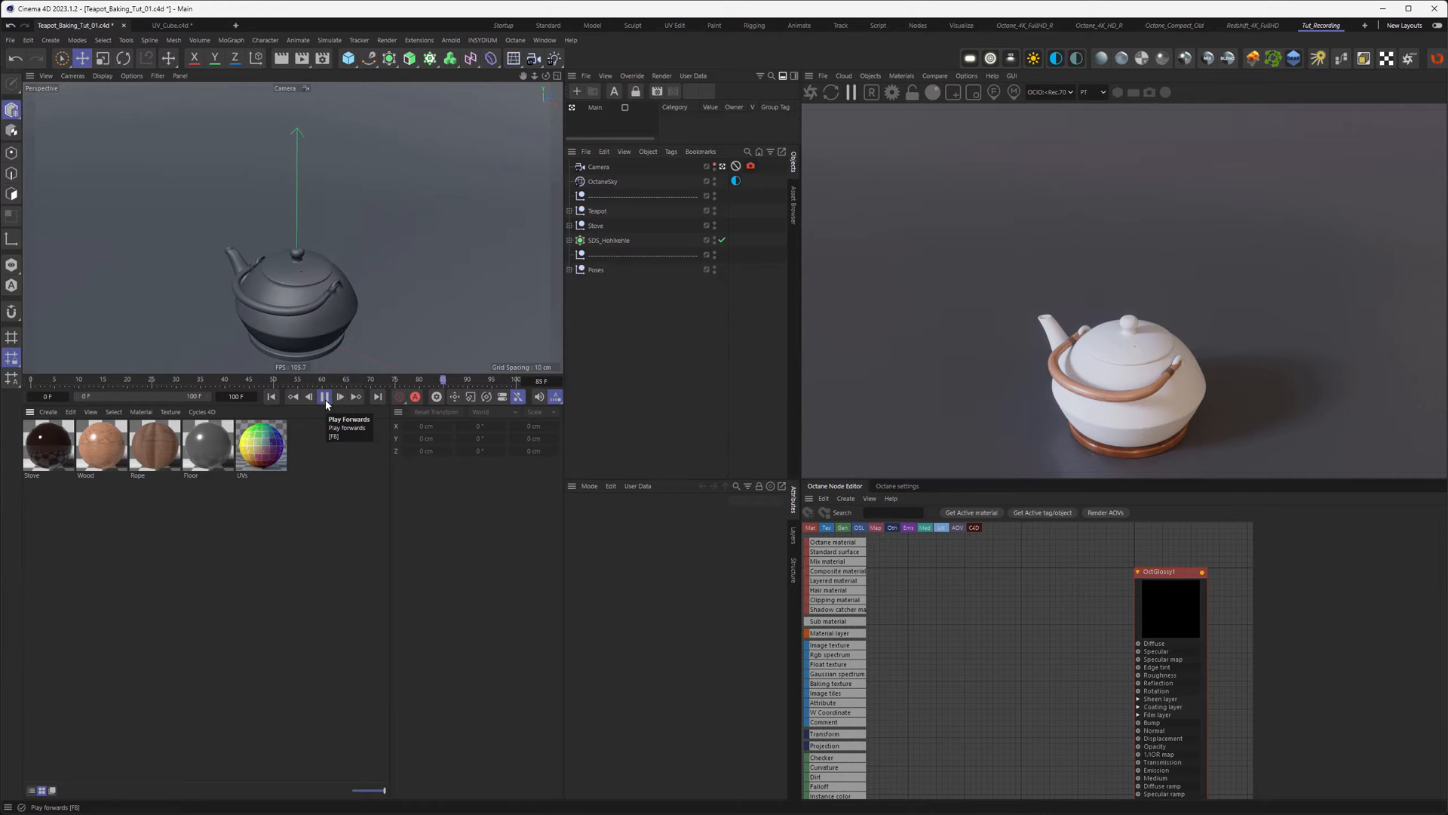
# Step: Pause the teapot animation playback so the scene stays at frame 0
pyautogui.click(324, 397)
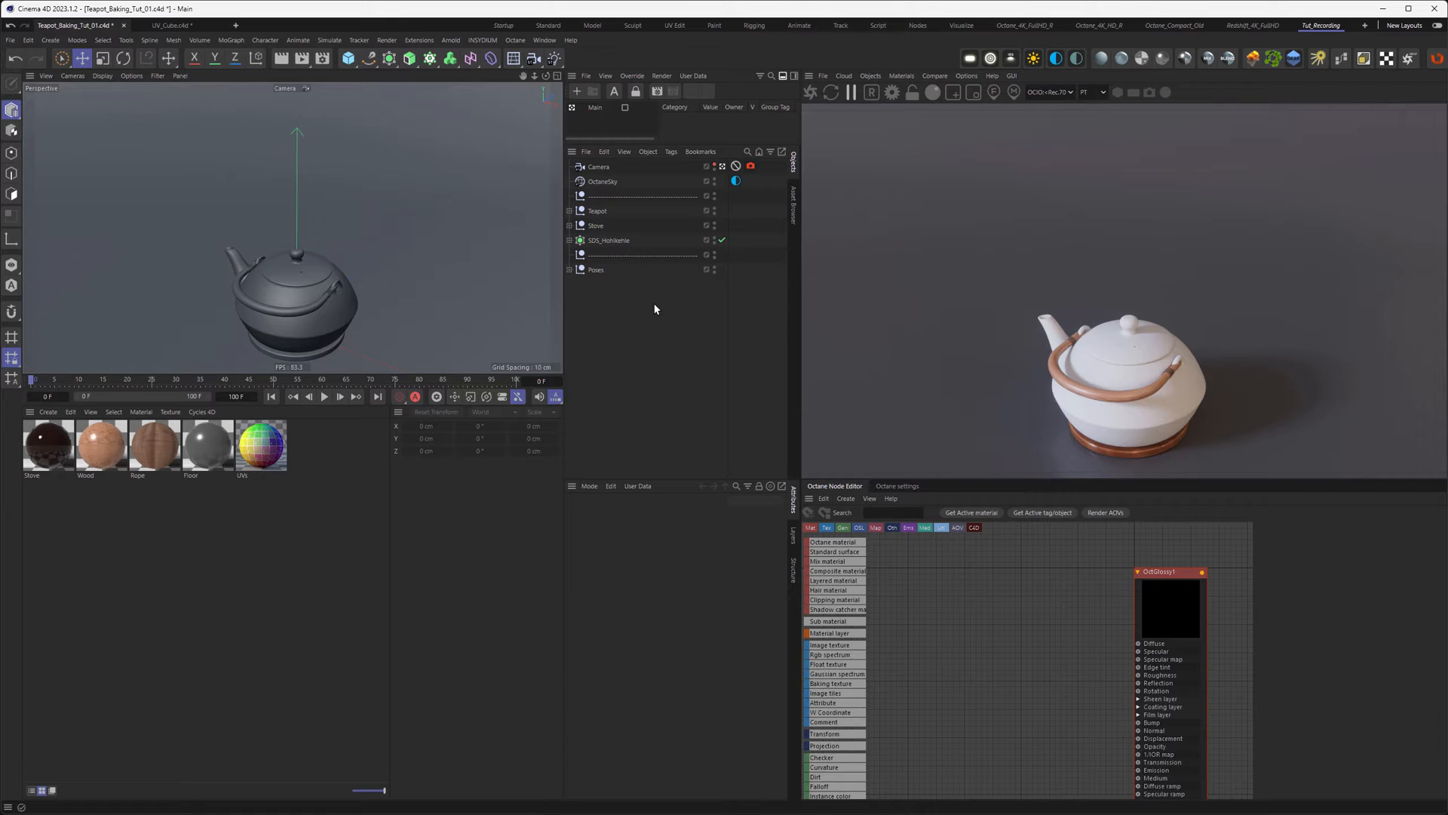
pyautogui.click(897, 77)
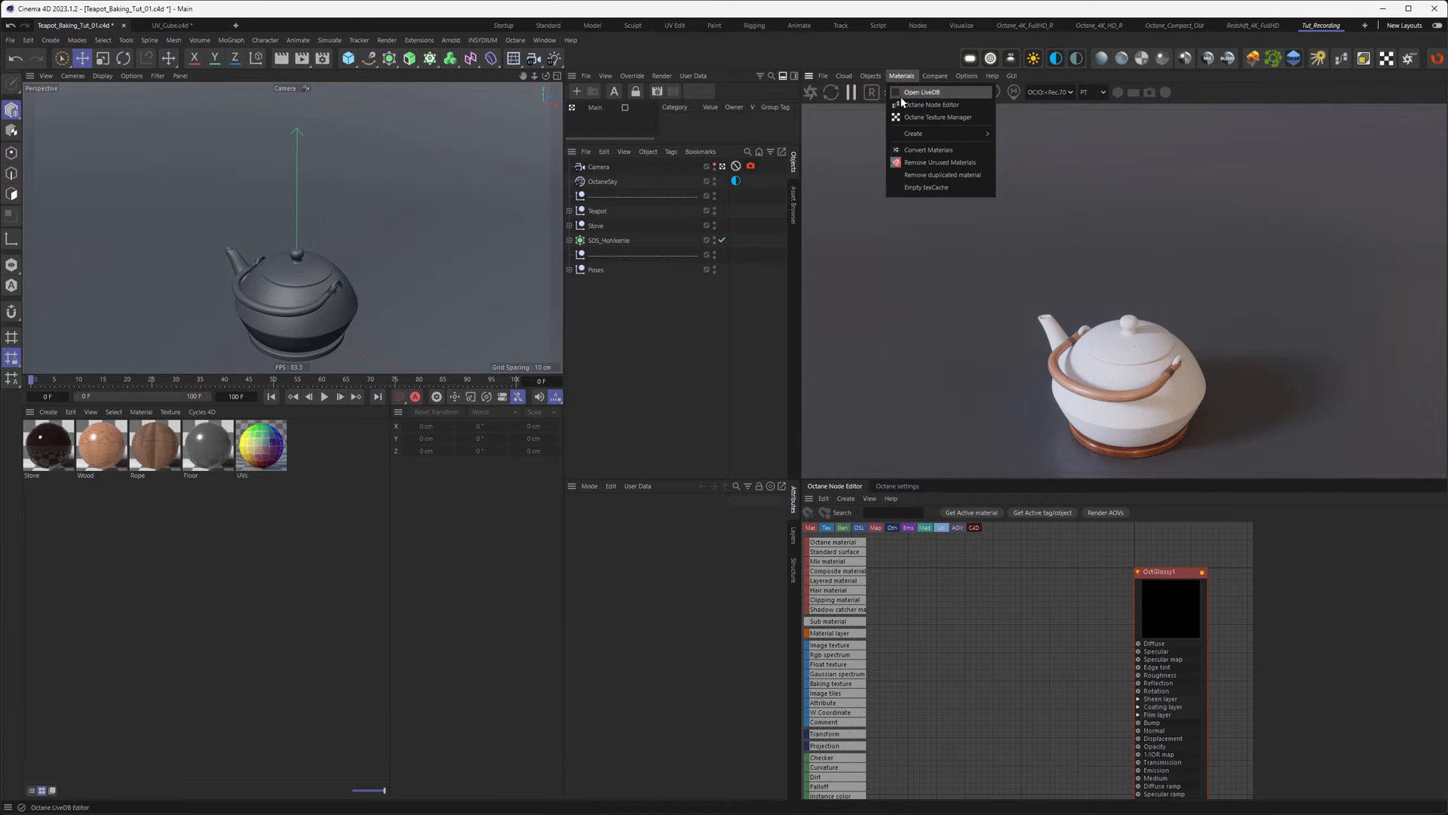
# Step: Create an Octane Glossy material, rename it Teapot, and load it into the Node Editor
pyautogui.moveTo(917, 133)
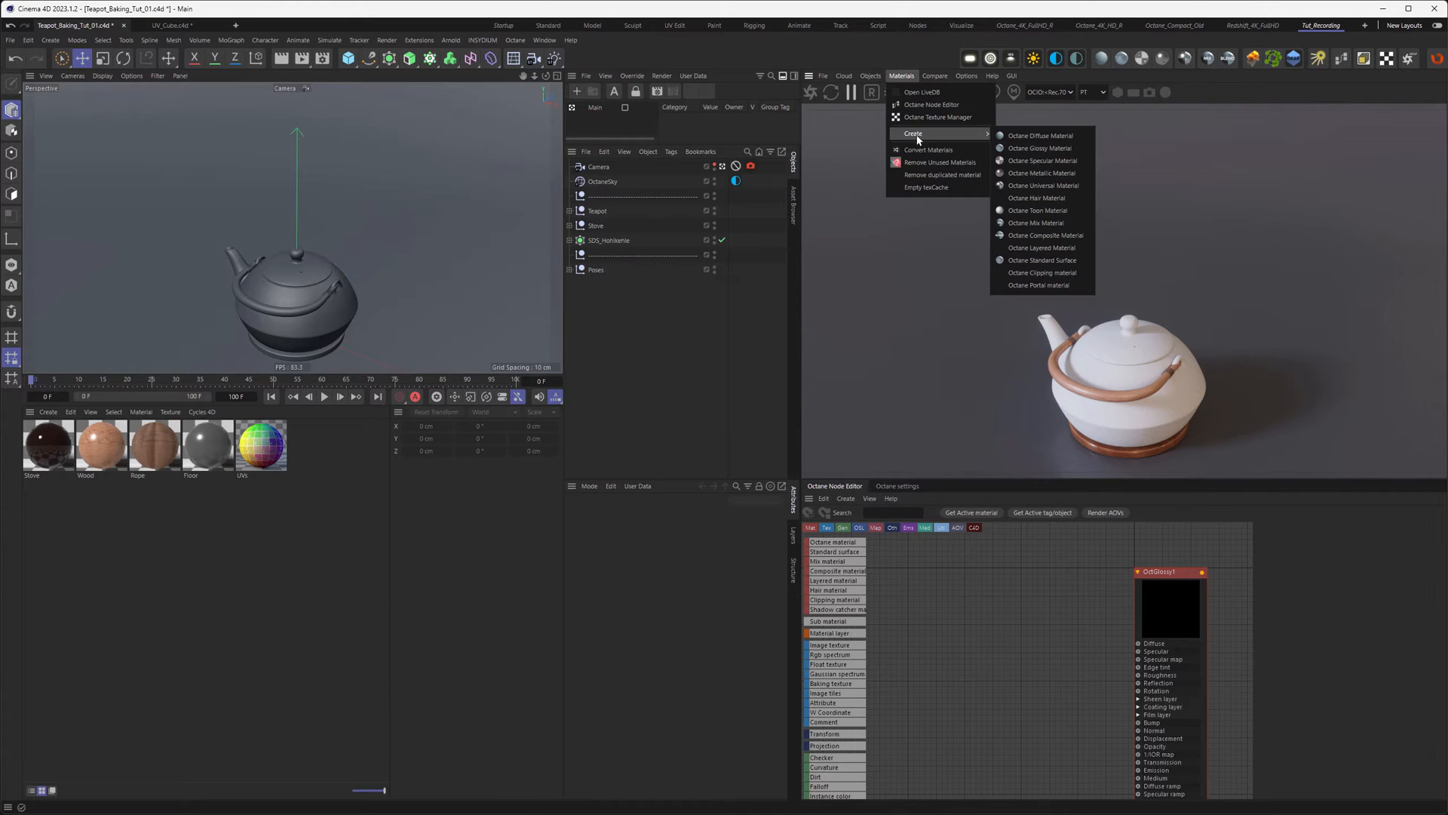
pyautogui.click(1026, 150)
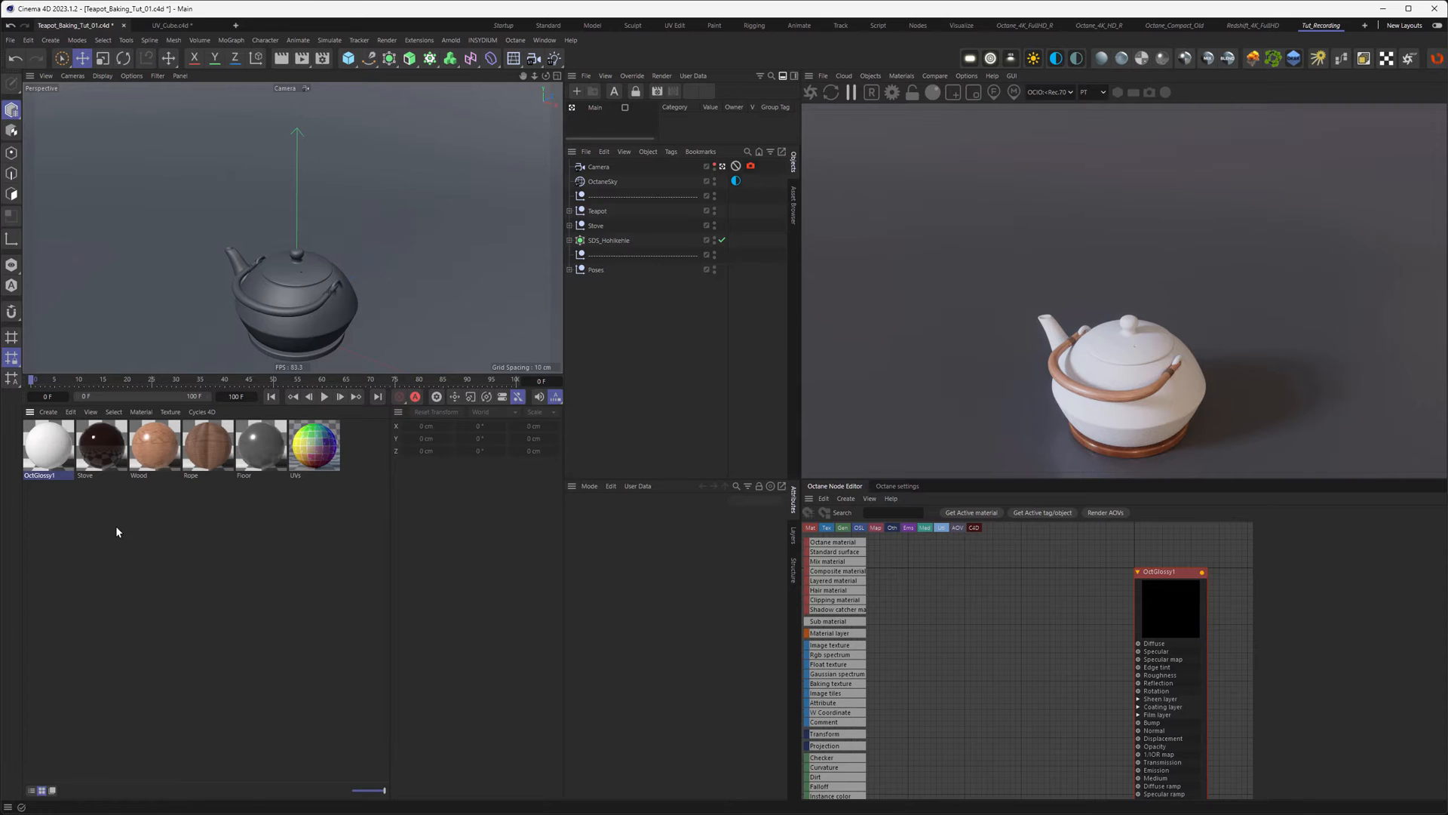
pyautogui.doubleClick(43, 475)
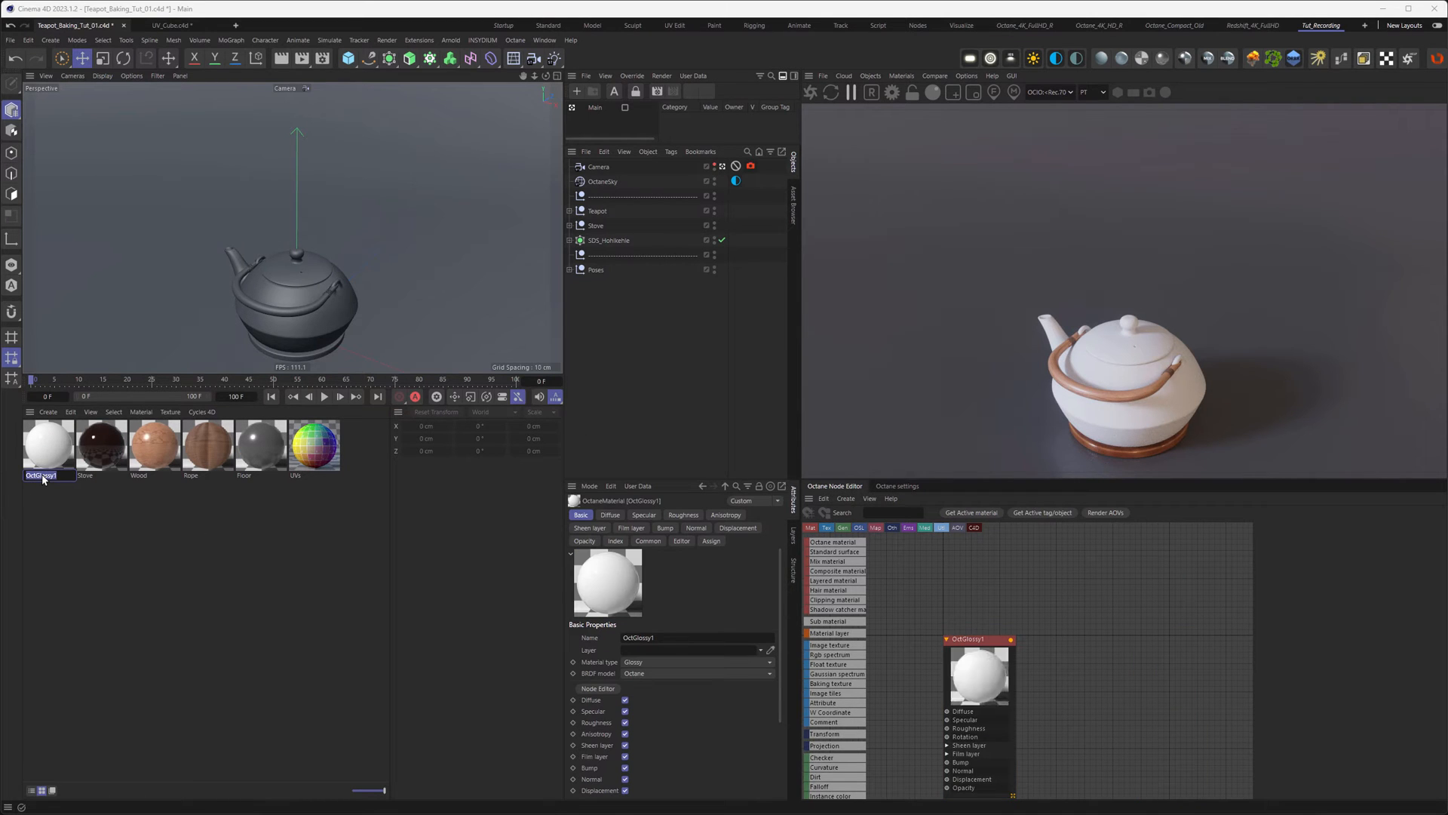
pyautogui.write('Teapot')
pyautogui.press('Return')
pyautogui.moveTo(902, 636); pyautogui.dragTo(1079, 556, button='middle')
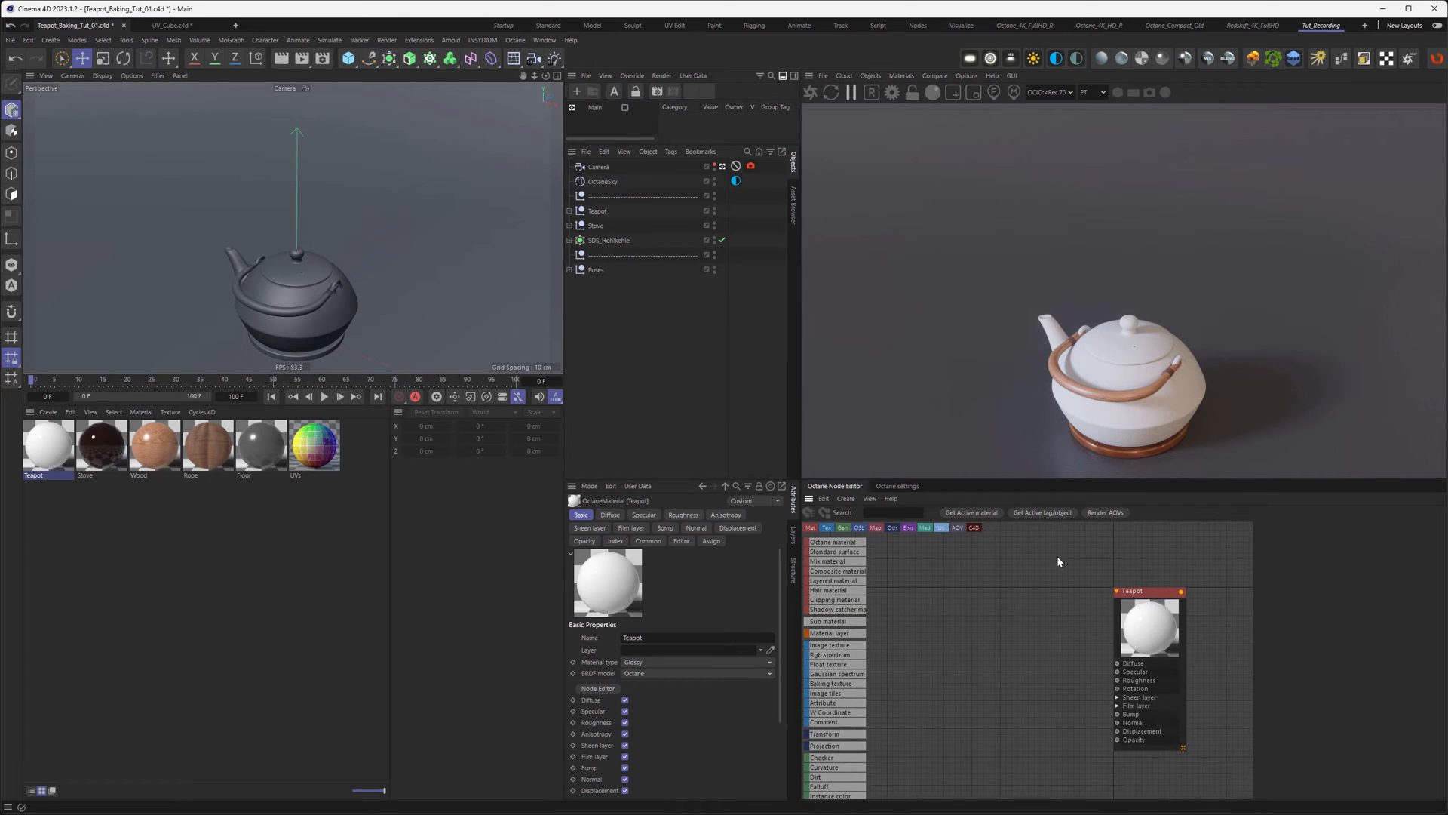
pyautogui.click(960, 514)
# Step: Apply the Teapot material, then inspect Teapot_B_01's material and UVW tags under SDS_Teapot_Squish
pyautogui.click(47, 450)
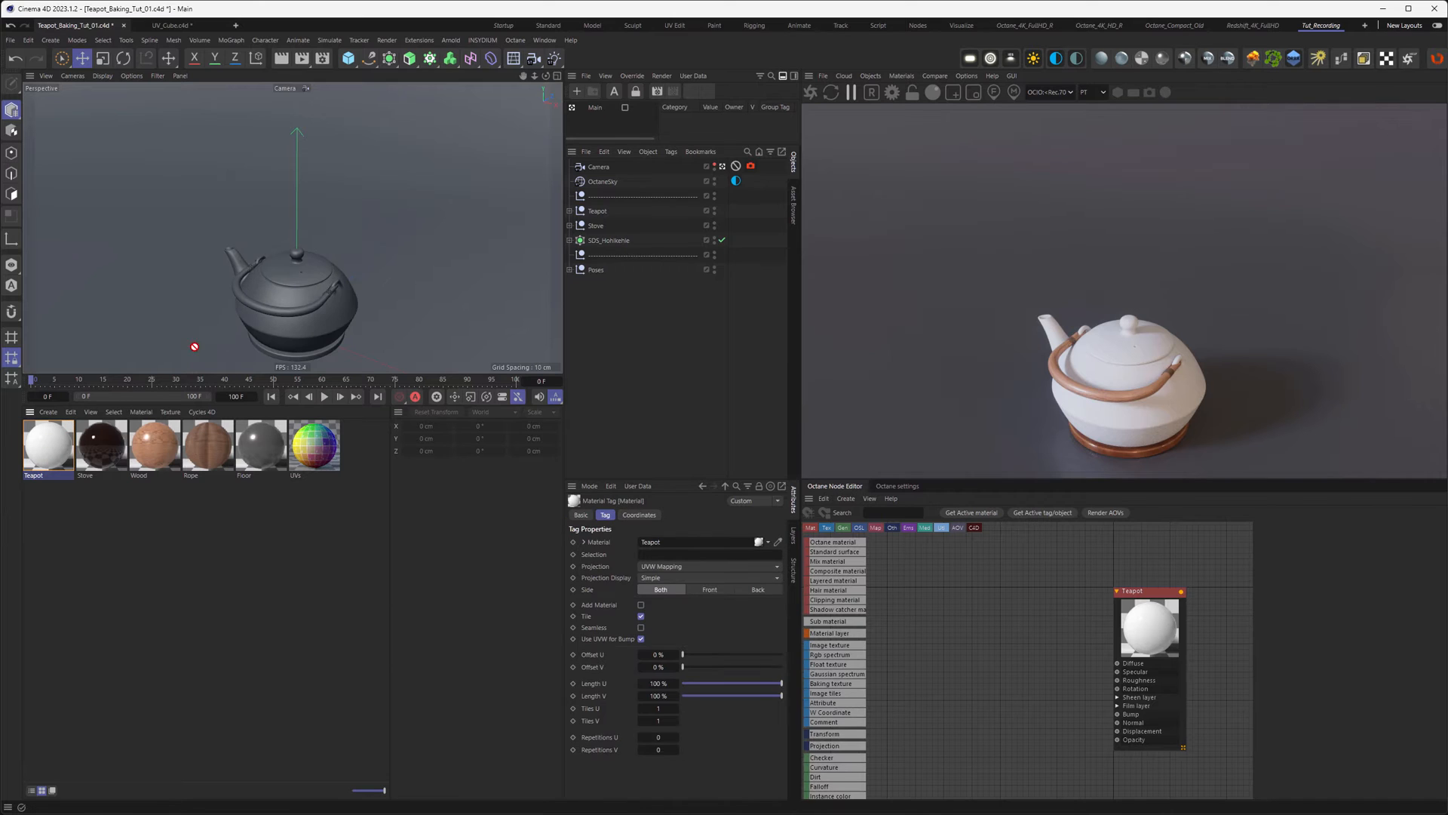
pyautogui.click(282, 302)
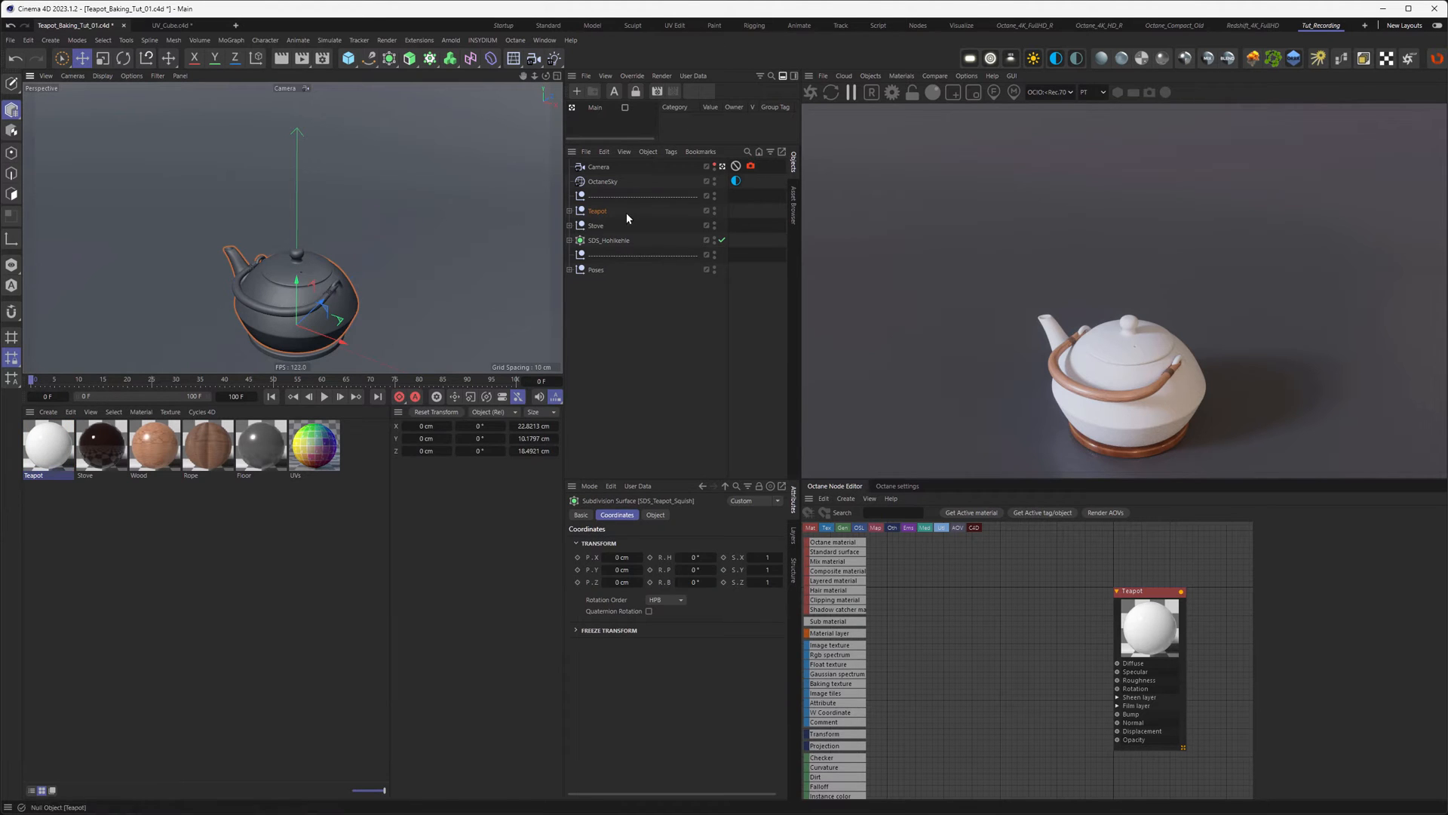
pyautogui.press('s')
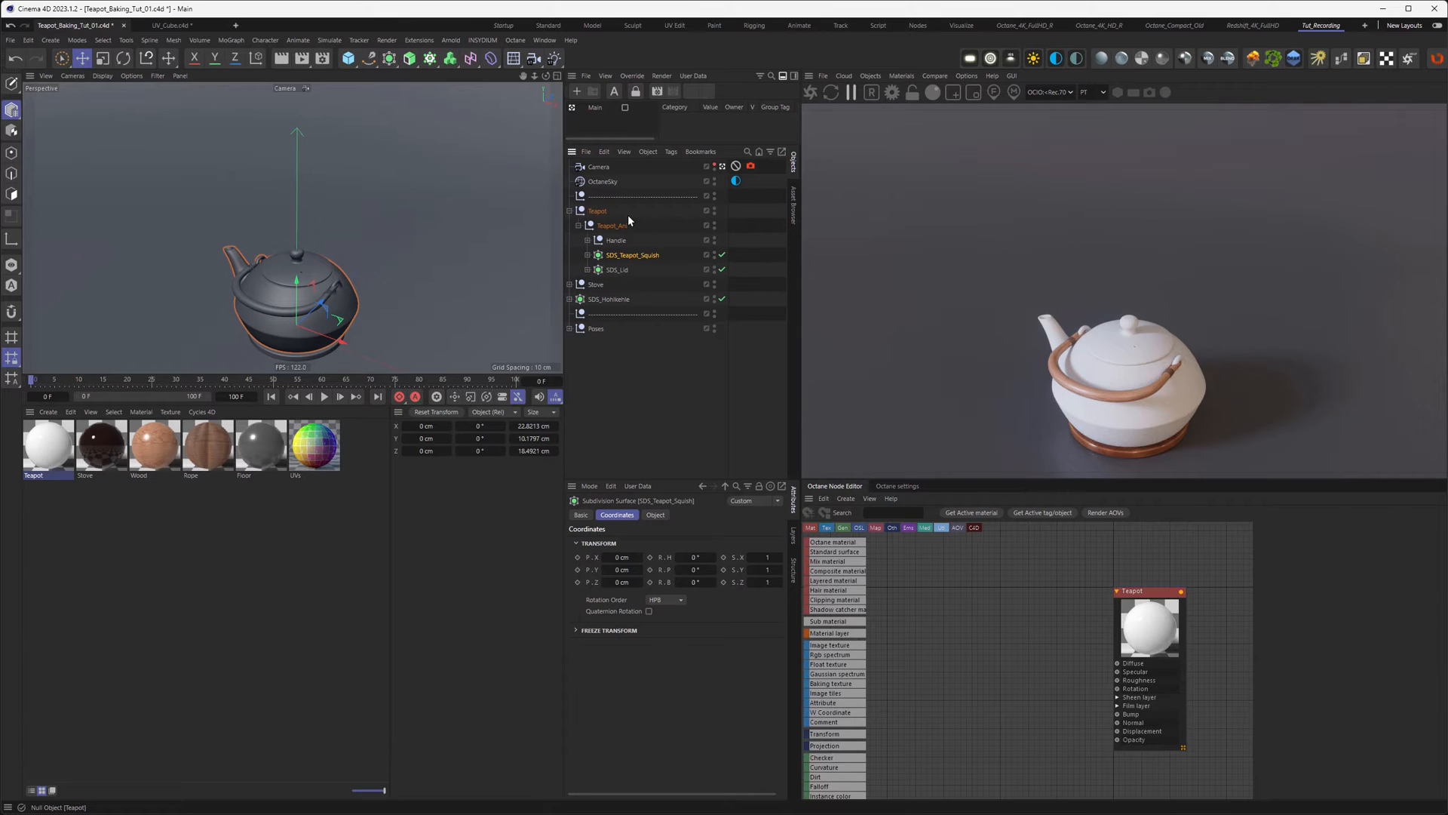
pyautogui.click(588, 255)
pyautogui.click(627, 270)
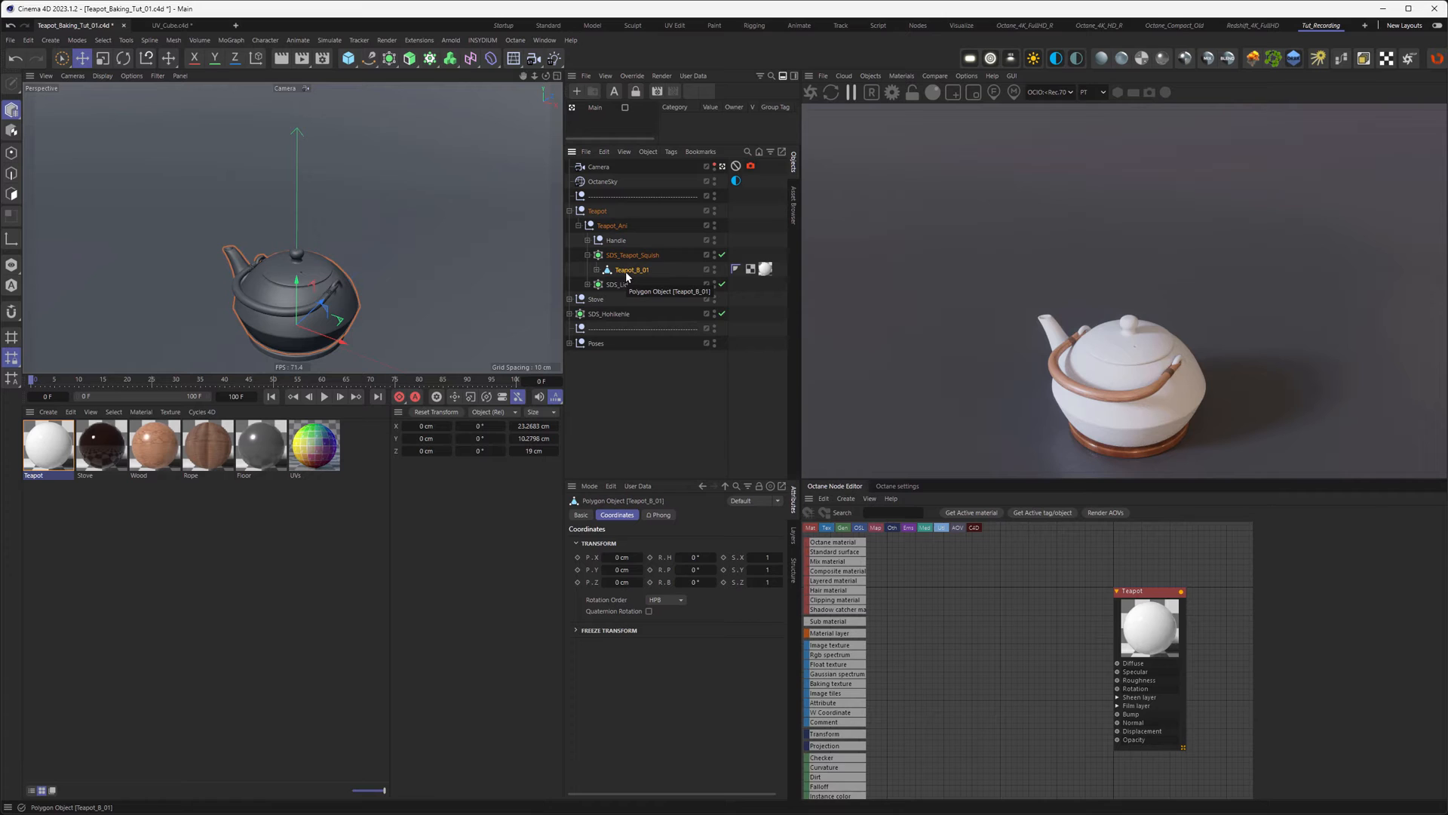
pyautogui.click(767, 269)
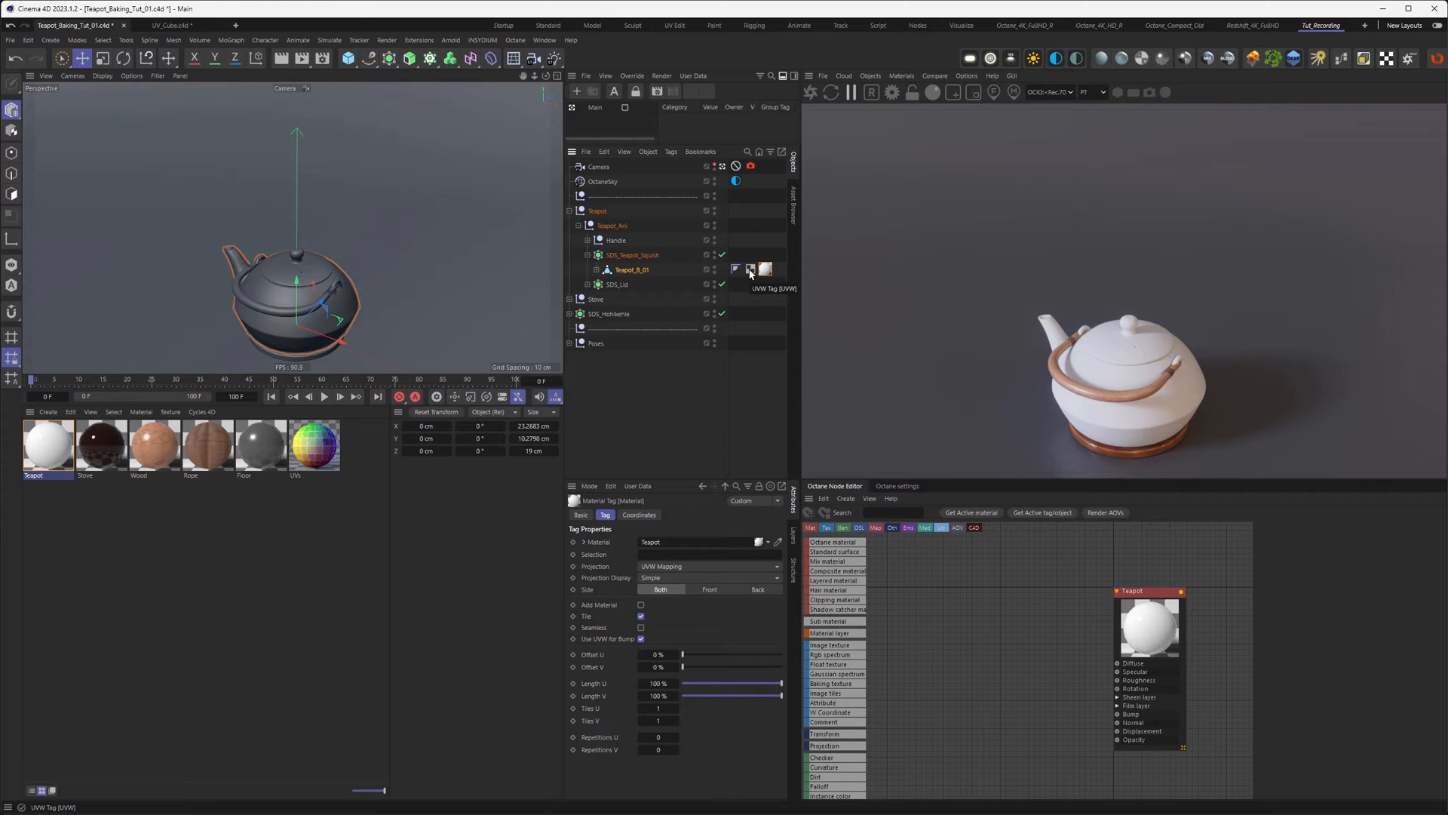
pyautogui.click(751, 270)
# Step: Inspect the teapot's UVs in the Texture UV Editor, then switch to UV_Cube.c4d
pyautogui.moveTo(452, 1); pyautogui.dragTo(627, 375)
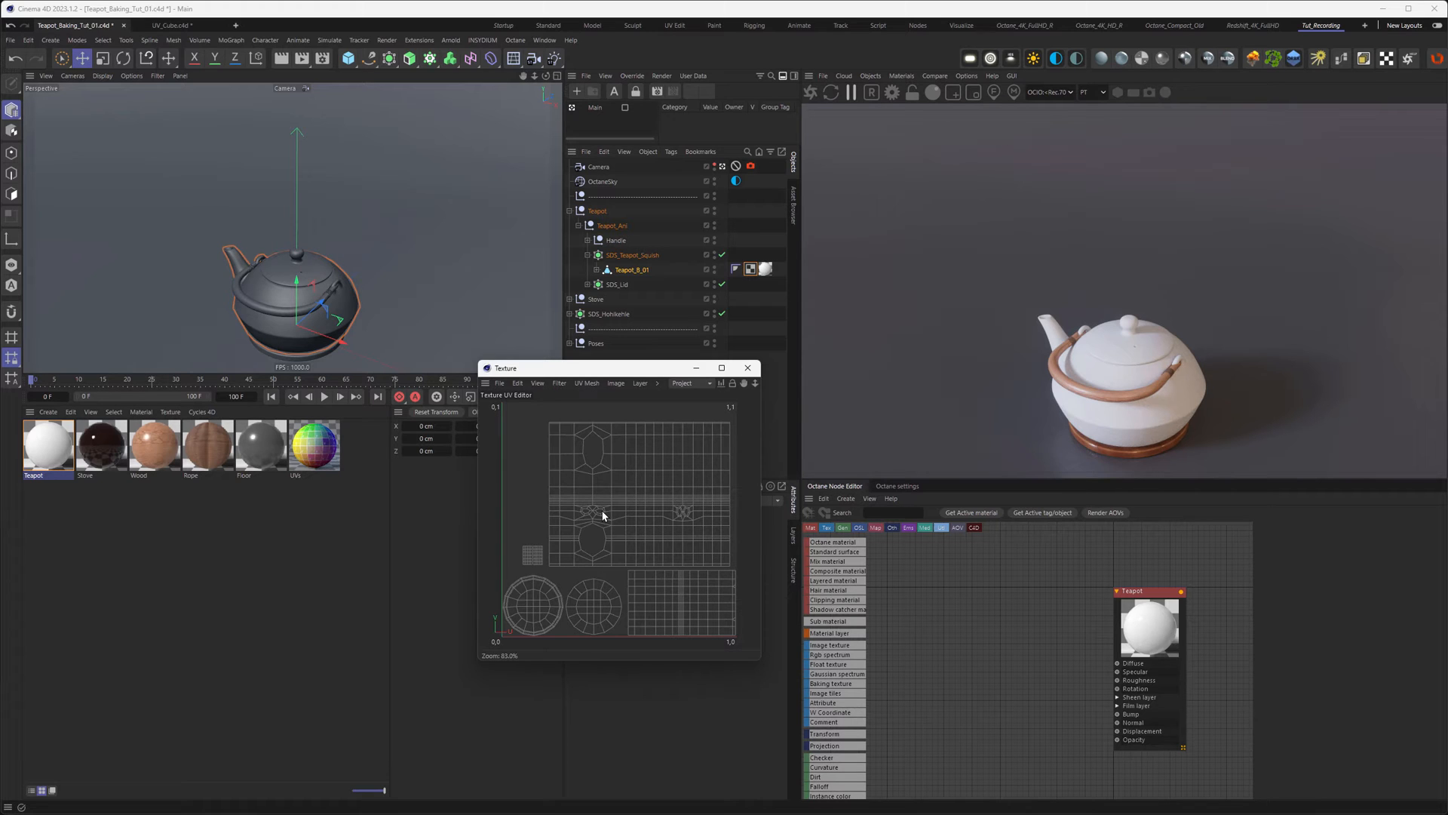
pyautogui.click(747, 368)
pyautogui.click(161, 24)
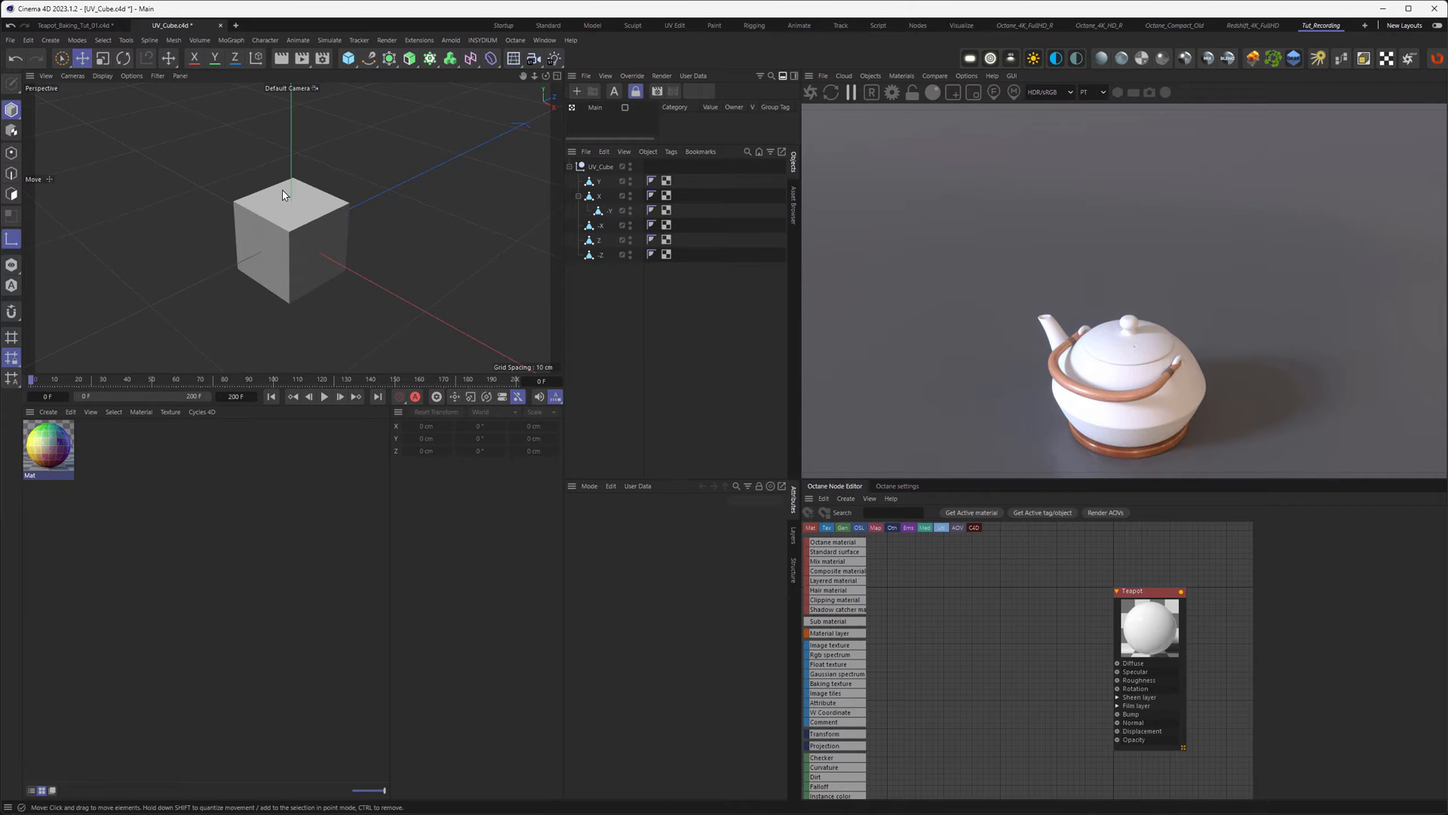
pyautogui.keyDown('alt'); pyautogui.moveTo(308, 231); pyautogui.dragTo(289, 199); pyautogui.keyUp('alt')
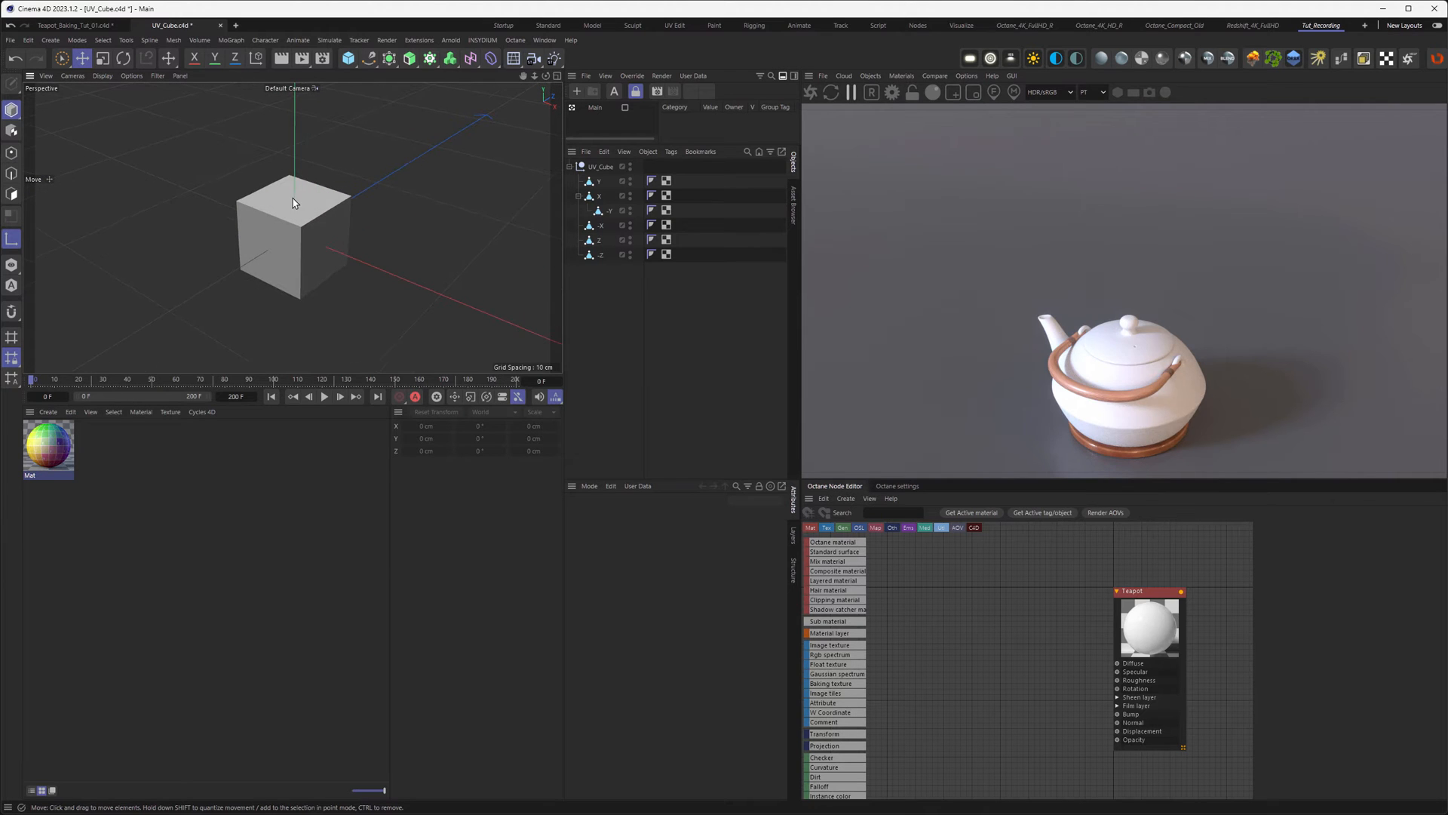
pyautogui.middleClick(290, 216)
pyautogui.middleClick(156, 171)
pyautogui.moveTo(280, 210)
pyautogui.keyDown('alt'); pyautogui.mouseDown()
pyautogui.moveTo(294, 206)
pyautogui.moveTo(286, 219)
pyautogui.mouseUp(); pyautogui.keyUp('alt')
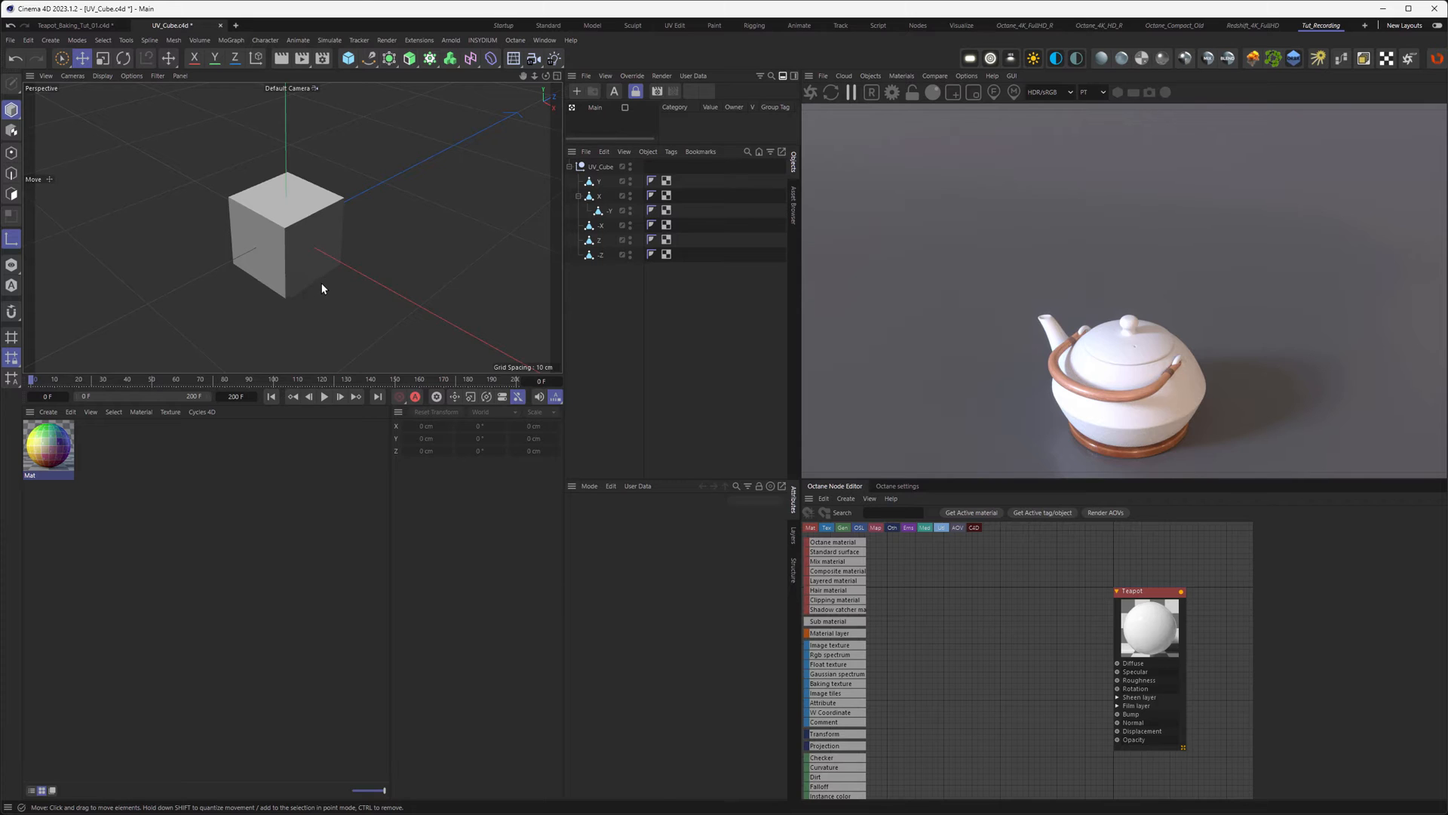
# Step: Scrub the UV_Cube unfold animation and apply the Mat material to UV_Cube
pyautogui.click(45, 382)
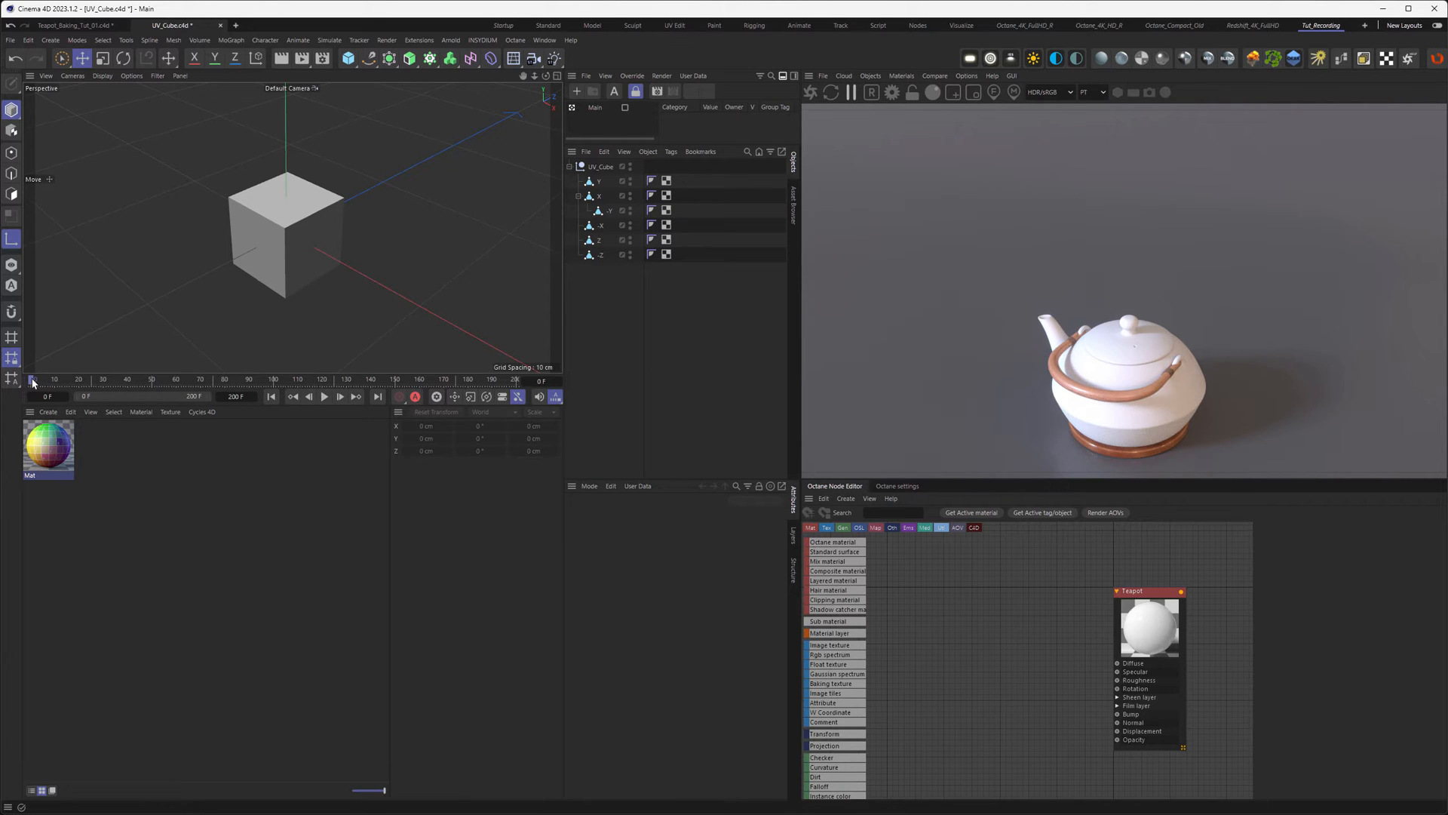
pyautogui.moveTo(49, 383); pyautogui.dragTo(332, 377)
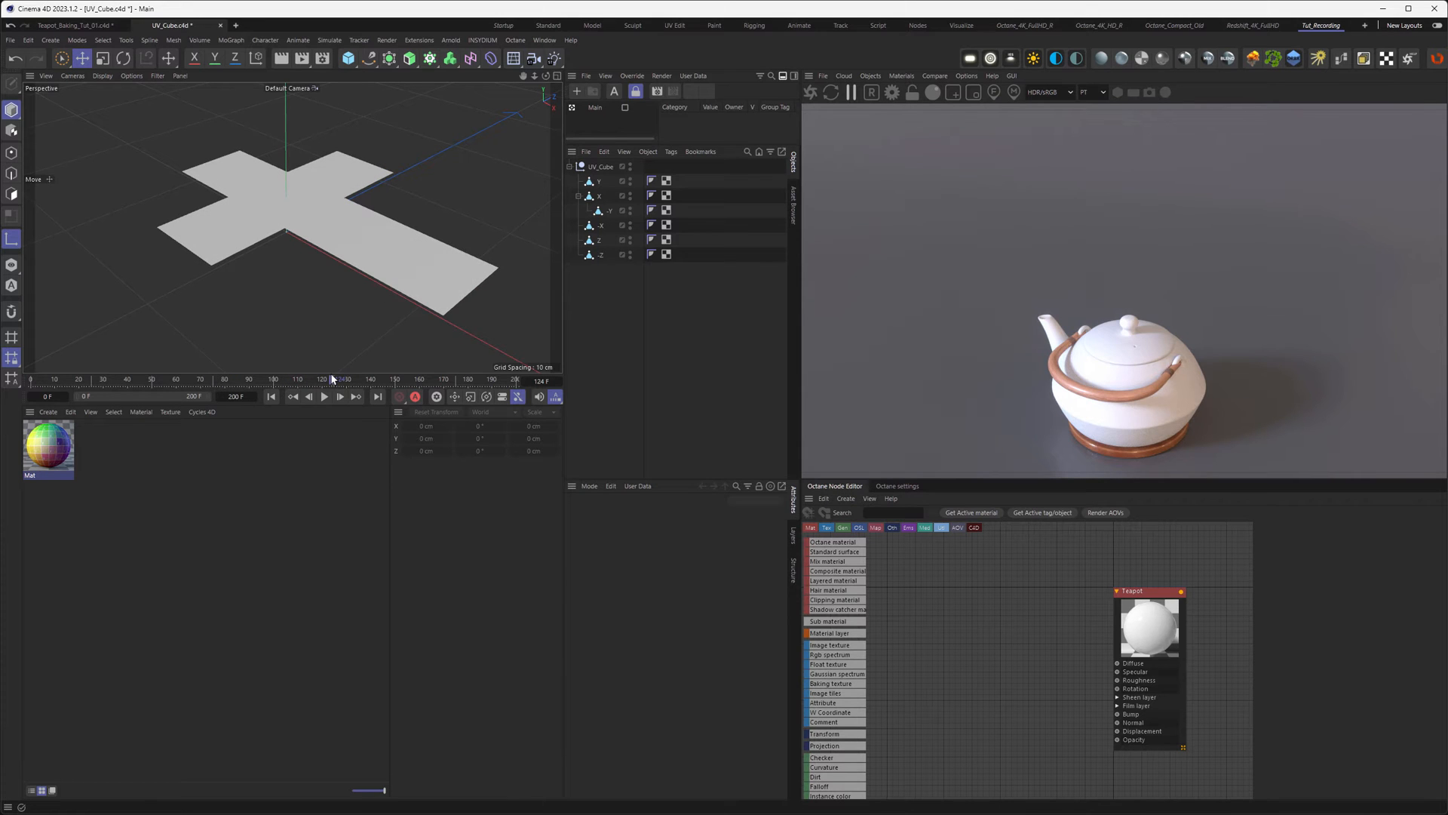
pyautogui.moveTo(292, 378); pyautogui.dragTo(314, 338)
pyautogui.moveTo(602, 172); pyautogui.dragTo(602, 168)
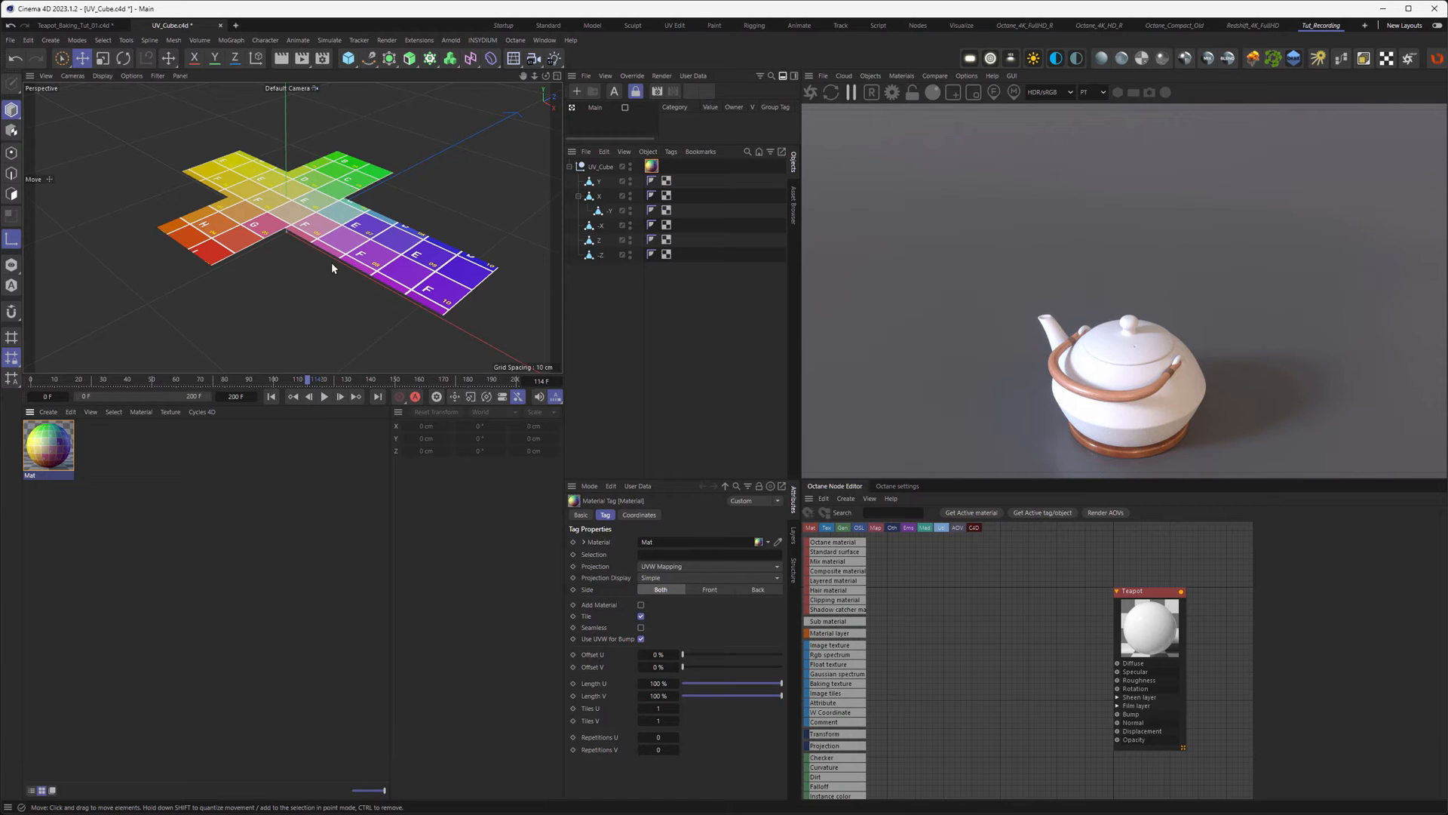
pyautogui.moveTo(309, 382); pyautogui.dragTo(39, 353)
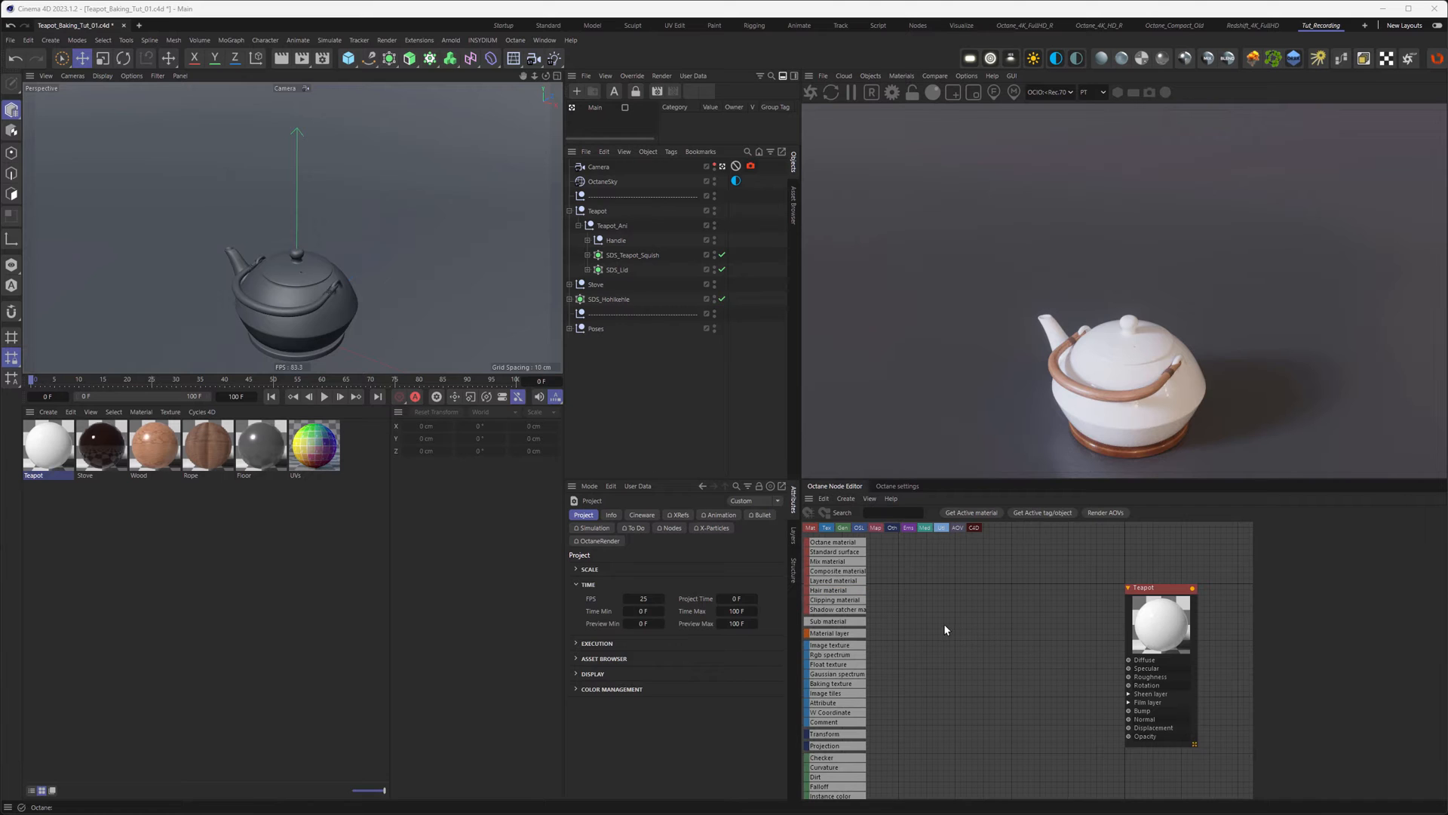
# Step: Add a Curvature node and place it left of the Teapot material node
pyautogui.moveTo(944, 626); pyautogui.dragTo(984, 630, button='middle')
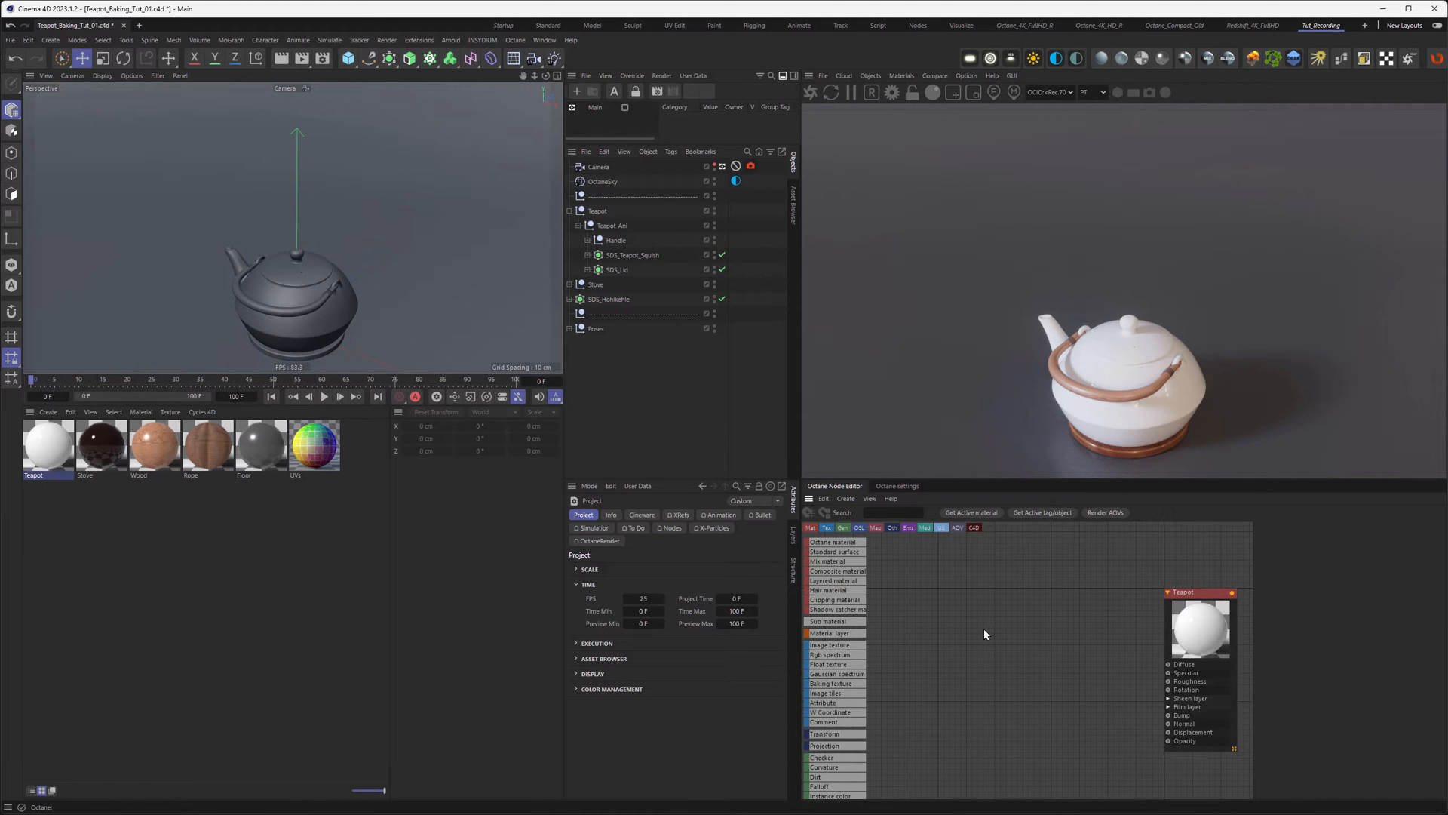
pyautogui.press('c')
pyautogui.doubleClick(1030, 619)
pyautogui.moveTo(1019, 634); pyautogui.dragTo(960, 636)
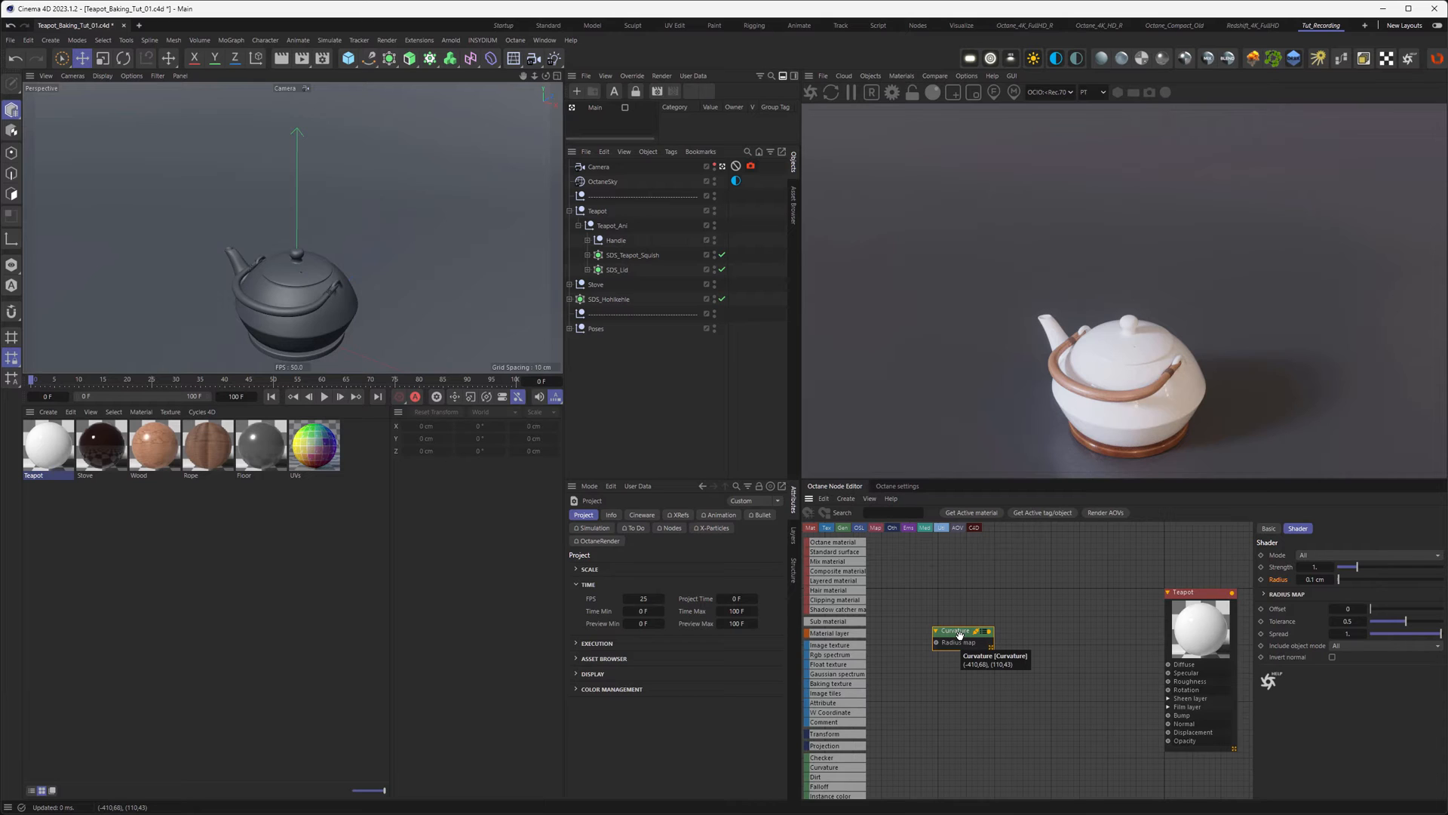
# Step: Wire Curvature into the Teapot Diffuse with Convexity mode, strength 2.5 and radius 3 cm
pyautogui.moveTo(990, 631); pyautogui.dragTo(1168, 665)
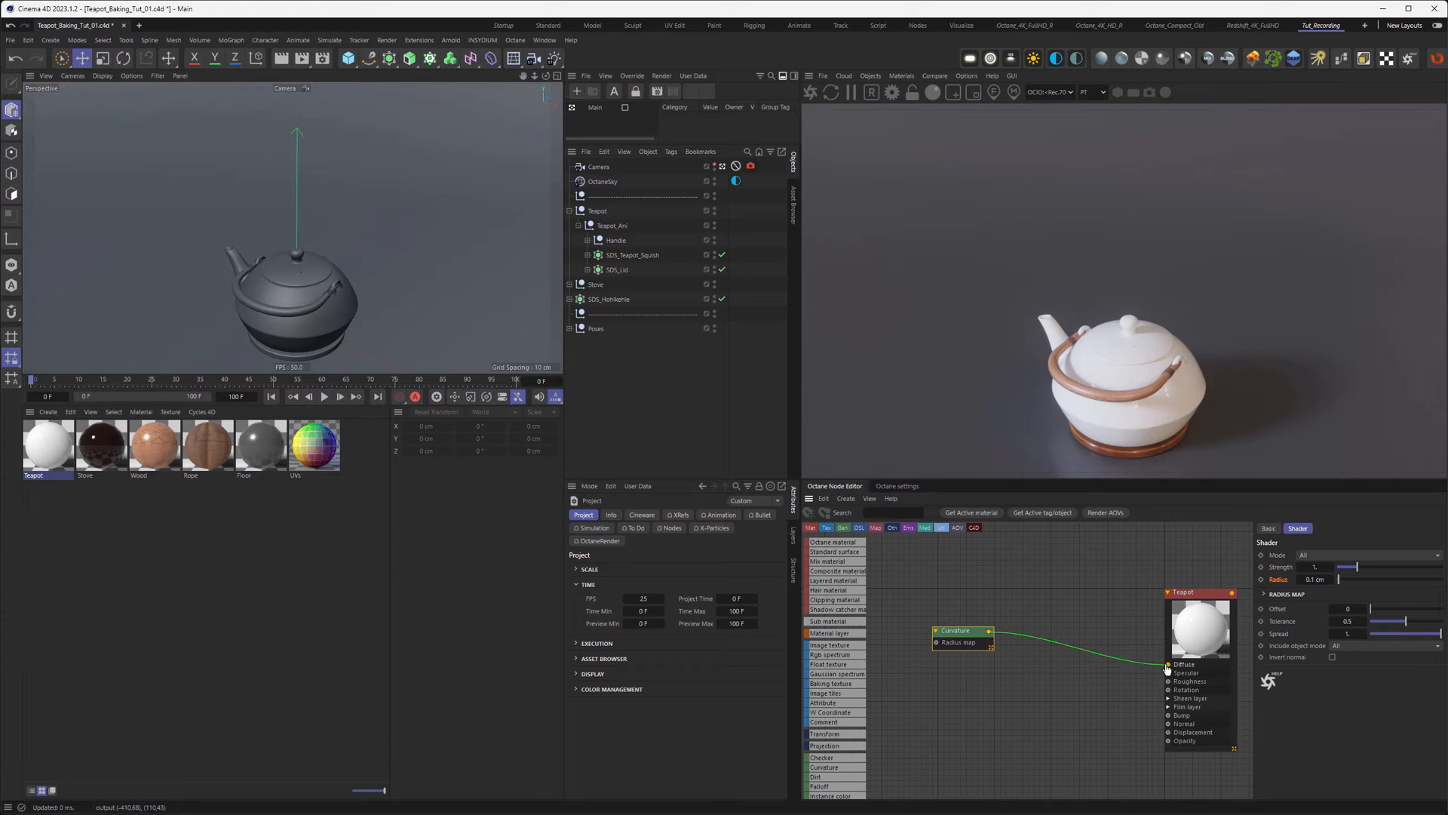
pyautogui.moveTo(957, 636); pyautogui.dragTo(955, 661)
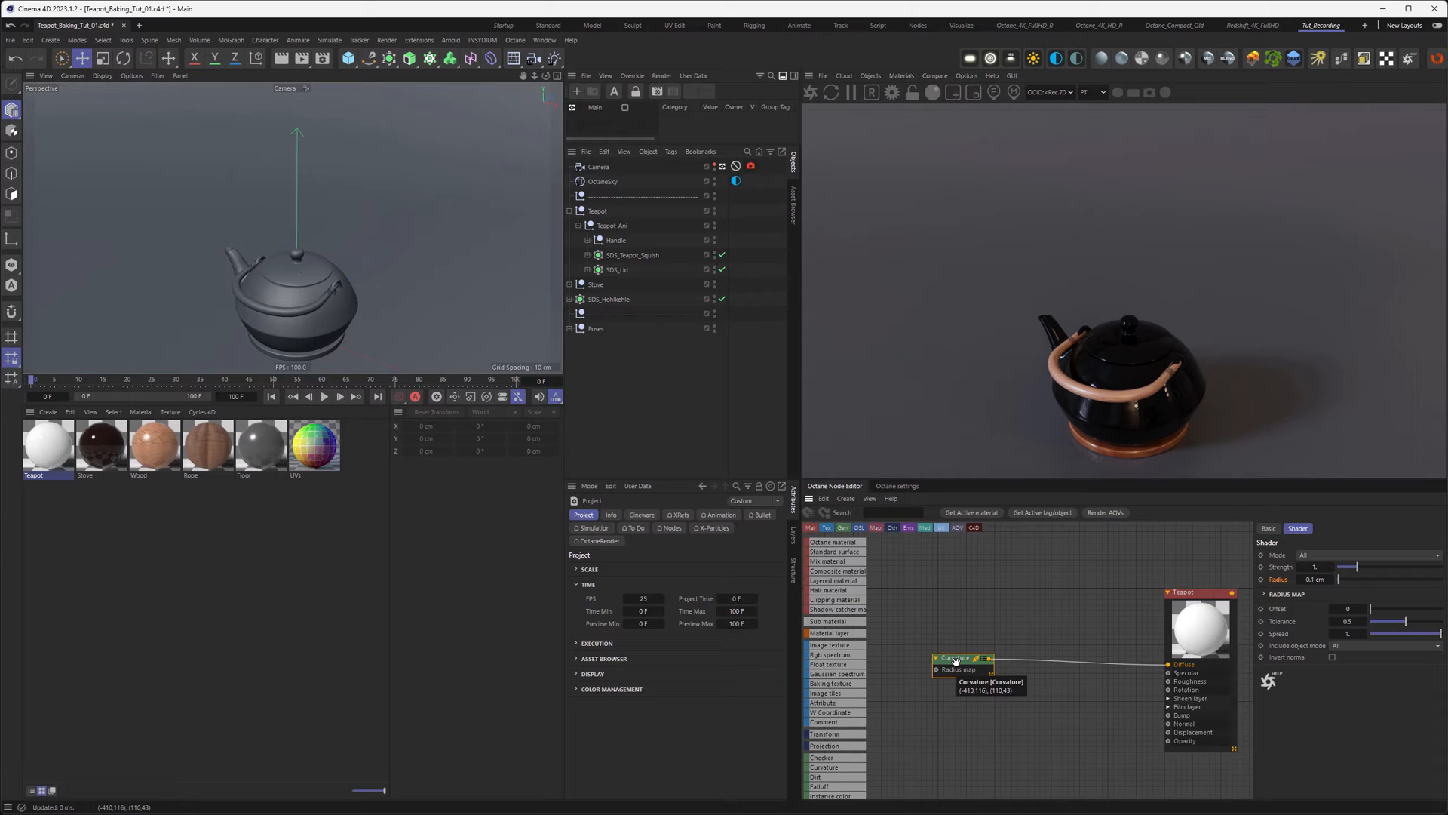
pyautogui.moveTo(1352, 609); pyautogui.dragTo(1348, 609)
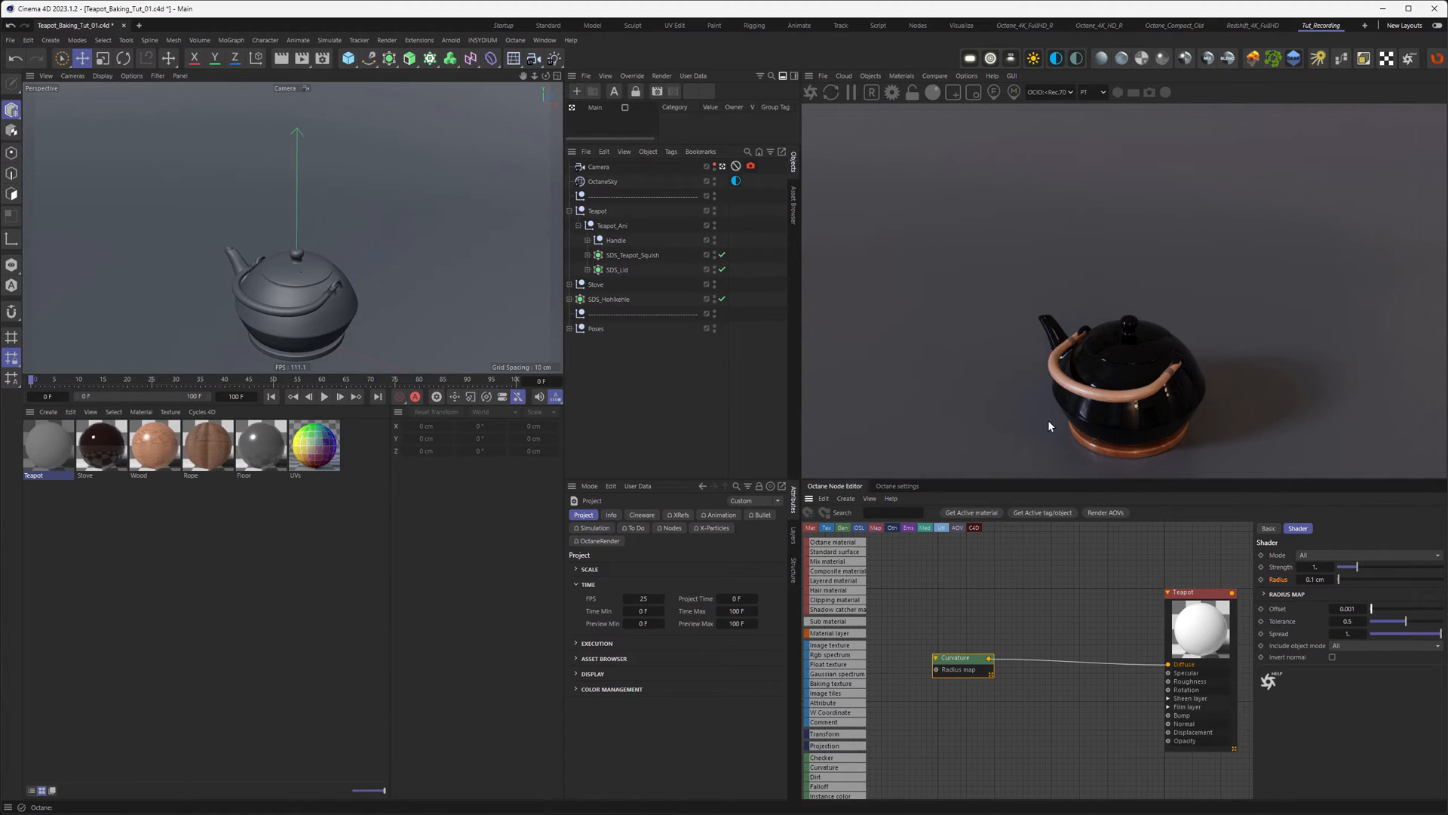
pyautogui.moveTo(970, 658); pyautogui.dragTo(964, 639)
pyautogui.click(1314, 555)
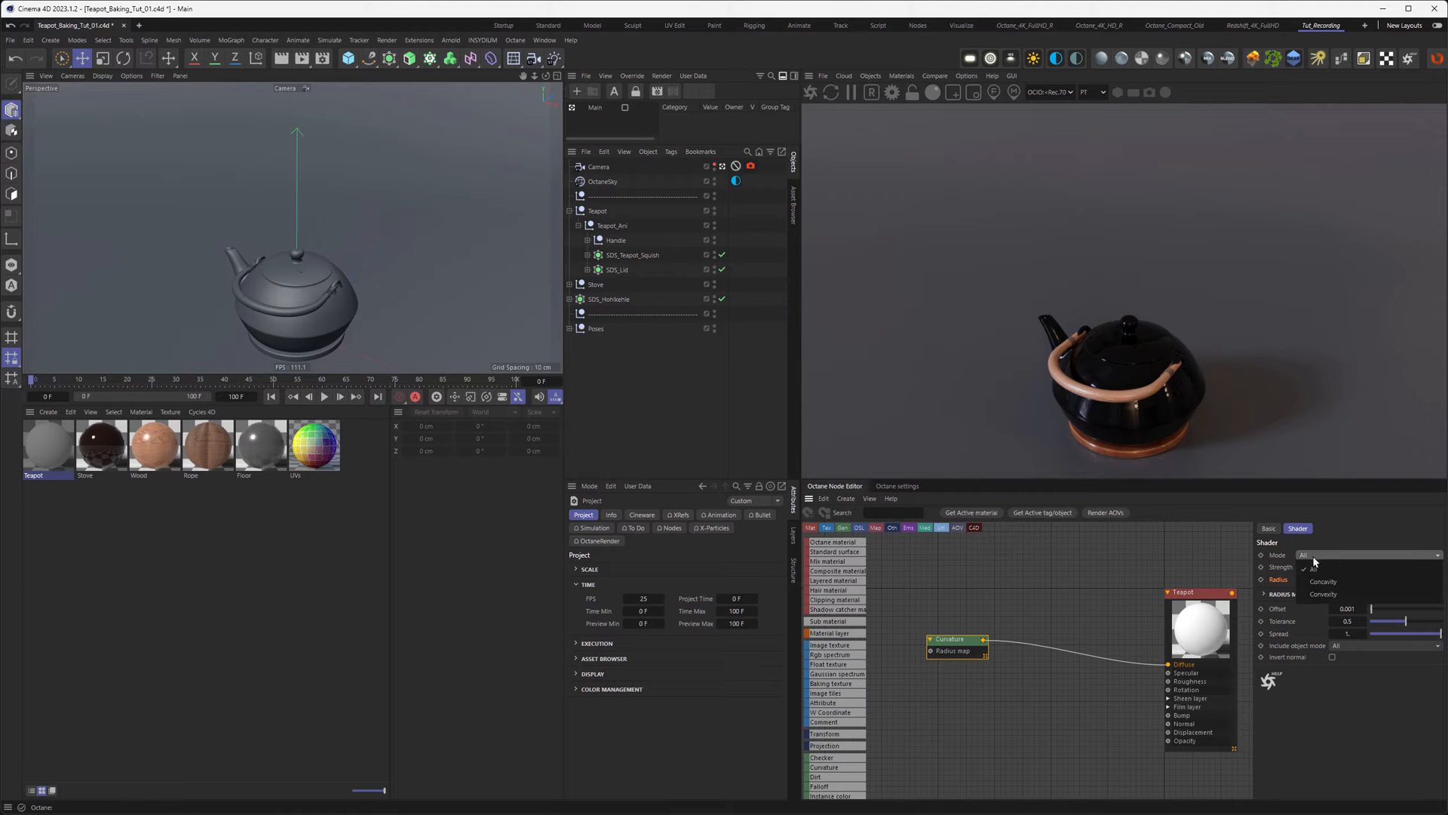
pyautogui.click(1324, 596)
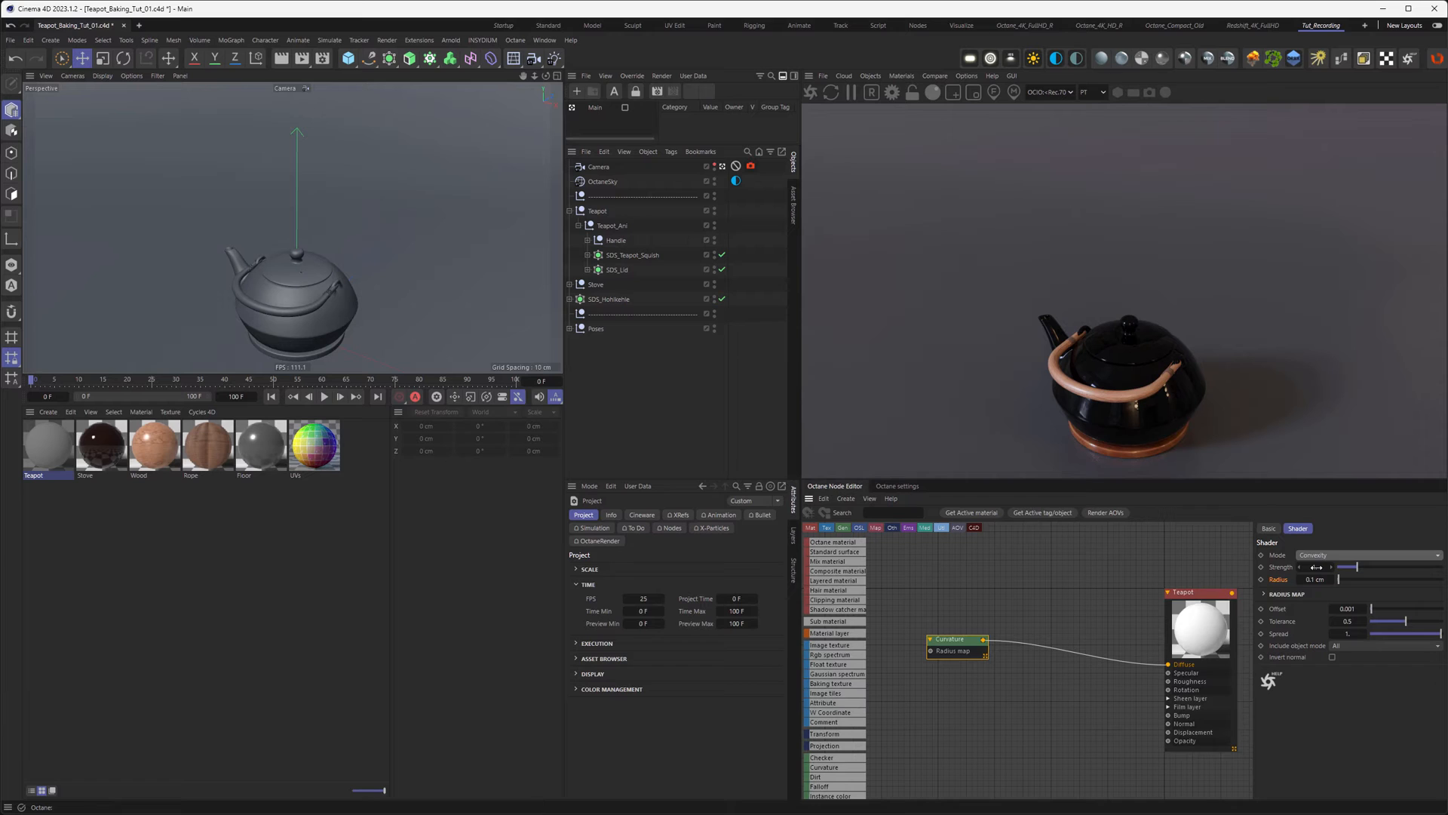
pyautogui.click(1317, 567)
pyautogui.write('2,5')
pyautogui.press('Return')
pyautogui.click(1319, 579)
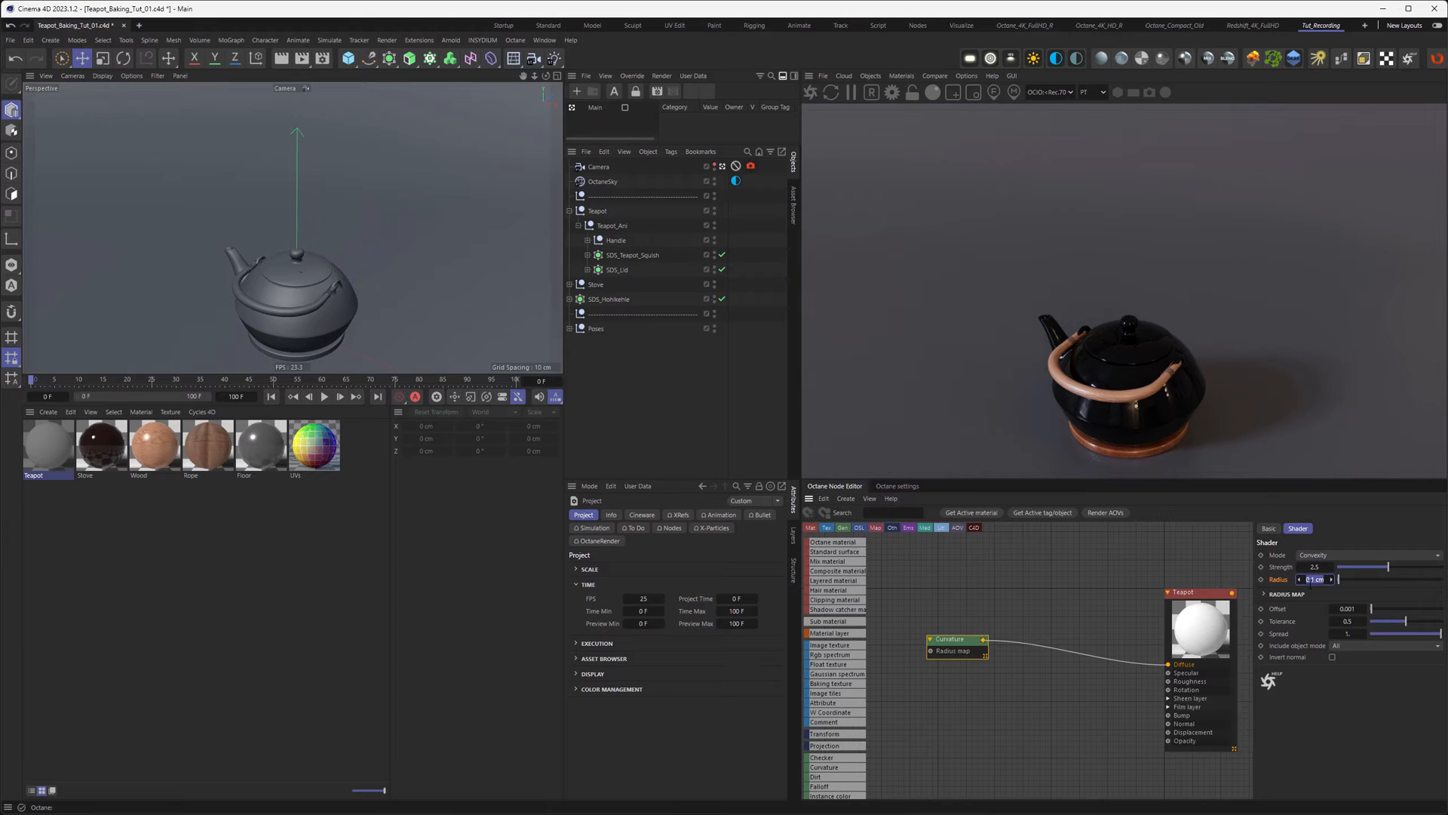
pyautogui.write('3')
pyautogui.press('Return')
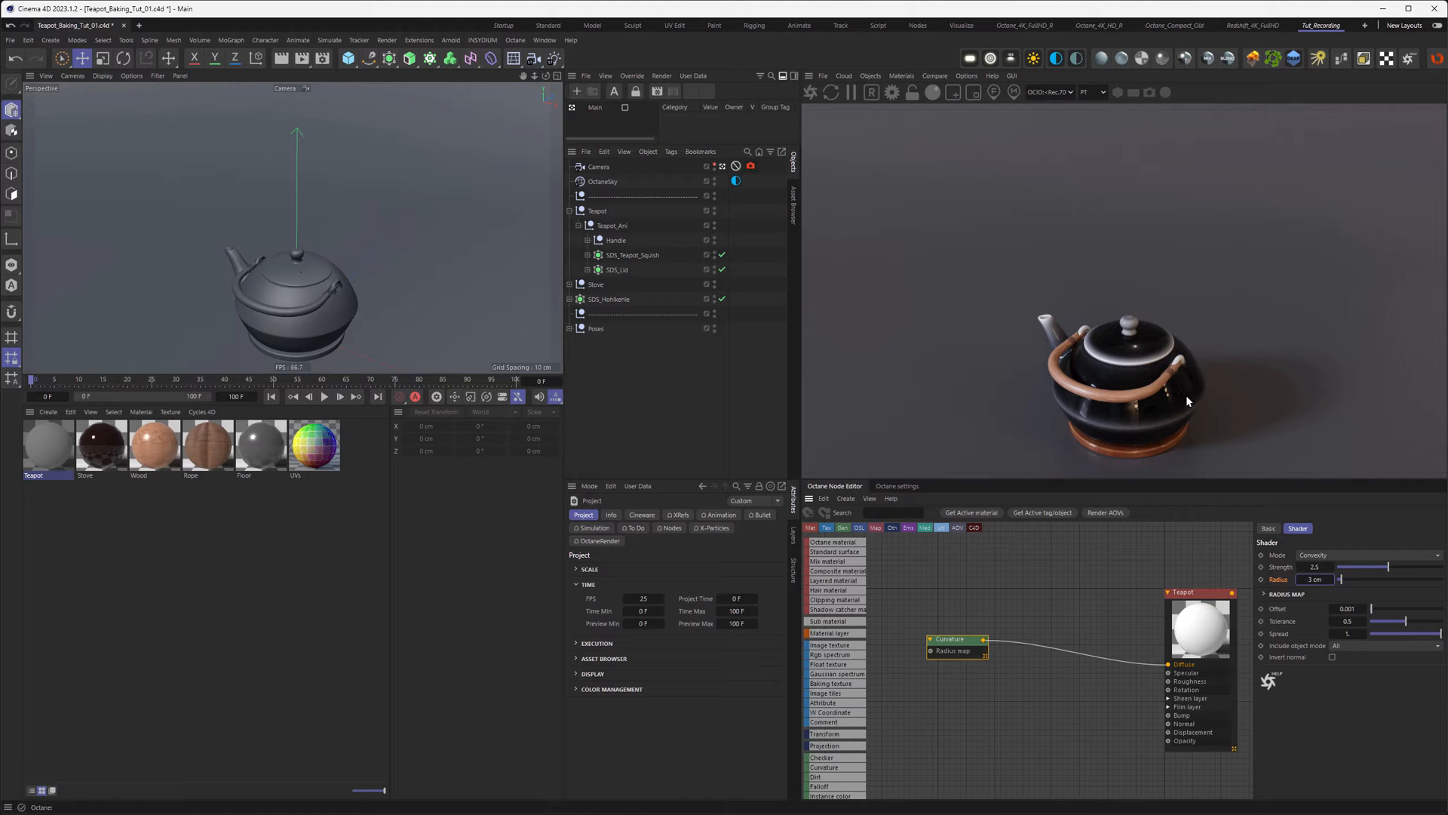
# Step: Refine the curvature to a 2 cm radius and a 0.4 tolerance
pyautogui.moveTo(958, 638); pyautogui.dragTo(962, 621)
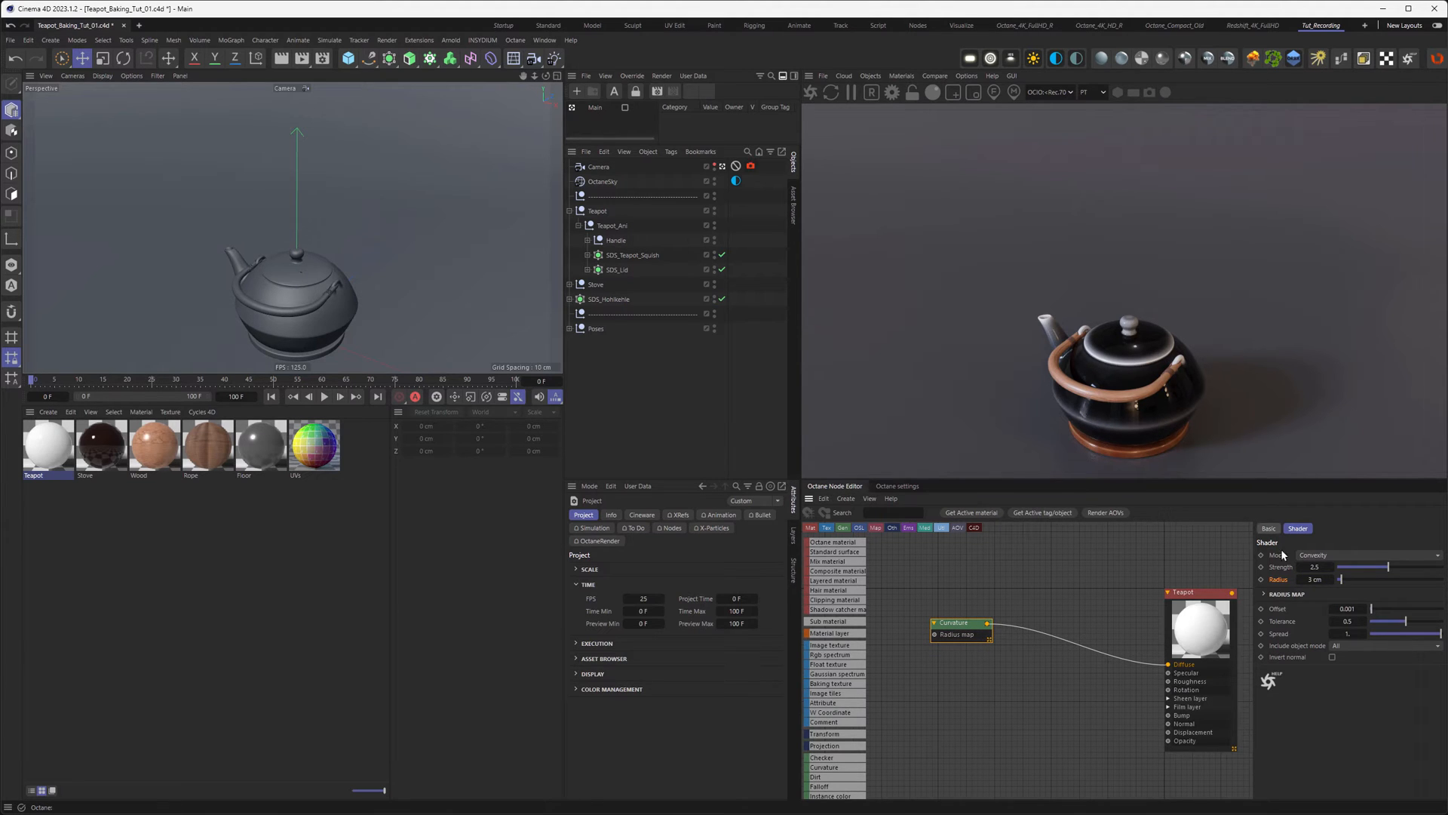
pyautogui.moveTo(1405, 621); pyautogui.dragTo(1355, 621)
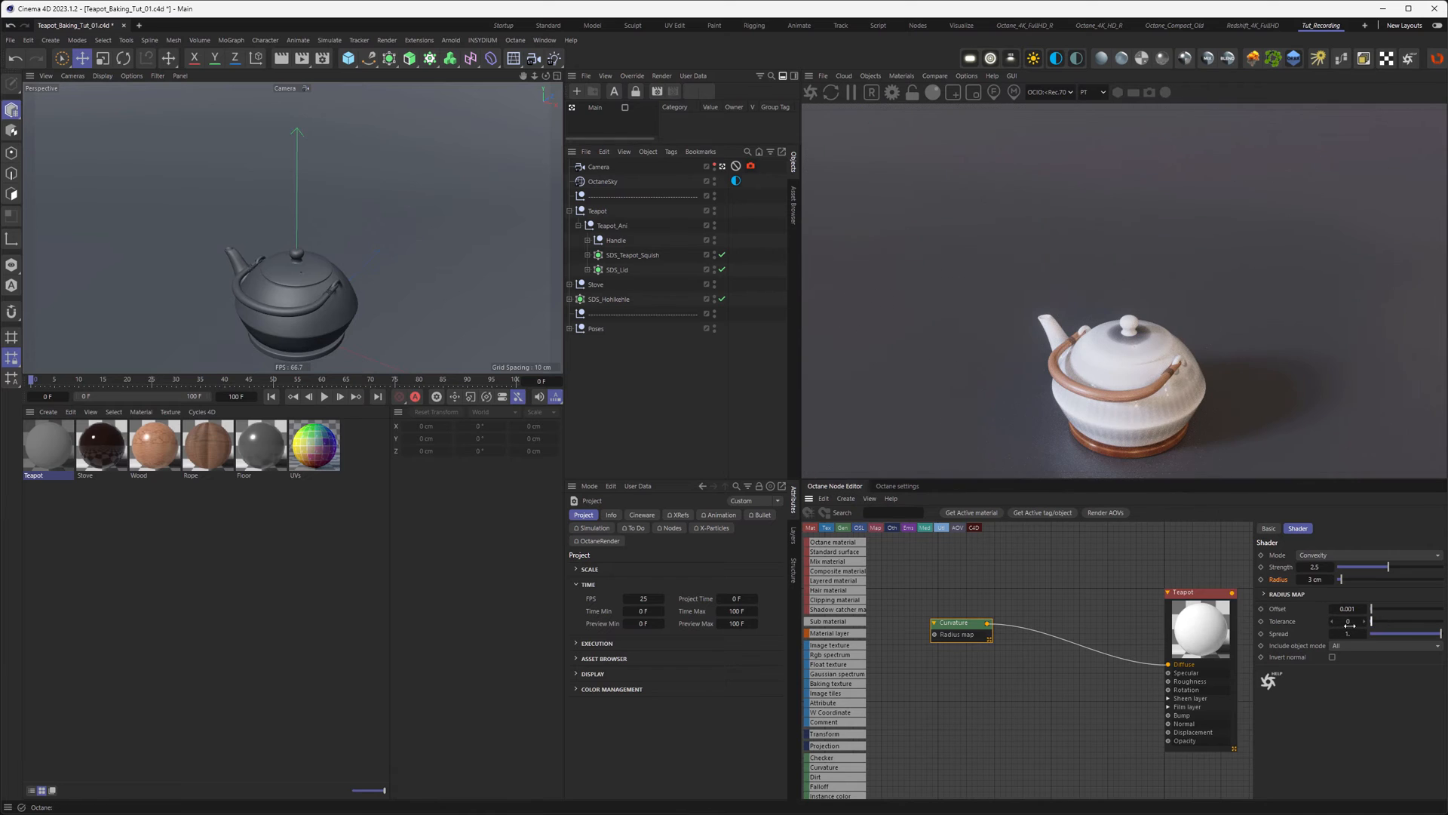
pyautogui.click(1315, 580)
pyautogui.write('2')
pyautogui.press('Return')
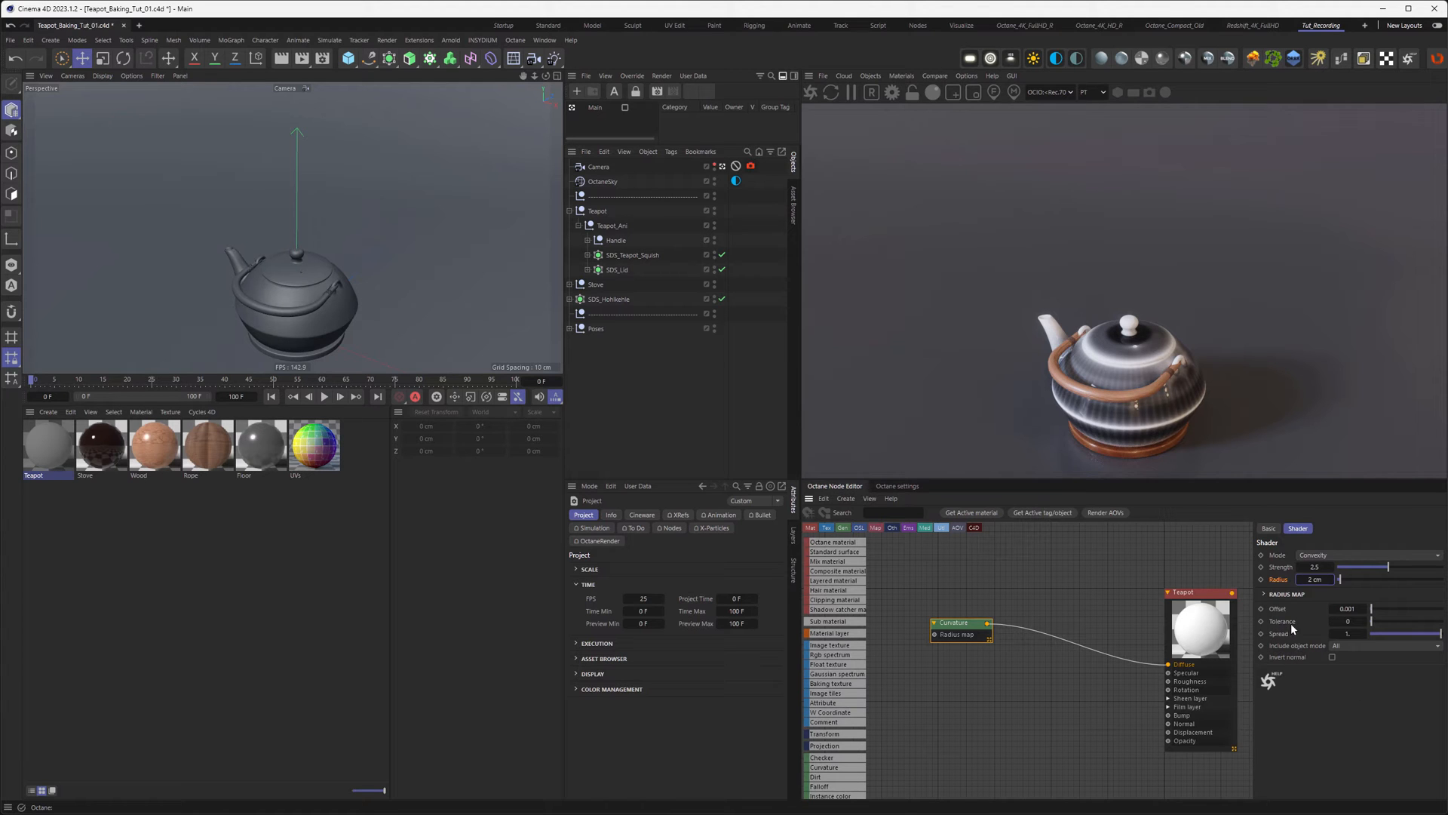
pyautogui.write('0.2')
pyautogui.press('Return')
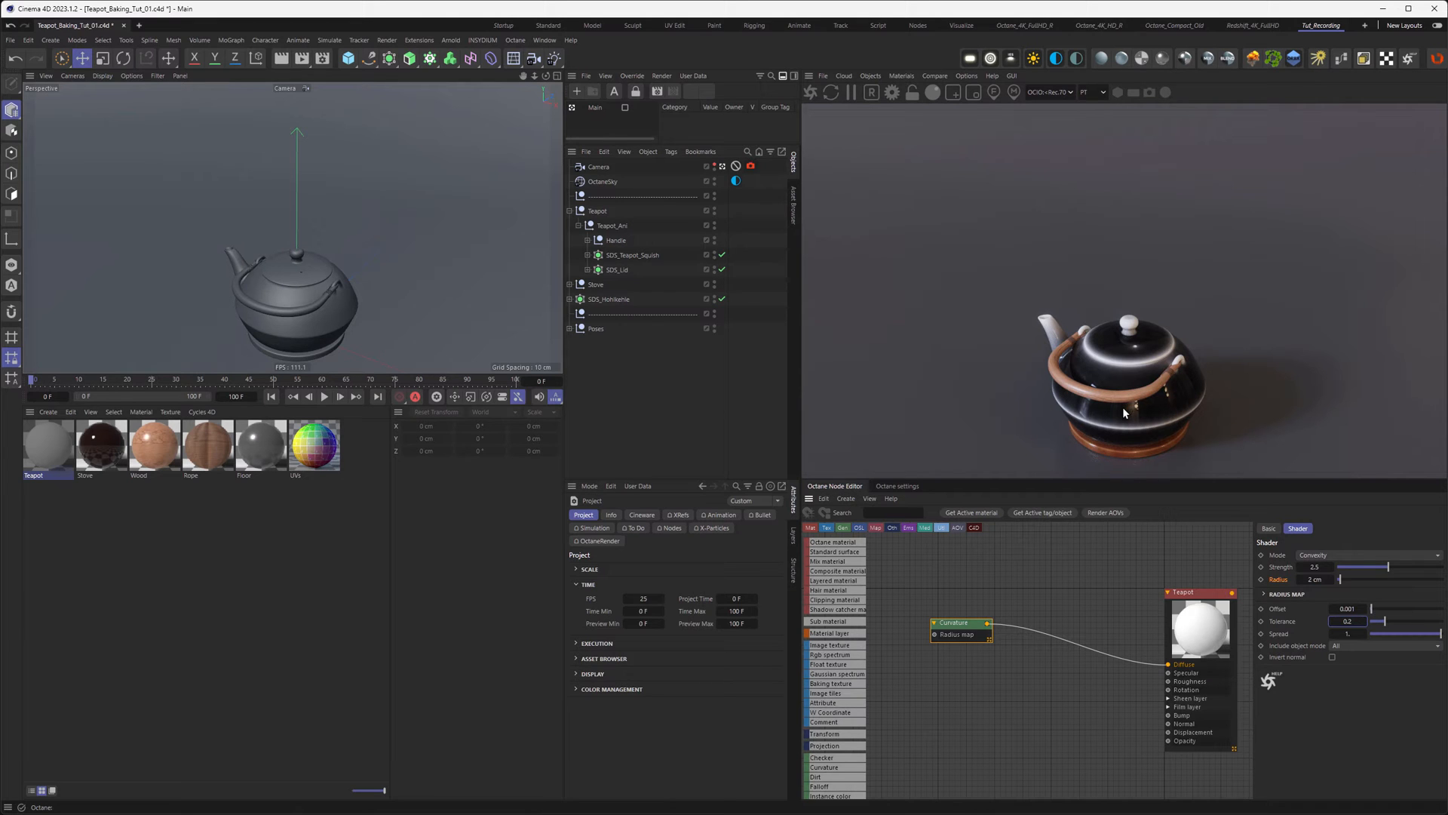
pyautogui.doubleClick(1347, 621)
pyautogui.write('0,4')
pyautogui.press('Return')
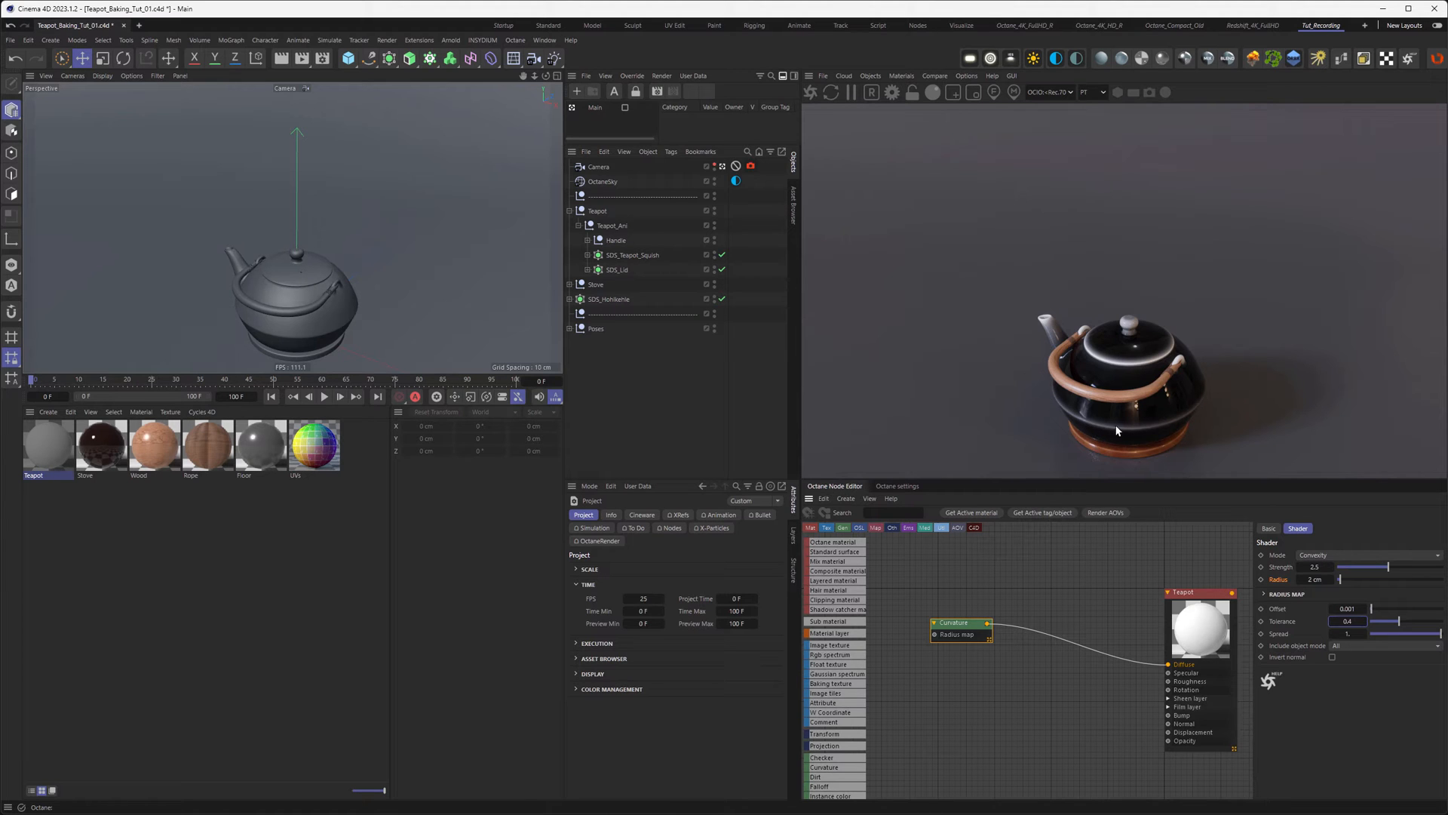
# Step: Duplicate the Curvature node, wire the copy into Diffuse, and set it to Concavity
pyautogui.moveTo(959, 623); pyautogui.dragTo(1170, 669)
pyautogui.moveTo(964, 595); pyautogui.dragTo(958, 599)
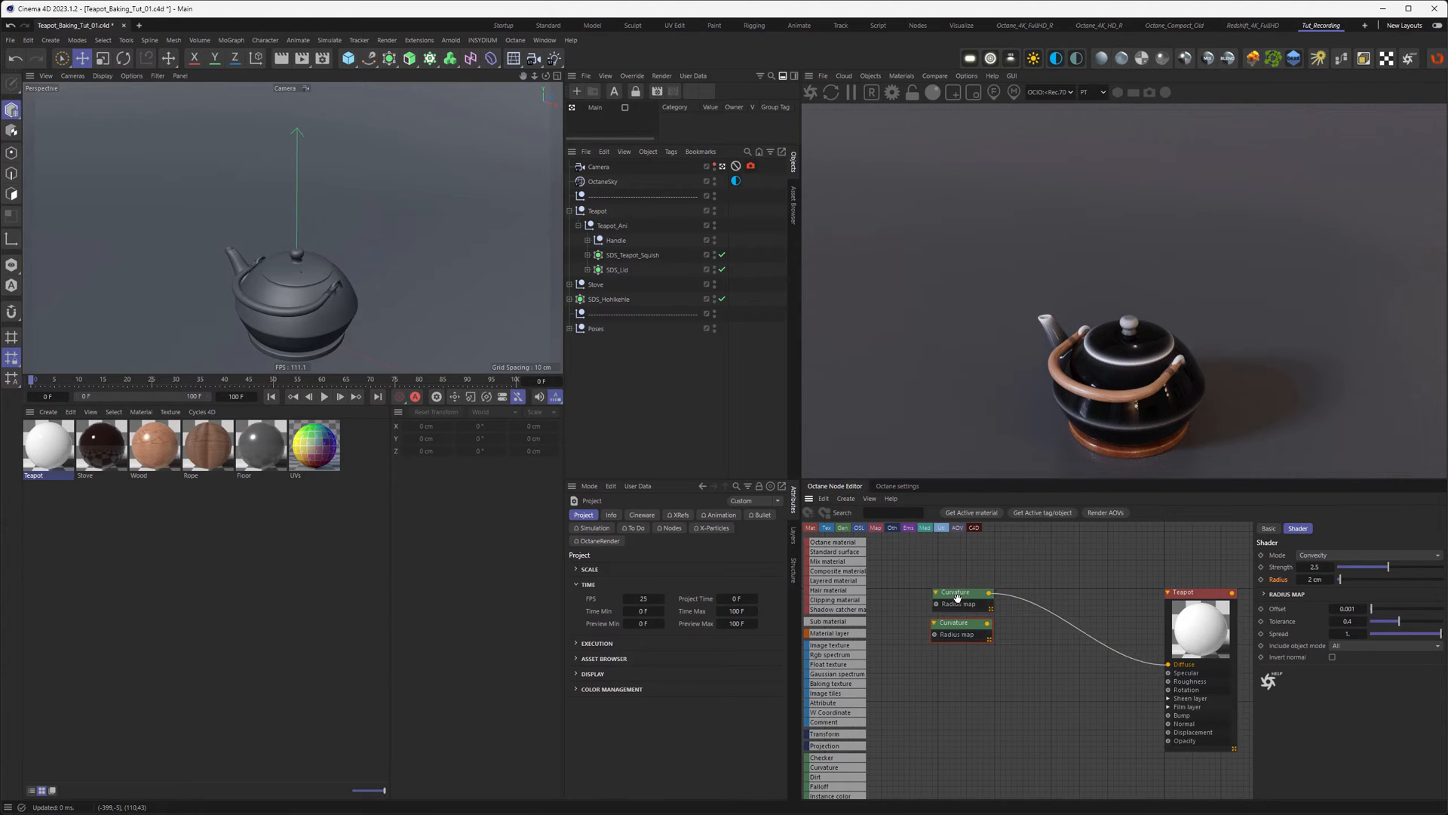
pyautogui.click(1312, 555)
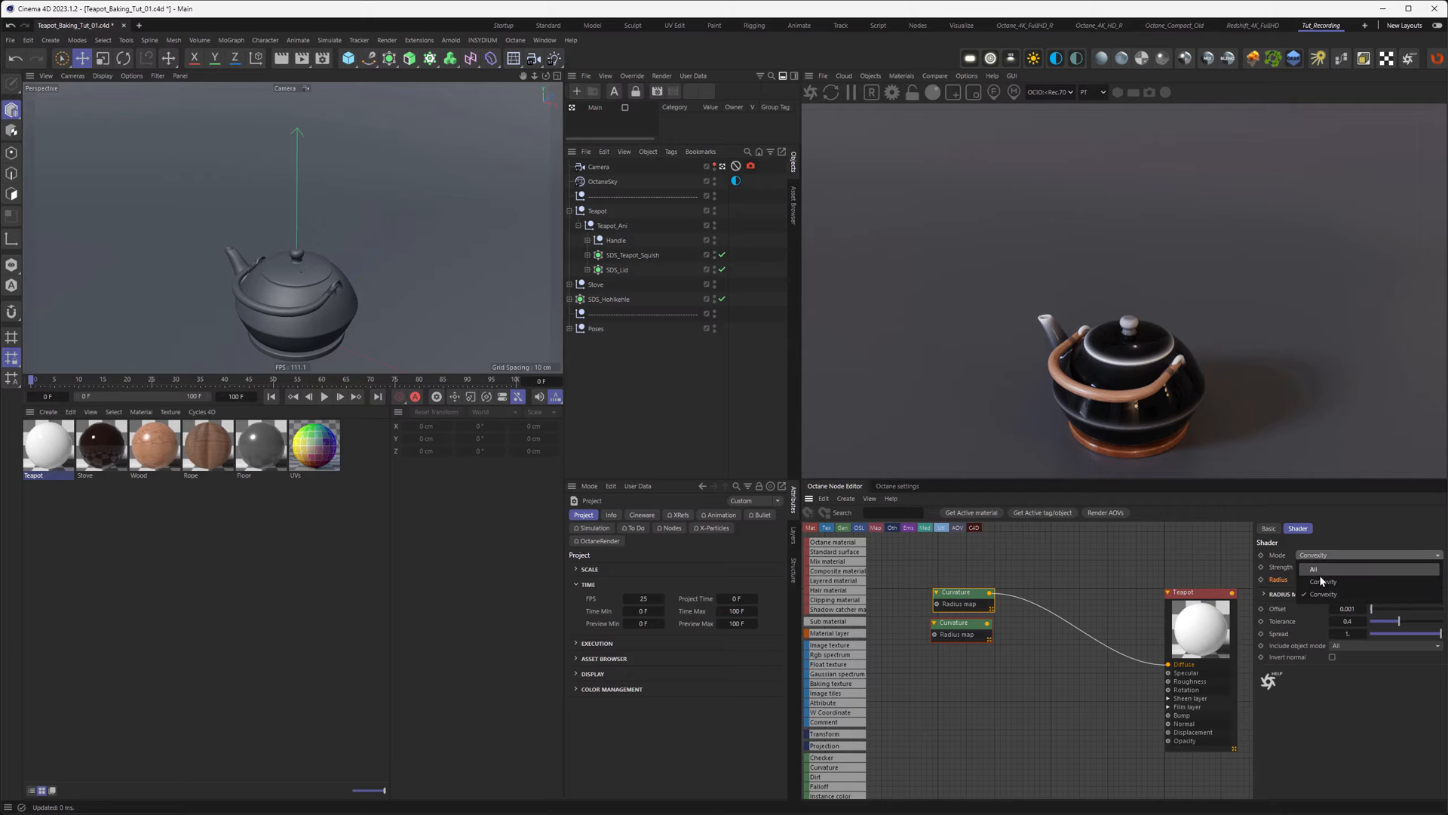
pyautogui.click(1323, 582)
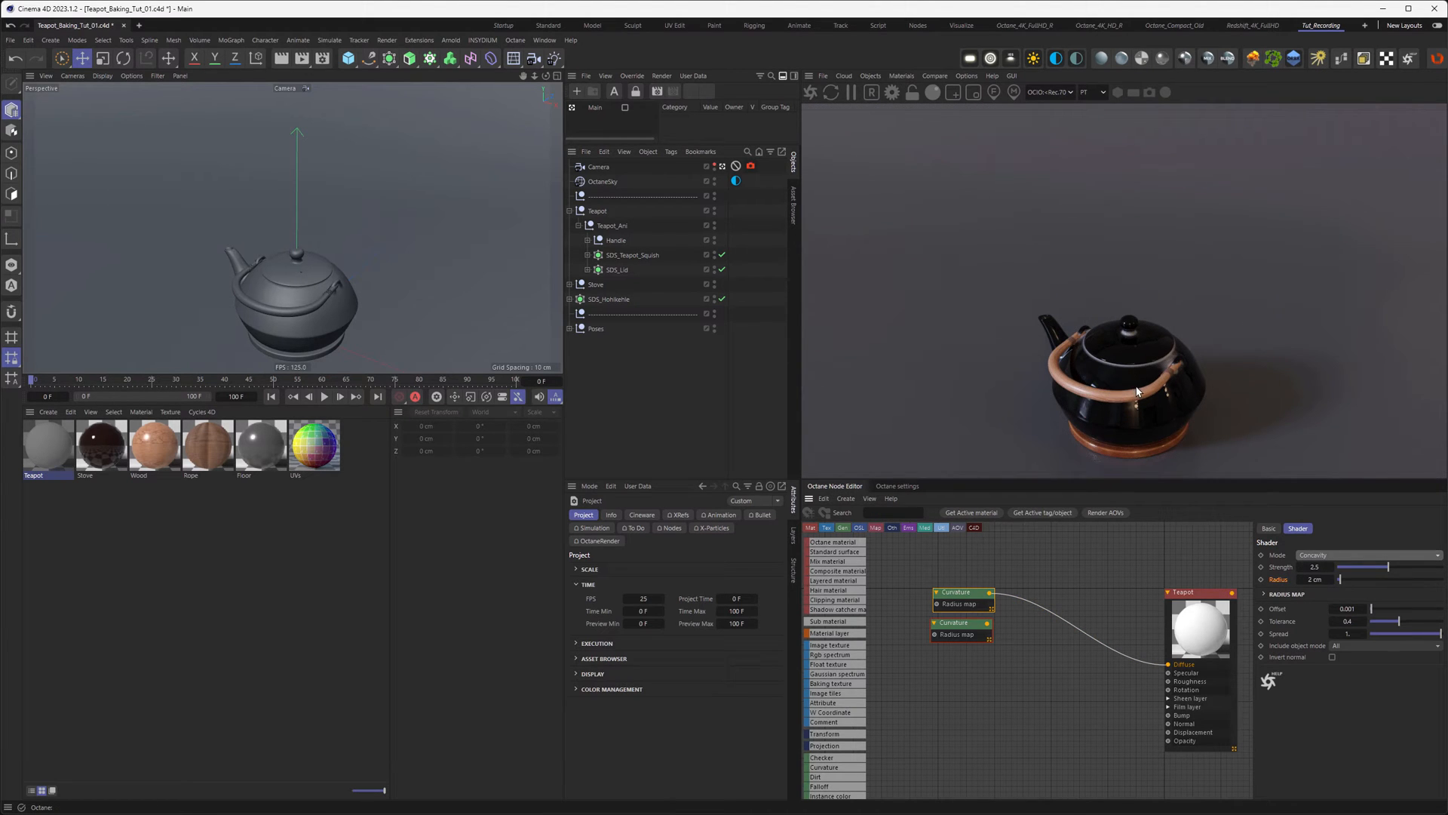
pyautogui.click(962, 621)
# Step: Set the Concavity curvature to Self include mode, 3 cm radius and 0.1 tolerance
pyautogui.click(1342, 647)
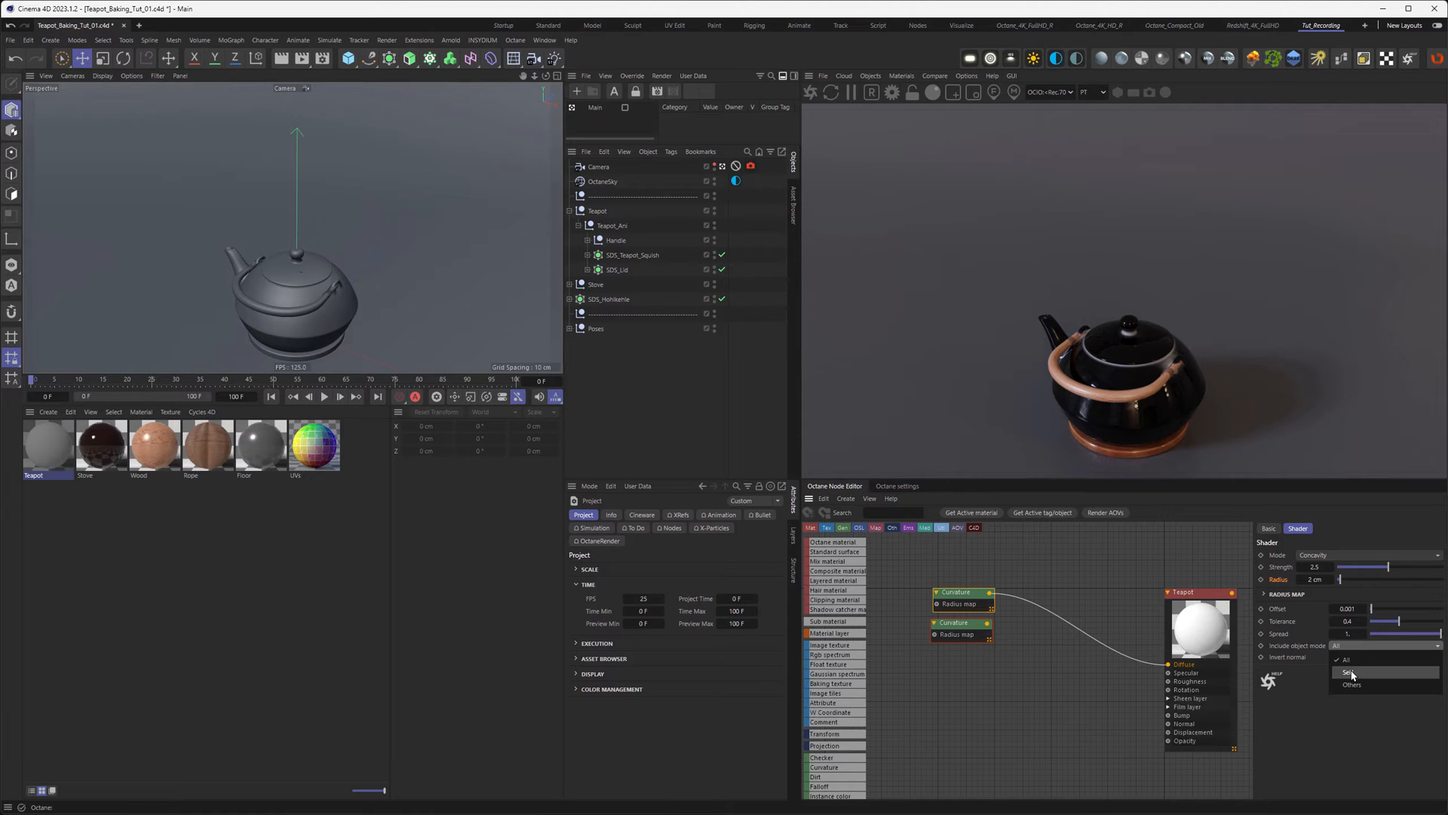
pyautogui.click(1350, 672)
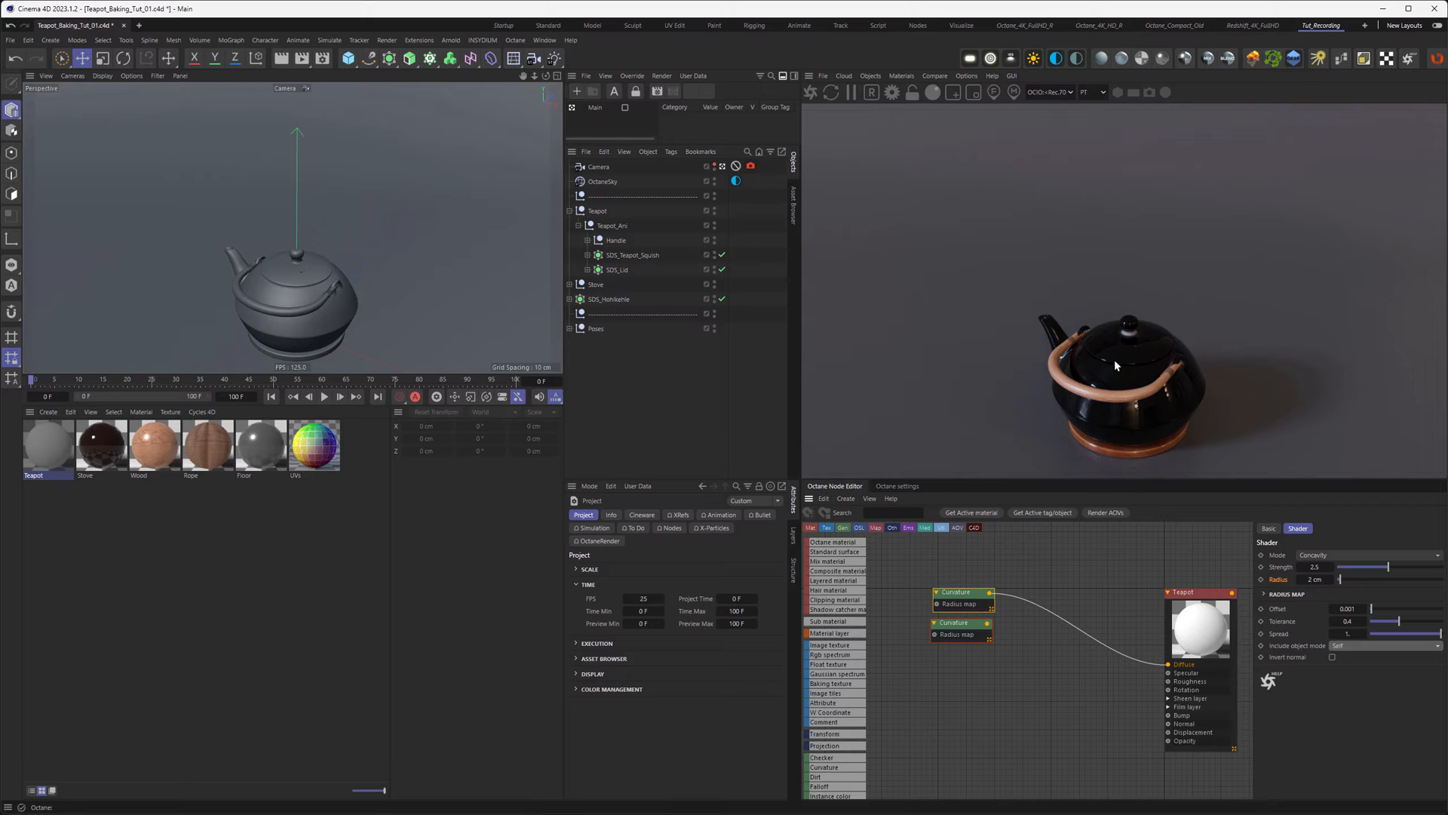
pyautogui.doubleClick(1315, 578)
pyautogui.write('3')
pyautogui.press('Return')
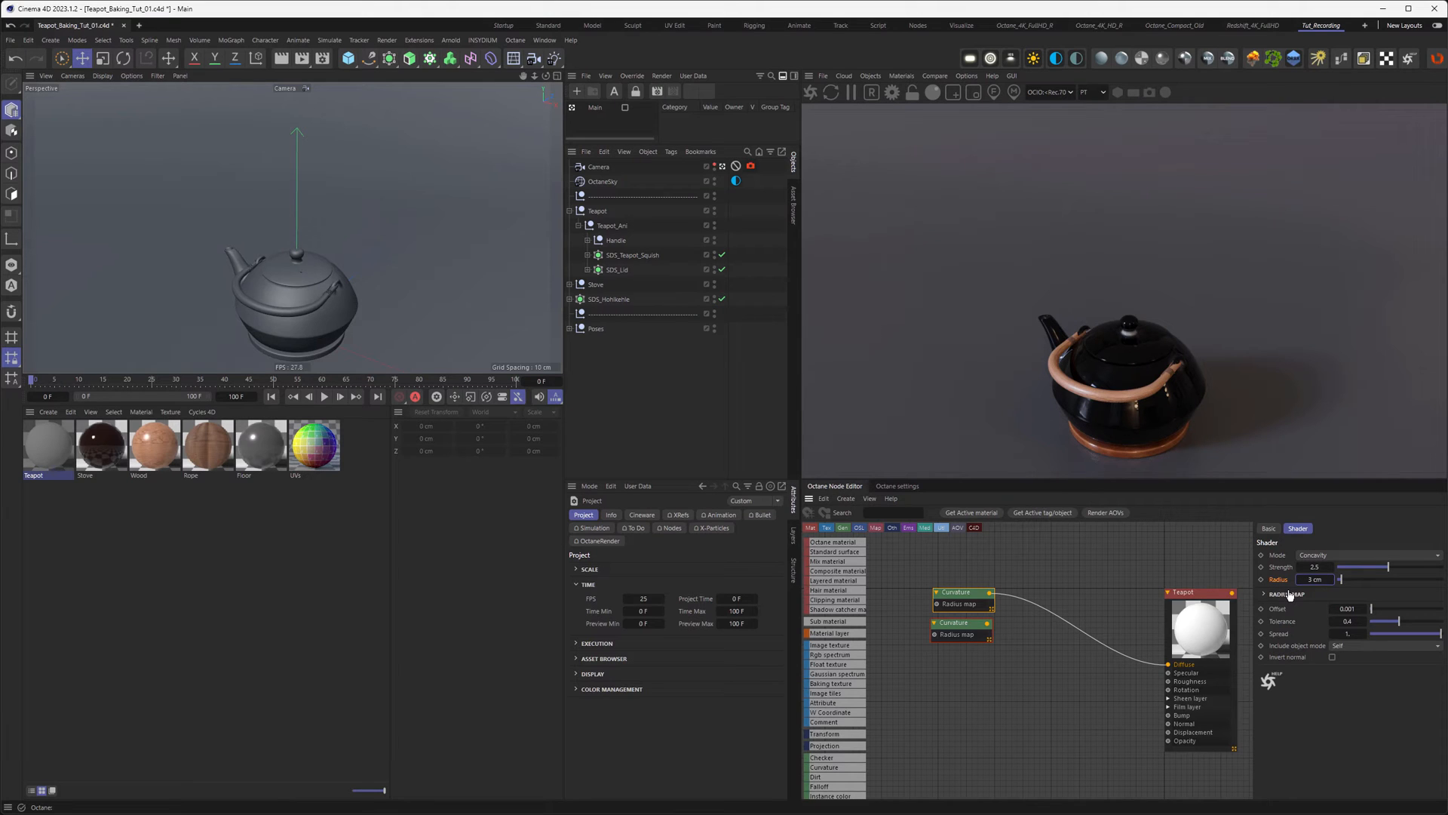
pyautogui.doubleClick(1365, 629)
pyautogui.write('0,')
pyautogui.write('1')
pyautogui.press('Return')
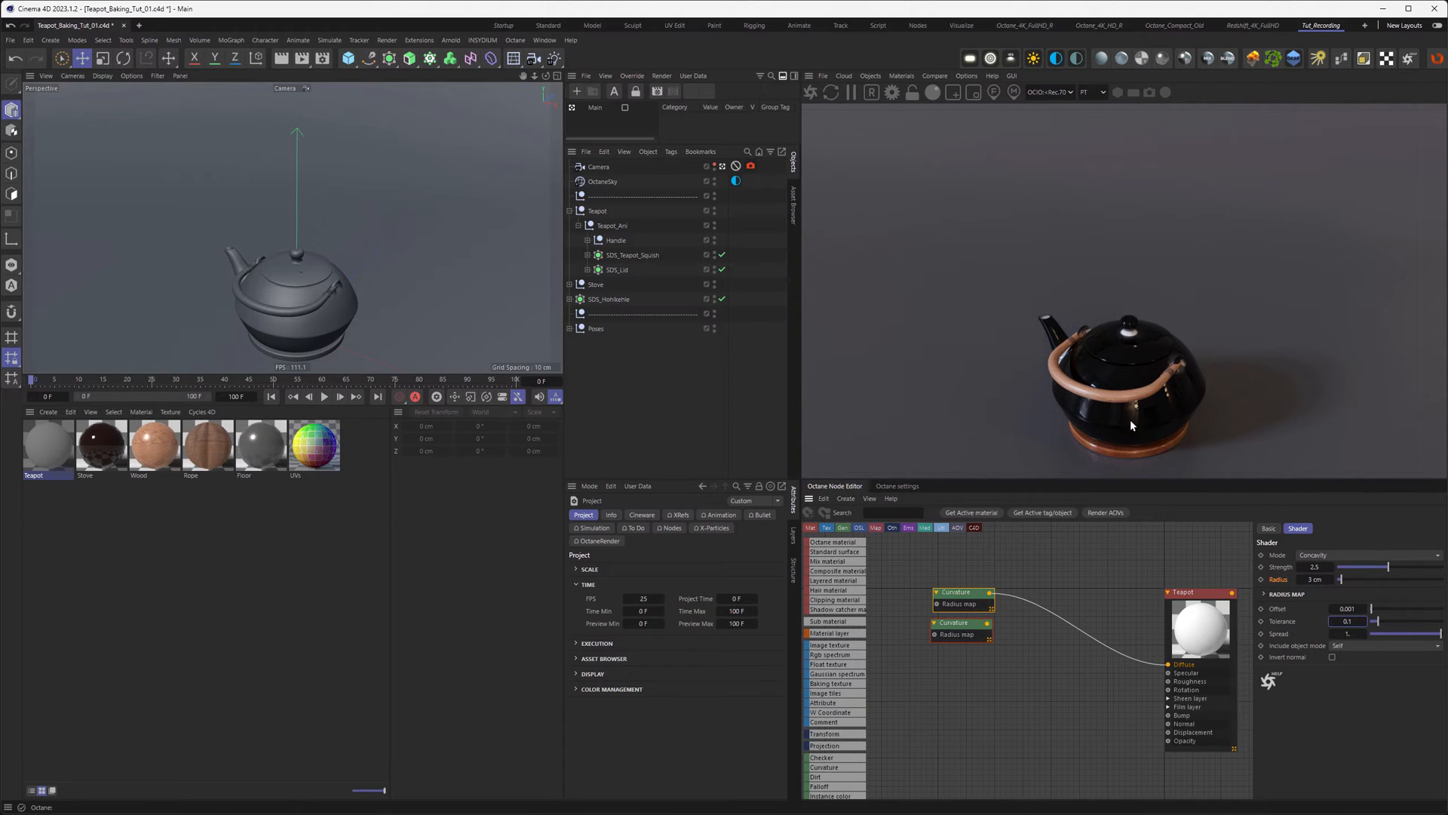
# Step: Select the other Curvature node and scroll through the node list
pyautogui.click(957, 634)
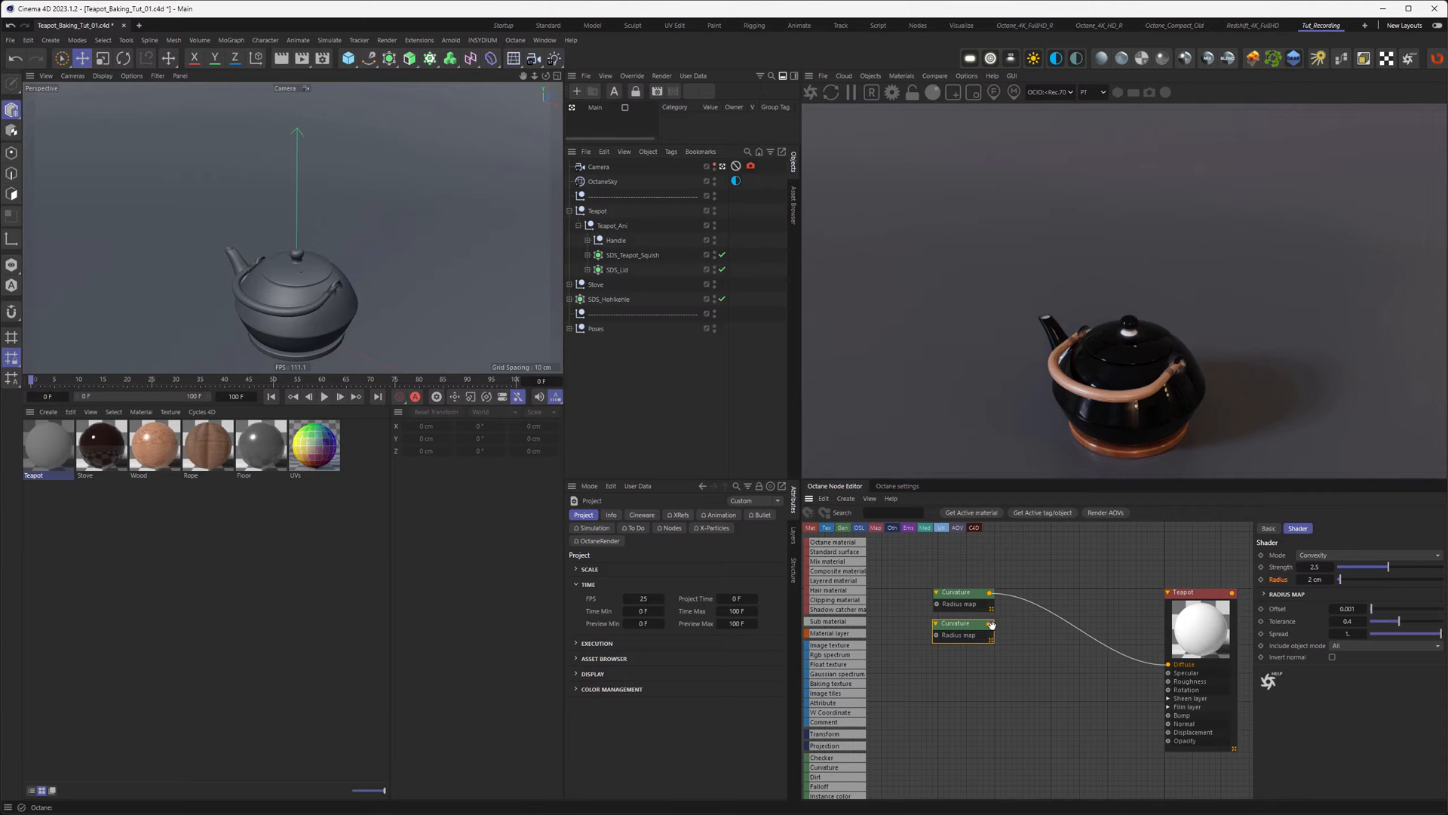
pyautogui.moveTo(917, 643); pyautogui.dragTo(1047, 613, button='middle')
pyautogui.scroll(-5, 847, 706)
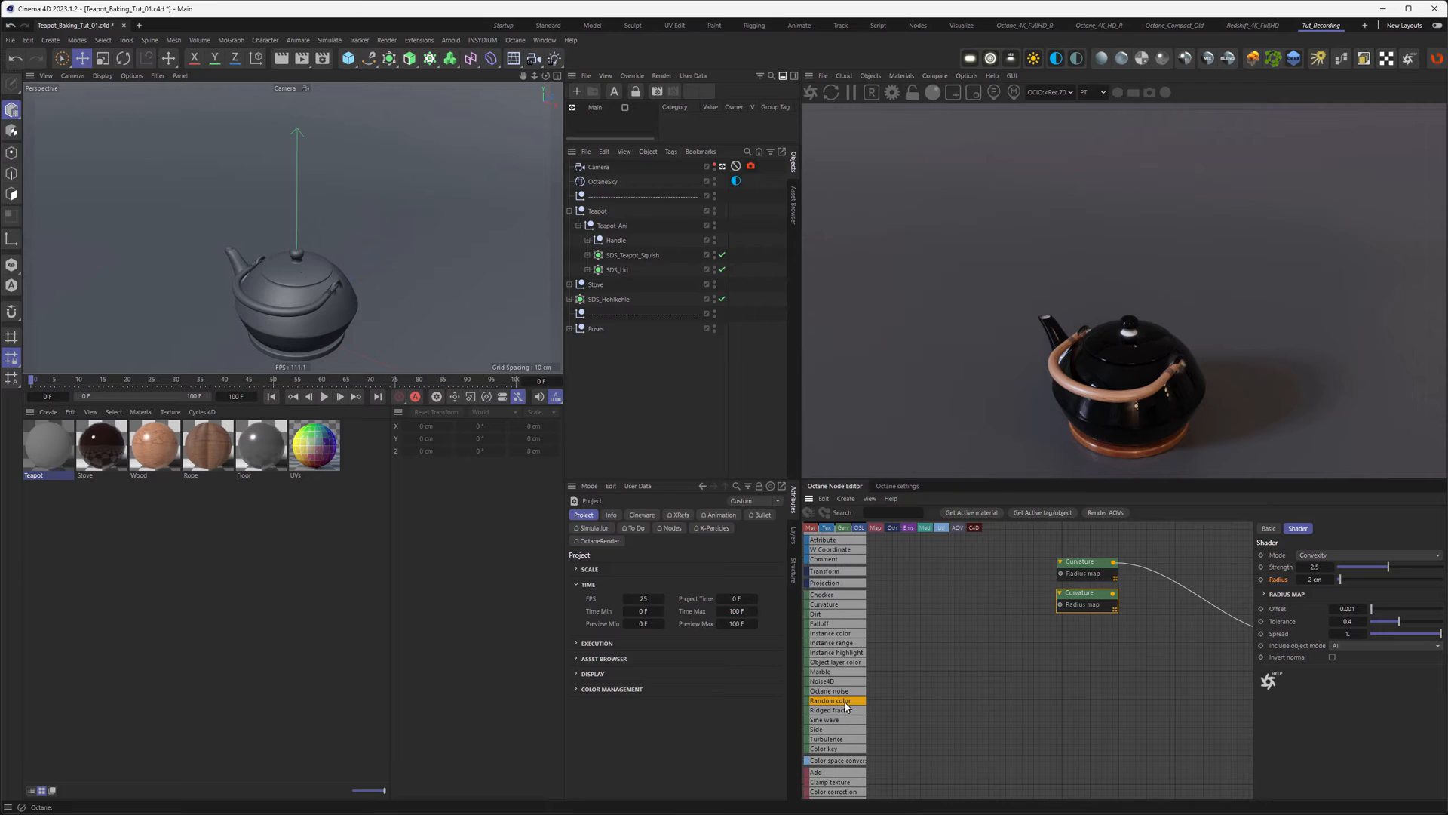
# Step: Add an Octane Noise node below the Curvature nodes and connect it to Diffuse
pyautogui.moveTo(830, 691); pyautogui.dragTo(922, 572)
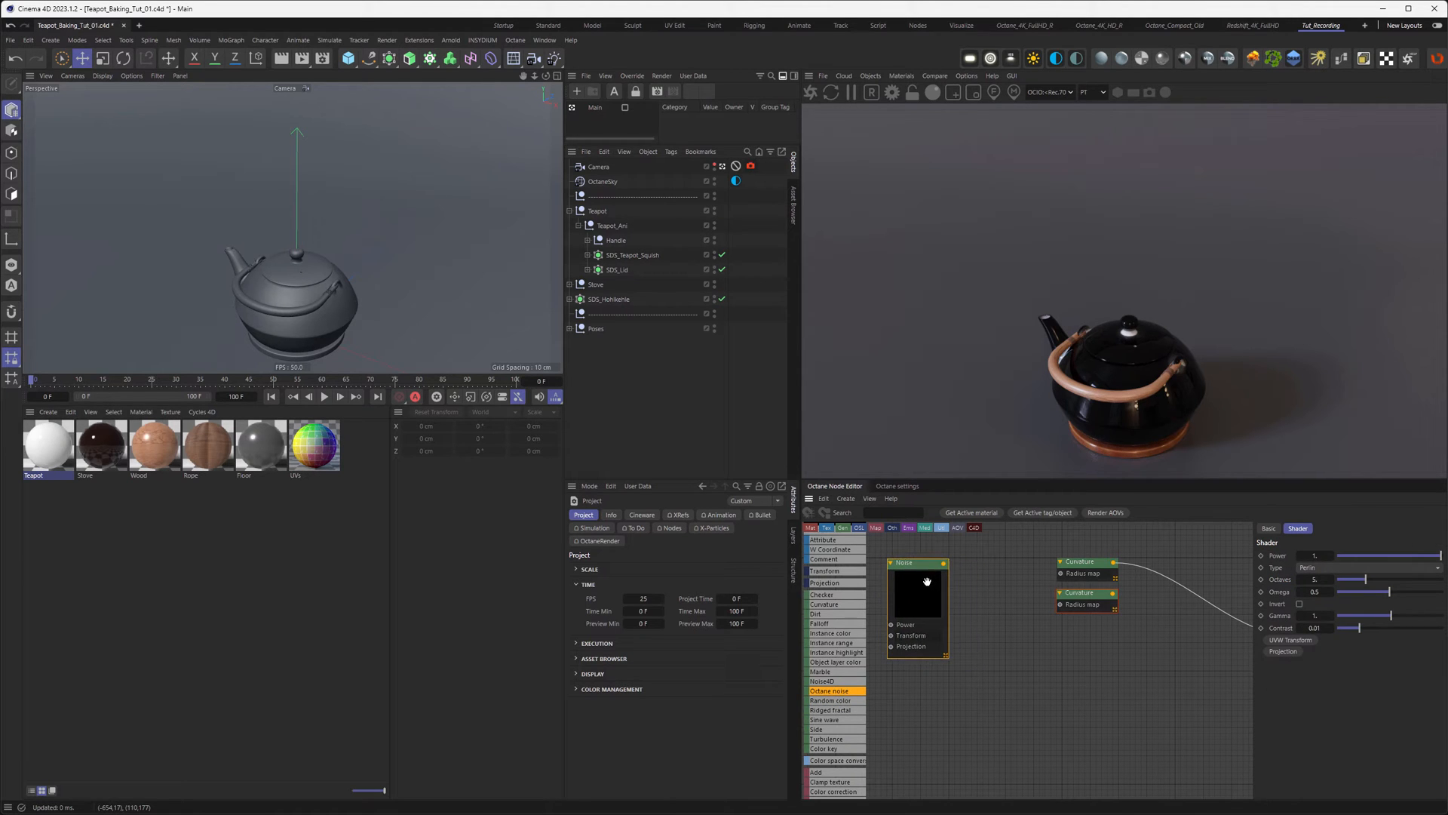
pyautogui.moveTo(972, 591); pyautogui.dragTo(924, 635, button='middle')
pyautogui.moveTo(874, 636); pyautogui.dragTo(1035, 701)
pyautogui.moveTo(1105, 708); pyautogui.dragTo(1002, 706, button='middle')
pyautogui.moveTo(972, 675); pyautogui.dragTo(1157, 678)
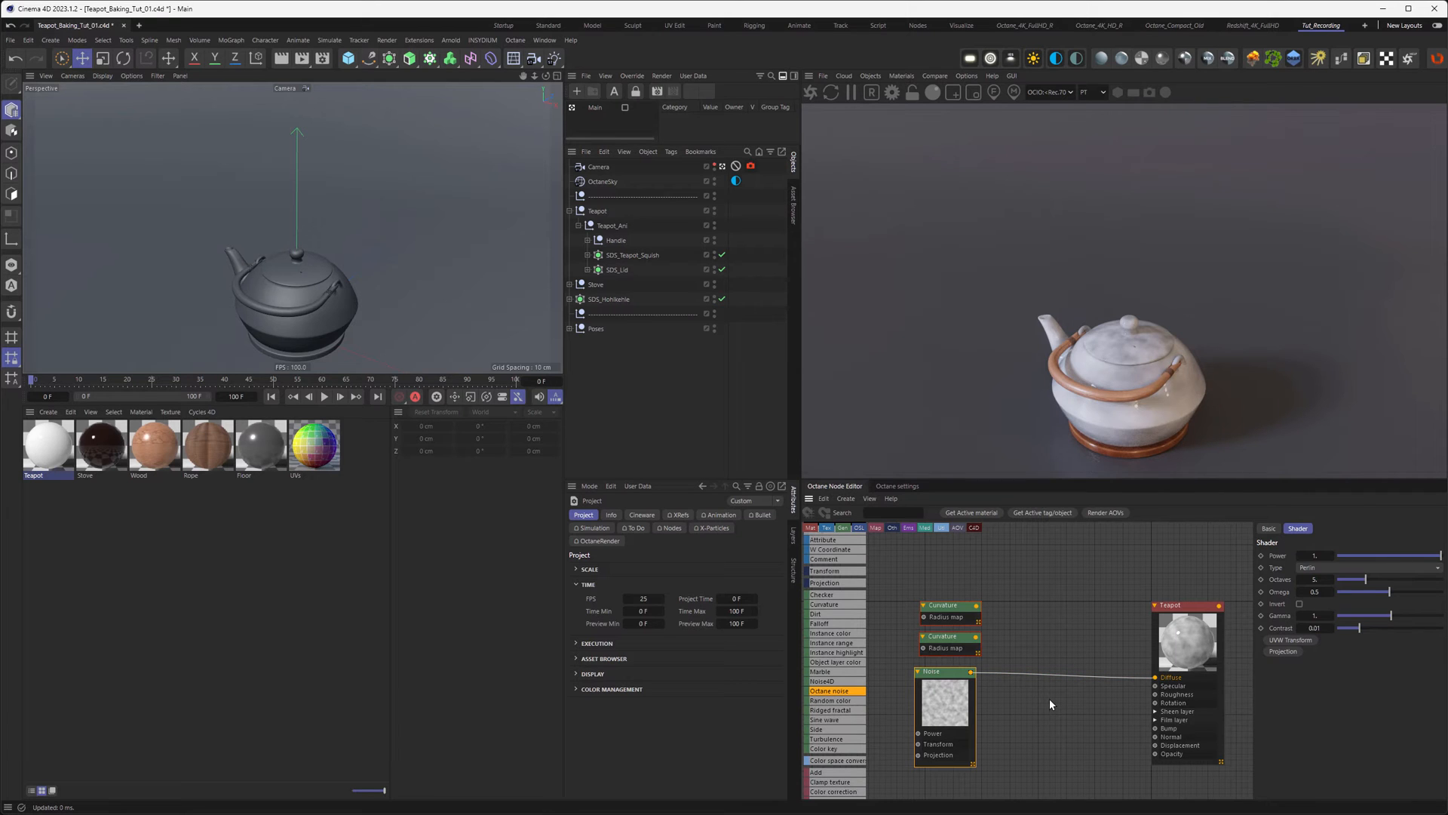
# Step: Set the noise gamma to 2.2 and stop viewing through the scene camera
pyautogui.click(1313, 616)
pyautogui.write('2.2')
pyautogui.press('Return')
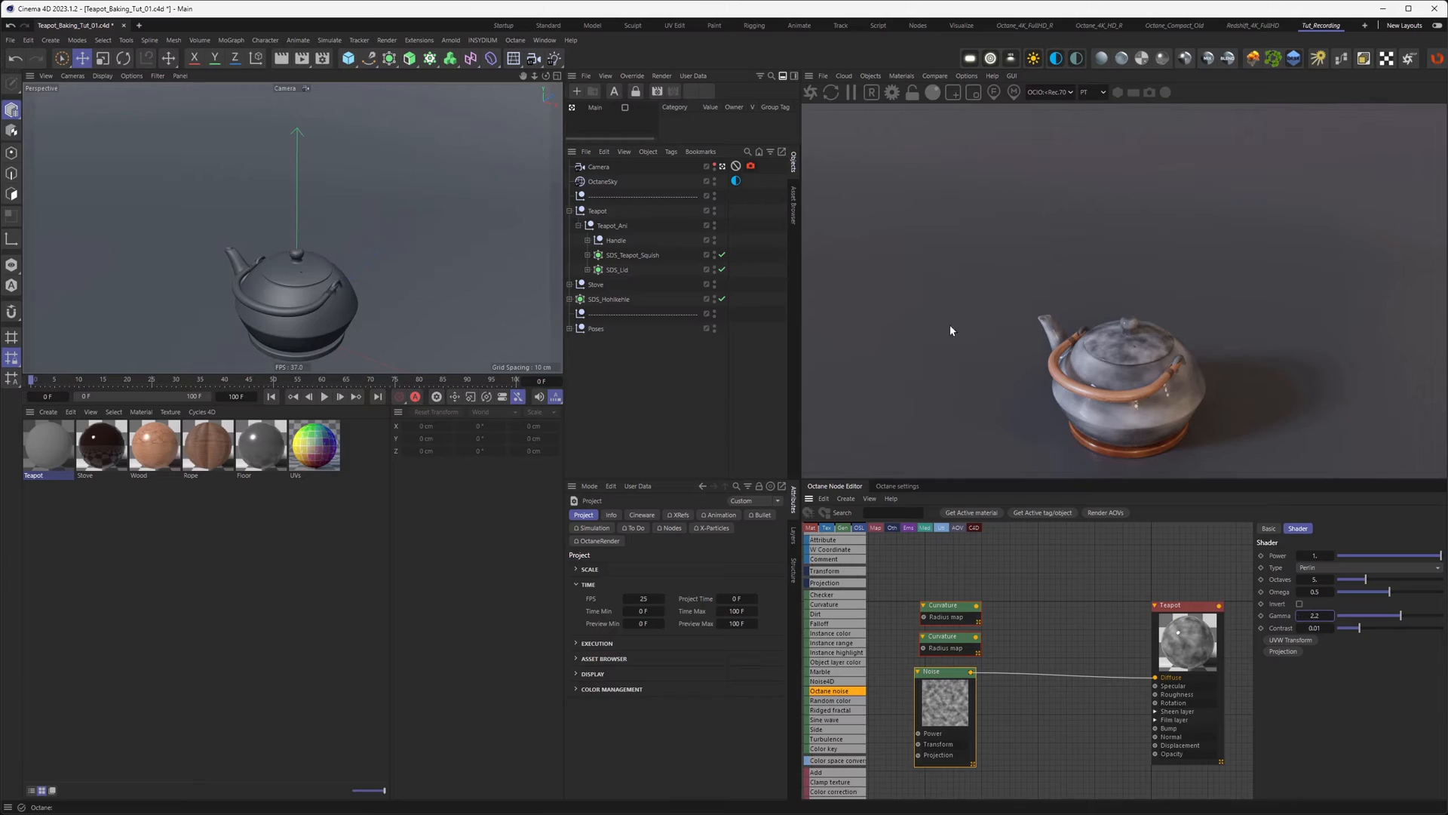
pyautogui.click(722, 166)
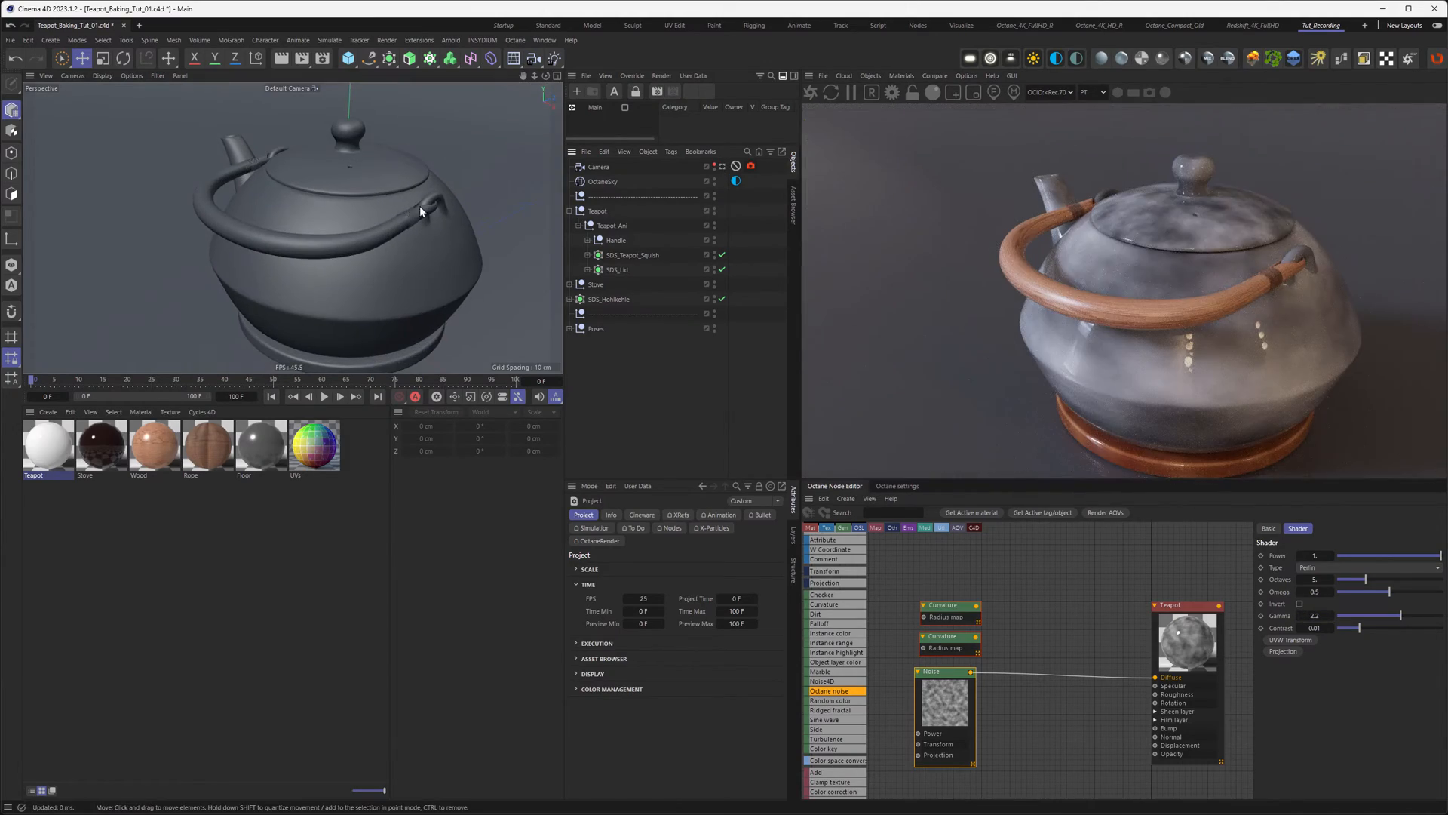
# Step: Orbit the teapot so its spout points right, then move the Noise node left in the graph
pyautogui.keyDown('alt'); pyautogui.moveTo(413, 173); pyautogui.dragTo(261, 233); pyautogui.keyUp('alt')
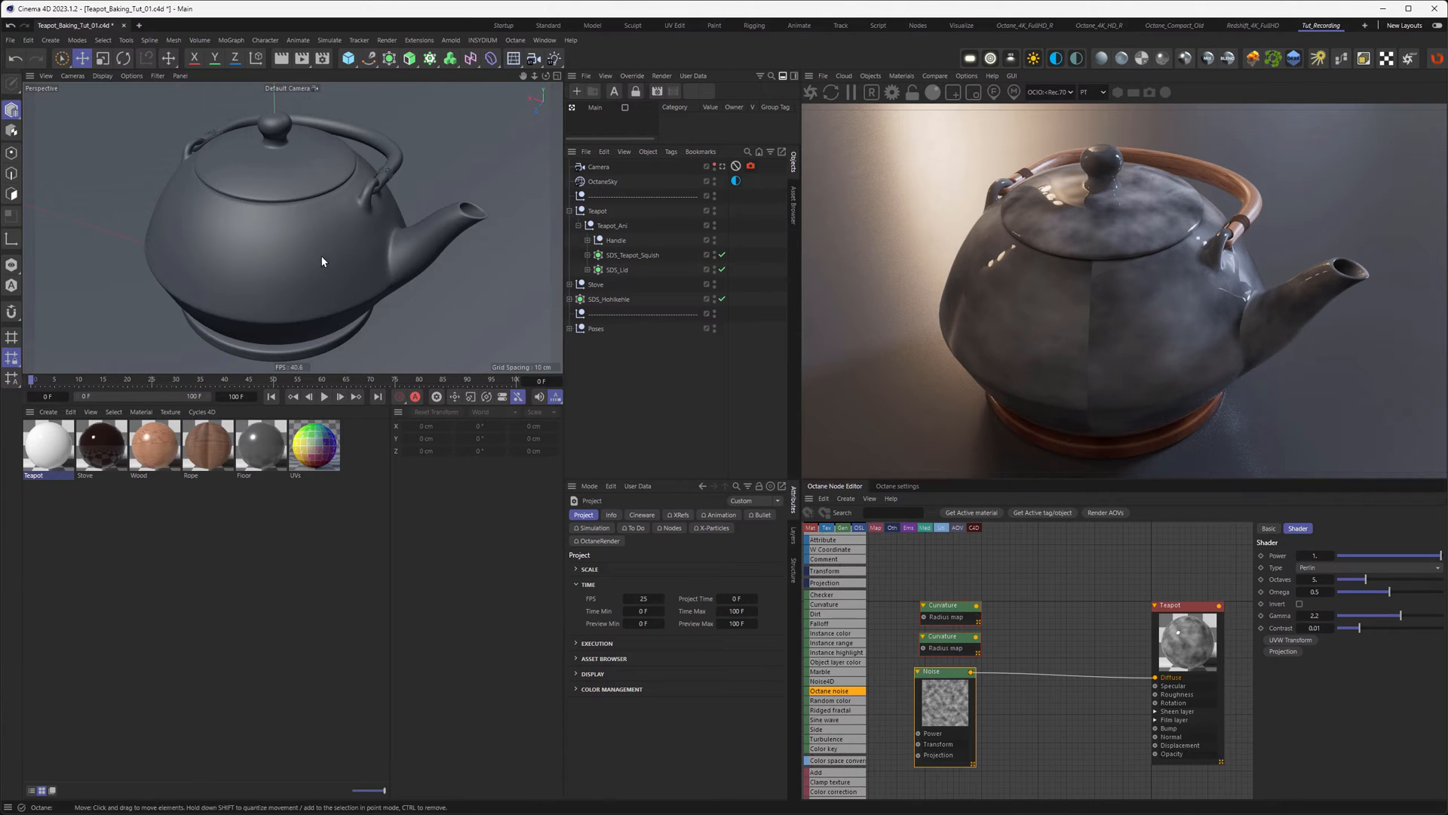
pyautogui.keyDown('alt'); pyautogui.moveTo(303, 264); pyautogui.dragTo(341, 241); pyautogui.keyUp('alt')
pyautogui.moveTo(954, 588); pyautogui.dragTo(1163, 549, button='middle')
pyautogui.moveTo(1076, 649); pyautogui.dragTo(1087, 655)
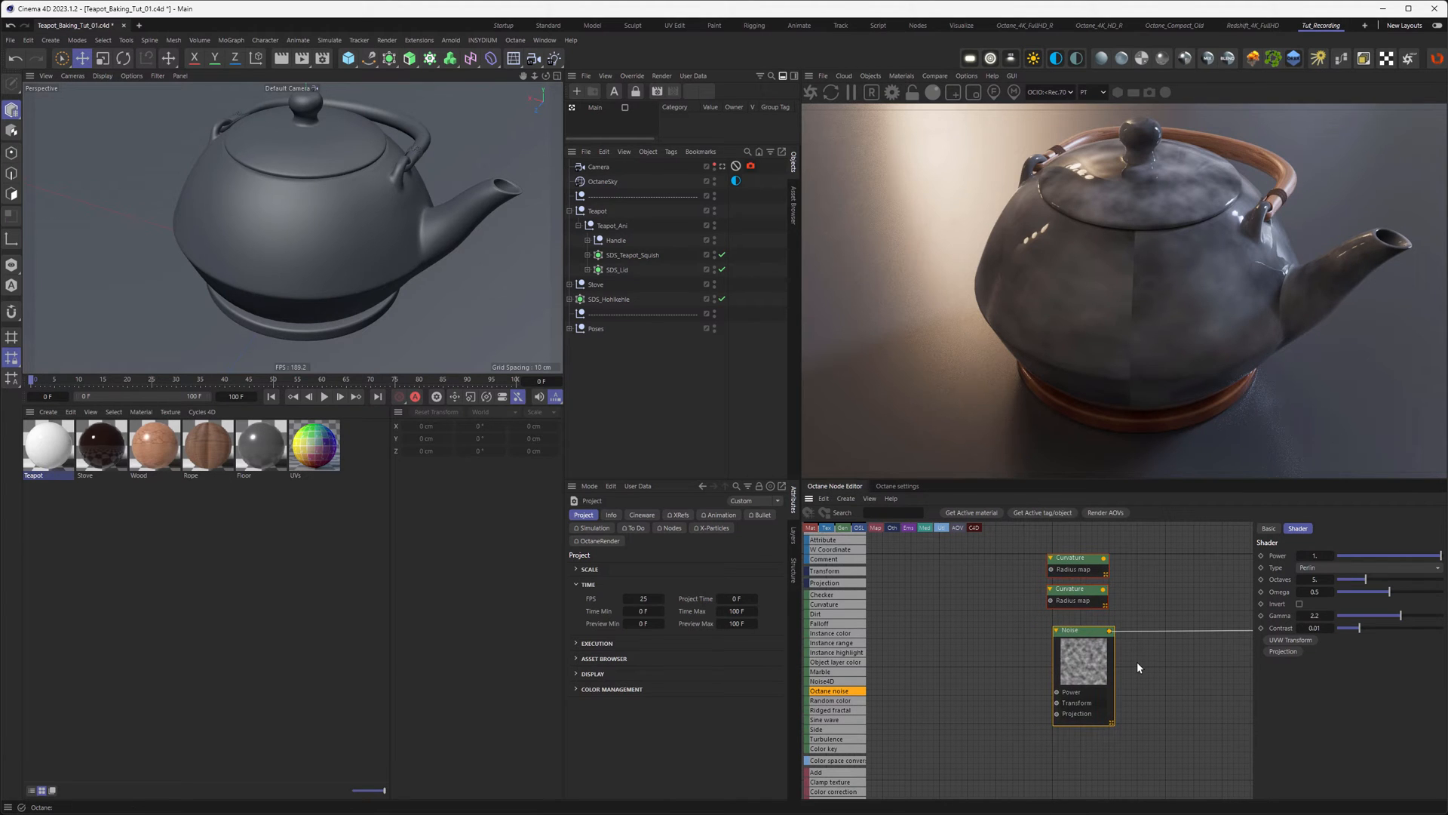
pyautogui.moveTo(1173, 655); pyautogui.dragTo(1138, 649, button='middle')
pyautogui.moveTo(1074, 648); pyautogui.dragTo(980, 655)
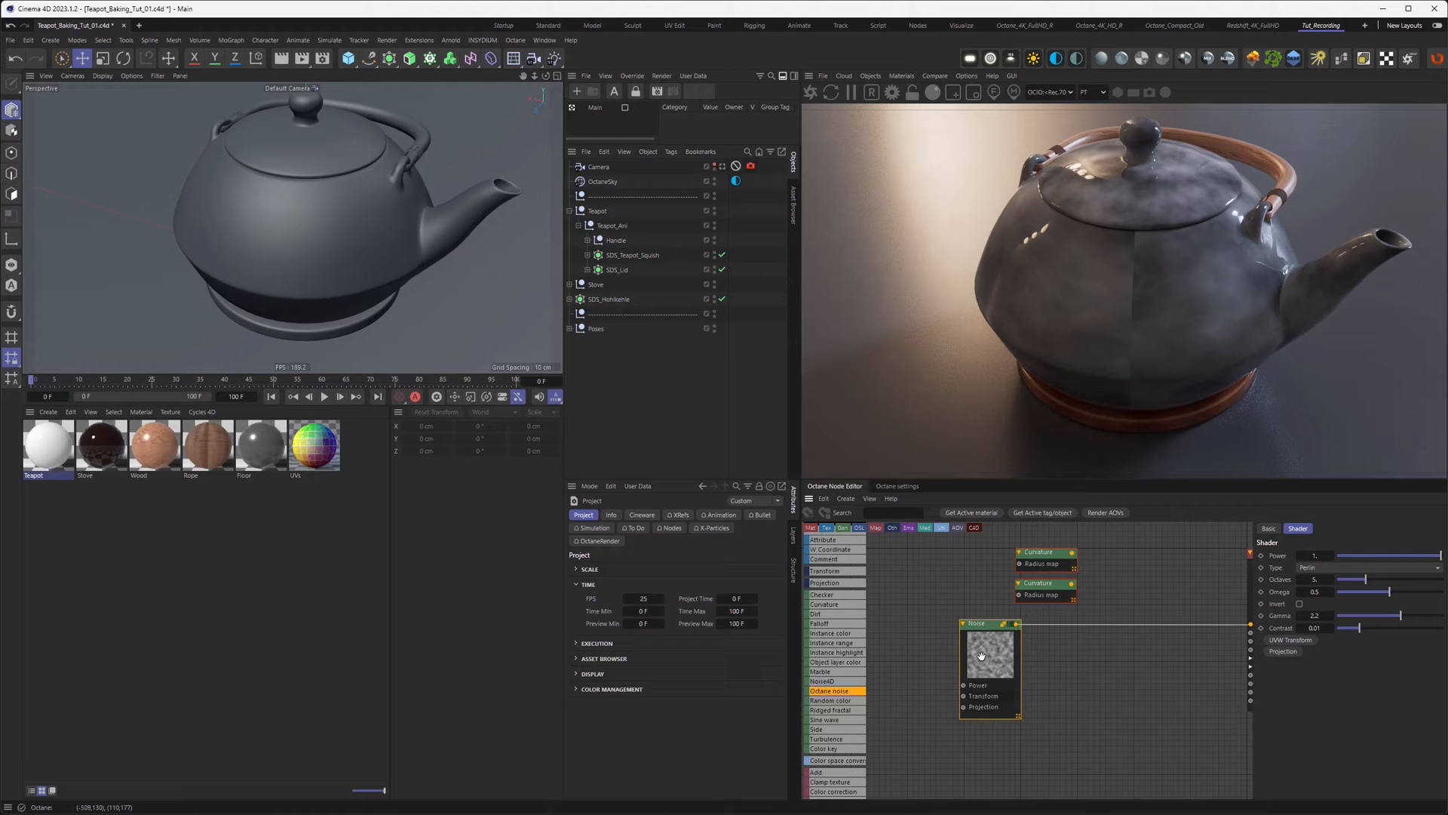
pyautogui.moveTo(1039, 668); pyautogui.dragTo(1118, 670, button='middle')
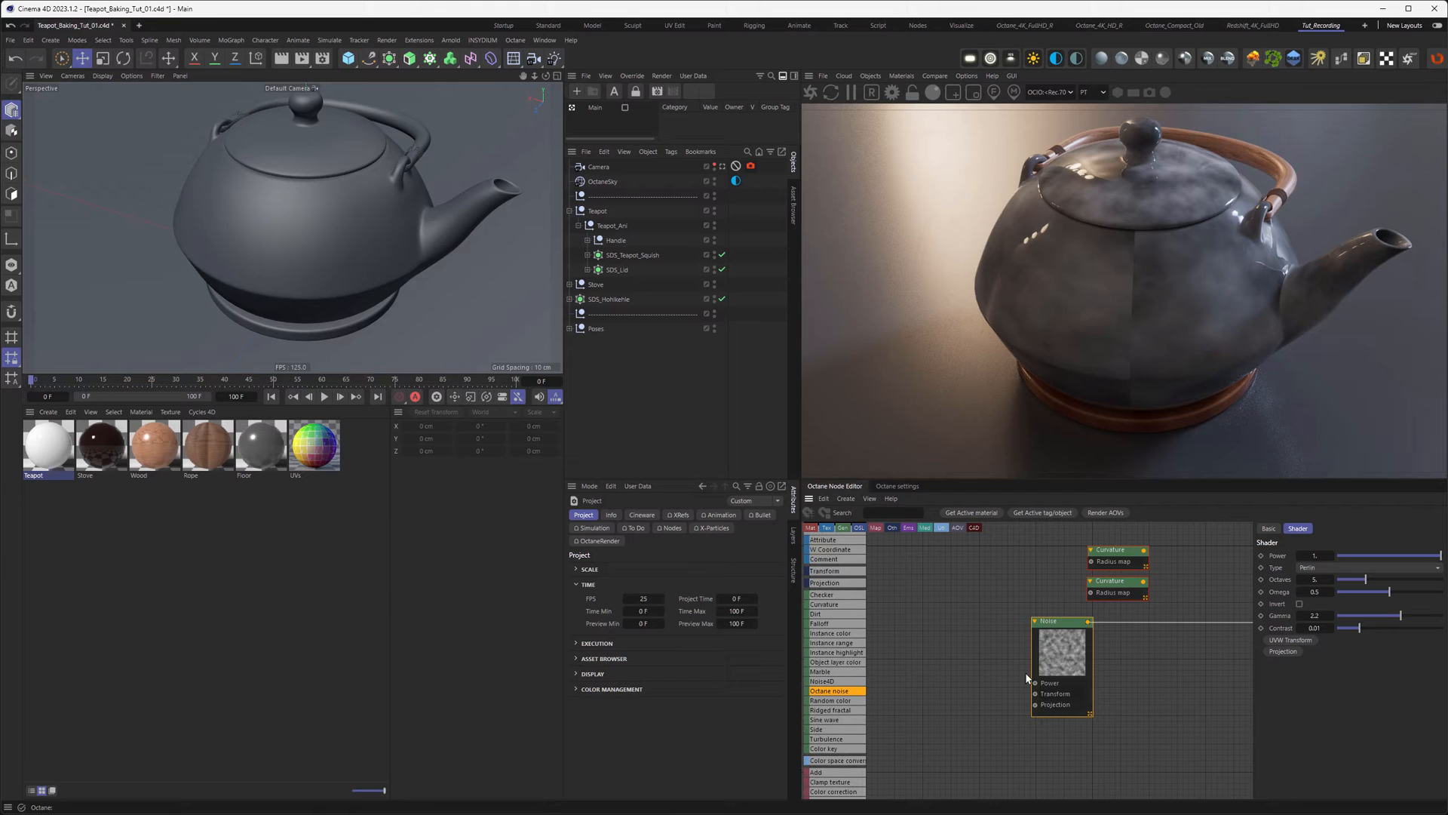
# Step: Add a Texture projection to the Noise's Projection input and set it to XYZ to UVW
pyautogui.click(1275, 651)
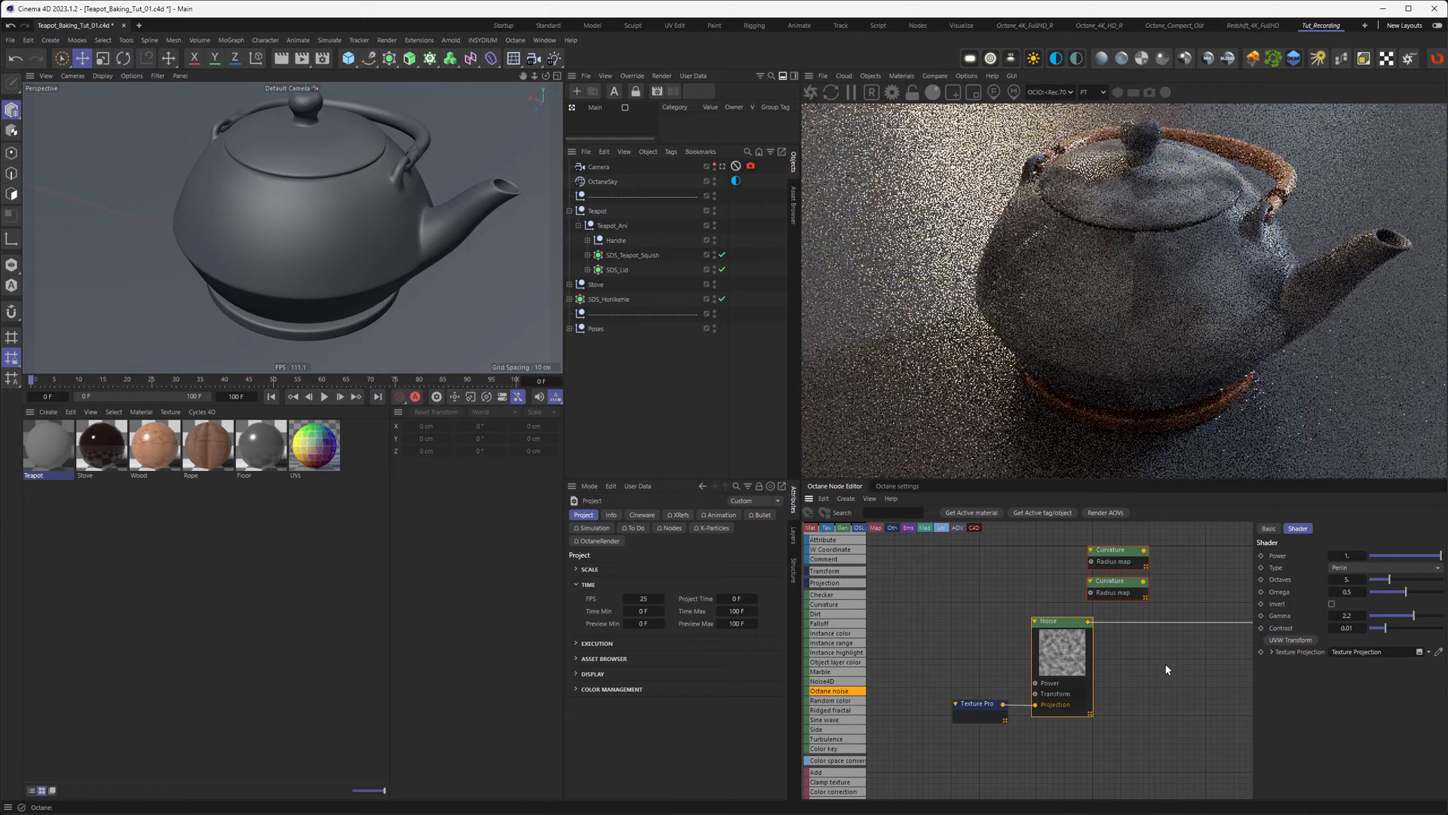
pyautogui.click(983, 707)
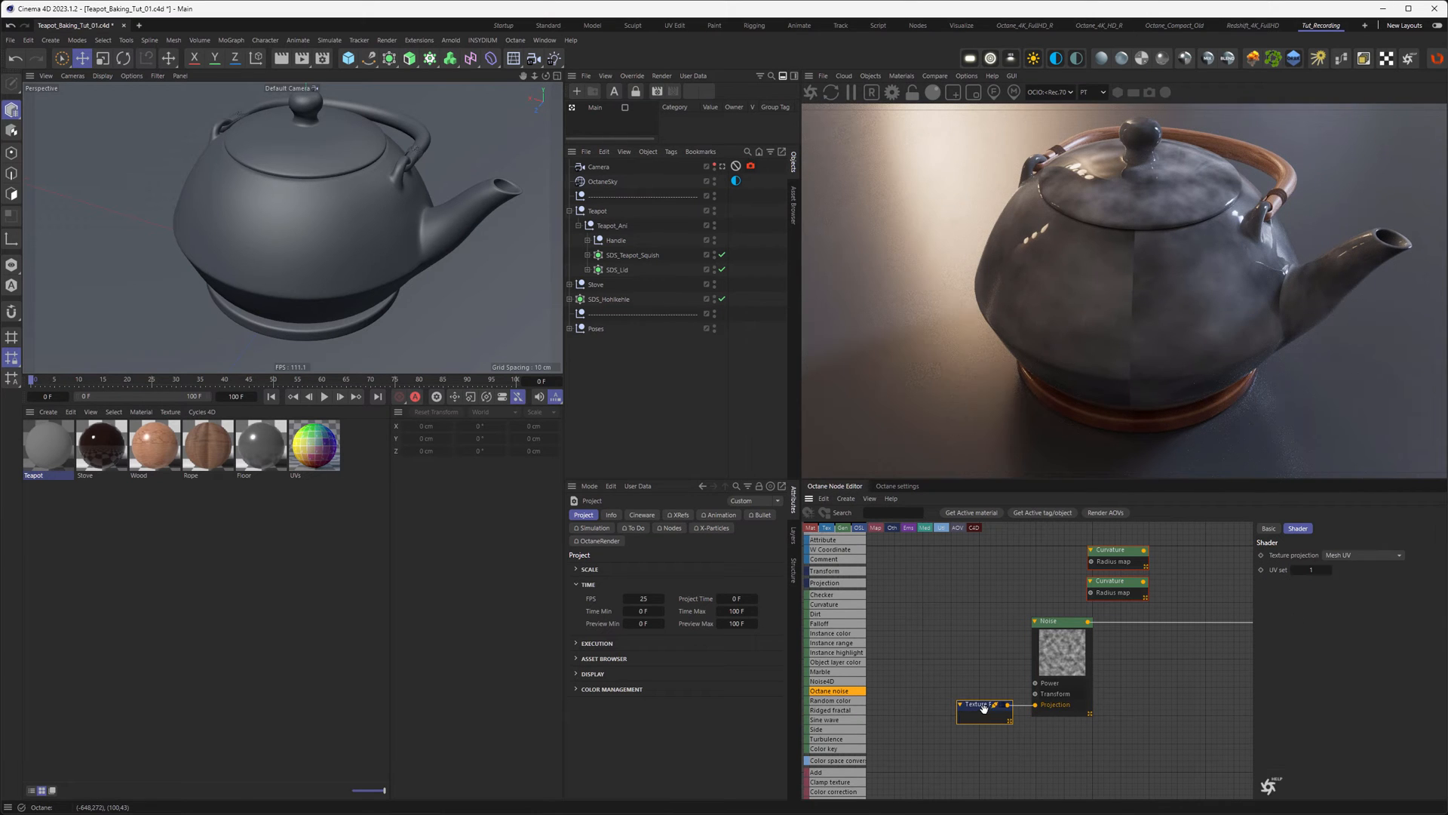
pyautogui.click(1332, 558)
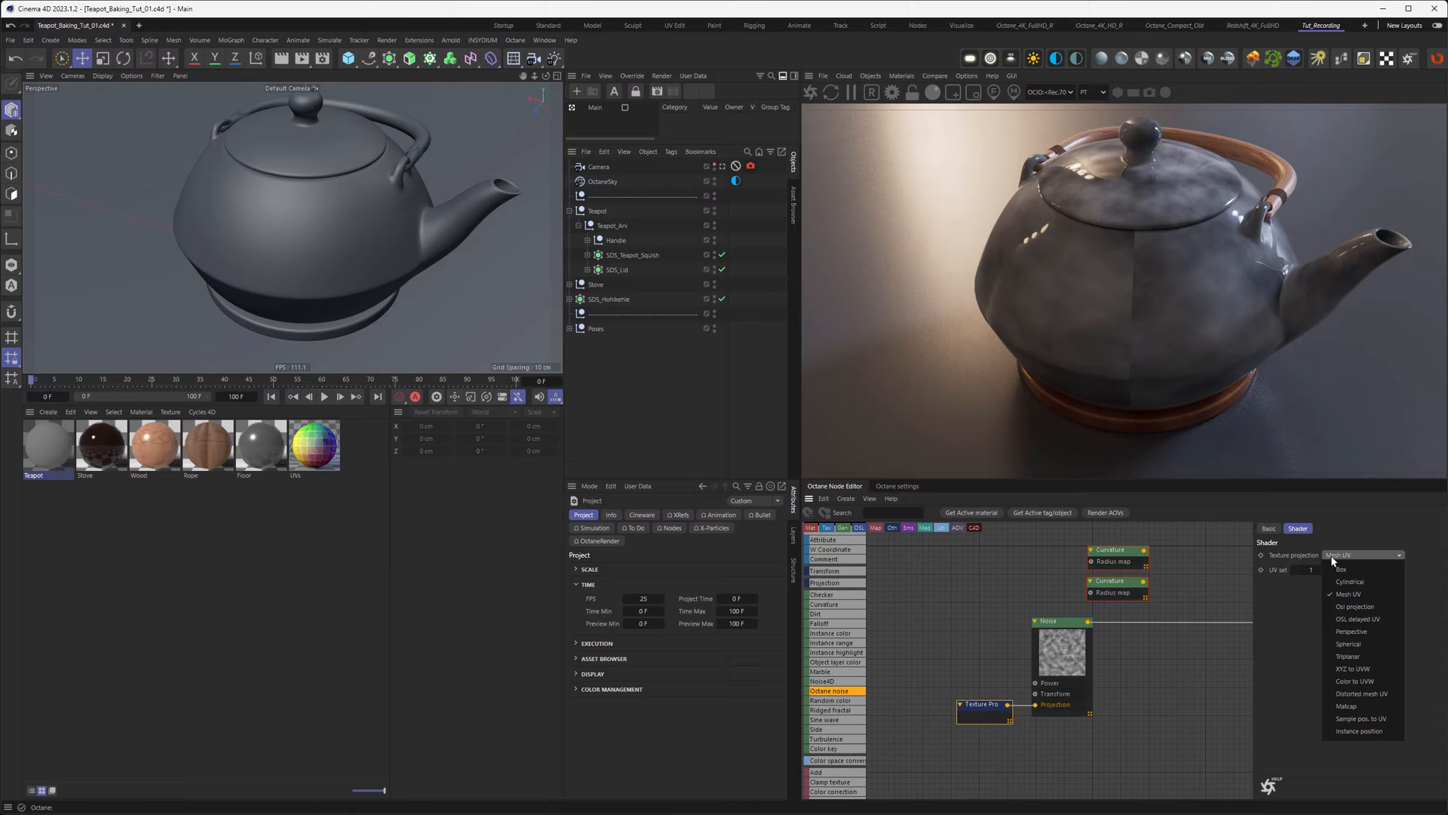
pyautogui.click(1366, 670)
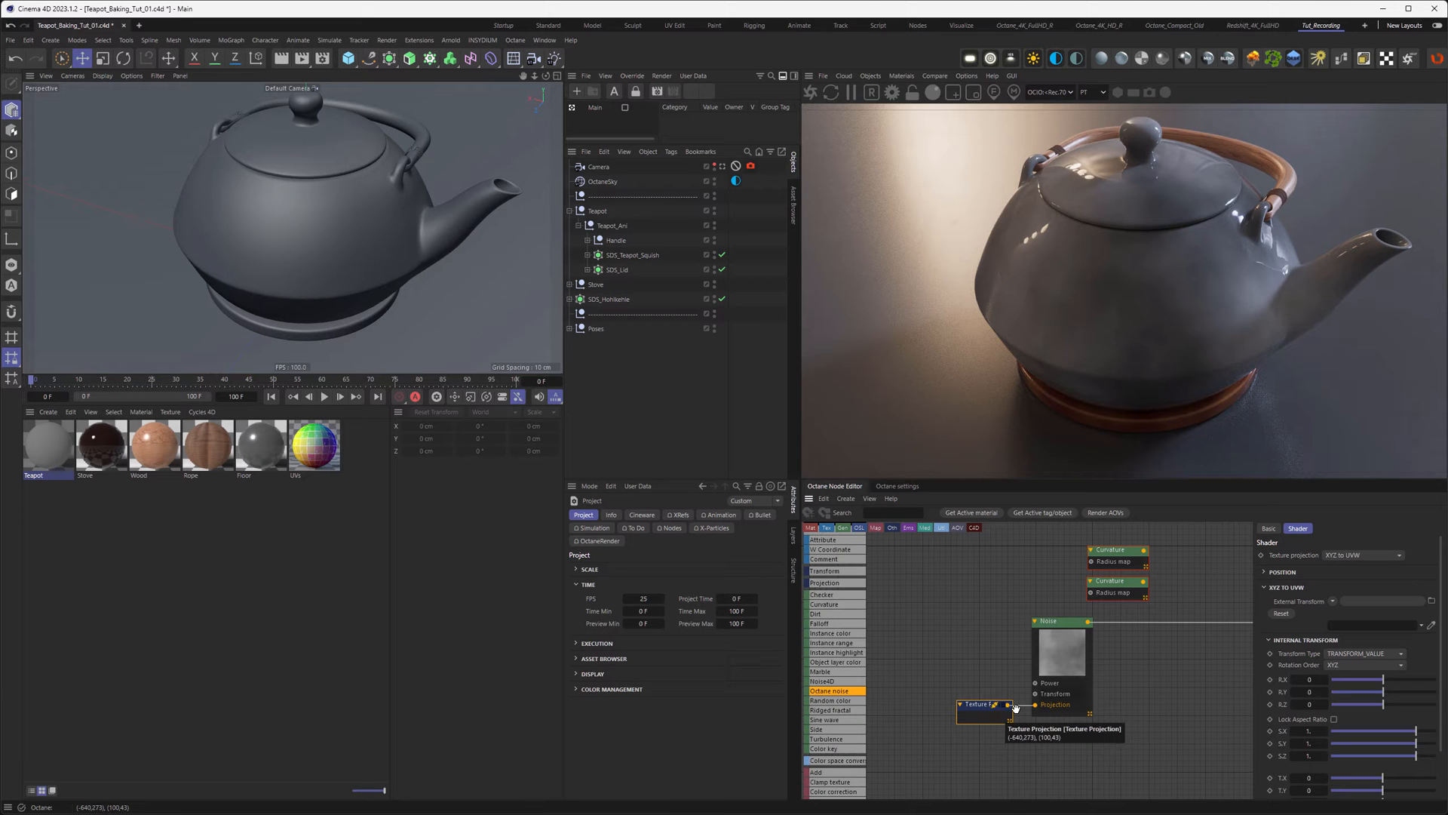
# Step: Lock the projection's aspect ratio and scale it uniformly to 0.1
pyautogui.click(1308, 731)
pyautogui.write('0.1')
pyautogui.press('Return')
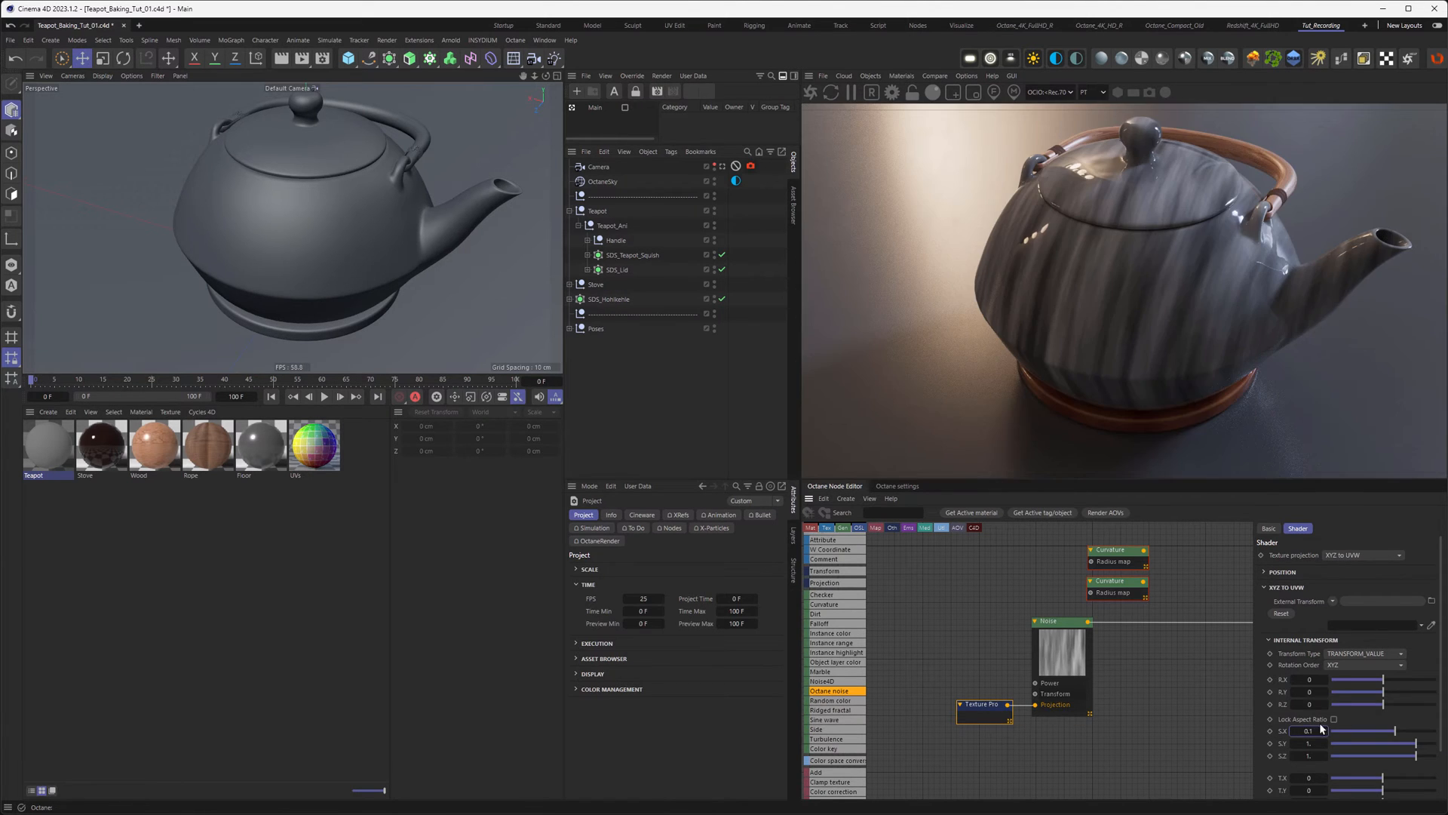
pyautogui.click(1308, 731)
pyautogui.write('1')
pyautogui.press('Return')
pyautogui.click(1333, 719)
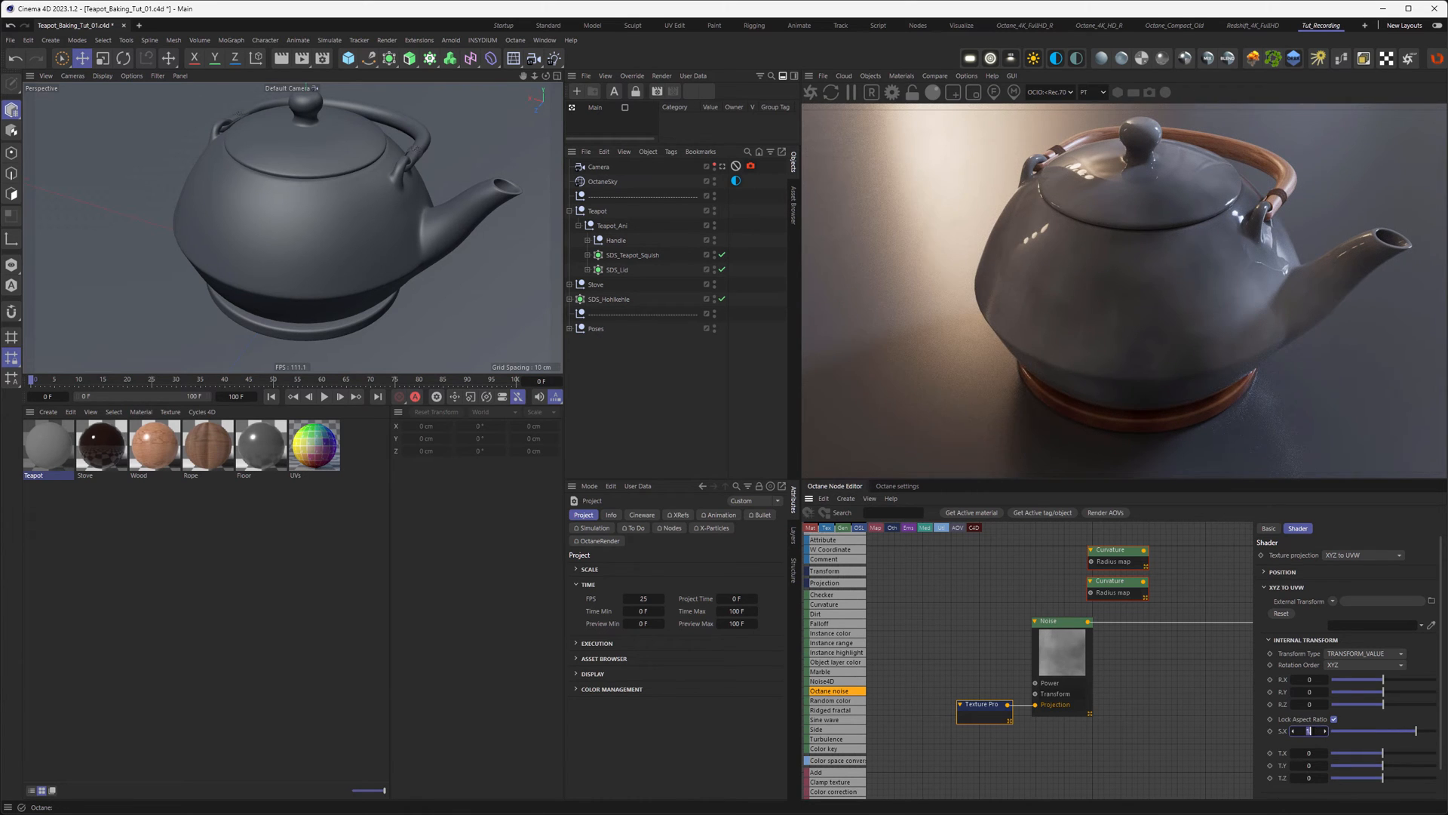
pyautogui.press('Return')
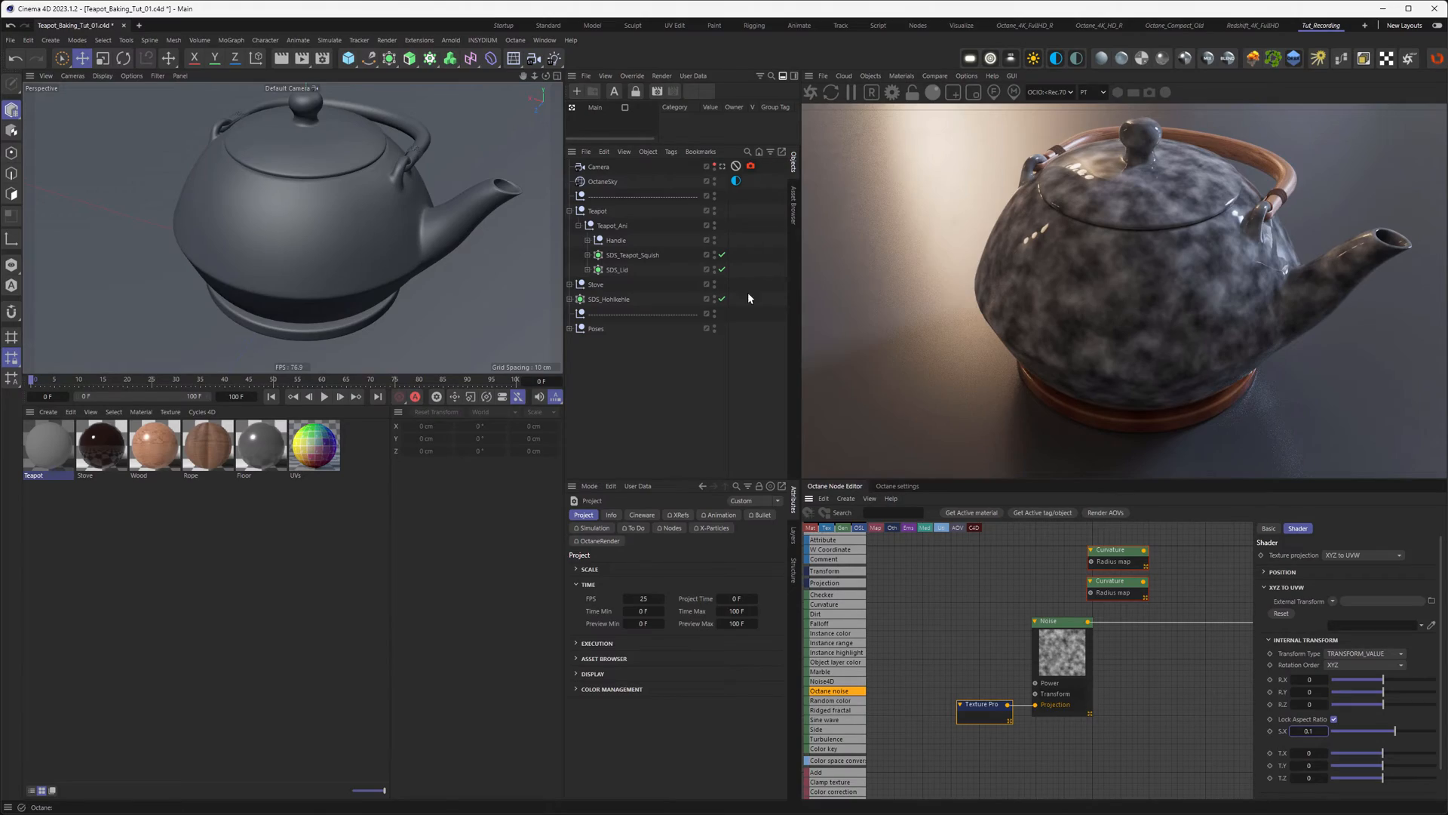
pyautogui.keyDown('alt'); pyautogui.moveTo(341, 173); pyautogui.dragTo(335, 202); pyautogui.keyUp('alt')
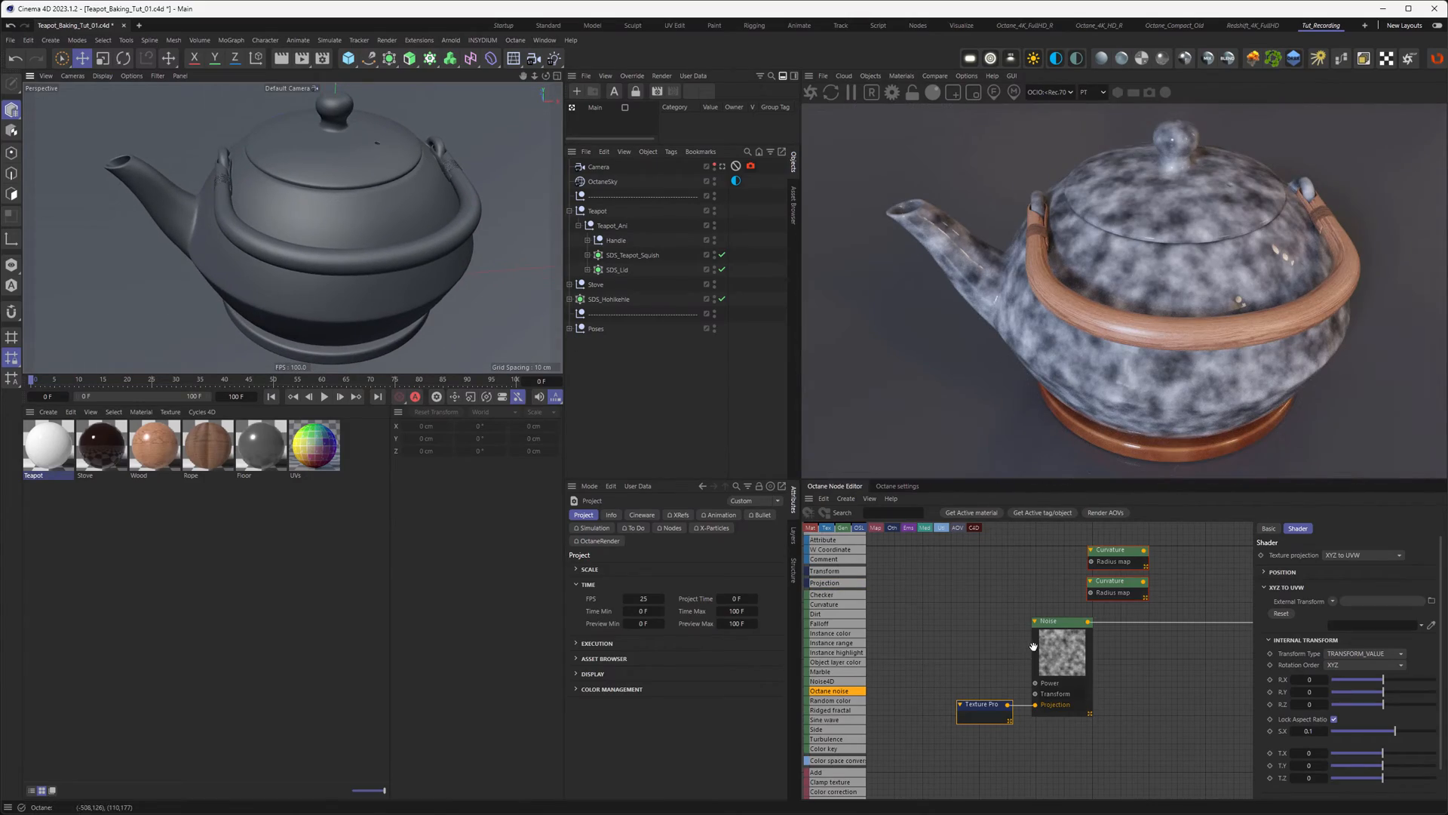
# Step: Move the Noise and projection nodes together and set the projection's X scale to 0.5
pyautogui.moveTo(999, 668); pyautogui.dragTo(1067, 751)
pyautogui.moveTo(994, 706); pyautogui.dragTo(883, 681)
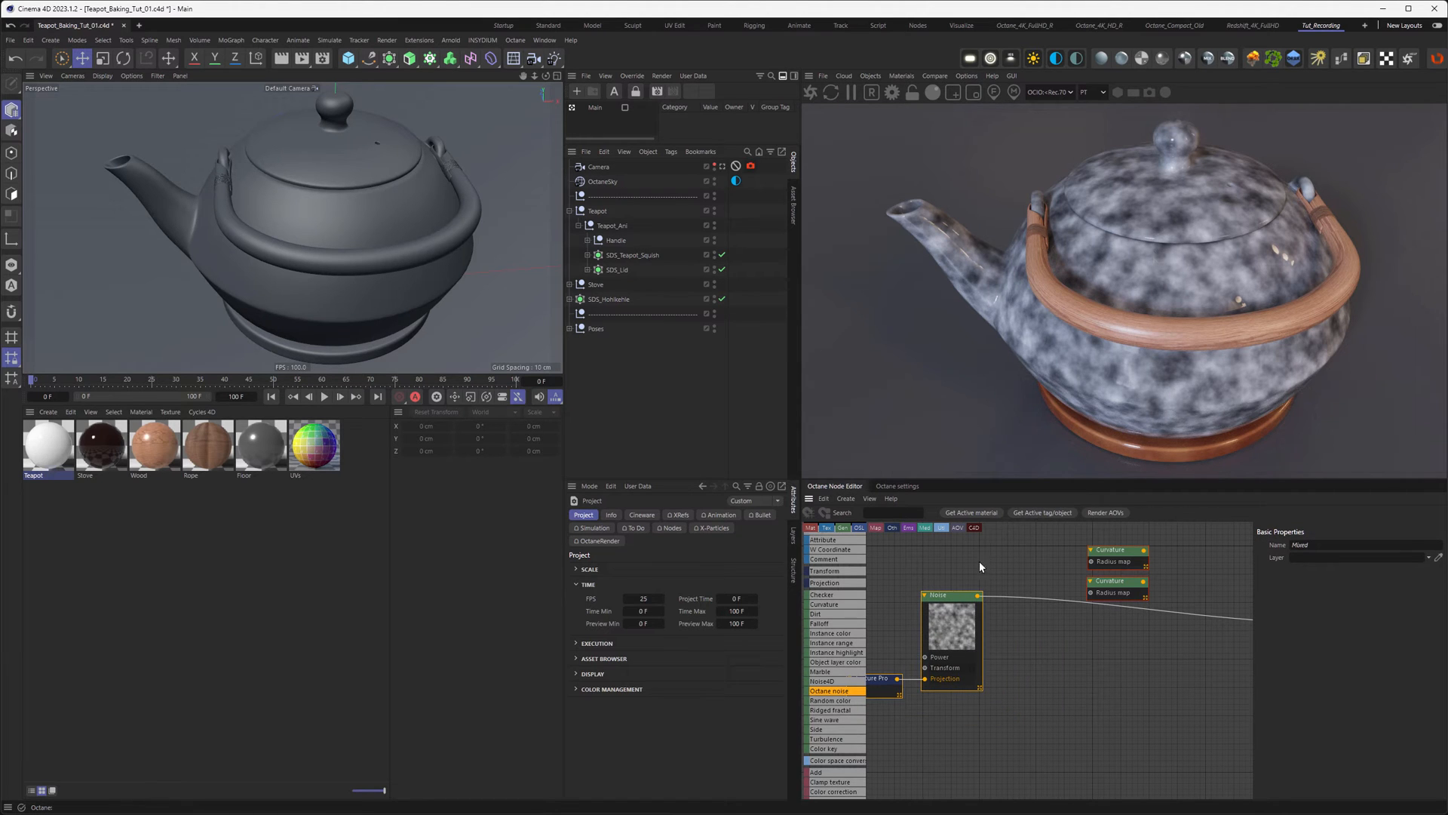
pyautogui.moveTo(1023, 636); pyautogui.dragTo(1044, 641, button='middle')
pyautogui.click(1019, 688)
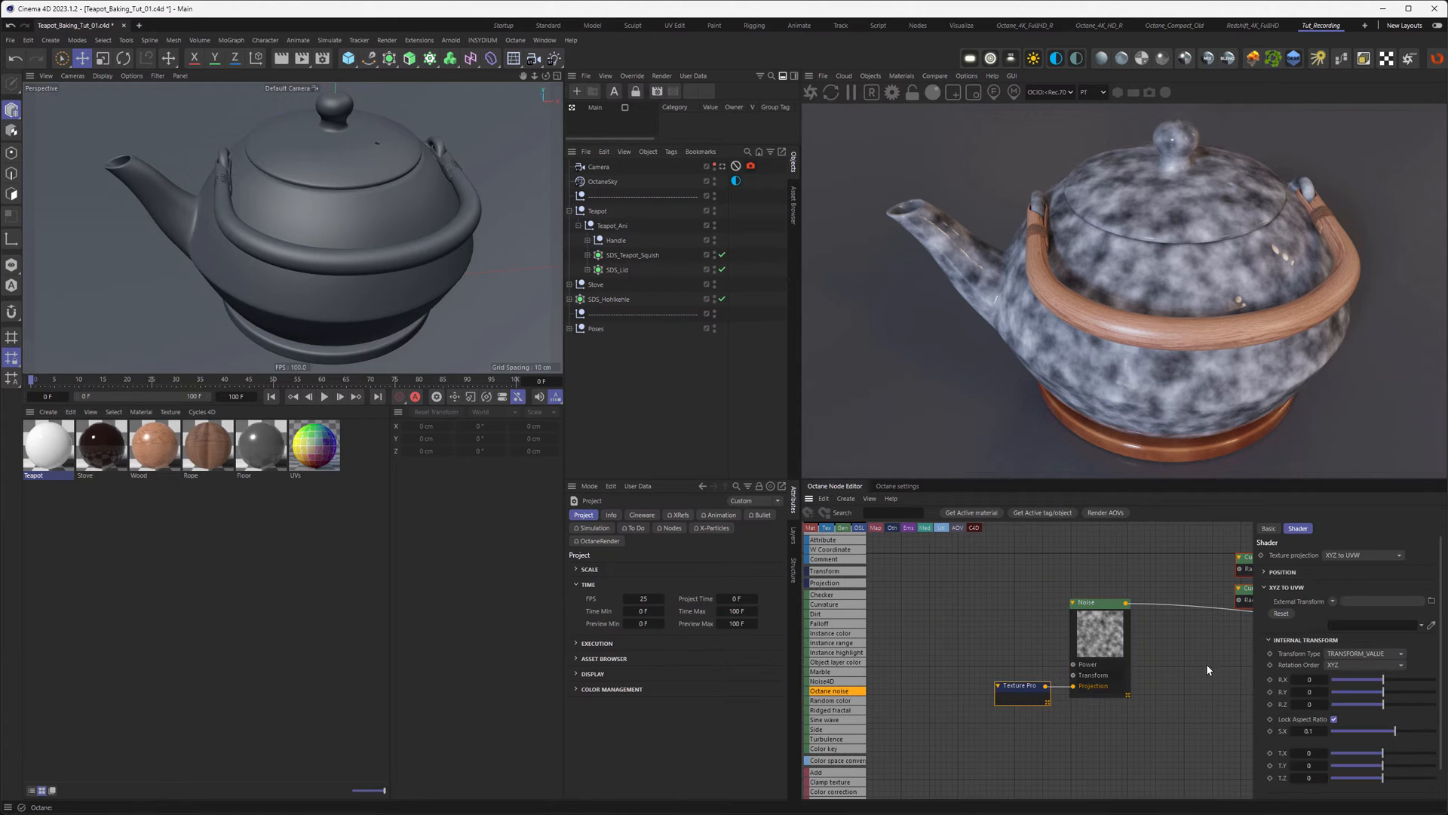
pyautogui.click(1309, 731)
pyautogui.write('0.5')
pyautogui.press('Return')
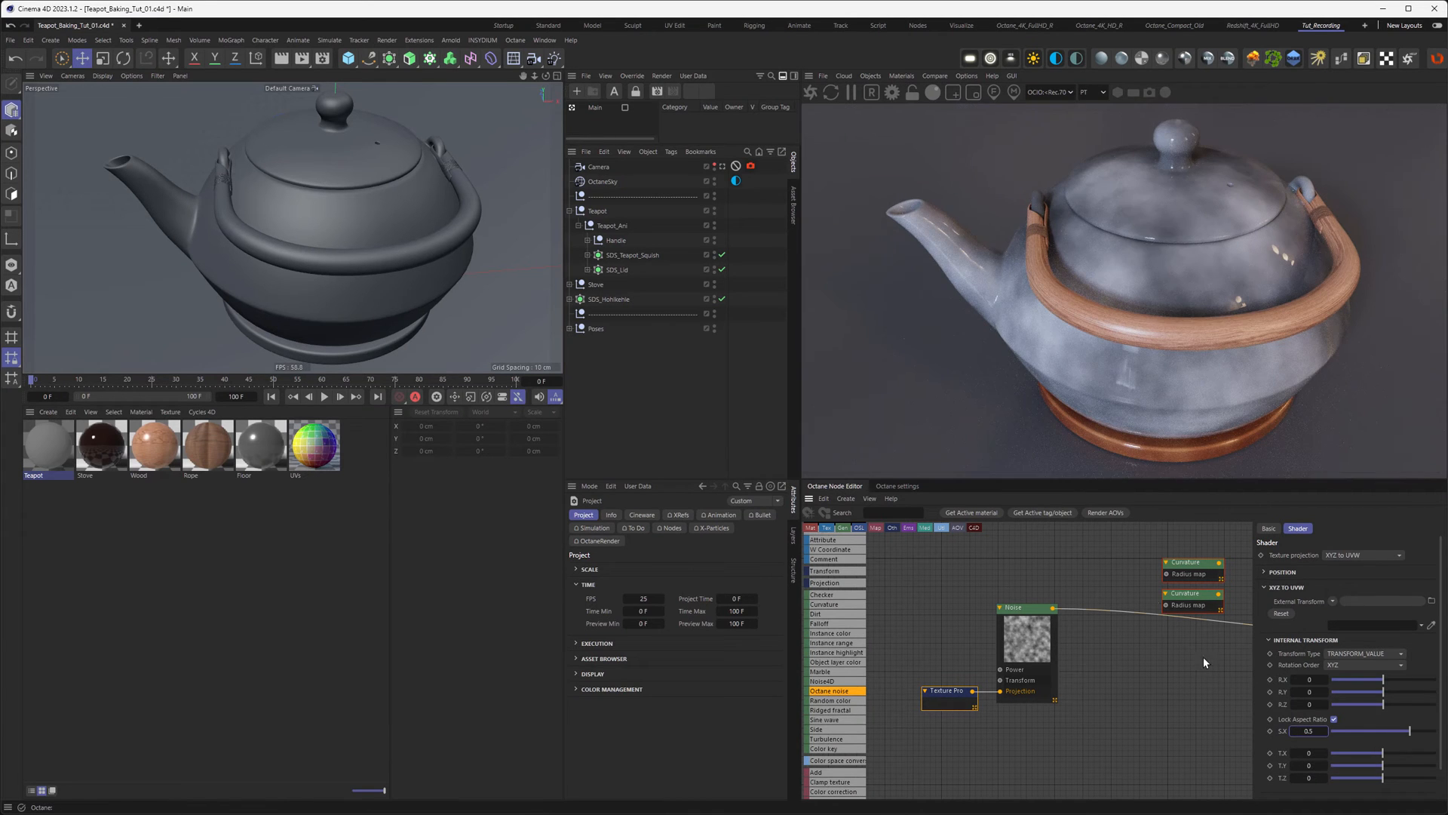
# Step: Wire the Noise into both Curvature radius maps and the second Curvature into the Teapot's Diffuse
pyautogui.moveTo(1039, 630); pyautogui.dragTo(1006, 655, button='middle')
pyautogui.moveTo(1021, 634); pyautogui.dragTo(1133, 630)
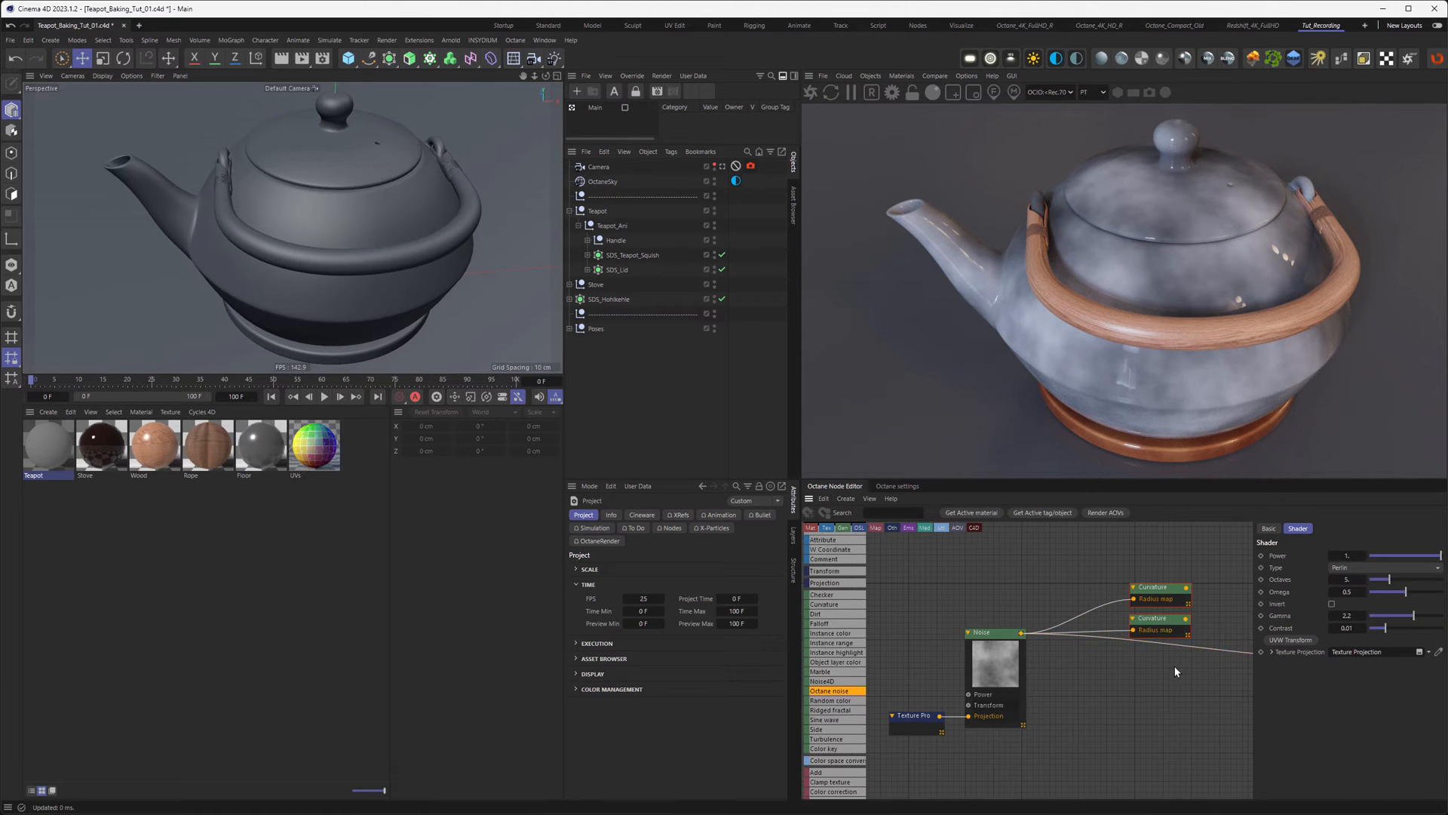
pyautogui.moveTo(1176, 666); pyautogui.dragTo(1038, 662, button='middle')
pyautogui.moveTo(1052, 614); pyautogui.dragTo(1230, 655)
pyautogui.moveTo(1103, 650); pyautogui.dragTo(1116, 665, button='middle')
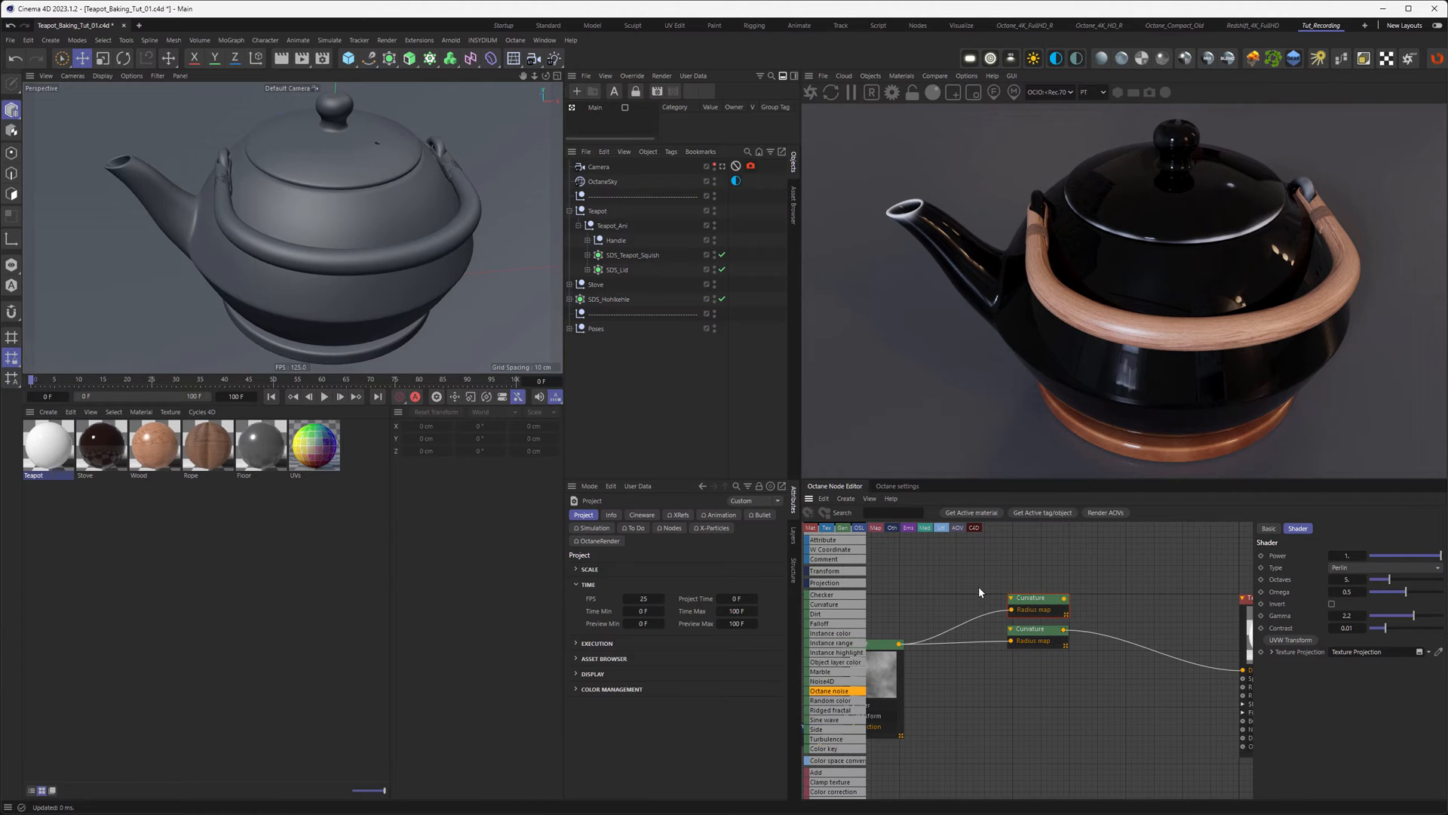
# Step: Set the Noise gamma to 1 and connect the upper Curvature to the Teapot's Diffuse
pyautogui.moveTo(989, 570); pyautogui.dragTo(1094, 550, button='middle')
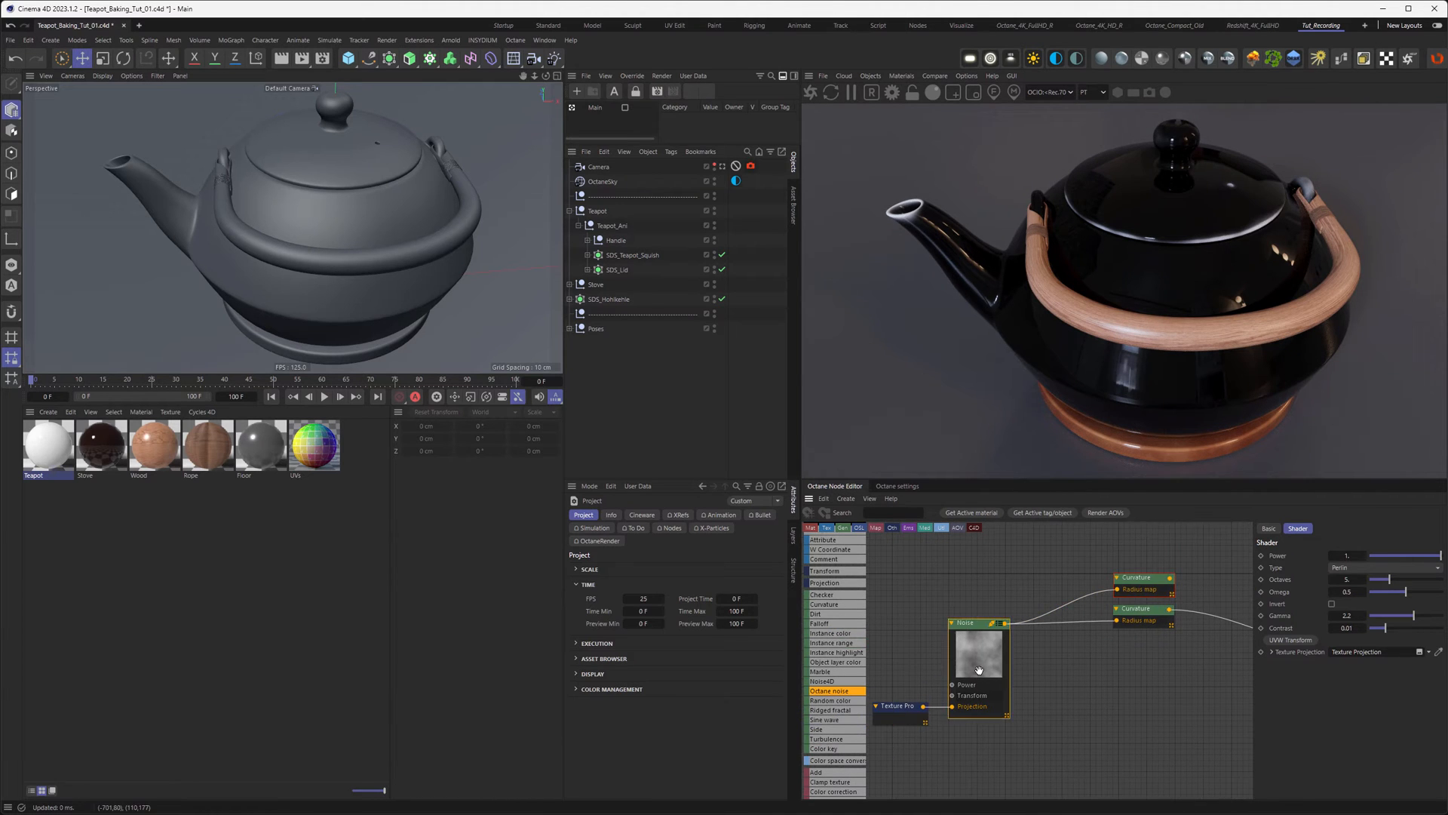
pyautogui.click(1346, 615)
pyautogui.write('1')
pyautogui.press('Return')
pyautogui.moveTo(1148, 611); pyautogui.dragTo(1022, 617, button='middle')
pyautogui.moveTo(1046, 584); pyautogui.dragTo(1223, 656)
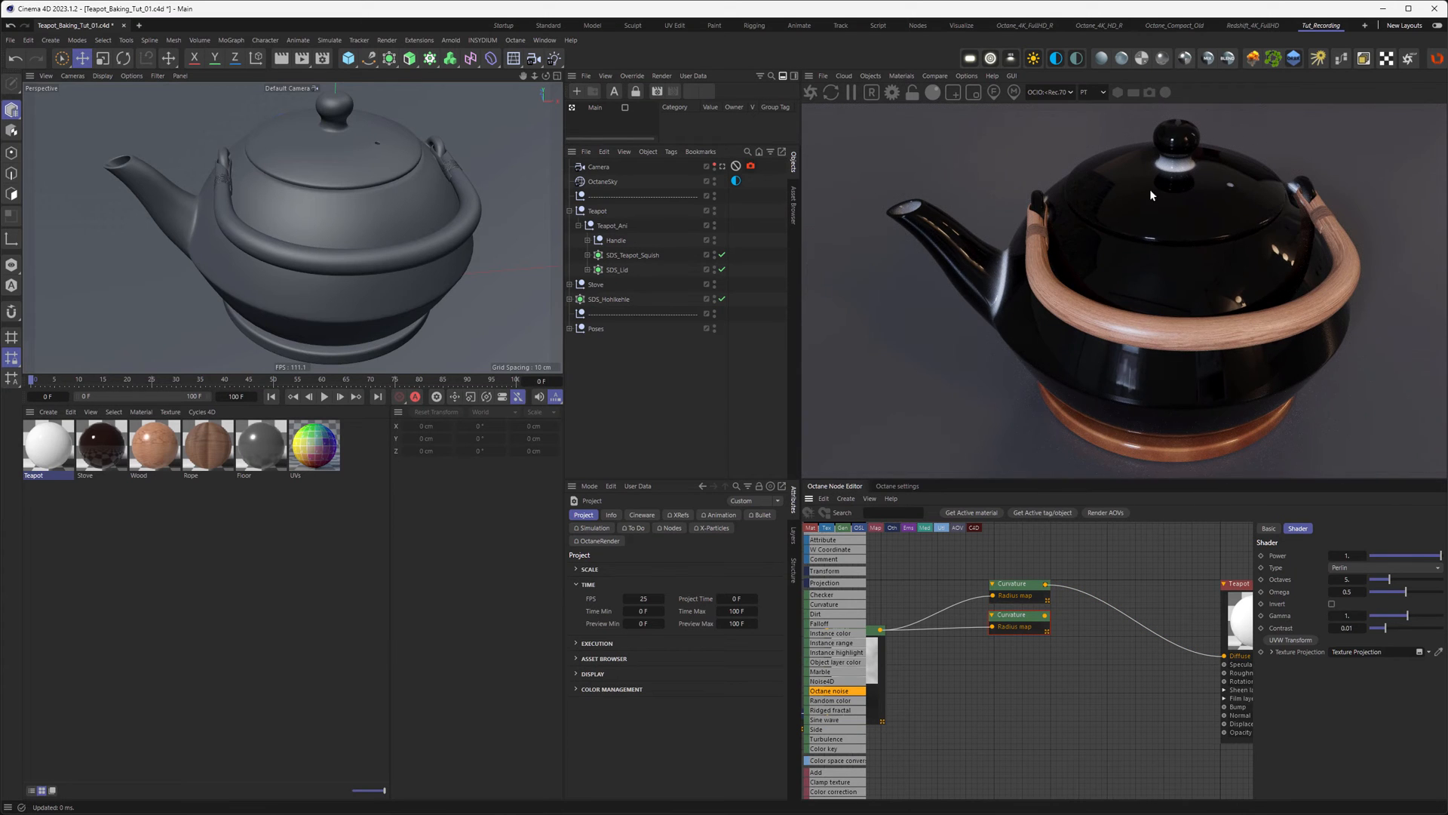
pyautogui.moveTo(1038, 686); pyautogui.dragTo(1051, 668, button='middle')
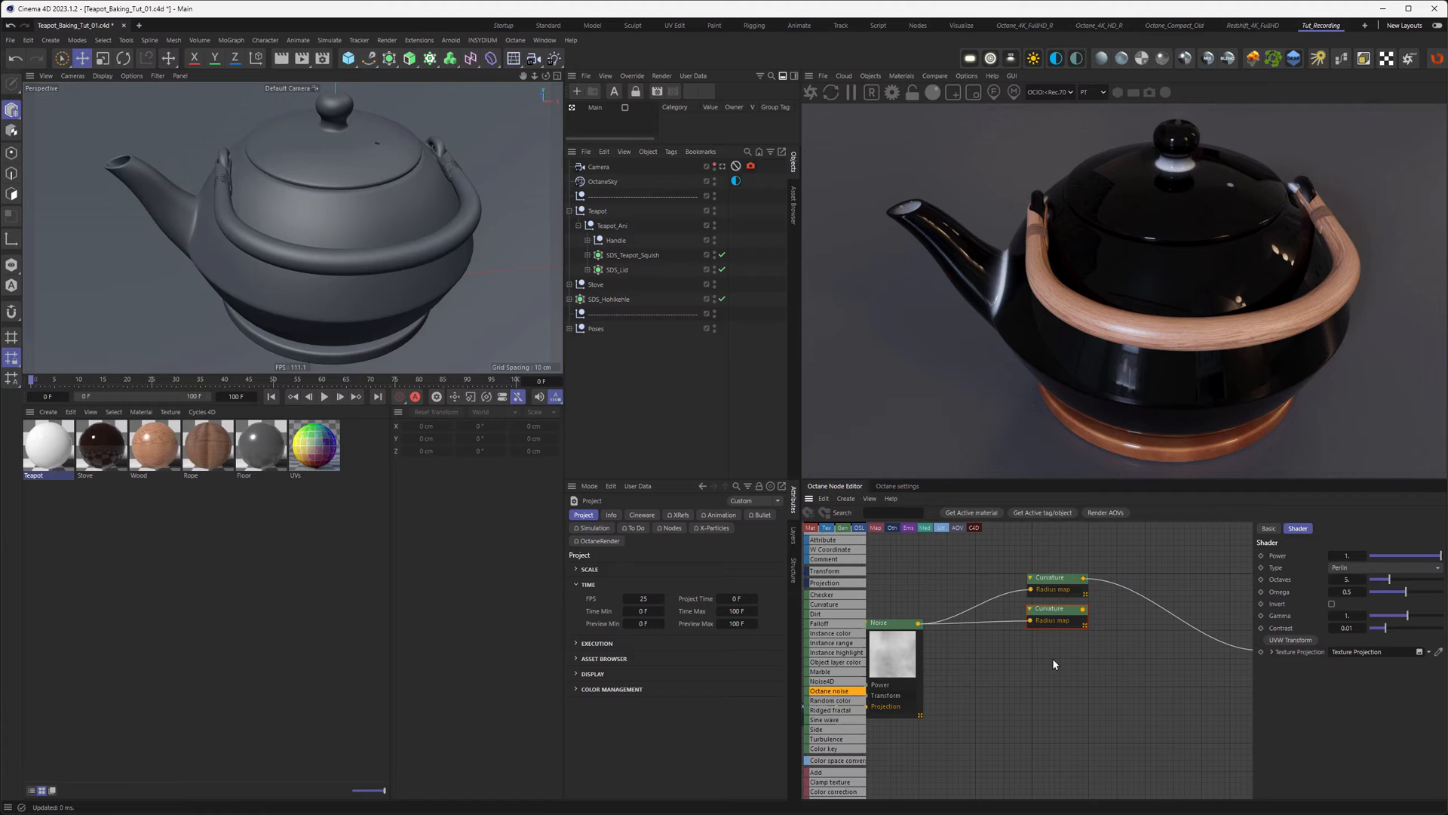
# Step: Add a Mix Texture node and regroup the Noise, projection and lower Curvature nodes to the left
pyautogui.scroll(-3, 833, 722)
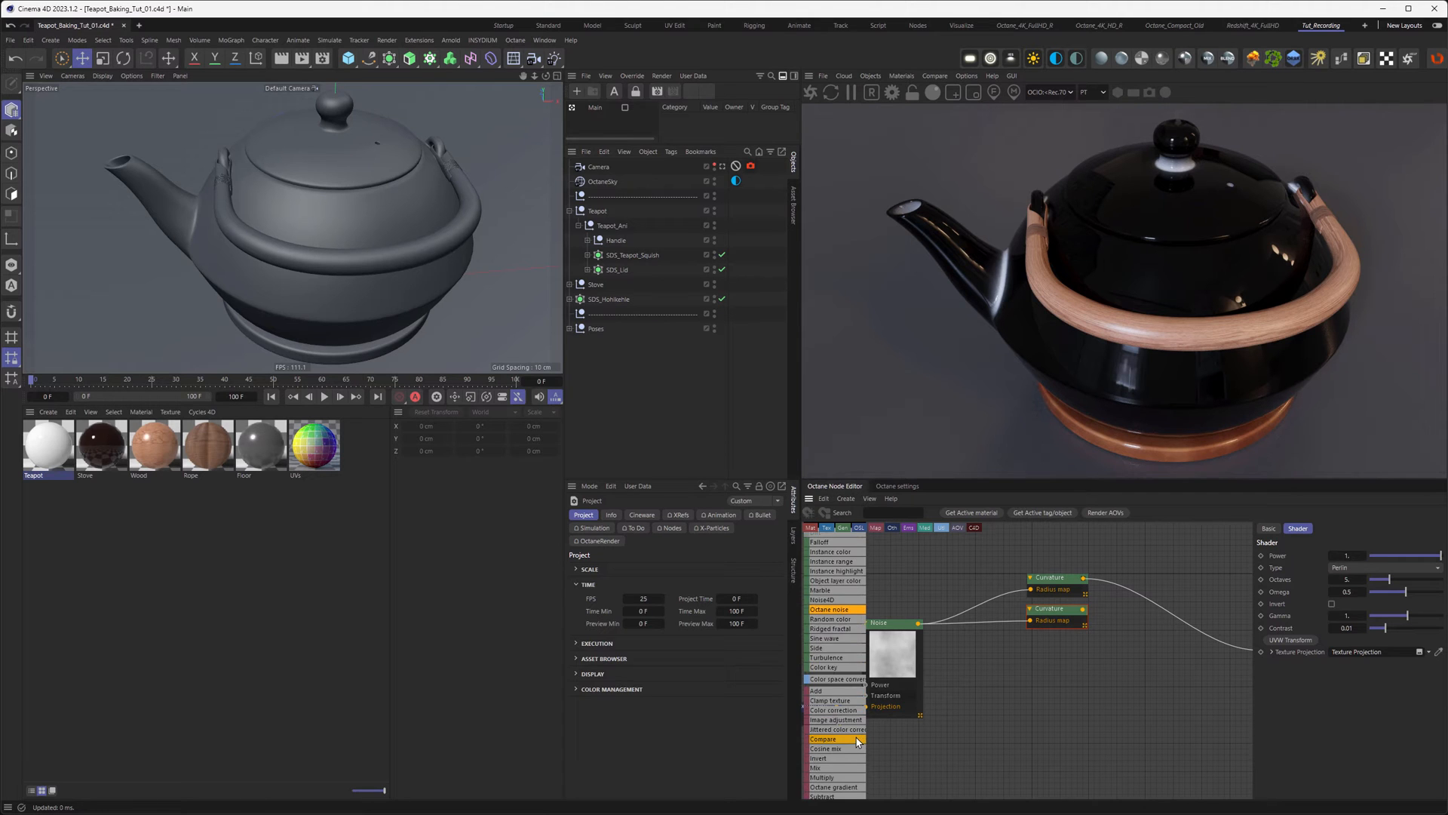
pyautogui.moveTo(830, 712); pyautogui.dragTo(1107, 648)
pyautogui.moveTo(1150, 569); pyautogui.dragTo(1150, 570)
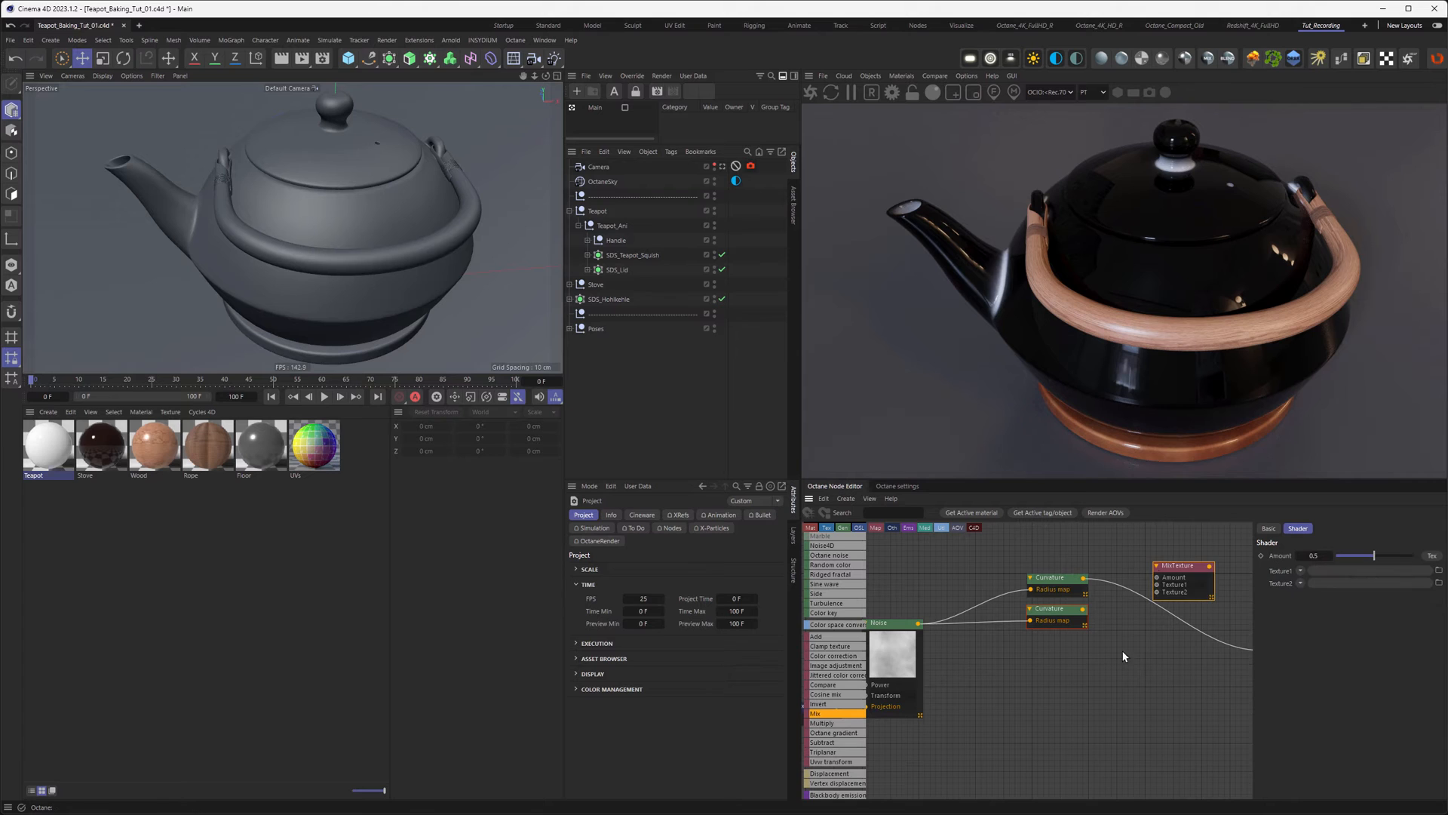
pyautogui.moveTo(1125, 676); pyautogui.dragTo(1176, 662, button='middle')
pyautogui.moveTo(888, 562); pyautogui.dragTo(1048, 664)
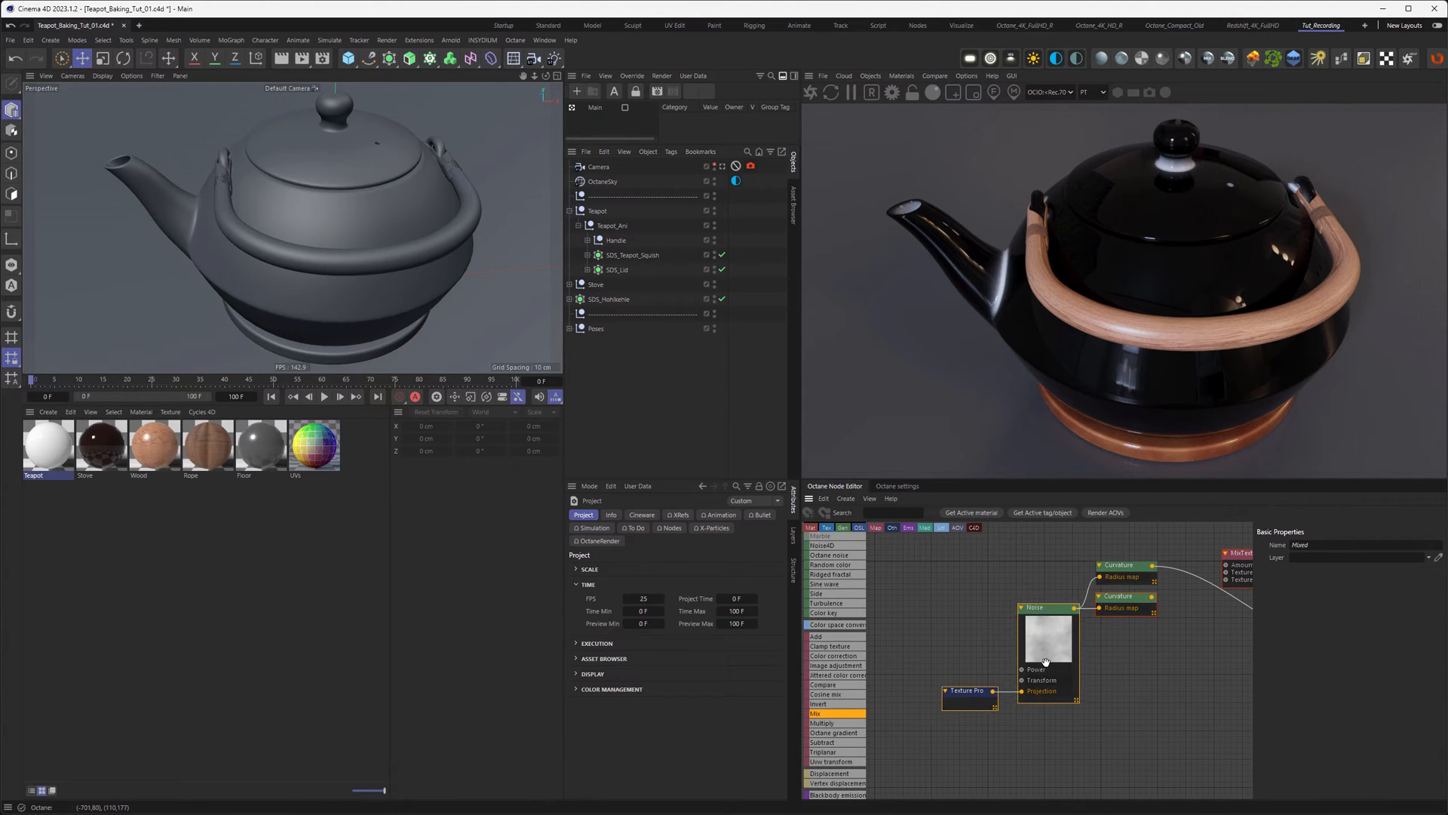
pyautogui.moveTo(908, 609); pyautogui.dragTo(1148, 714)
pyautogui.moveTo(1122, 601); pyautogui.dragTo(944, 601)
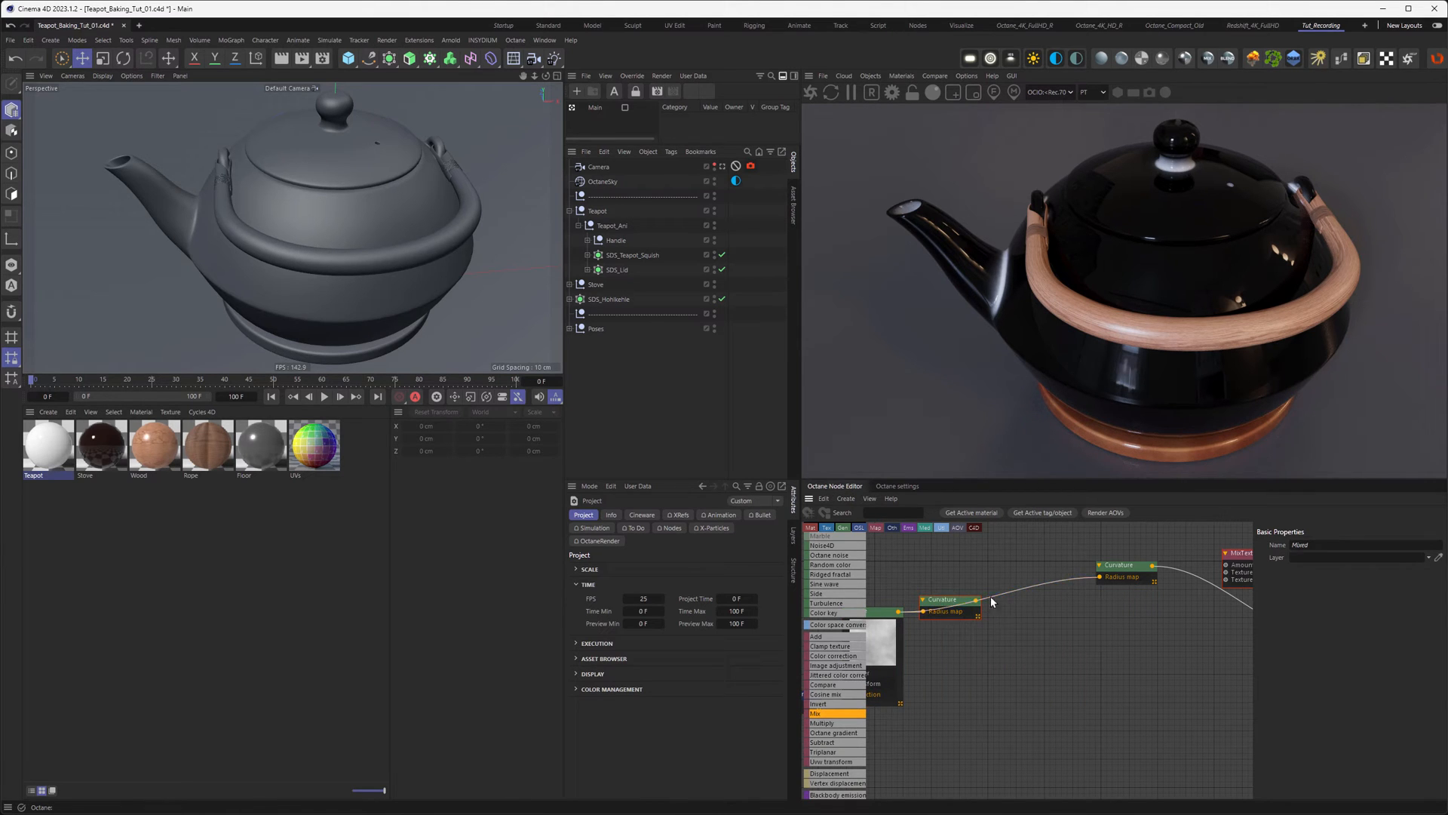
# Step: Feed Curvature into the MixTexture Amount and route MixTexture into the Teapot's Diffuse
pyautogui.moveTo(1232, 555); pyautogui.dragTo(1028, 612)
pyautogui.moveTo(1097, 660); pyautogui.dragTo(1035, 666, button='middle')
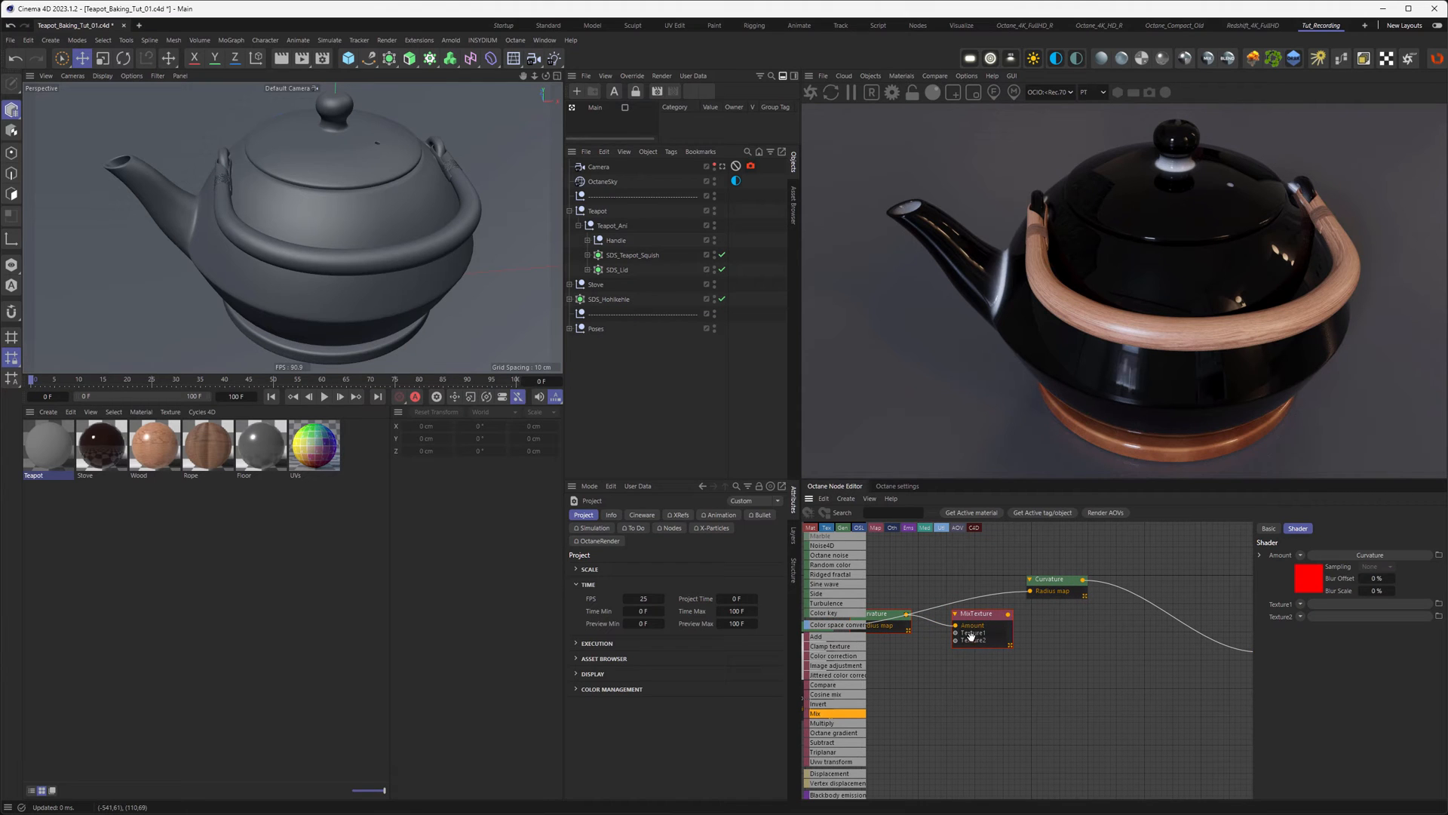
pyautogui.moveTo(1051, 660); pyautogui.dragTo(980, 646, button='middle')
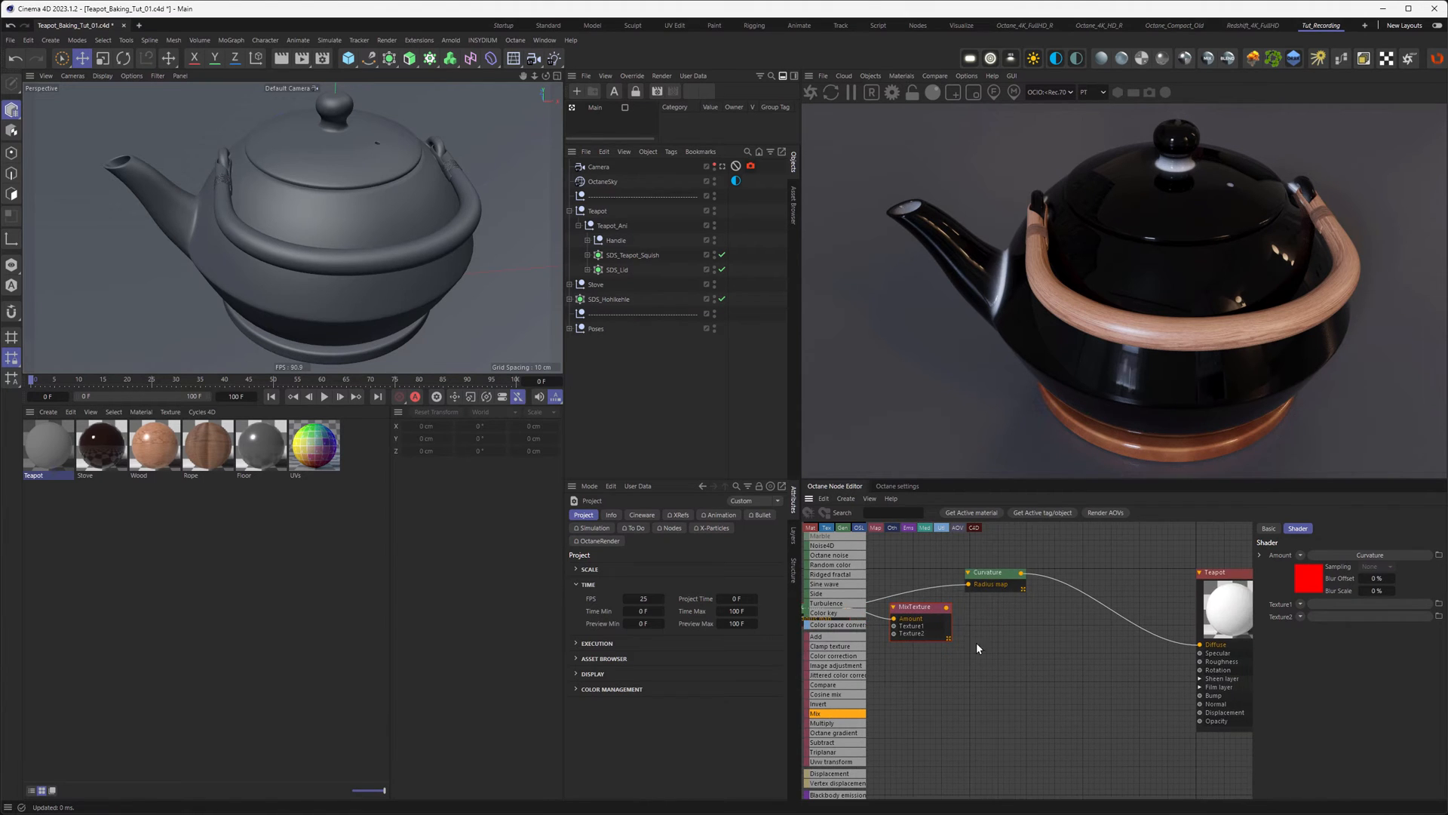
pyautogui.moveTo(947, 606); pyautogui.dragTo(1201, 646)
pyautogui.moveTo(1015, 655); pyautogui.dragTo(1169, 655, button='middle')
pyautogui.moveTo(1145, 571); pyautogui.dragTo(1129, 556)
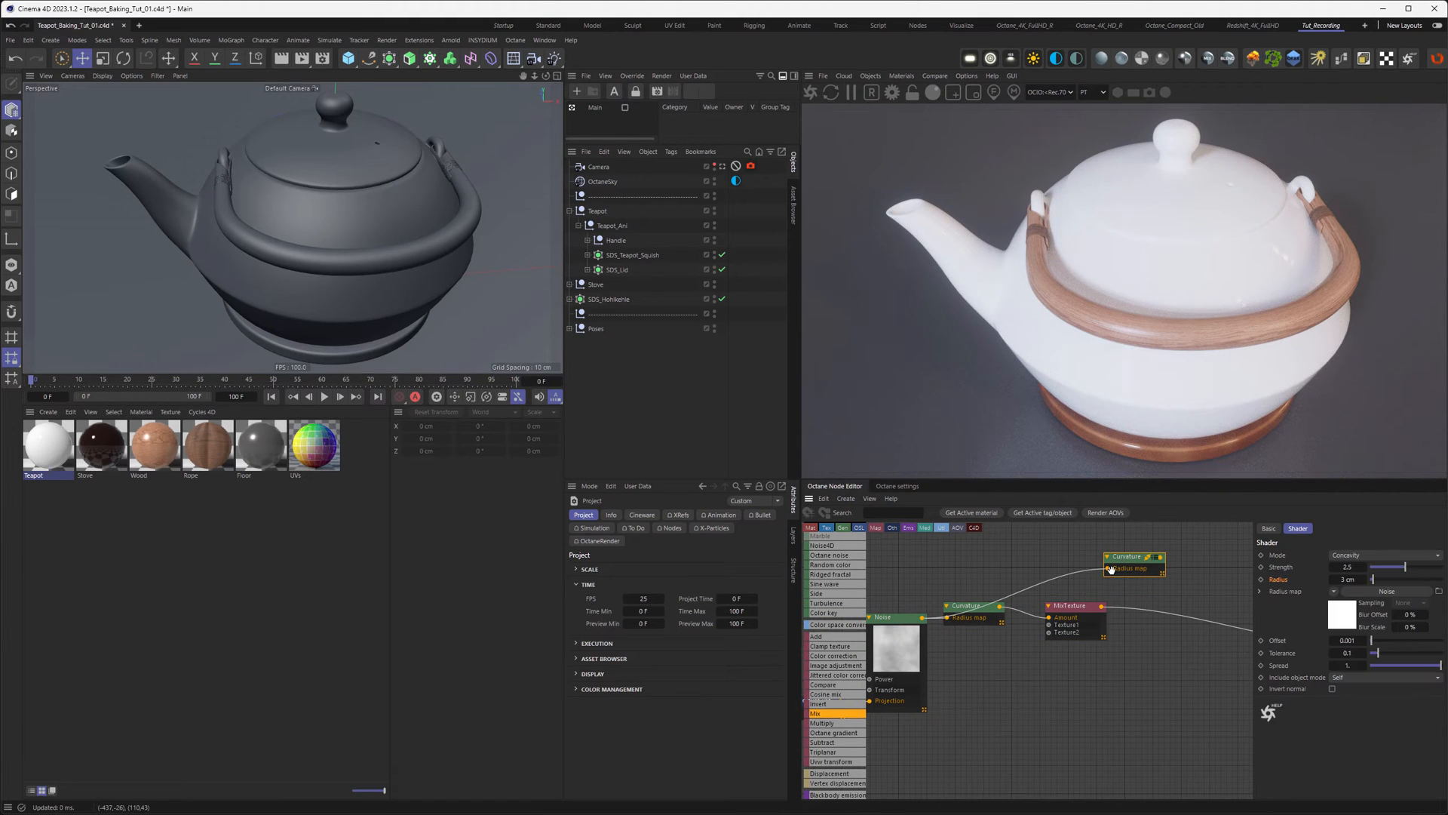
pyautogui.moveTo(1073, 615); pyautogui.dragTo(1077, 620)
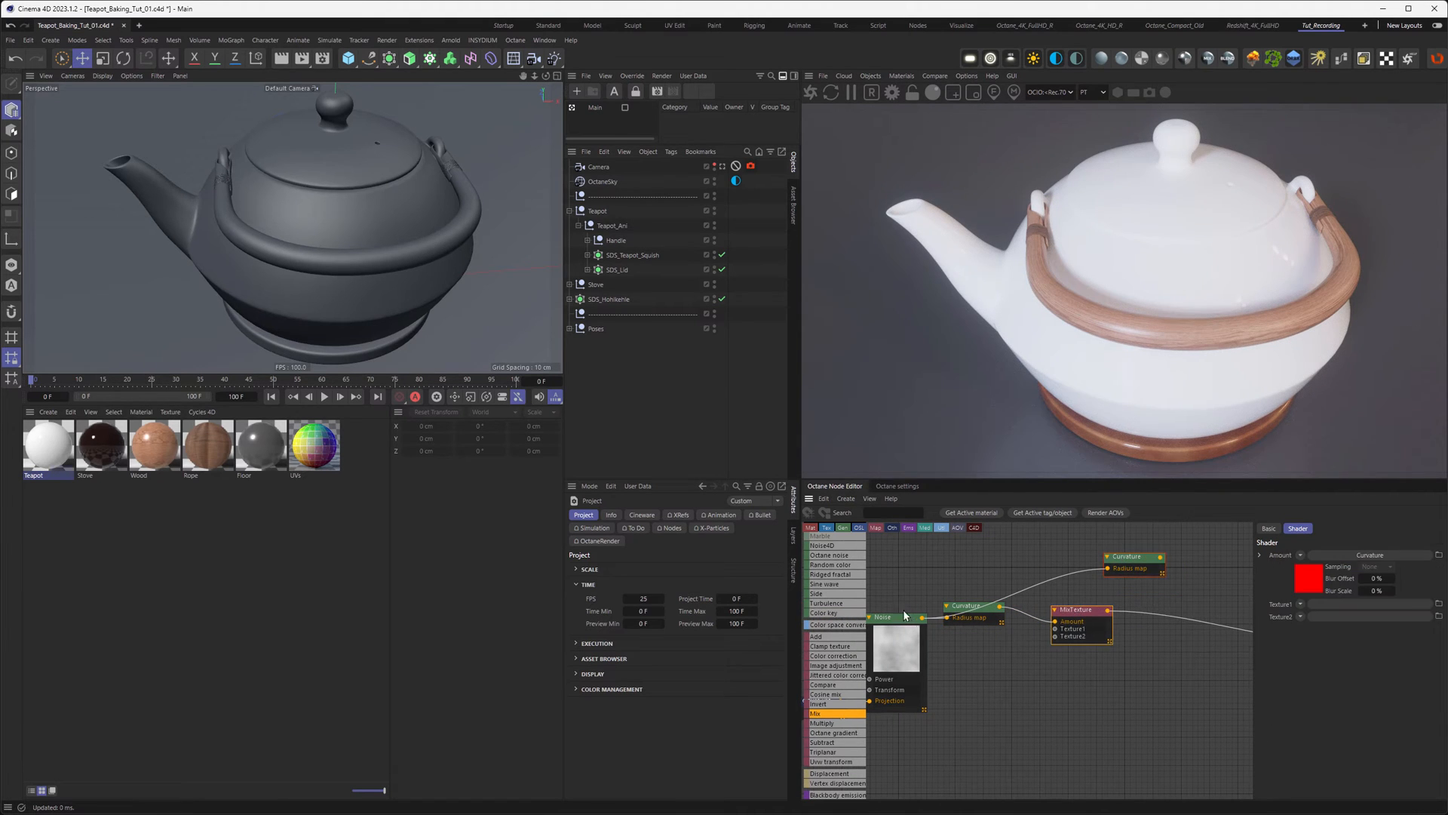
pyautogui.scroll(5, 845, 625)
pyautogui.scroll(5, 845, 625)
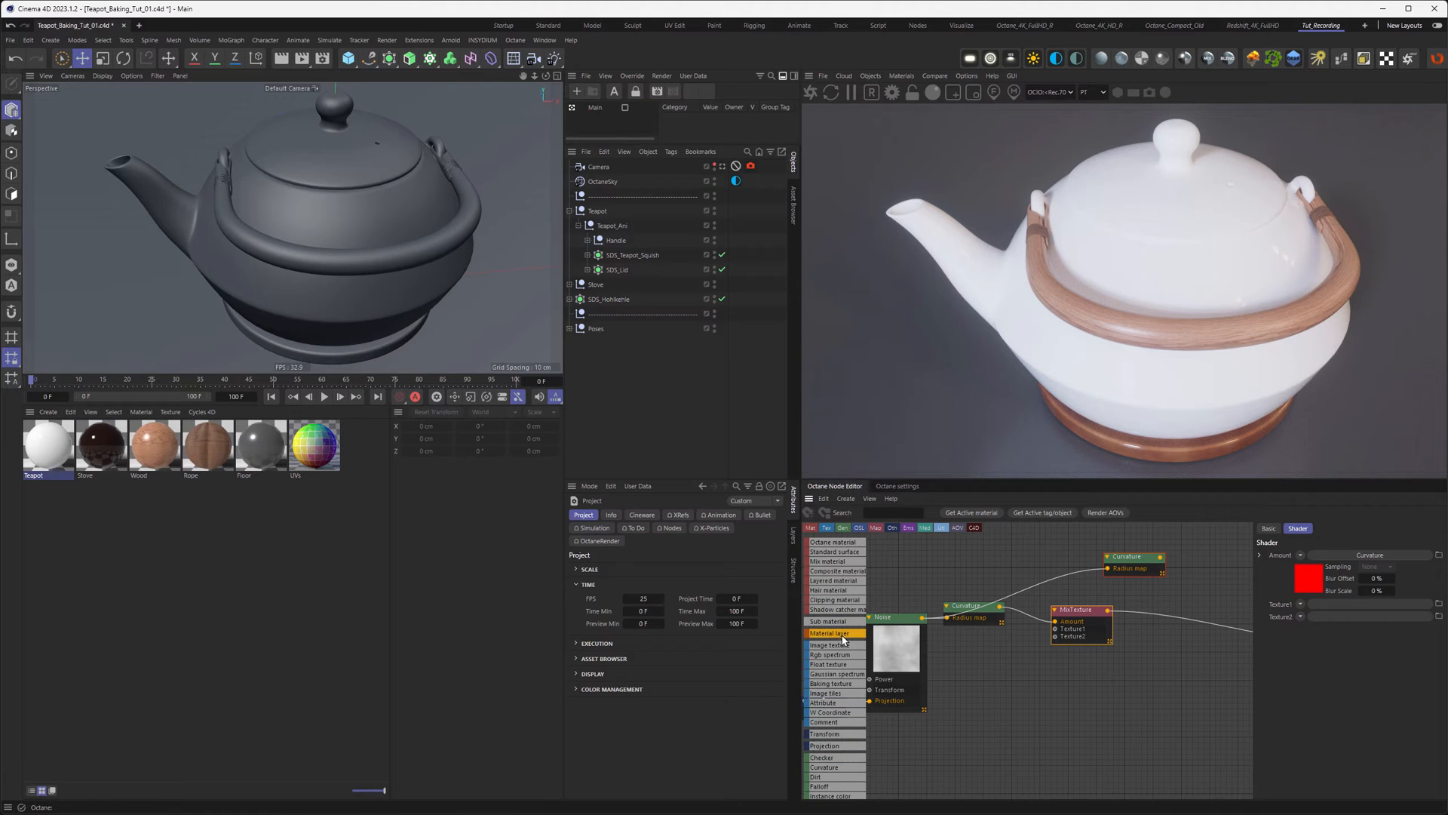
# Step: Add two RGB Spectrum nodes wired into the MixTexture's Texture1 and Texture2
pyautogui.moveTo(830, 654); pyautogui.dragTo(1055, 628)
pyautogui.moveTo(1002, 672); pyautogui.dragTo(992, 656, button='middle')
pyautogui.moveTo(995, 630); pyautogui.dragTo(982, 620)
pyautogui.keyDown('ctrl'); pyautogui.moveTo(982, 619); pyautogui.dragTo(1046, 621); pyautogui.keyUp('ctrl')
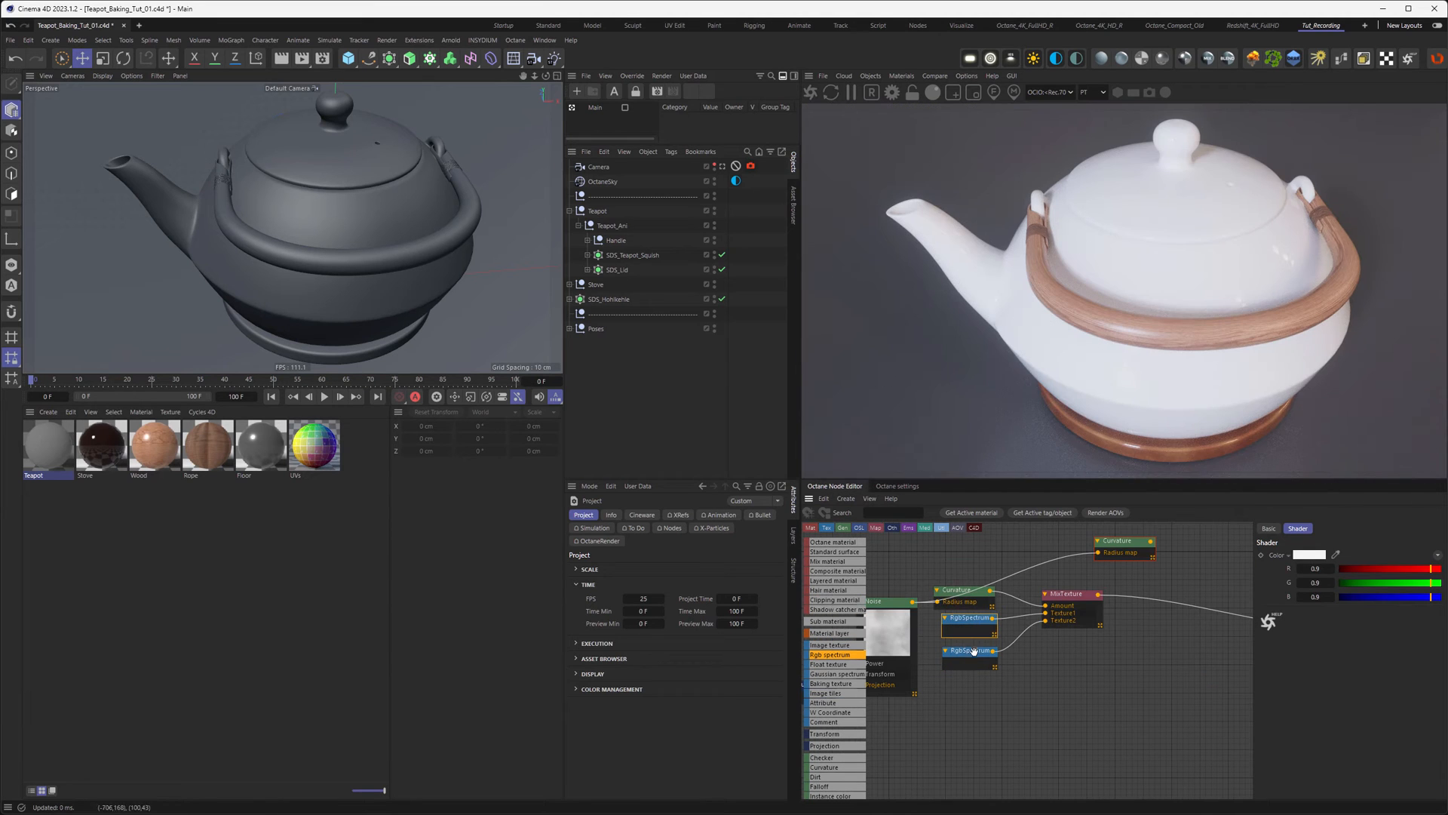
# Step: Make the first colour a dark red with hue 0, saturation 65% and value 55%
pyautogui.click(1310, 555)
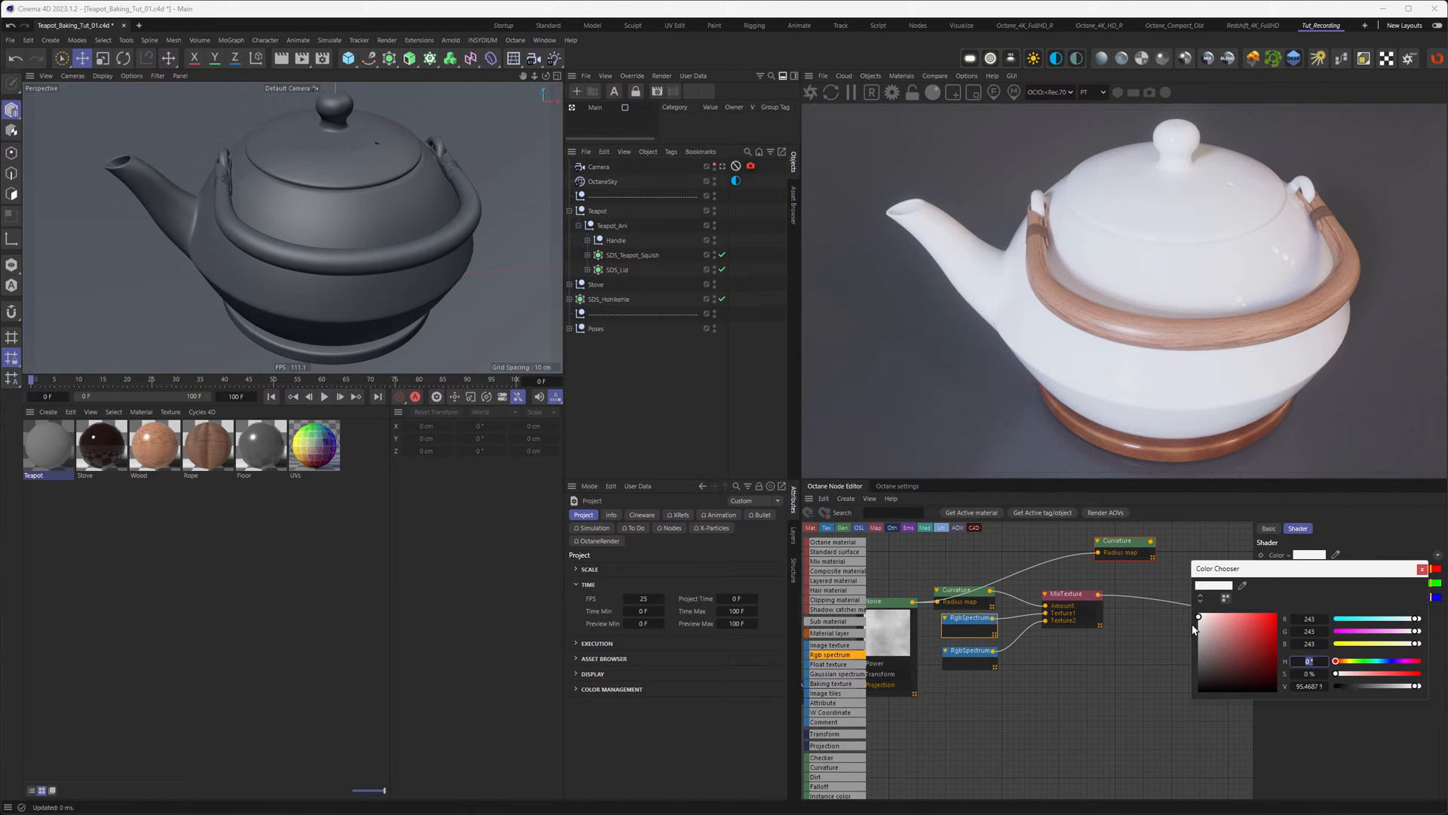
pyautogui.click(1304, 673)
pyautogui.write('65')
pyautogui.press('Tab')
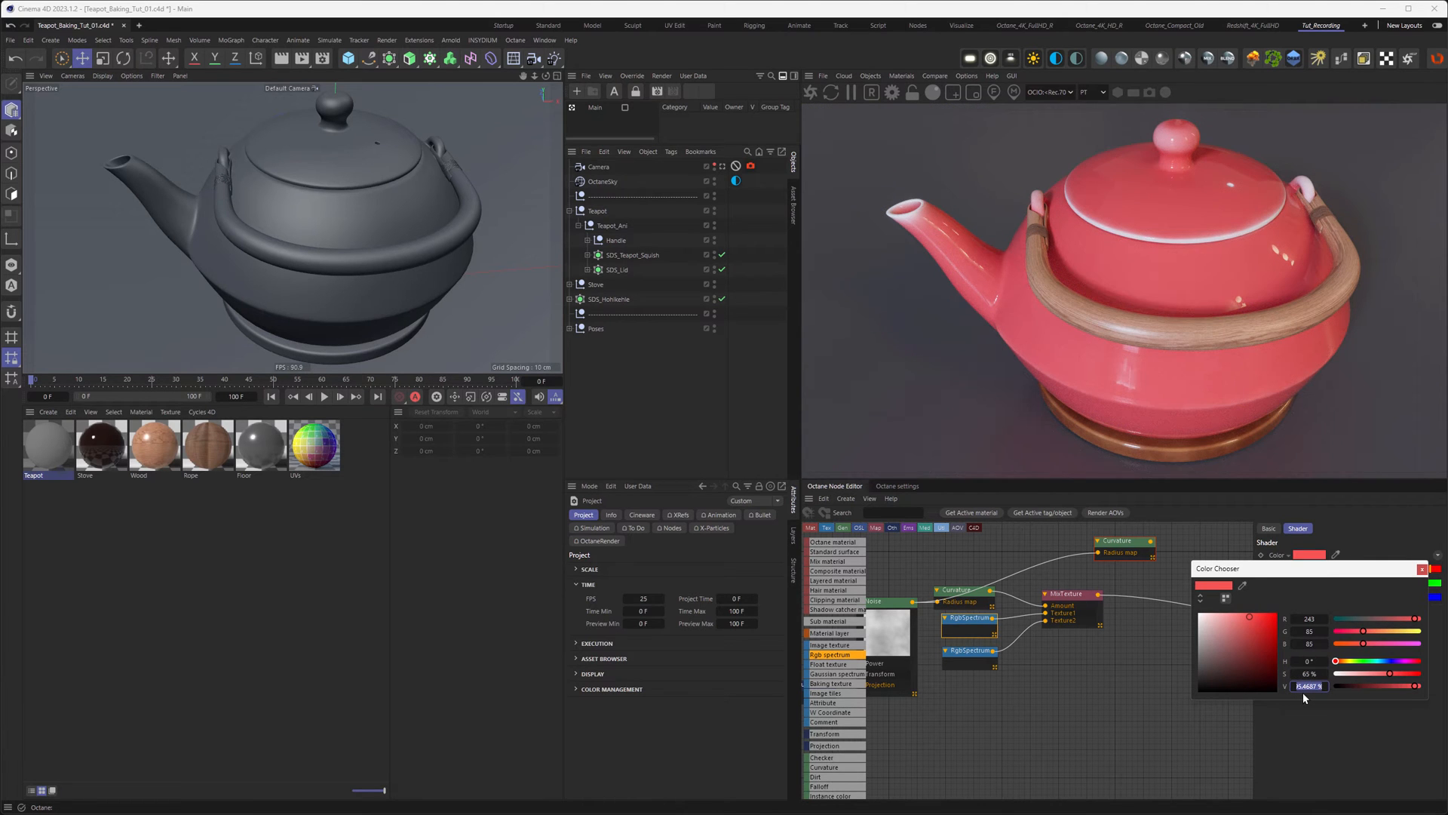
pyautogui.write('55')
pyautogui.press('Return')
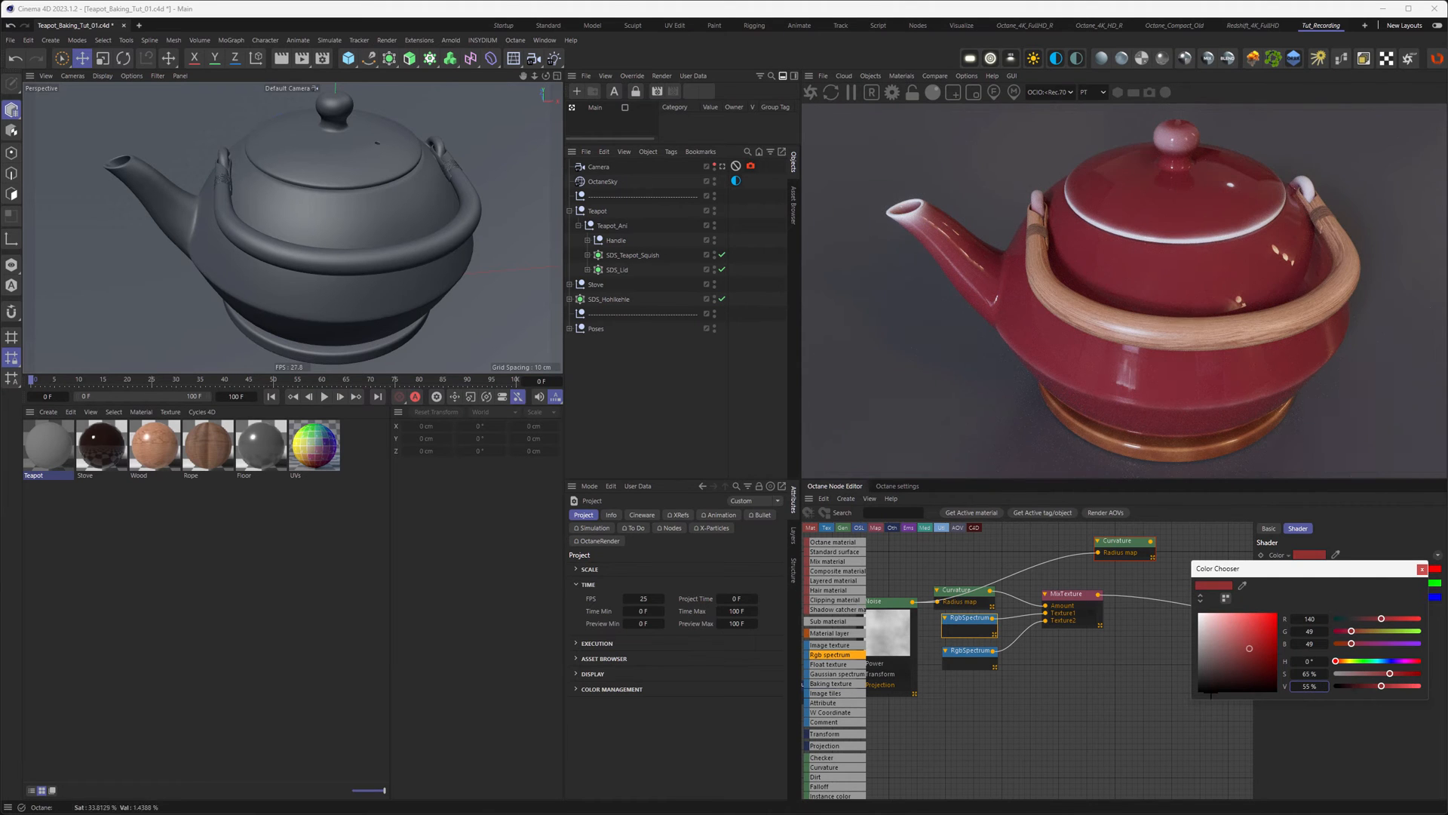
pyautogui.click(965, 661)
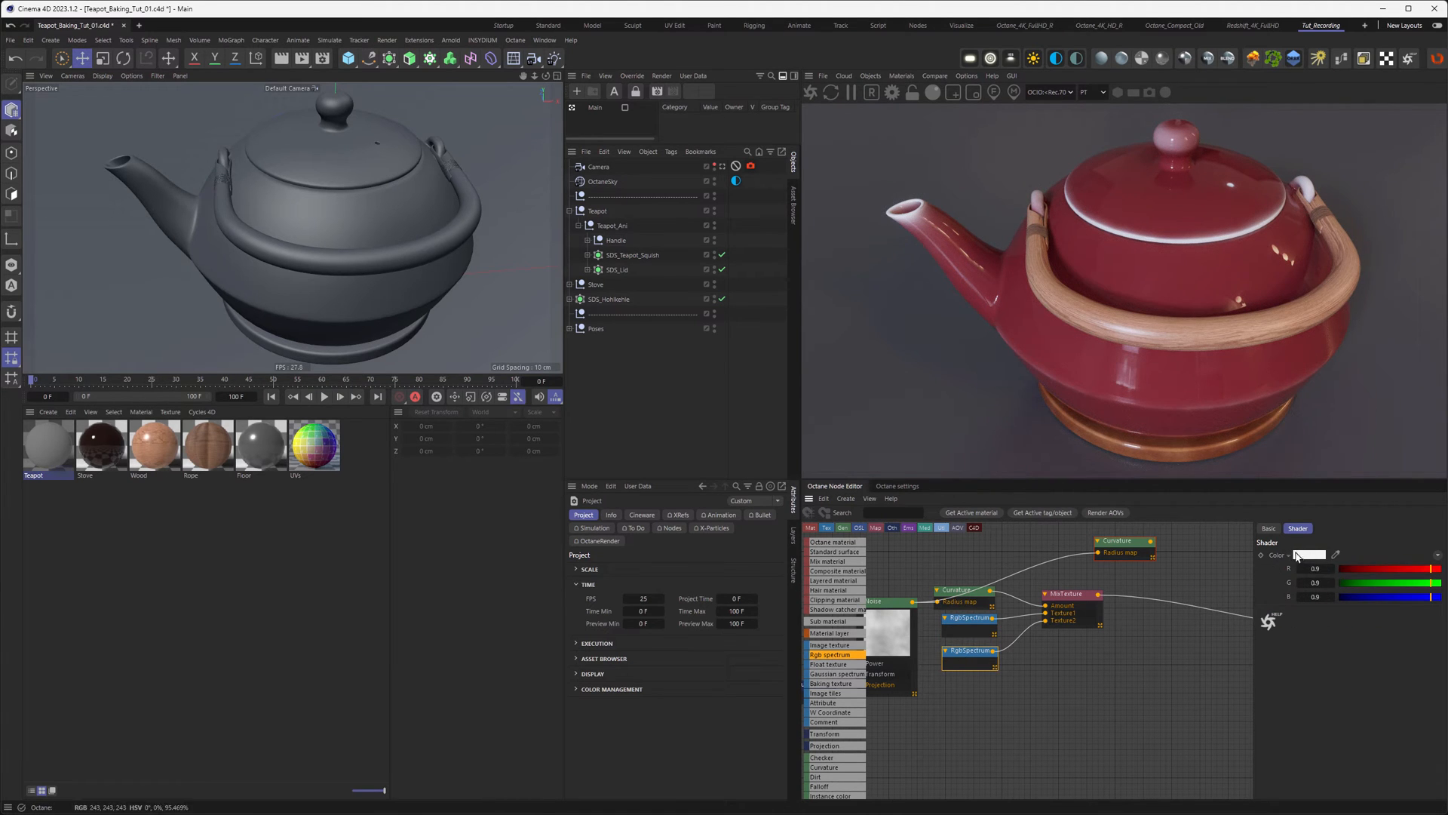
# Step: Copy the dark red and paste it onto the second, white colour node
pyautogui.click(967, 617)
pyautogui.rightClick(1281, 557)
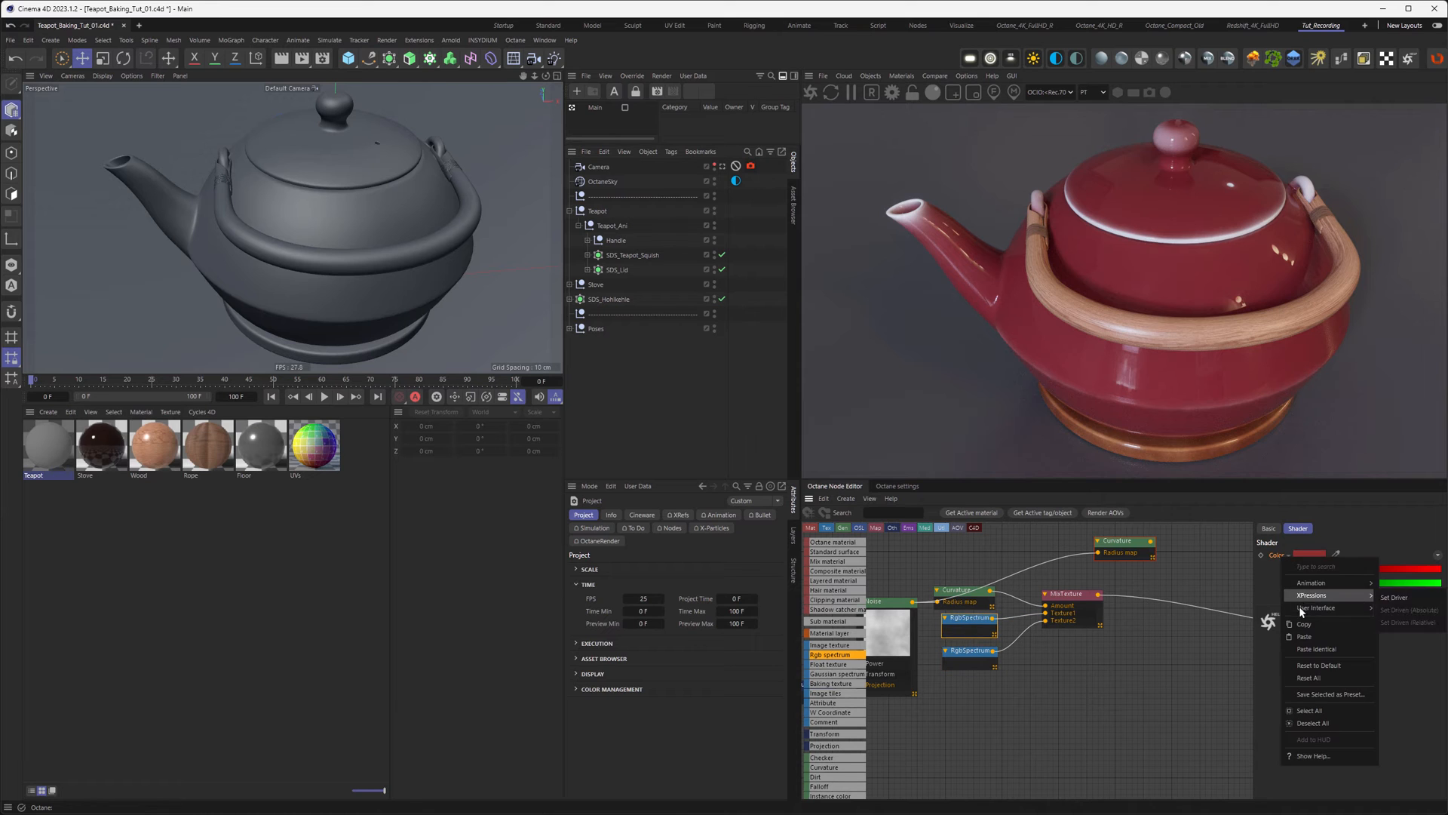
pyautogui.click(964, 661)
pyautogui.click(964, 661)
pyautogui.rightClick(1277, 558)
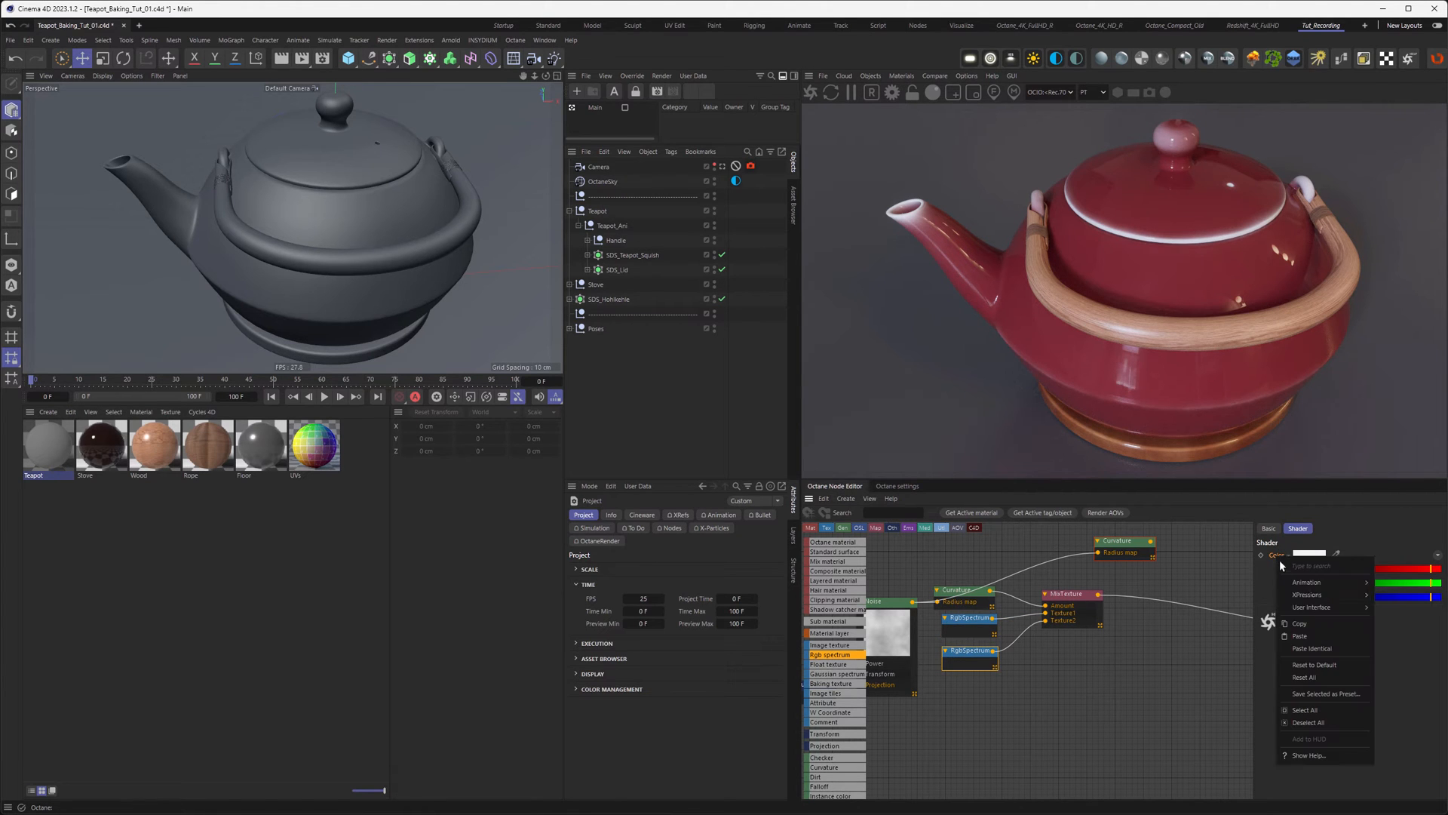
pyautogui.click(1301, 636)
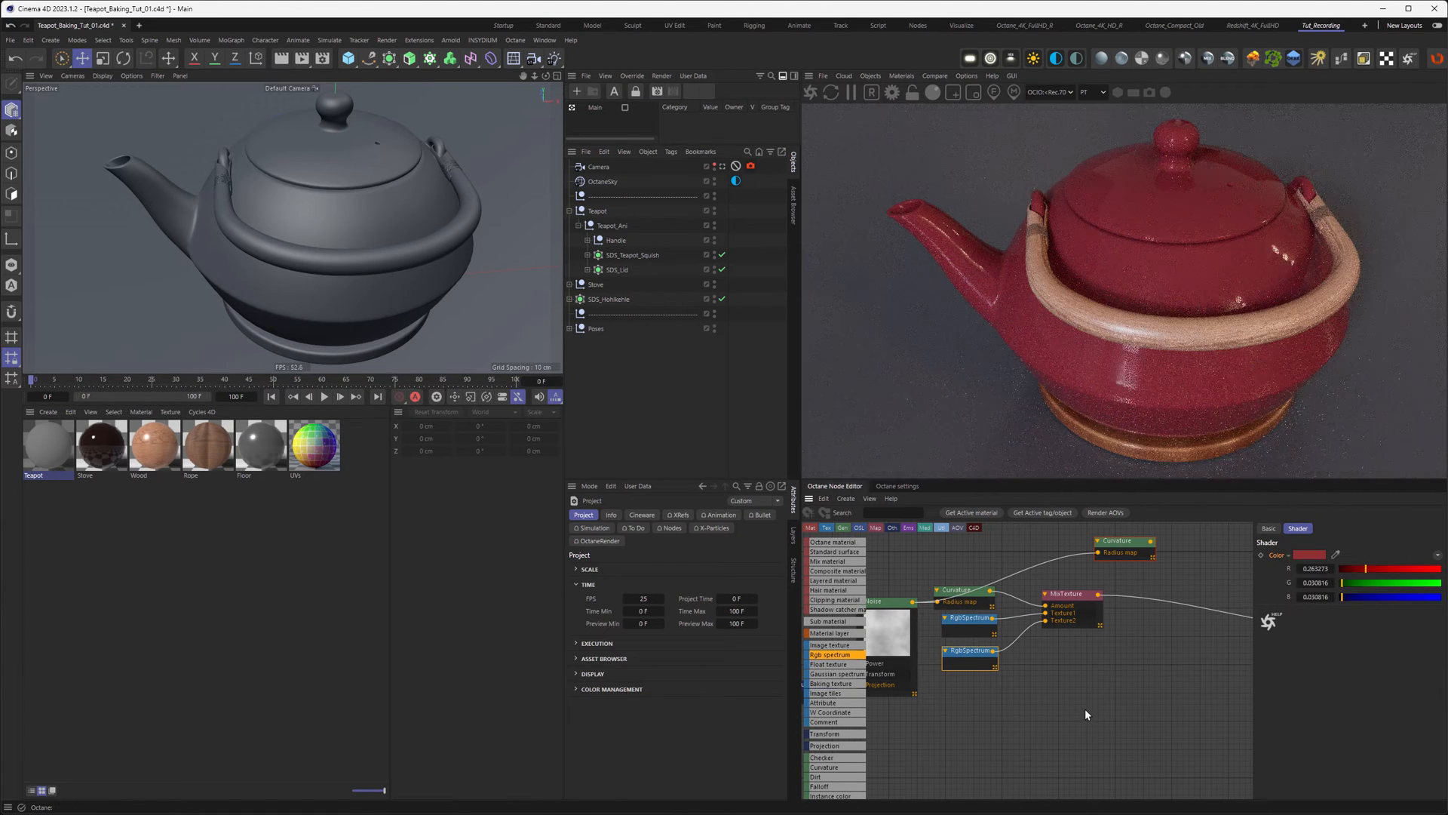
# Step: Lighten the second colour to a pinkish red with value 80% and saturation 45%
pyautogui.click(1308, 555)
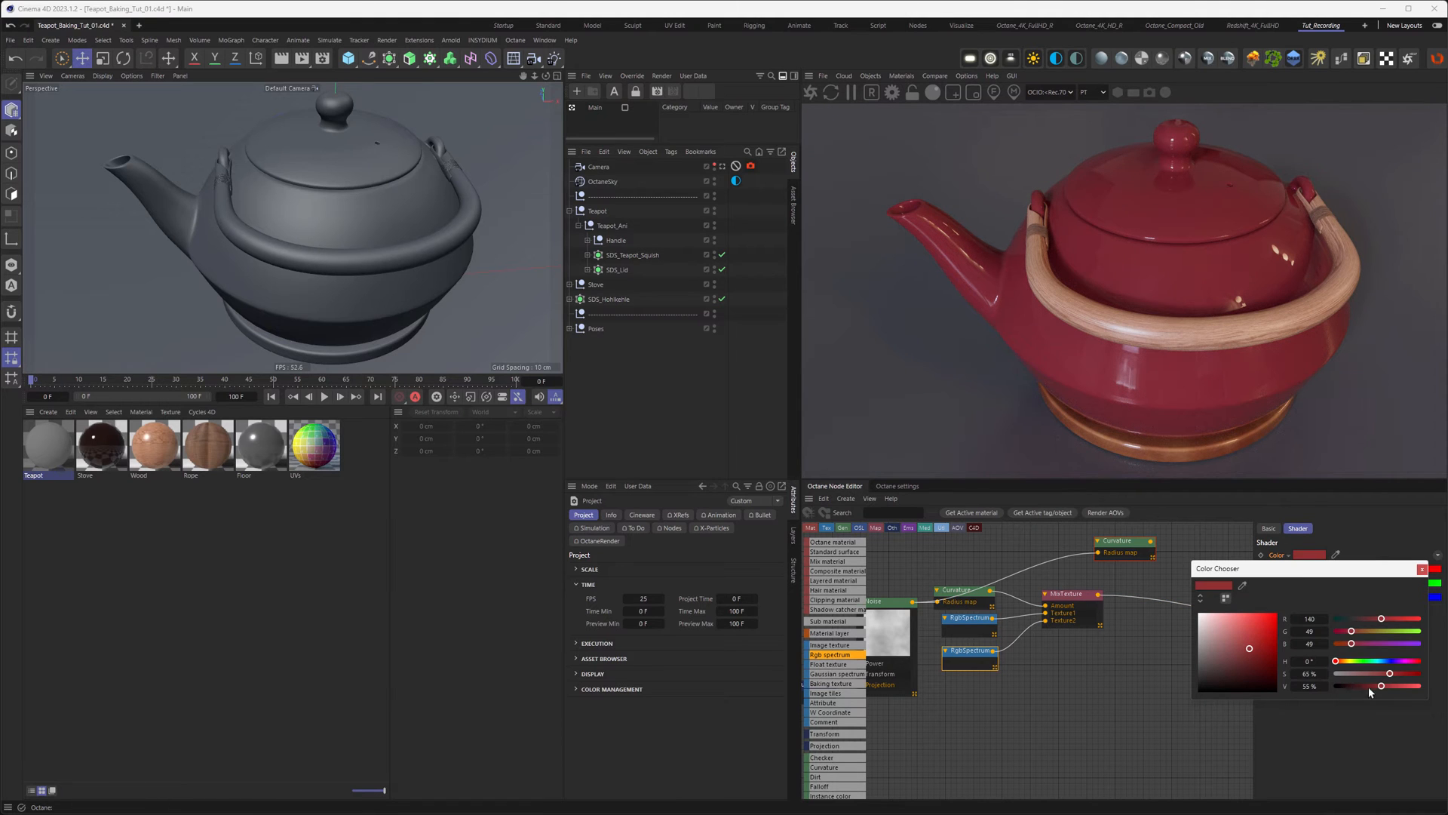
pyautogui.click(1301, 686)
pyautogui.write('80')
pyautogui.press('Return')
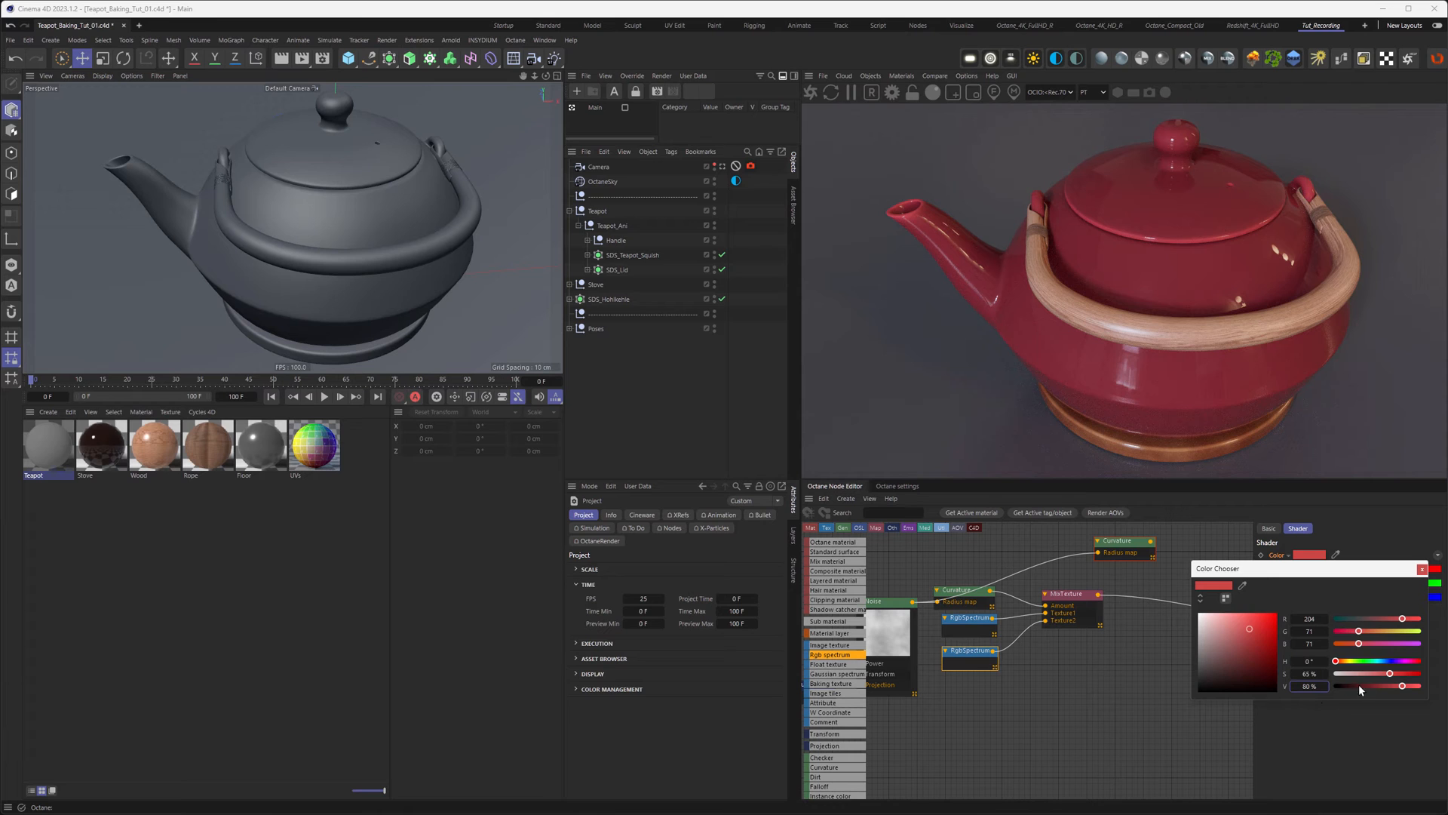
pyautogui.click(1312, 675)
pyautogui.write('45')
pyautogui.press('Return')
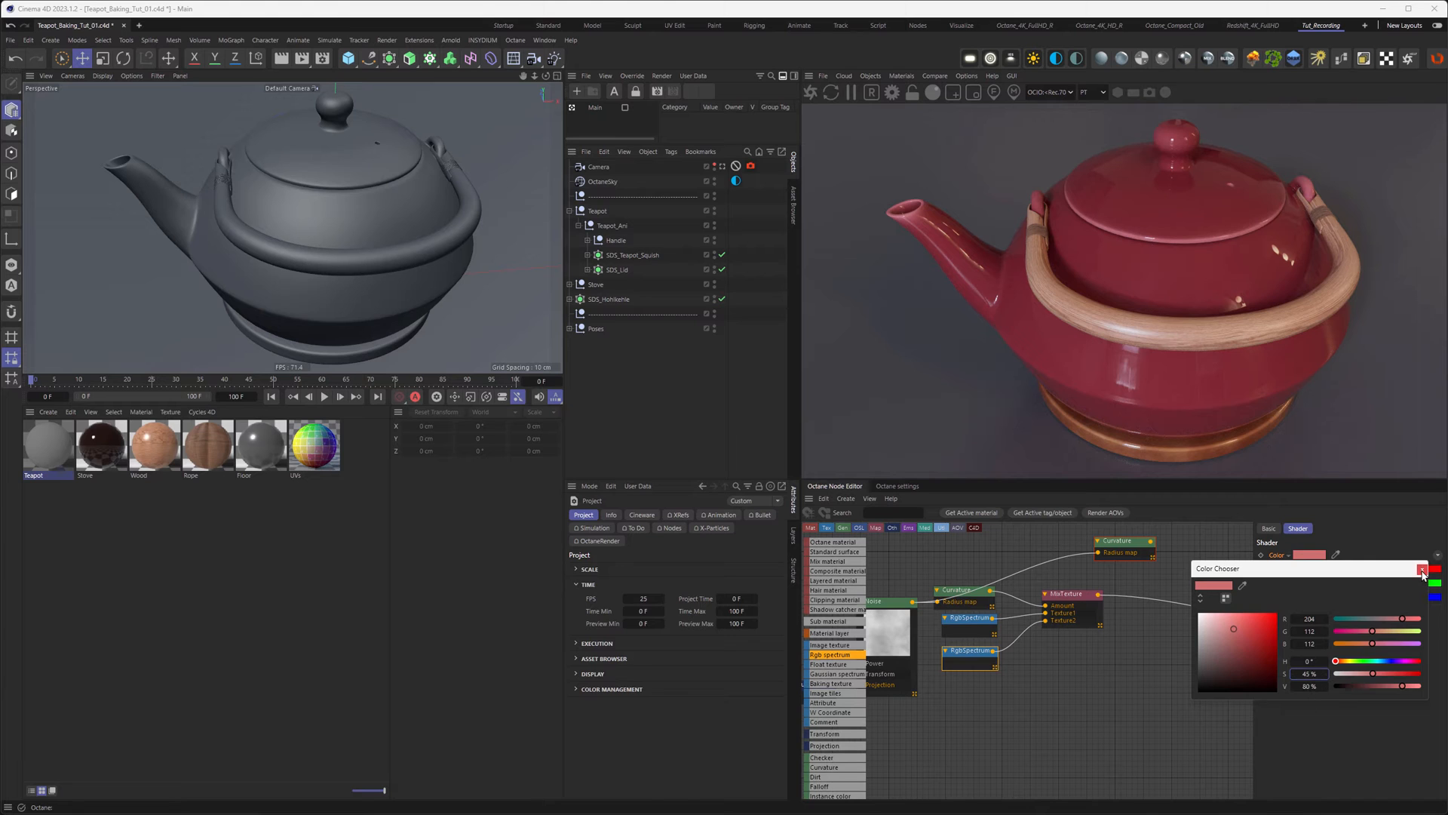
pyautogui.click(1423, 571)
pyautogui.moveTo(1129, 691); pyautogui.dragTo(1036, 702, button='middle')
# Step: Add a second MixTexture driven by Curvature, fed the first mix as Texture1, and driving Diffuse
pyautogui.moveTo(1036, 554); pyautogui.dragTo(1105, 557)
pyautogui.click(968, 610)
pyautogui.moveTo(1109, 617); pyautogui.dragTo(1103, 620)
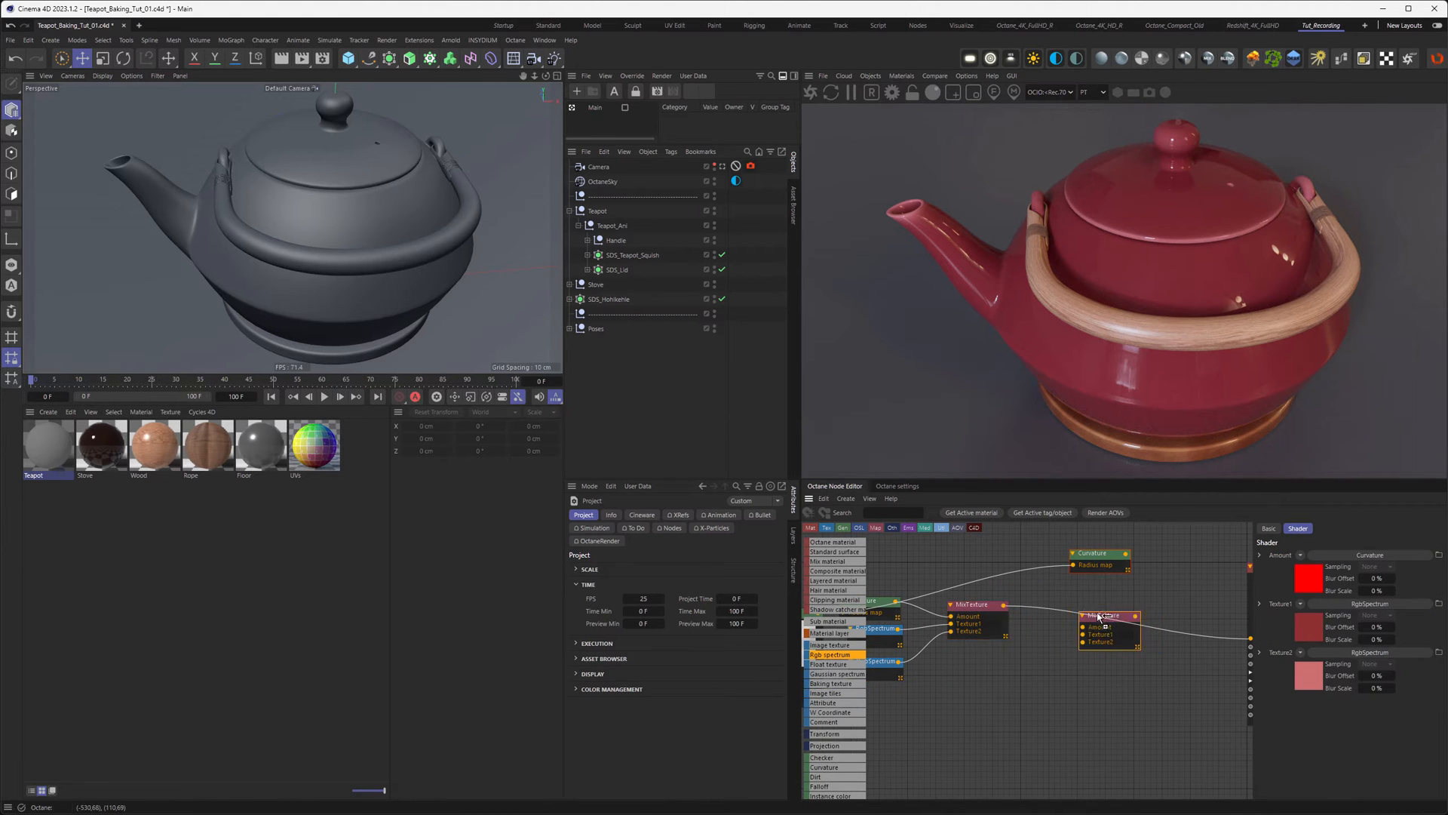
pyautogui.moveTo(1108, 558); pyautogui.dragTo(1083, 631)
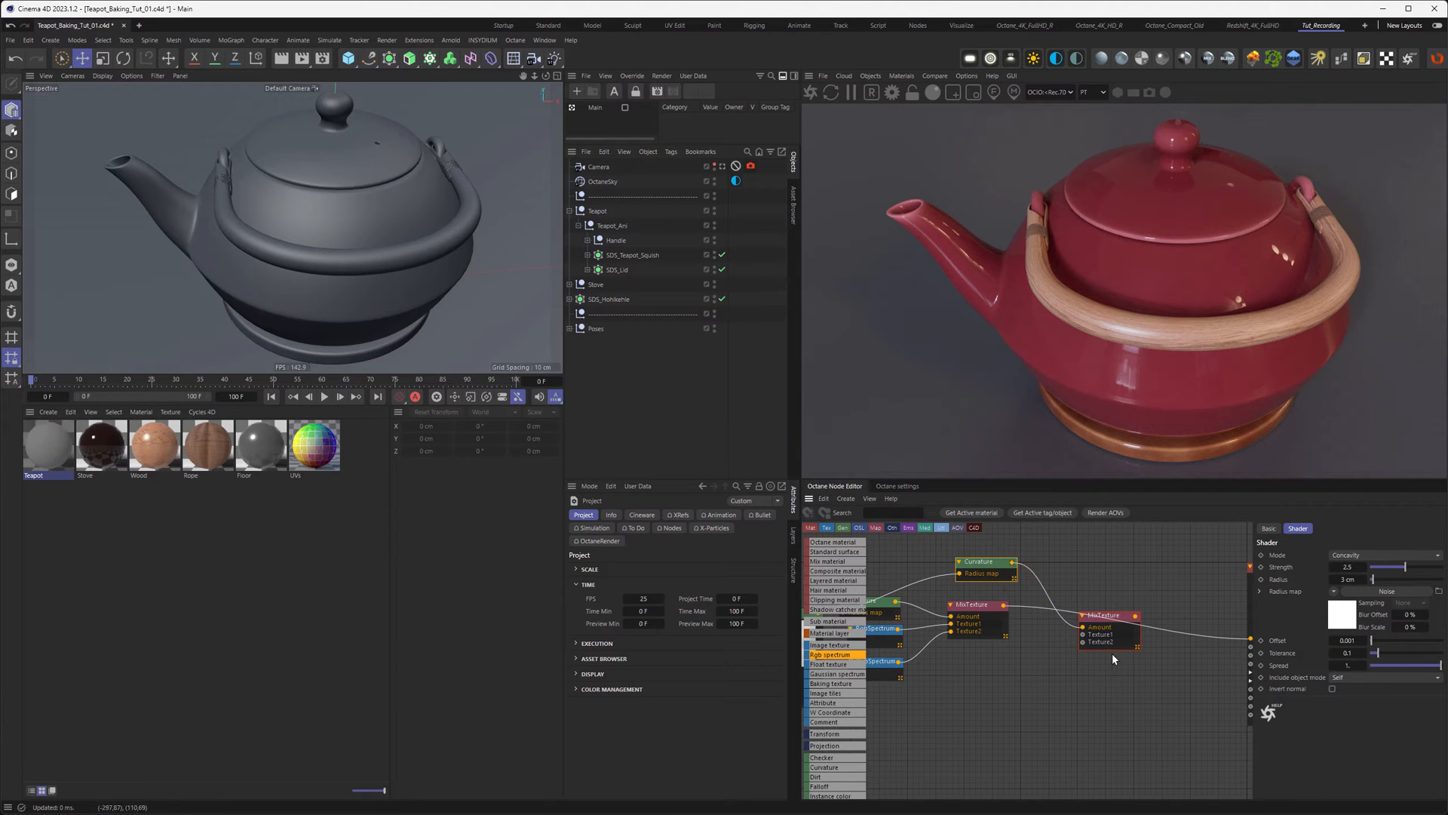
pyautogui.moveTo(1131, 659); pyautogui.dragTo(1076, 622, button='middle')
pyautogui.moveTo(1081, 579); pyautogui.dragTo(1196, 602)
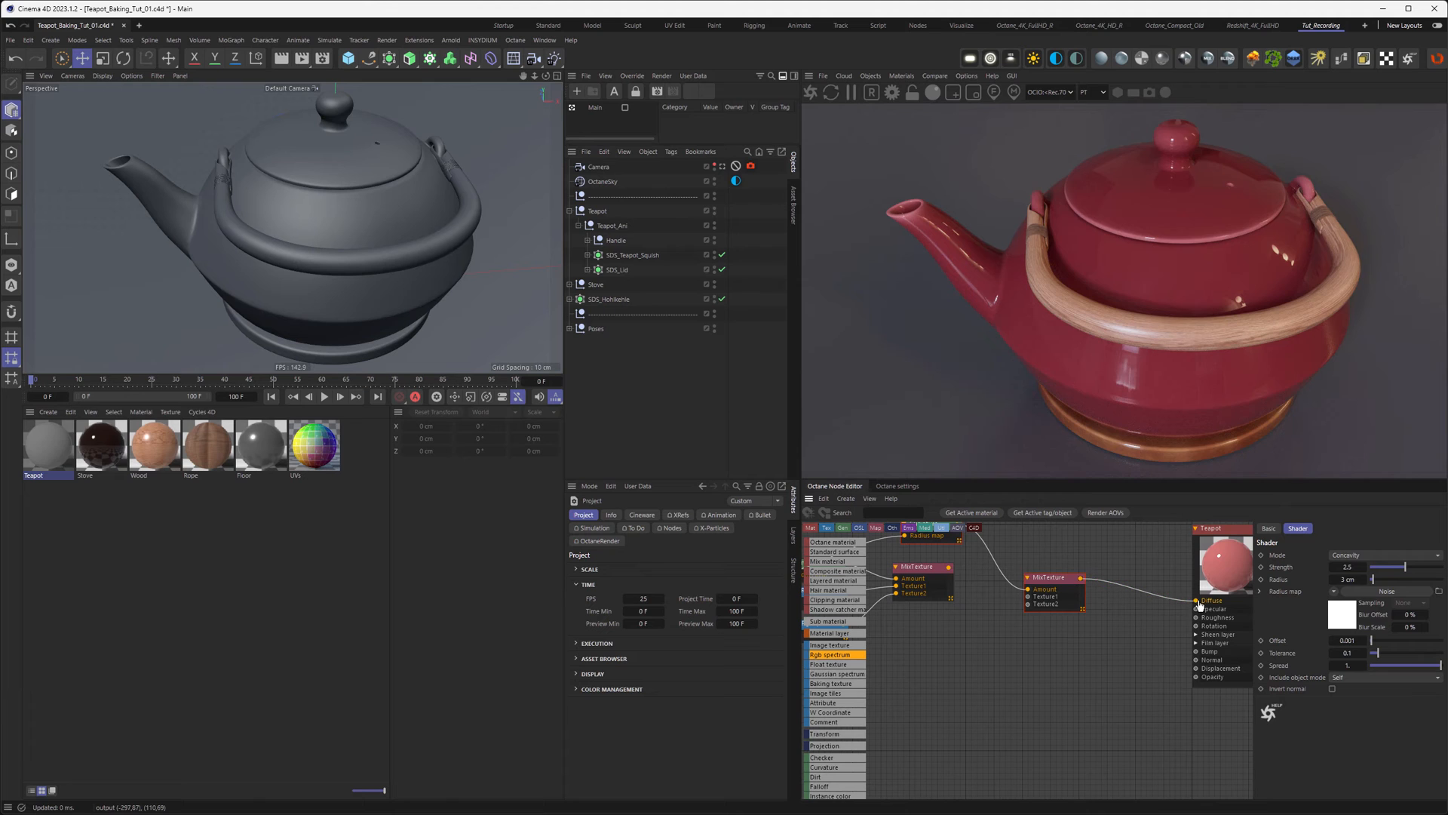
pyautogui.moveTo(915, 573); pyautogui.dragTo(935, 606, button='middle')
pyautogui.moveTo(935, 605); pyautogui.dragTo(1049, 629)
pyautogui.moveTo(992, 636); pyautogui.dragTo(1083, 612, button='middle')
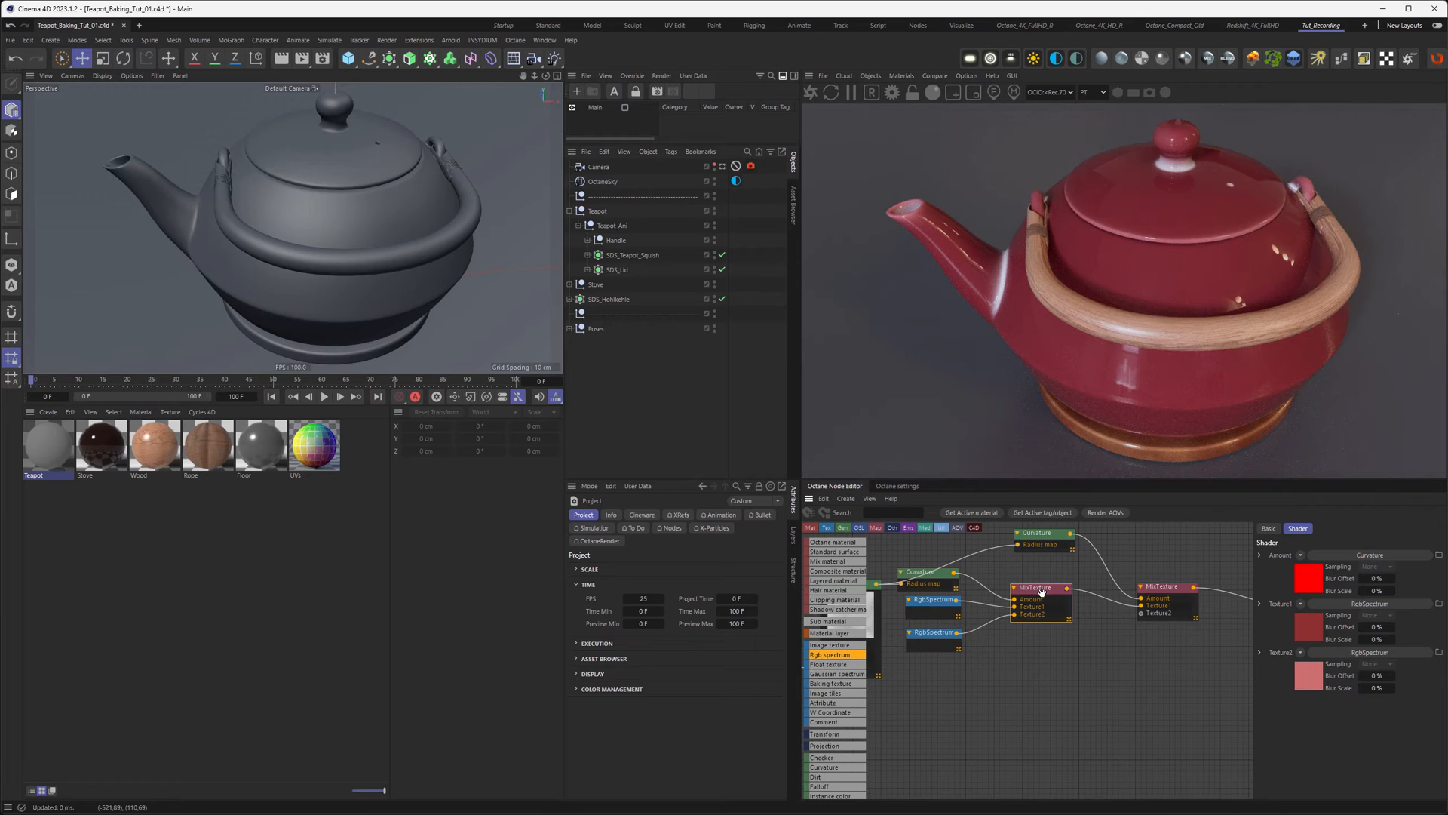
pyautogui.moveTo(1045, 591); pyautogui.dragTo(1029, 589)
# Step: Duplicate the red colour into the second mix's Texture2 and darken its value to 15%
pyautogui.click(925, 601)
pyautogui.keyDown('ctrl'); pyautogui.moveTo(926, 604); pyautogui.dragTo(1141, 618); pyautogui.keyUp('ctrl')
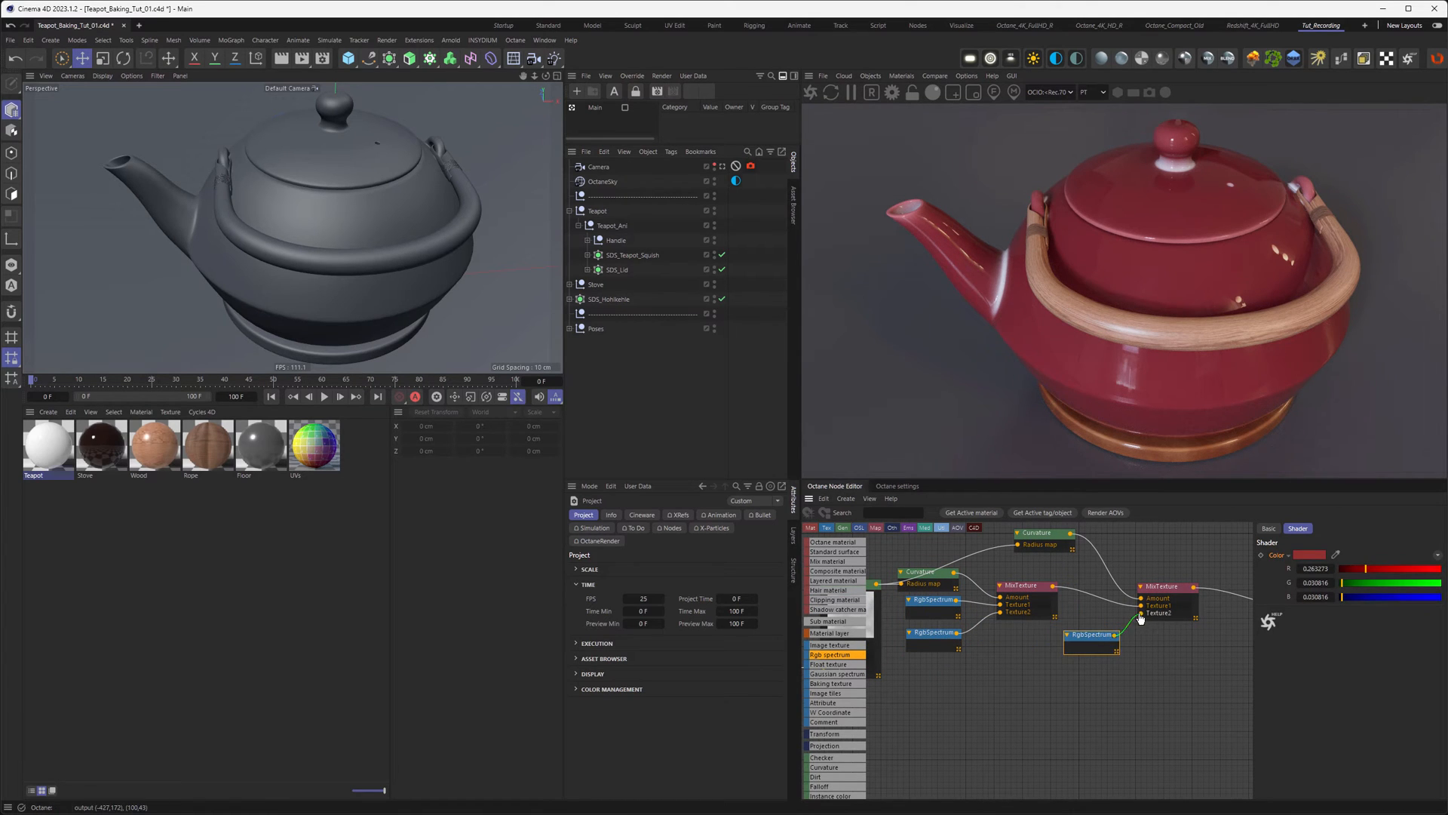
pyautogui.click(1303, 553)
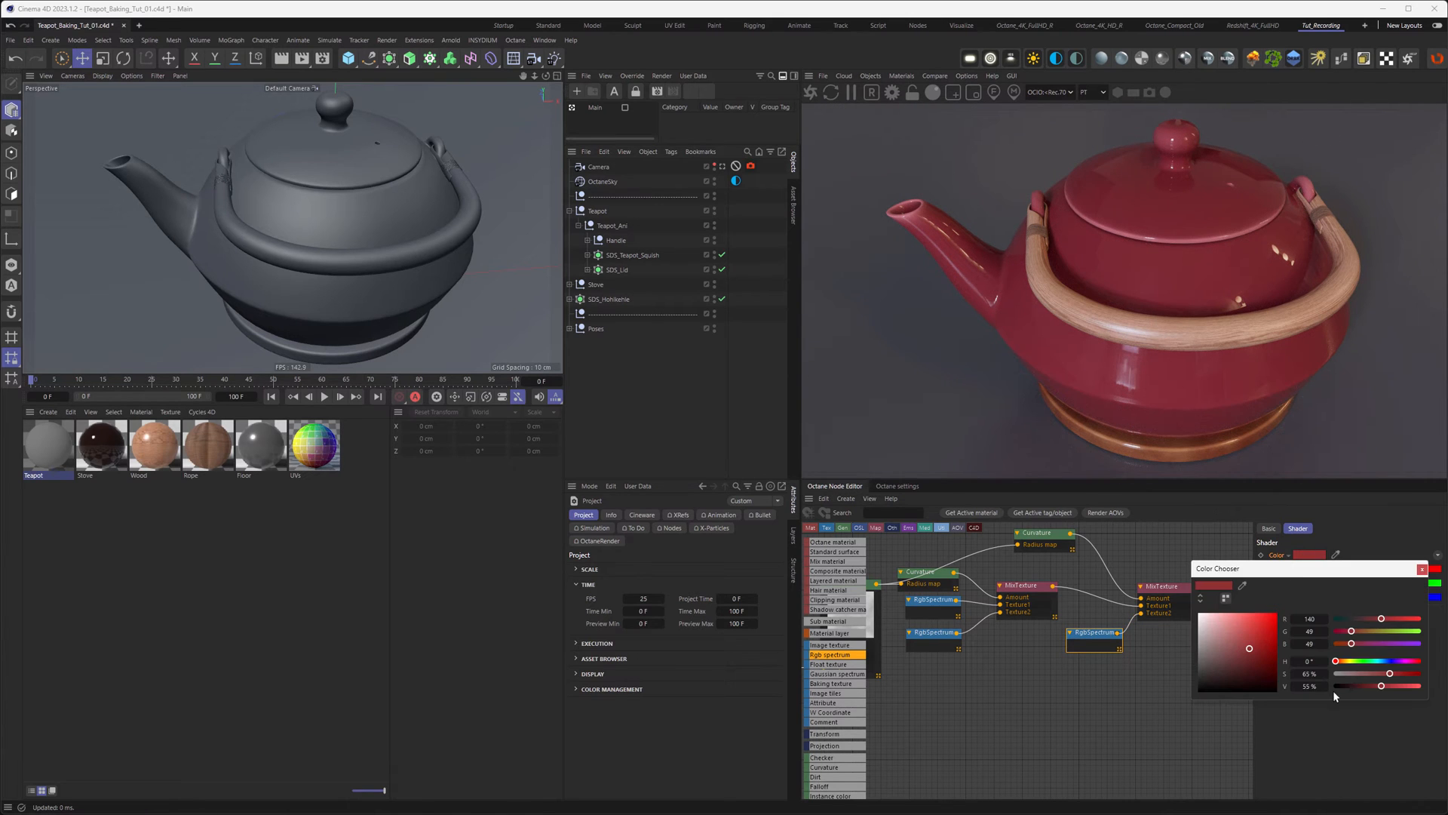
pyautogui.write('25')
pyautogui.press('Return')
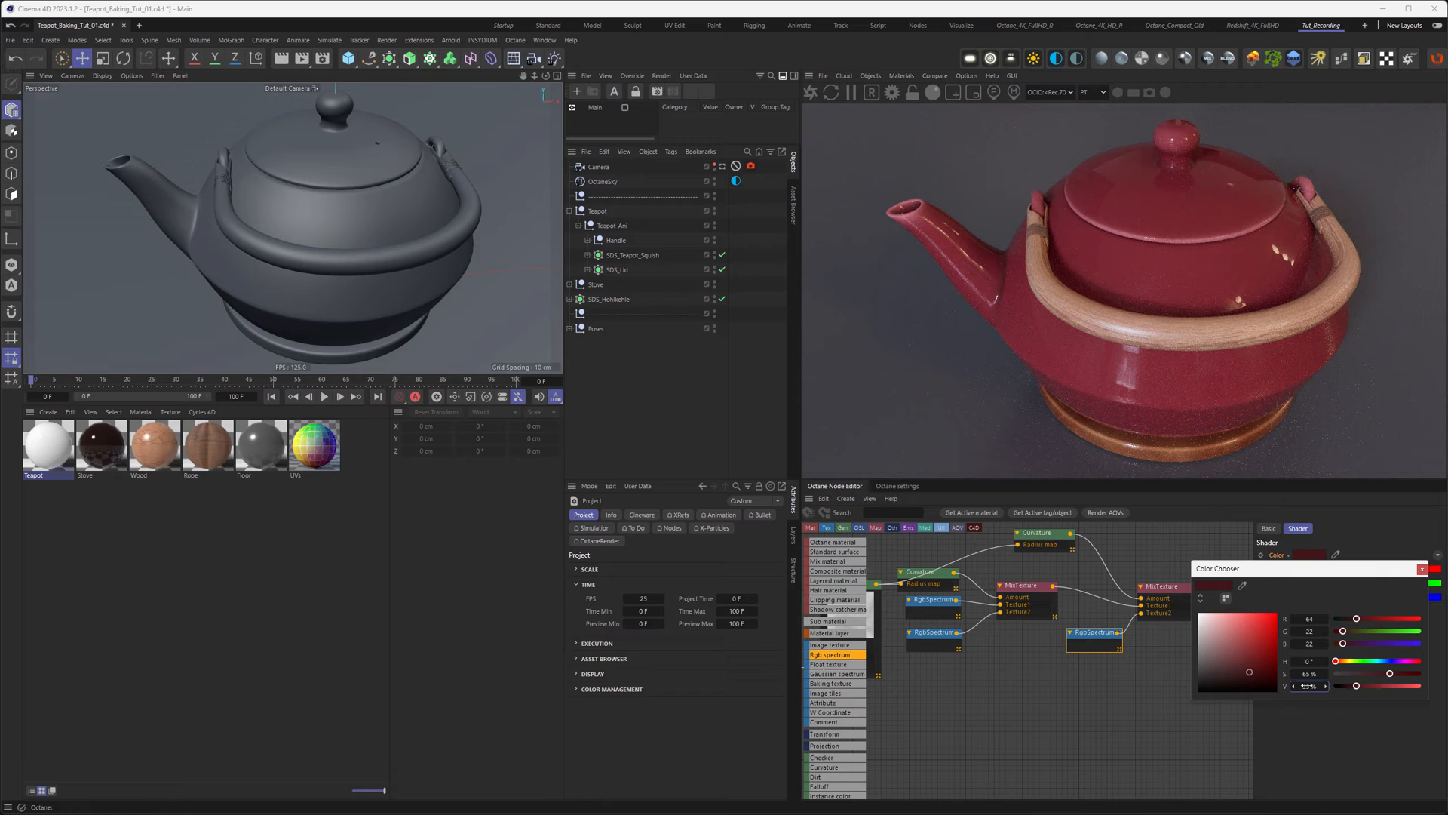
pyautogui.write('15')
pyautogui.press('Return')
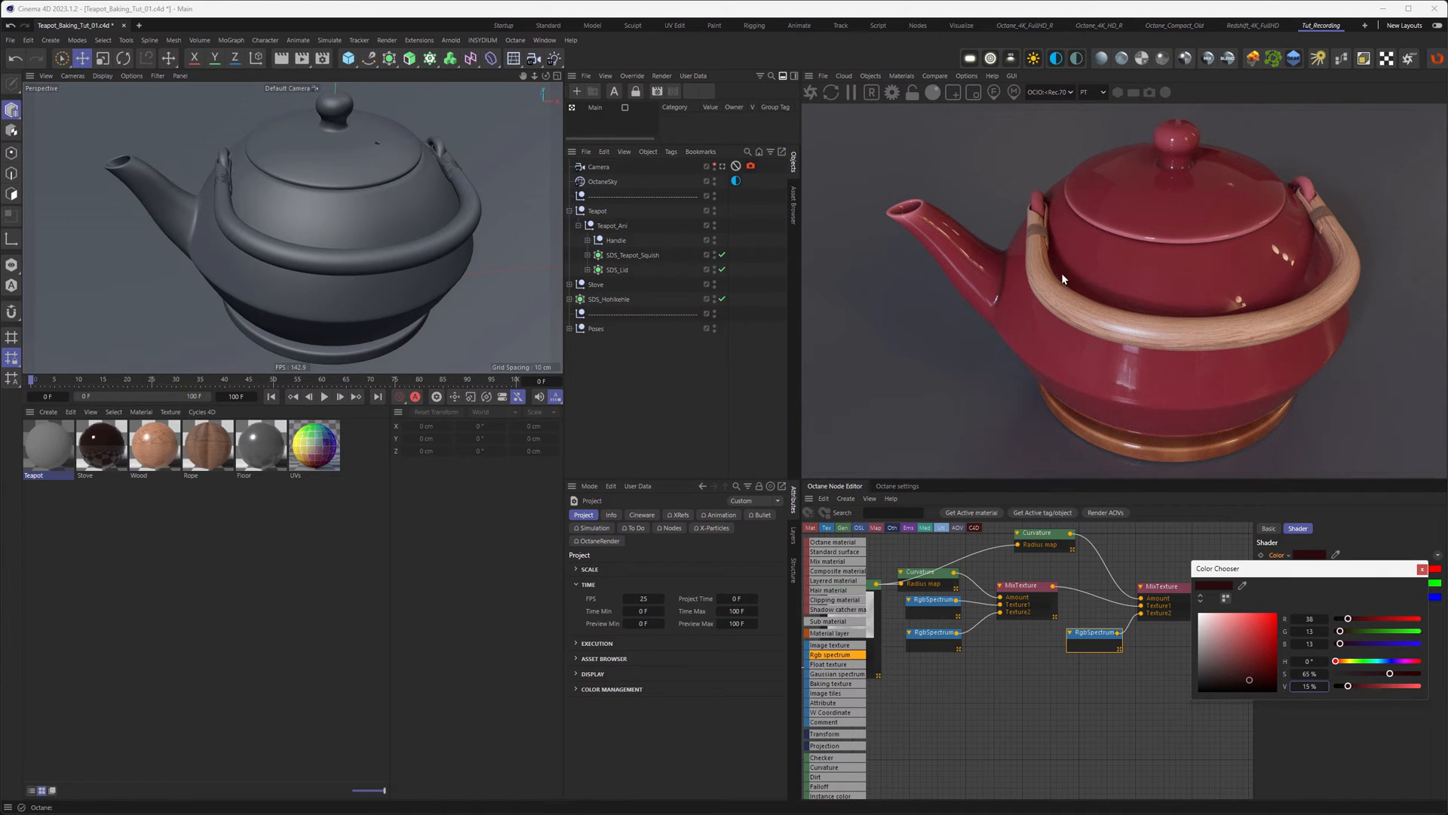
# Step: Raise the Curvature strength to 5
pyautogui.click(1038, 533)
pyautogui.moveTo(1076, 573); pyautogui.dragTo(993, 623, button='middle')
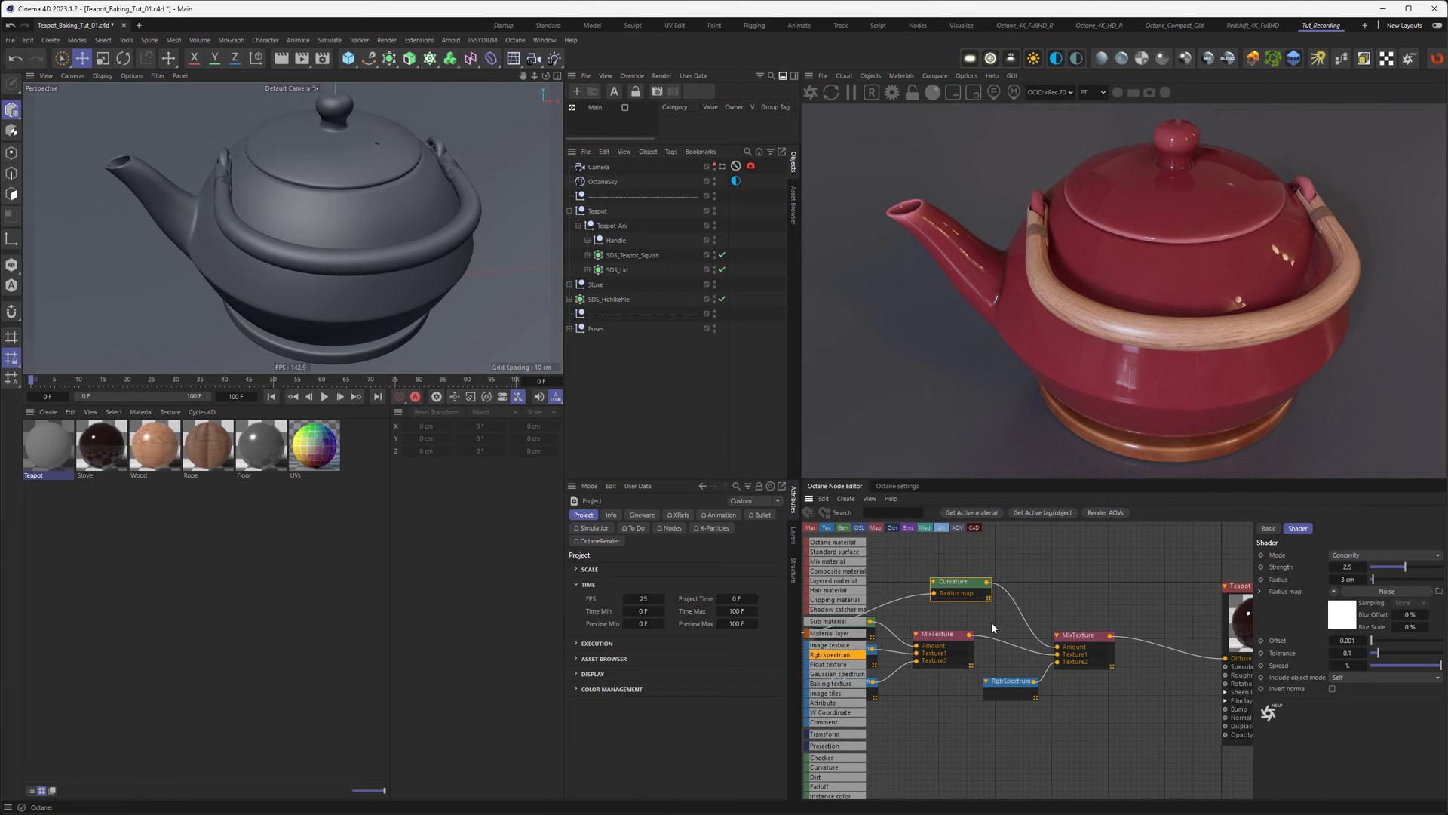
pyautogui.doubleClick(1347, 566)
pyautogui.write('5')
pyautogui.press('Return')
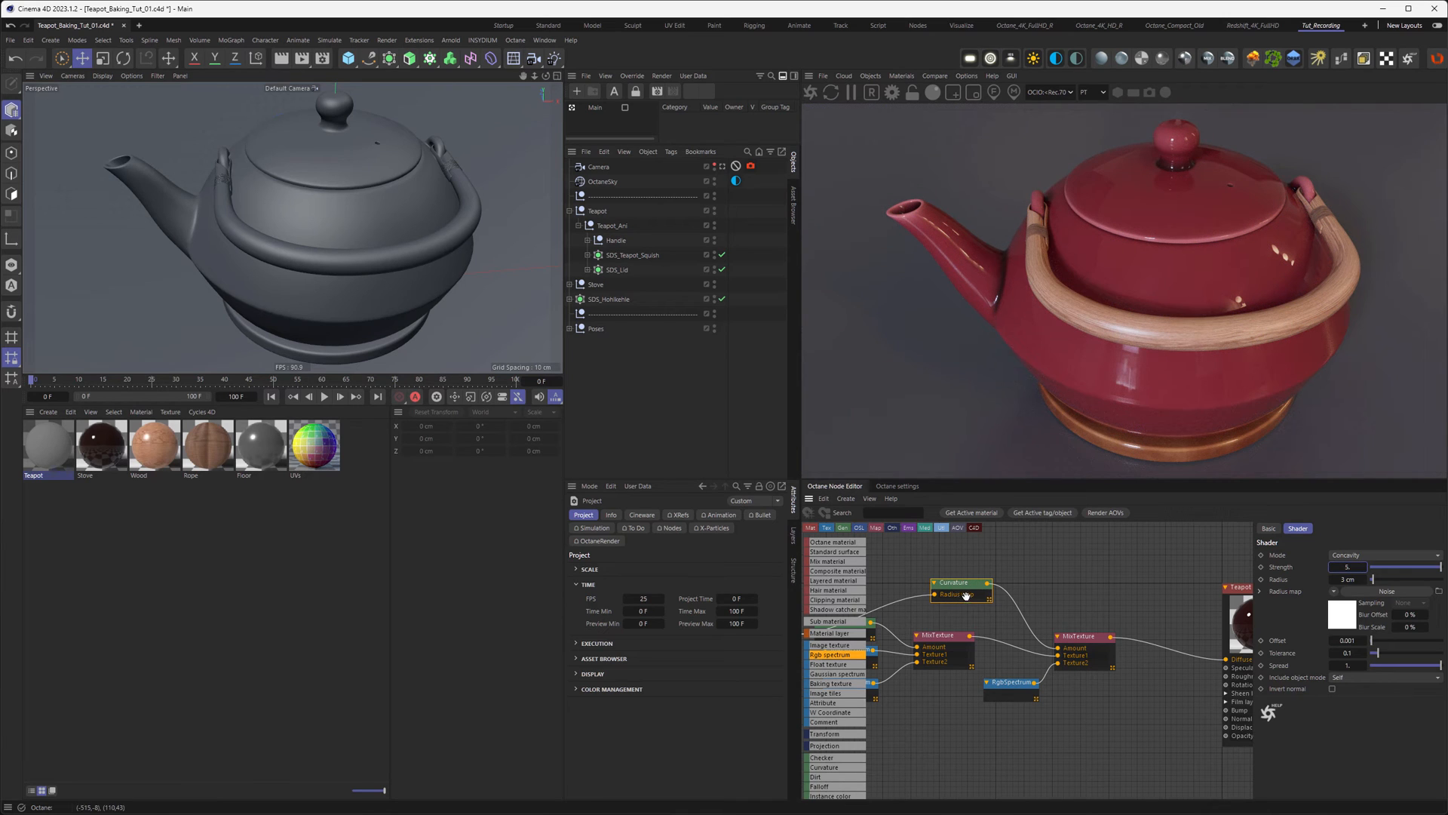
# Step: Set the dark red colour's value back to 25%
pyautogui.click(1011, 685)
pyautogui.click(1310, 554)
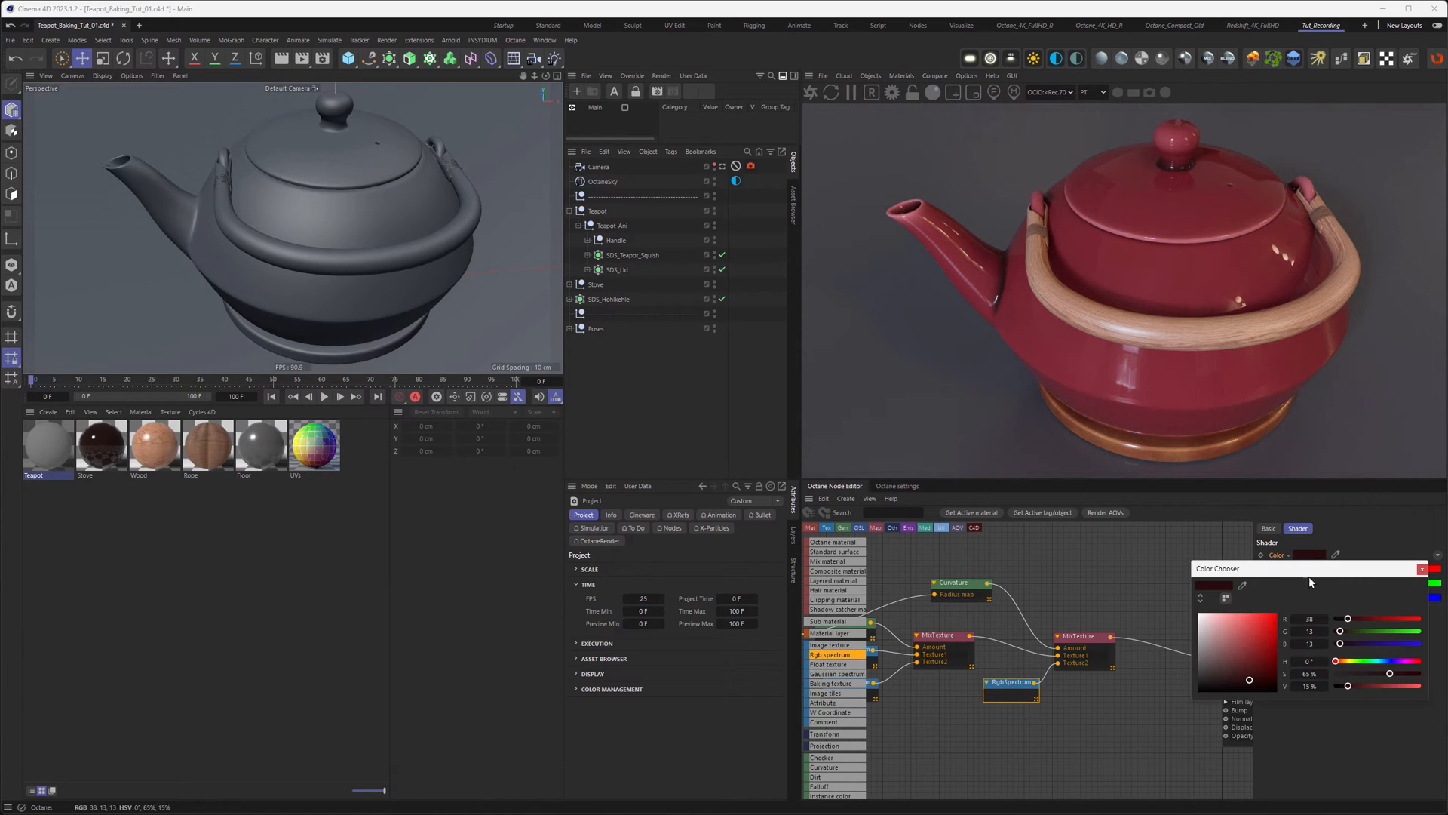
pyautogui.write('25')
pyautogui.press('Return')
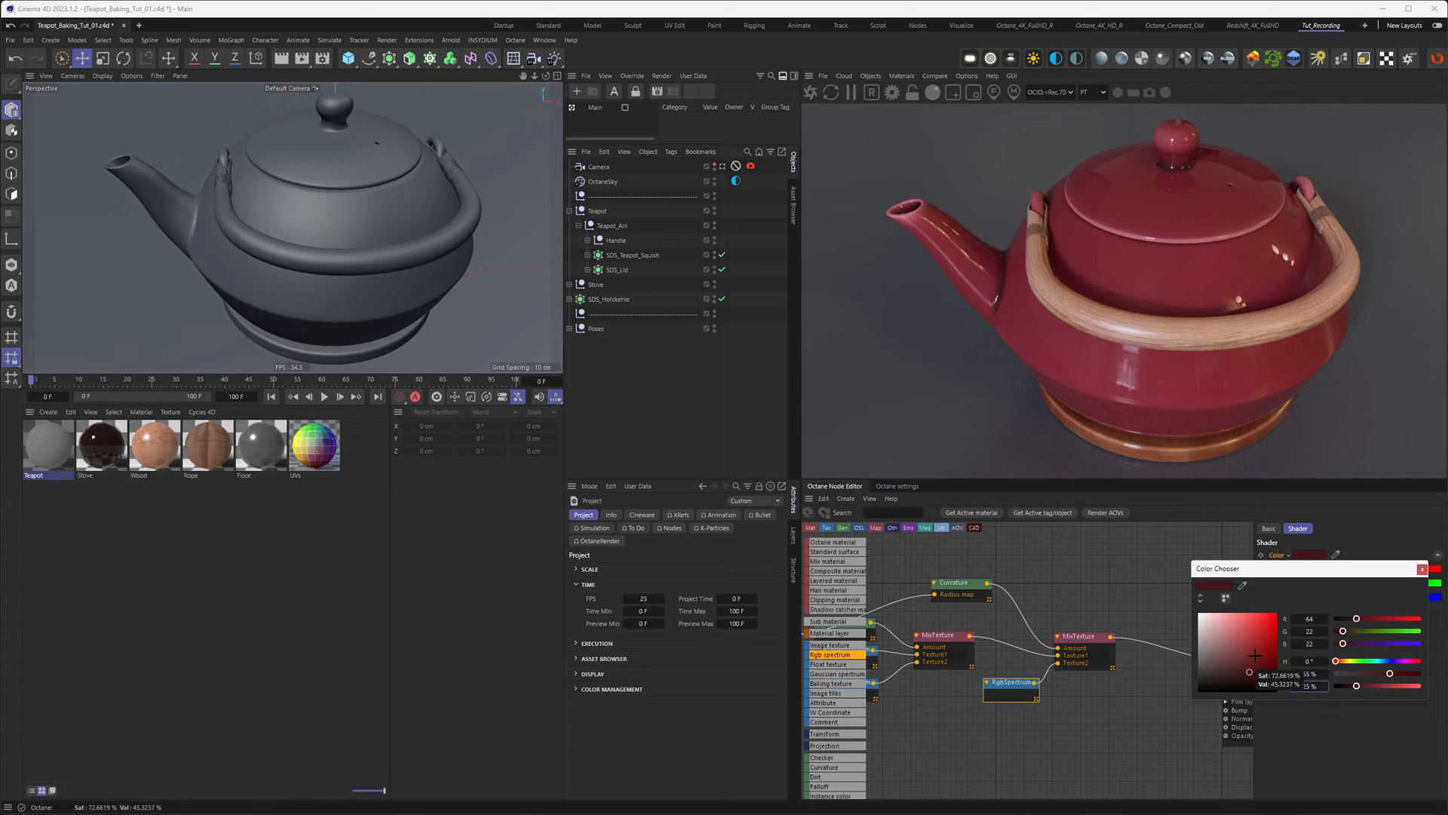
pyautogui.click(1422, 569)
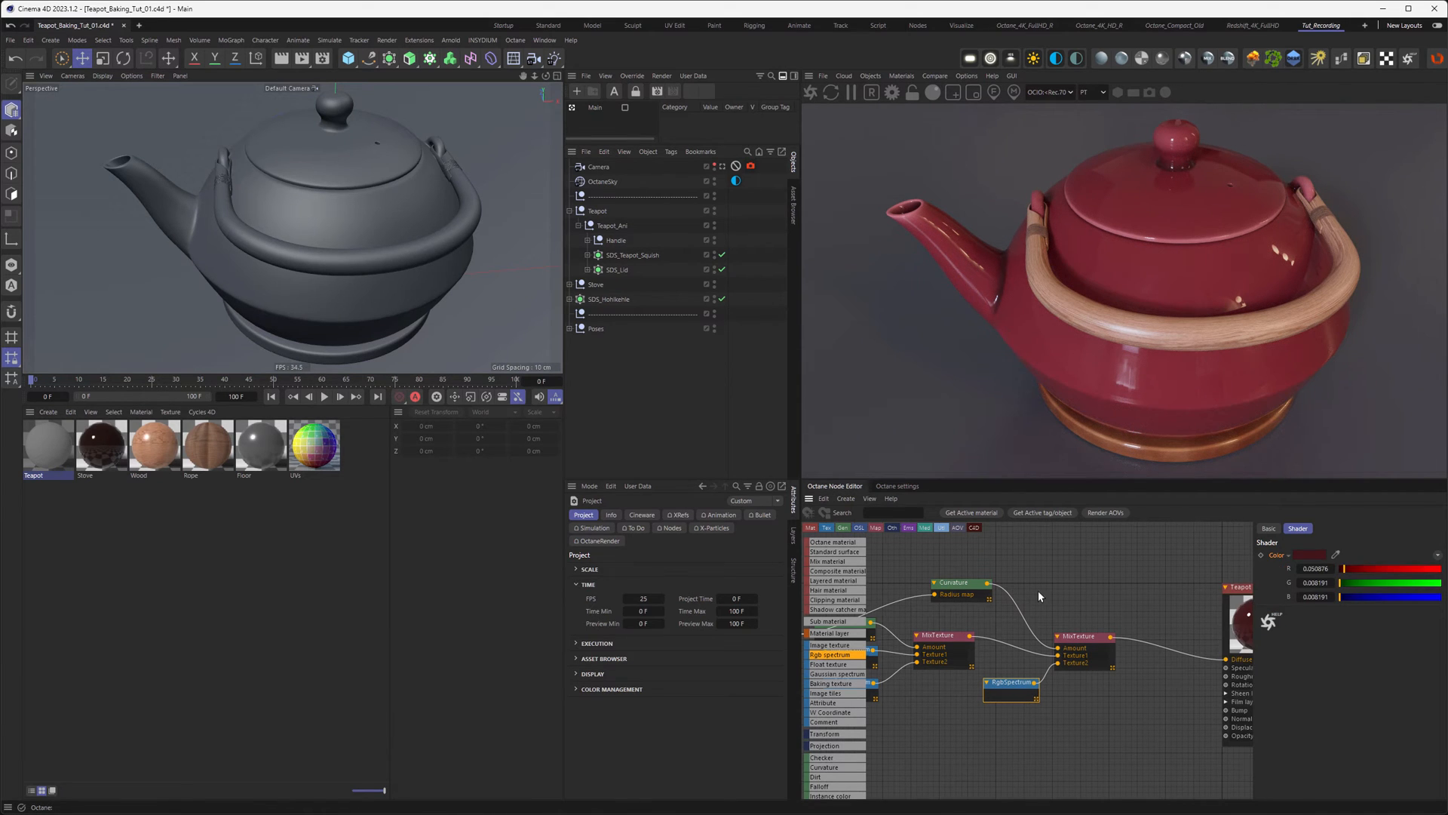
# Step: Duplicate the Noise and Texture Projection pair and shift the MixTexture chain left for room
pyautogui.moveTo(1035, 591); pyautogui.dragTo(1251, 564, button='middle')
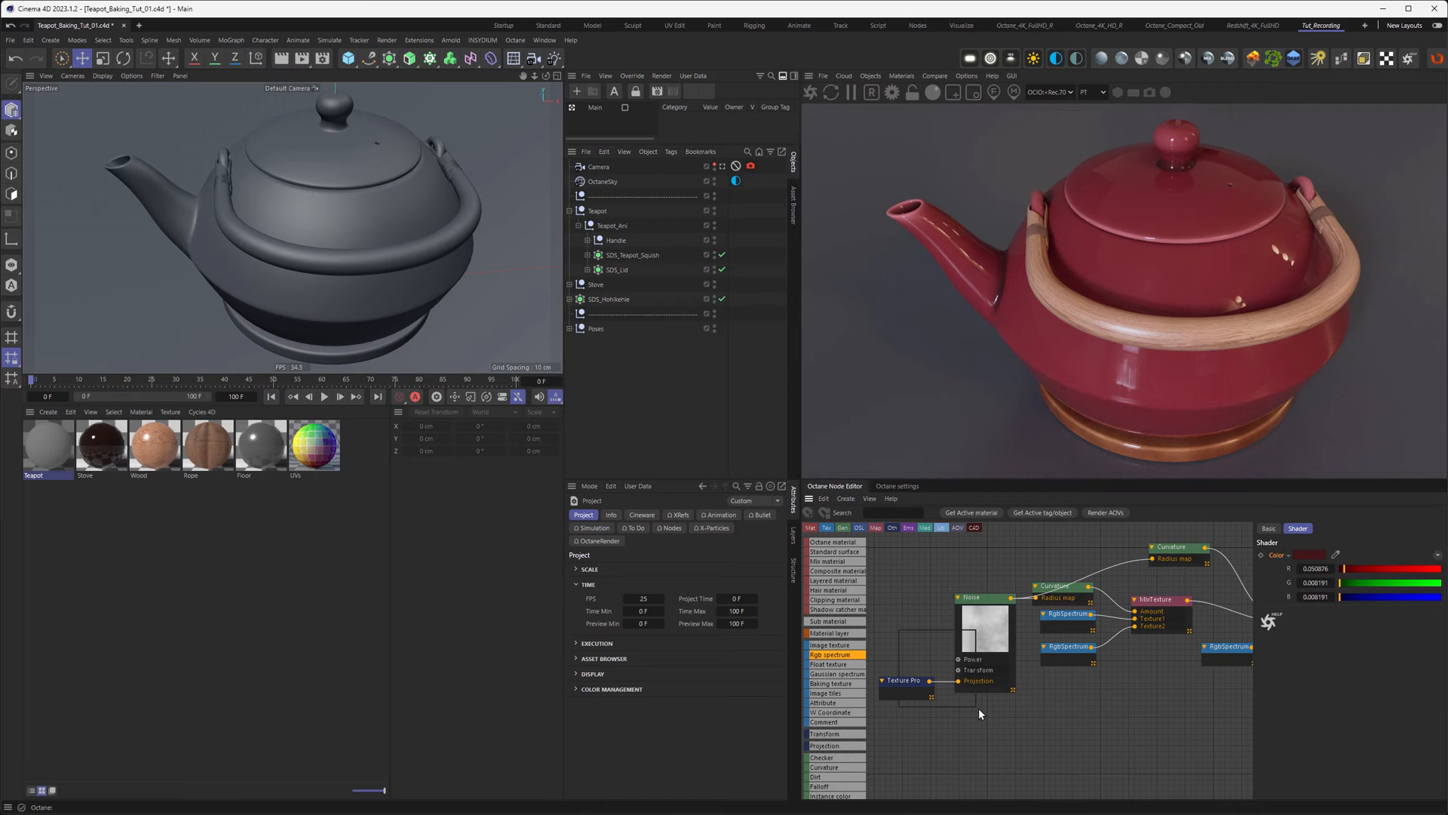
pyautogui.moveTo(976, 707); pyautogui.dragTo(977, 709)
pyautogui.keyDown('ctrl'); pyautogui.moveTo(977, 647); pyautogui.dragTo(1130, 738); pyautogui.keyUp('ctrl')
pyautogui.moveTo(1136, 724); pyautogui.dragTo(910, 738, button='middle')
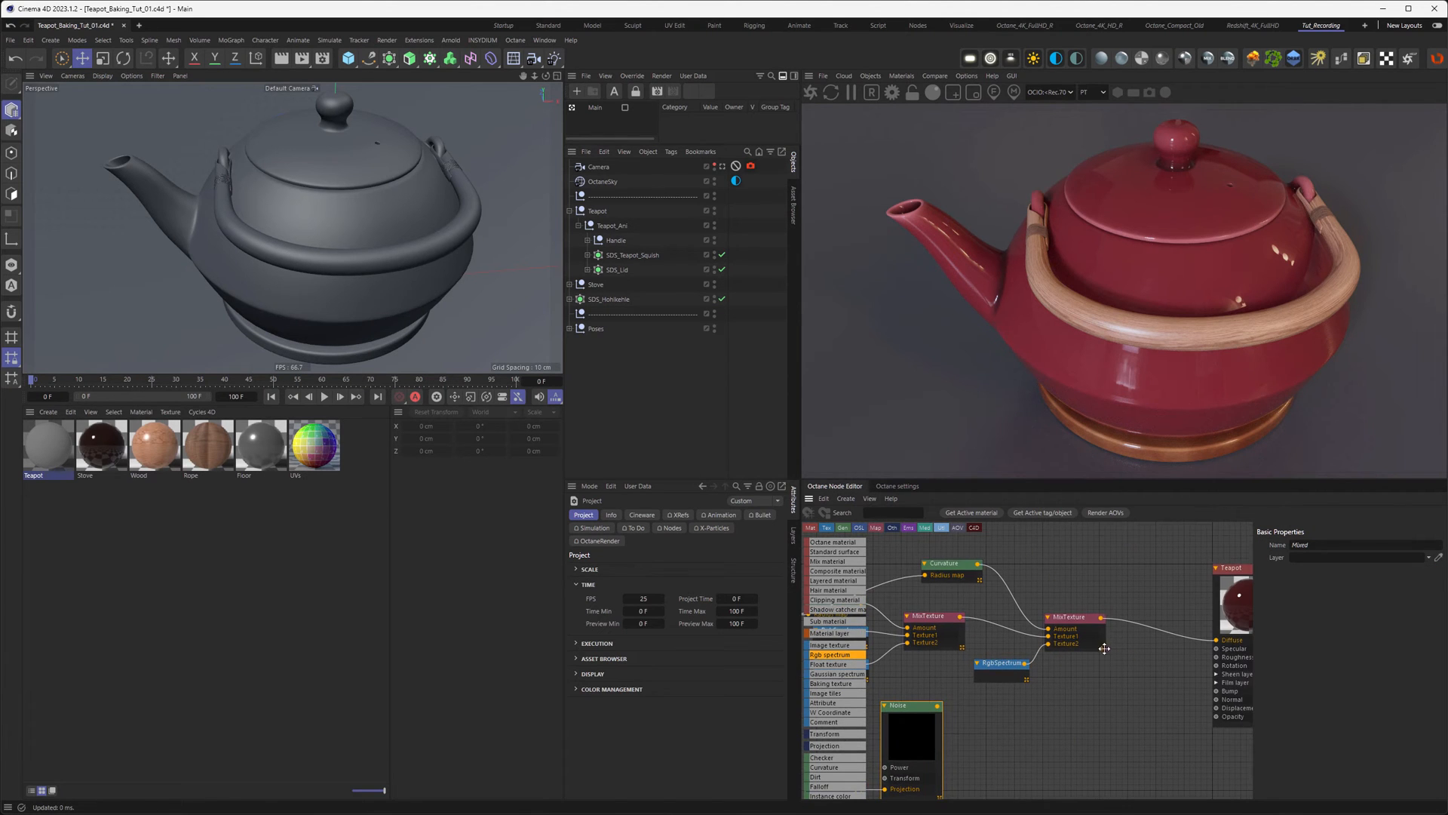
pyautogui.moveTo(994, 646); pyautogui.dragTo(1058, 640, button='middle')
pyautogui.keyDown('shift'); pyautogui.moveTo(1122, 609); pyautogui.dragTo(885, 606); pyautogui.keyUp('shift')
pyautogui.scroll(-3, 838, 717)
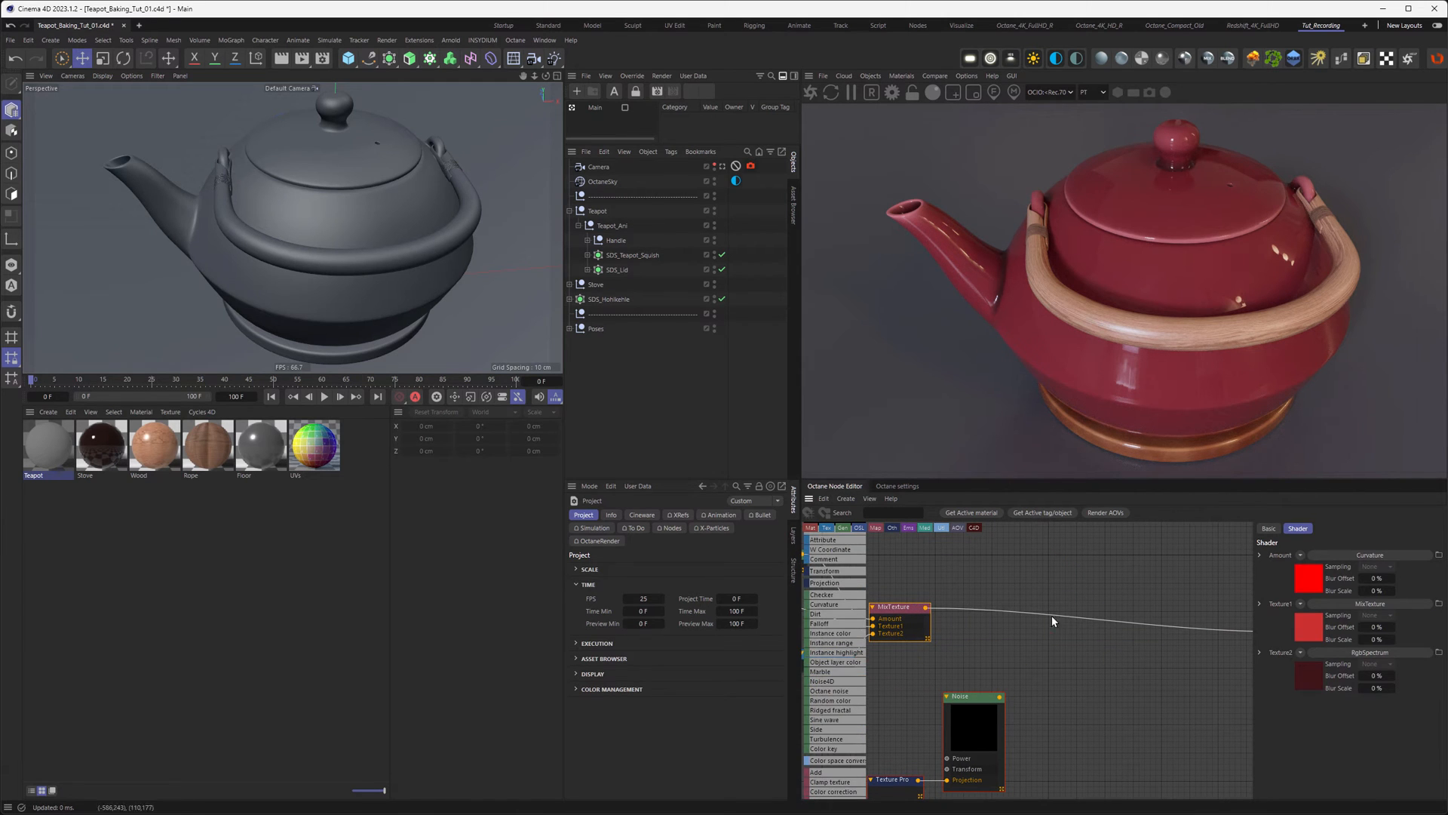
pyautogui.scroll(-1, 846, 706)
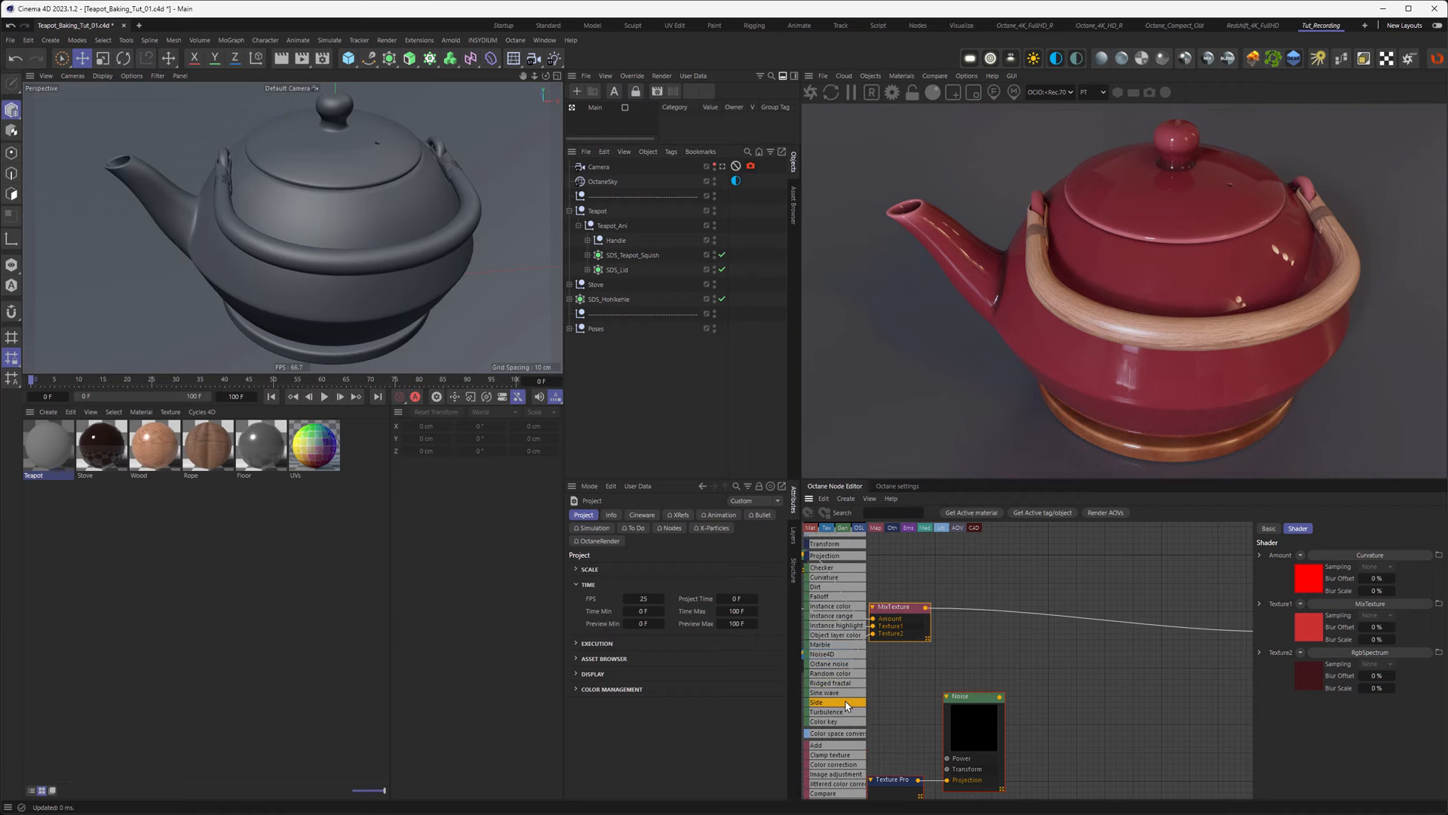
pyautogui.scroll(-4, 847, 705)
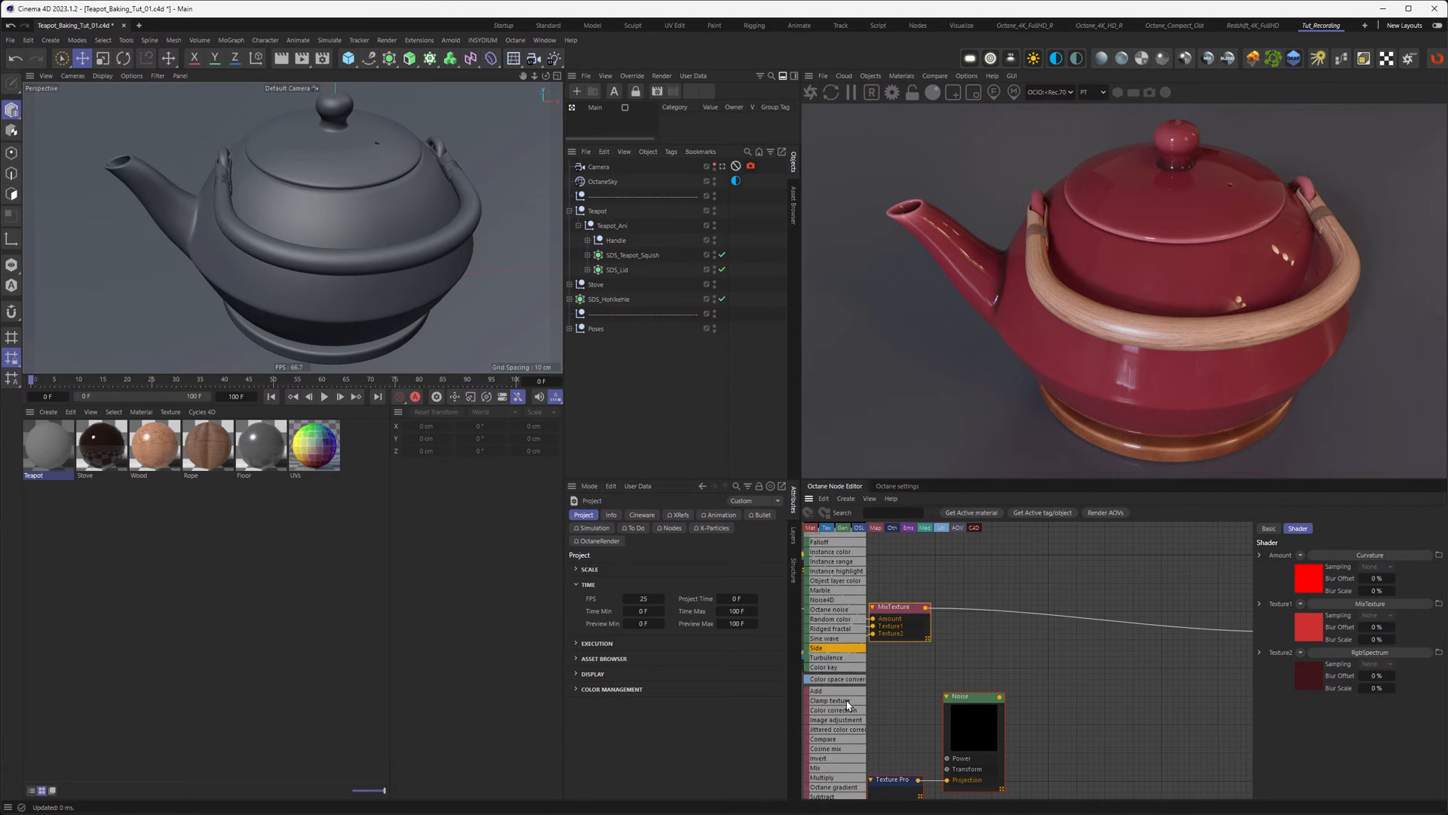
# Step: Insert a Multiply node into the material's colour wire with its preview turned off
pyautogui.moveTo(1052, 618)
pyautogui.mouseDown()
pyautogui.moveTo(1067, 617)
pyautogui.moveTo(1054, 611)
pyautogui.mouseUp()
pyautogui.rightClick(1056, 594)
pyautogui.click(1085, 721)
pyautogui.moveTo(1066, 673); pyautogui.dragTo(1234, 633, button='middle')
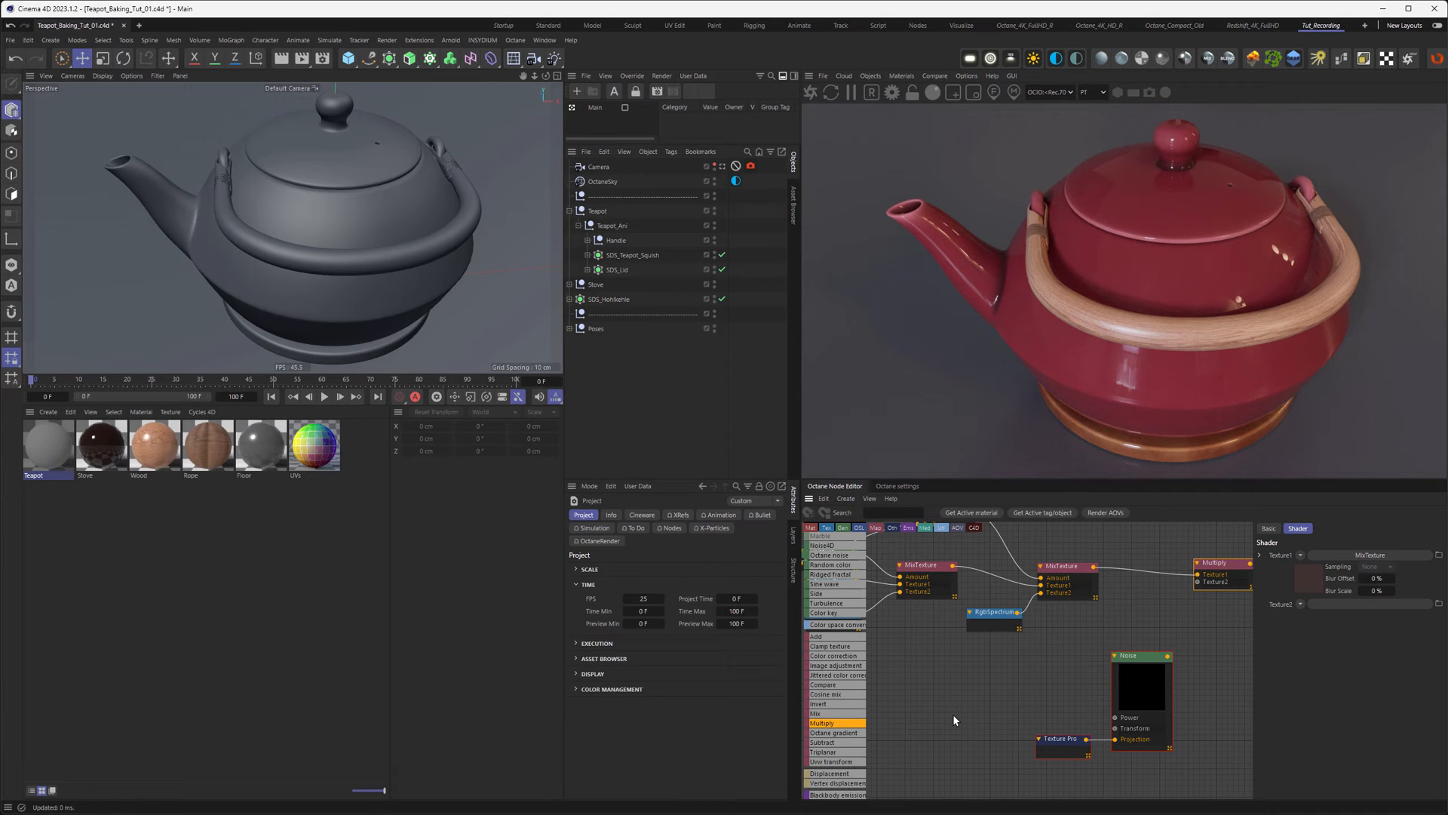
# Step: Add an Octane Gradient node and move the duplicated noise nodes beside it
pyautogui.moveTo(838, 733); pyautogui.dragTo(1198, 583)
pyautogui.moveTo(1040, 694); pyautogui.dragTo(1149, 754)
pyautogui.moveTo(1143, 696); pyautogui.dragTo(1118, 624)
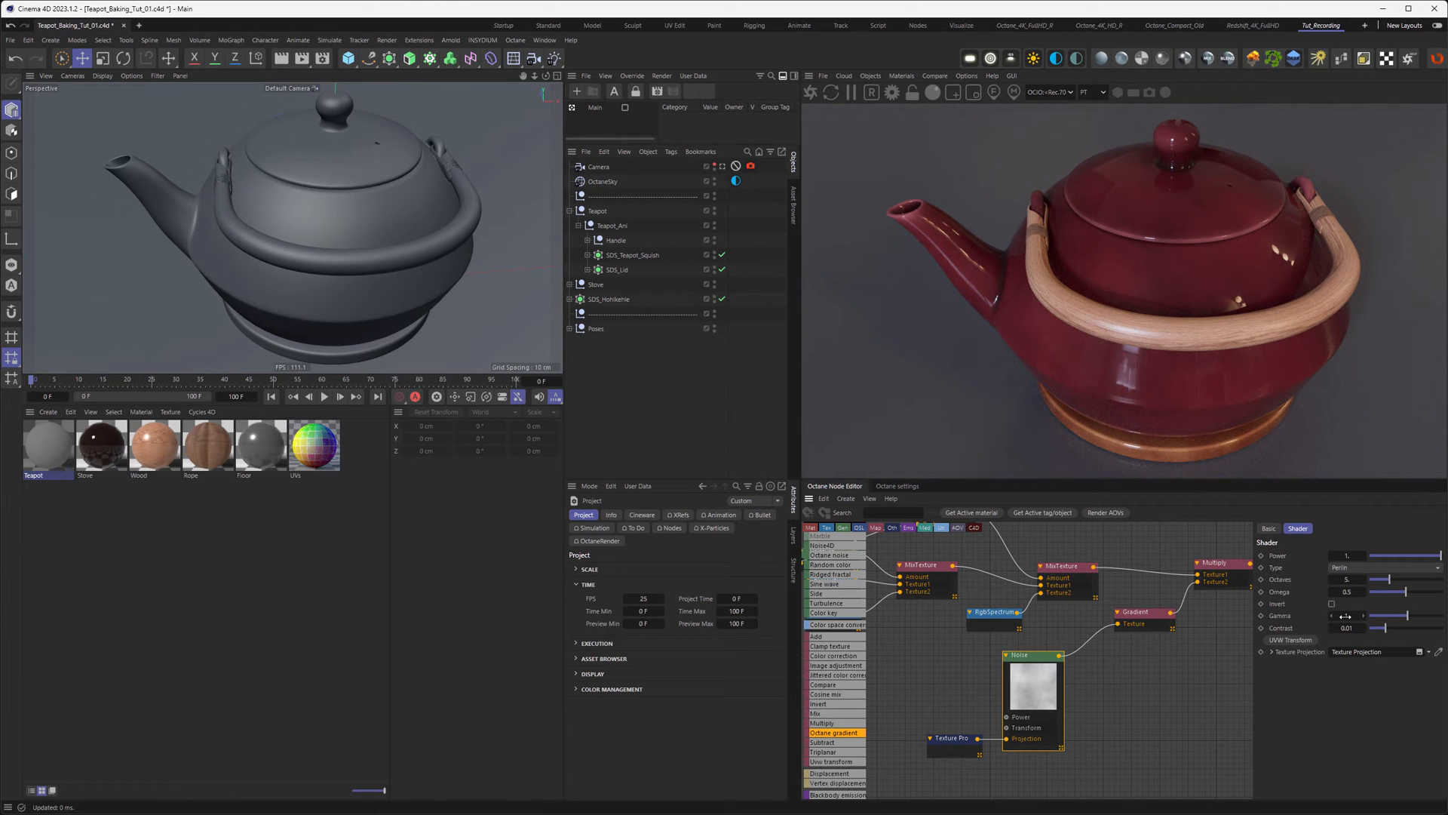
# Step: Set the noise gamma to 2.2 and switch the Gradient's interpolation to Cubic
pyautogui.write('2.2')
pyautogui.press('Return')
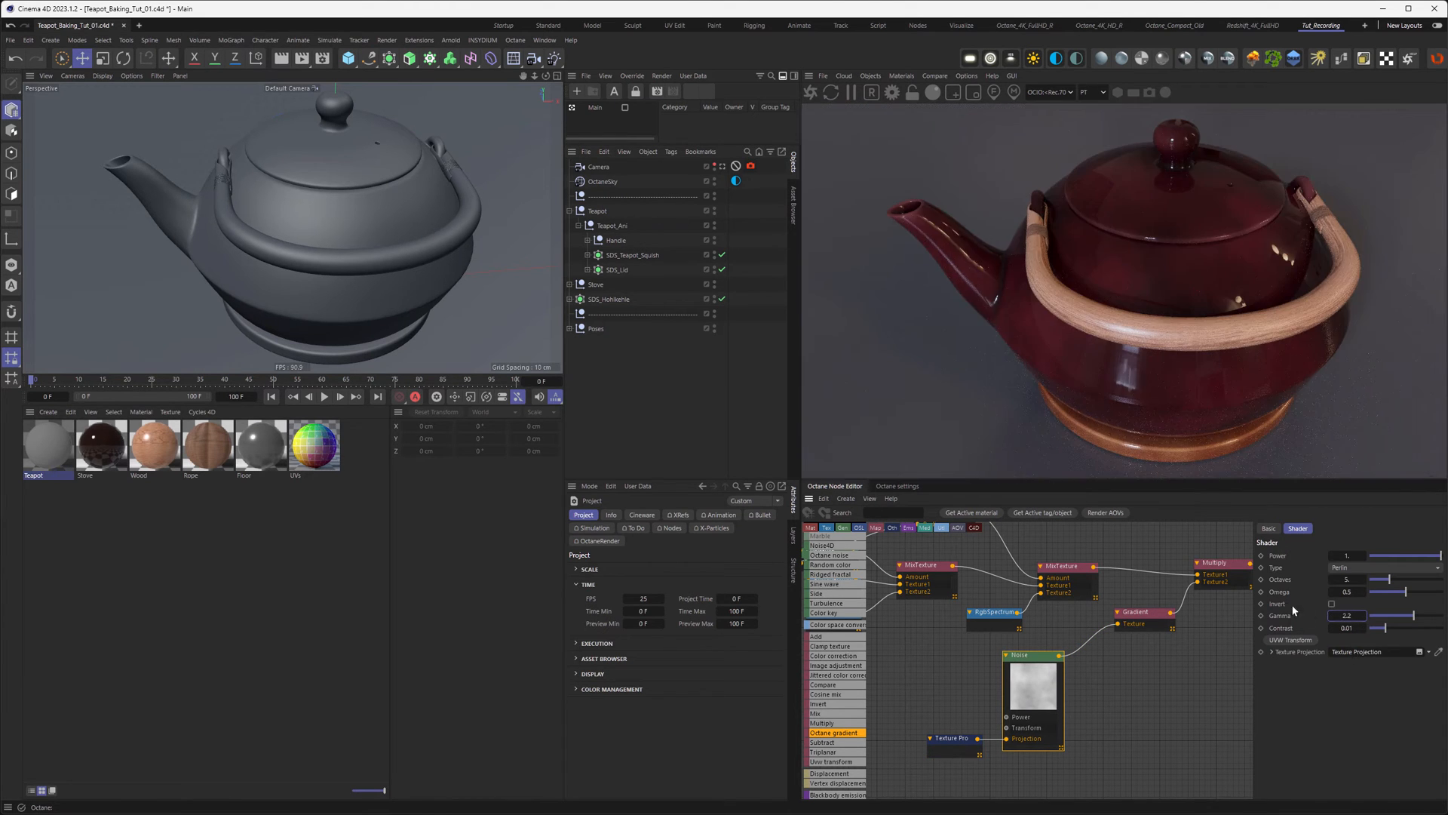
pyautogui.click(1141, 617)
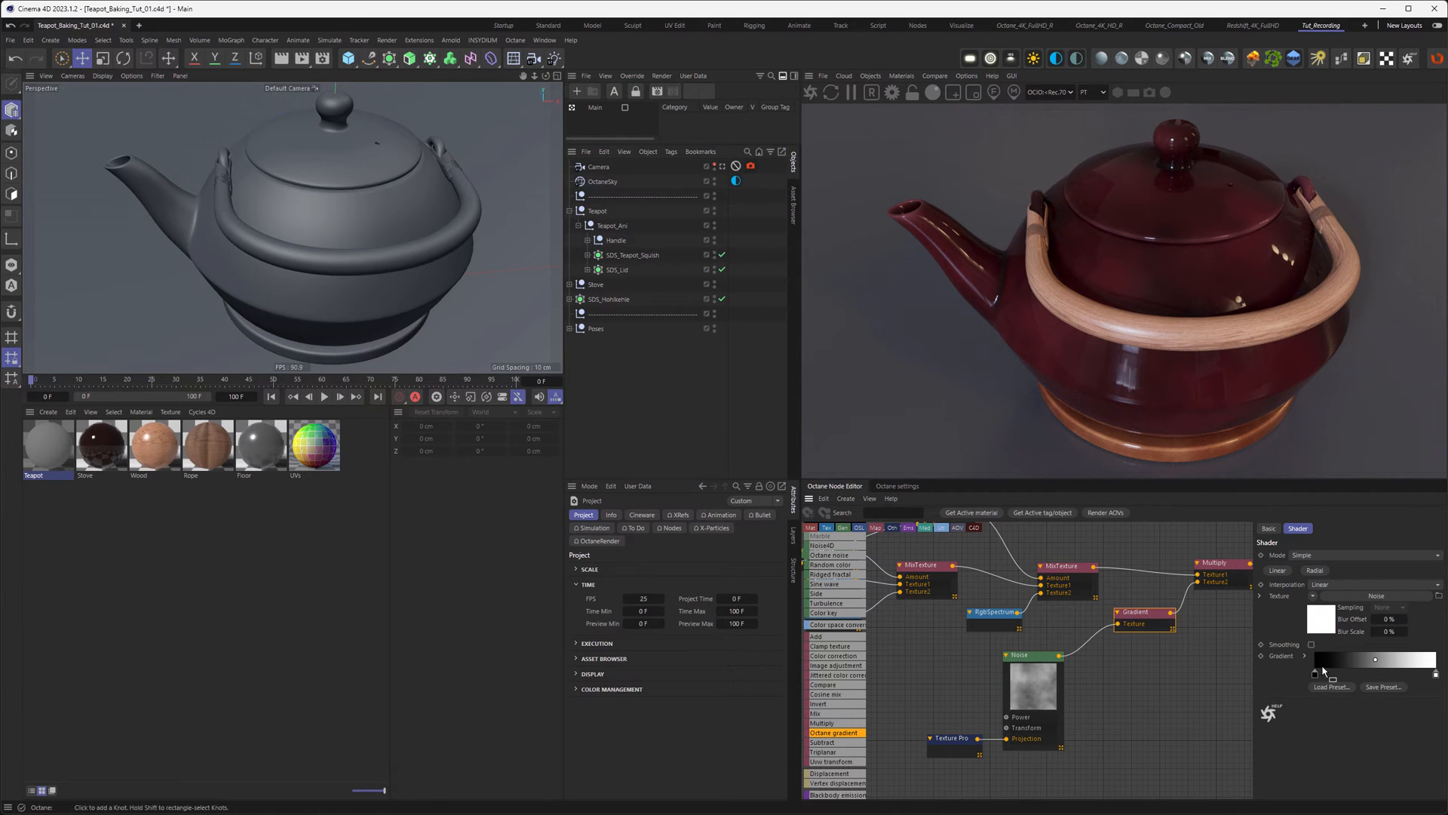
pyautogui.click(1434, 675)
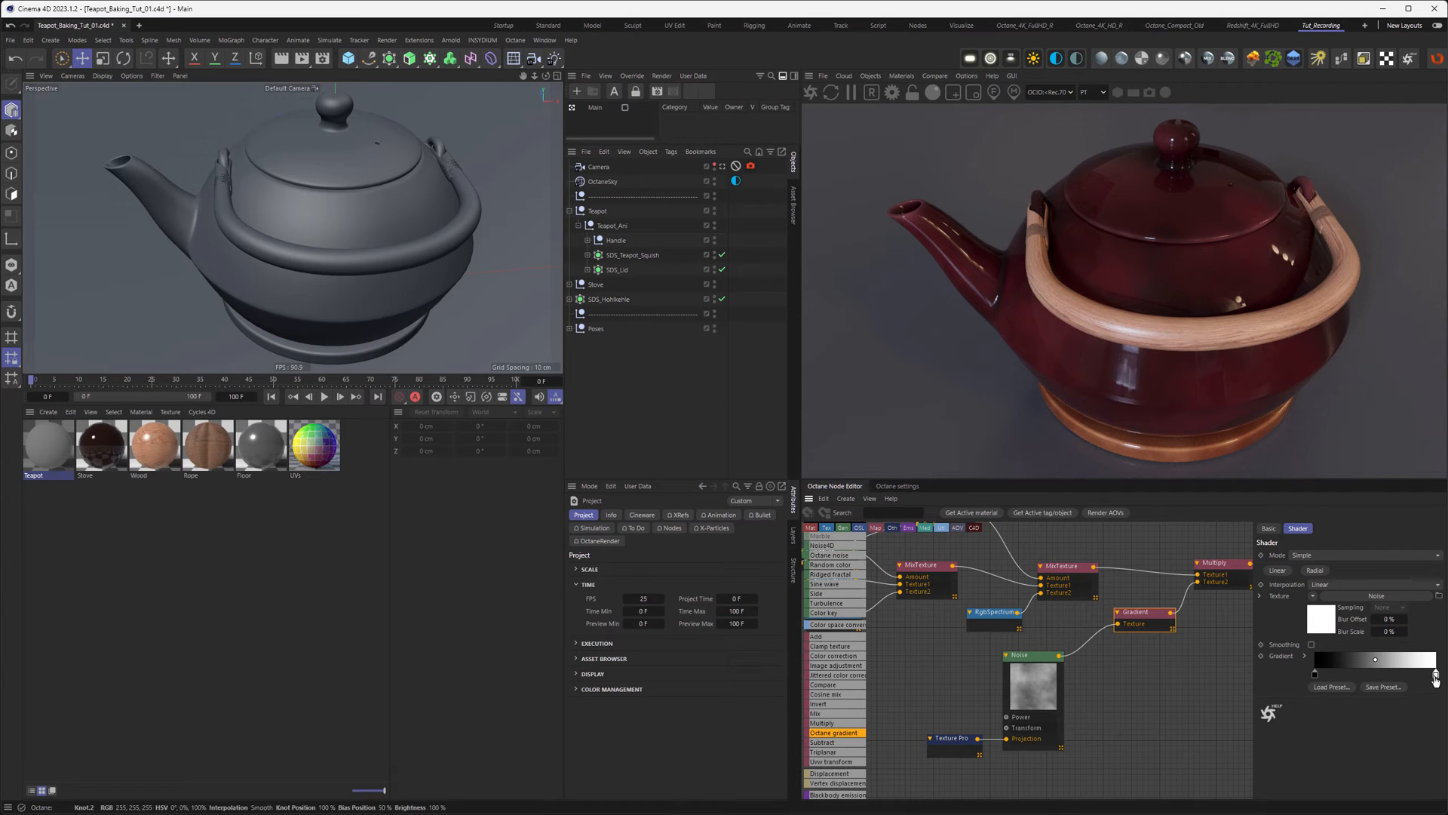
pyautogui.click(1306, 658)
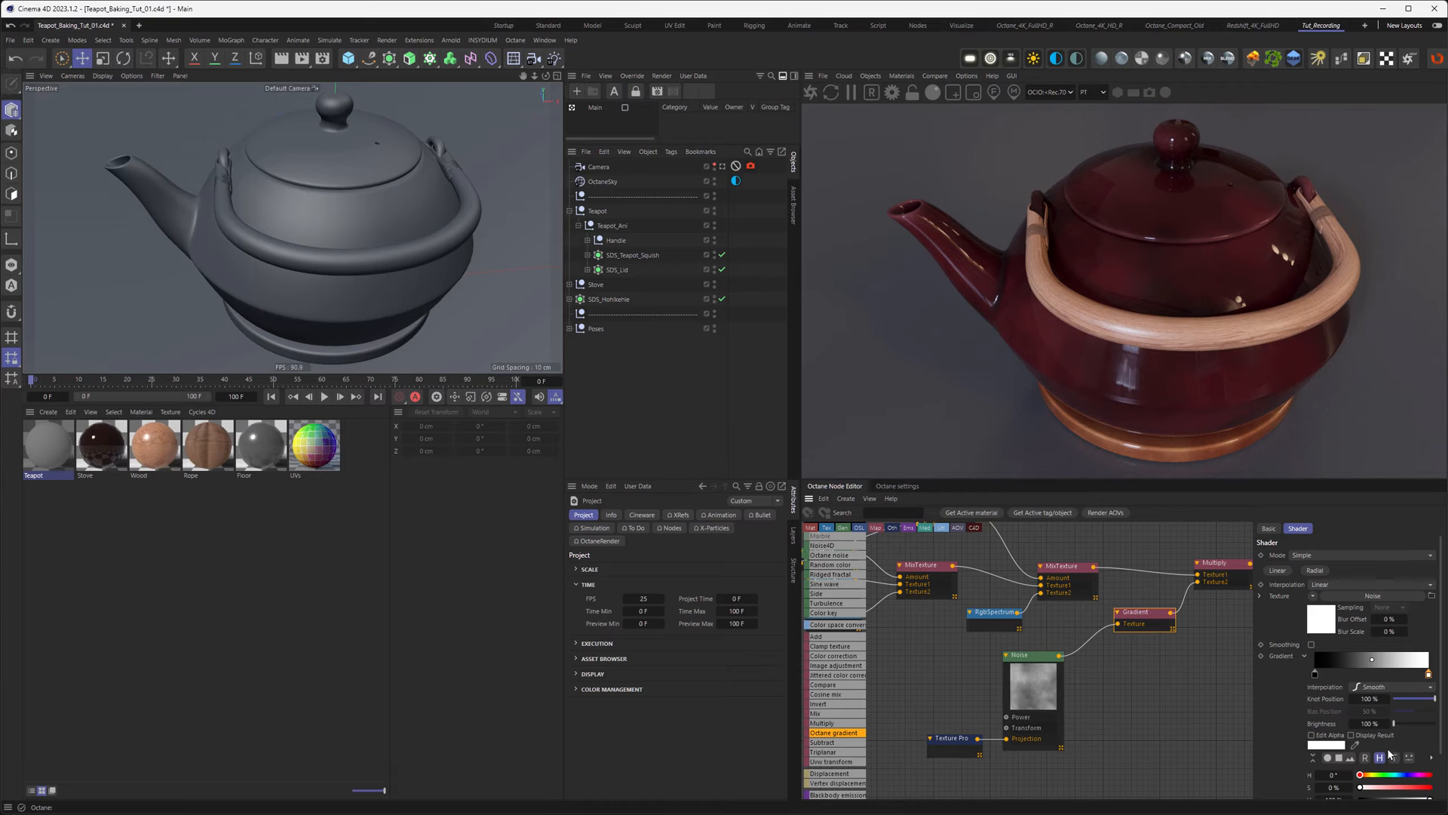
pyautogui.click(1330, 586)
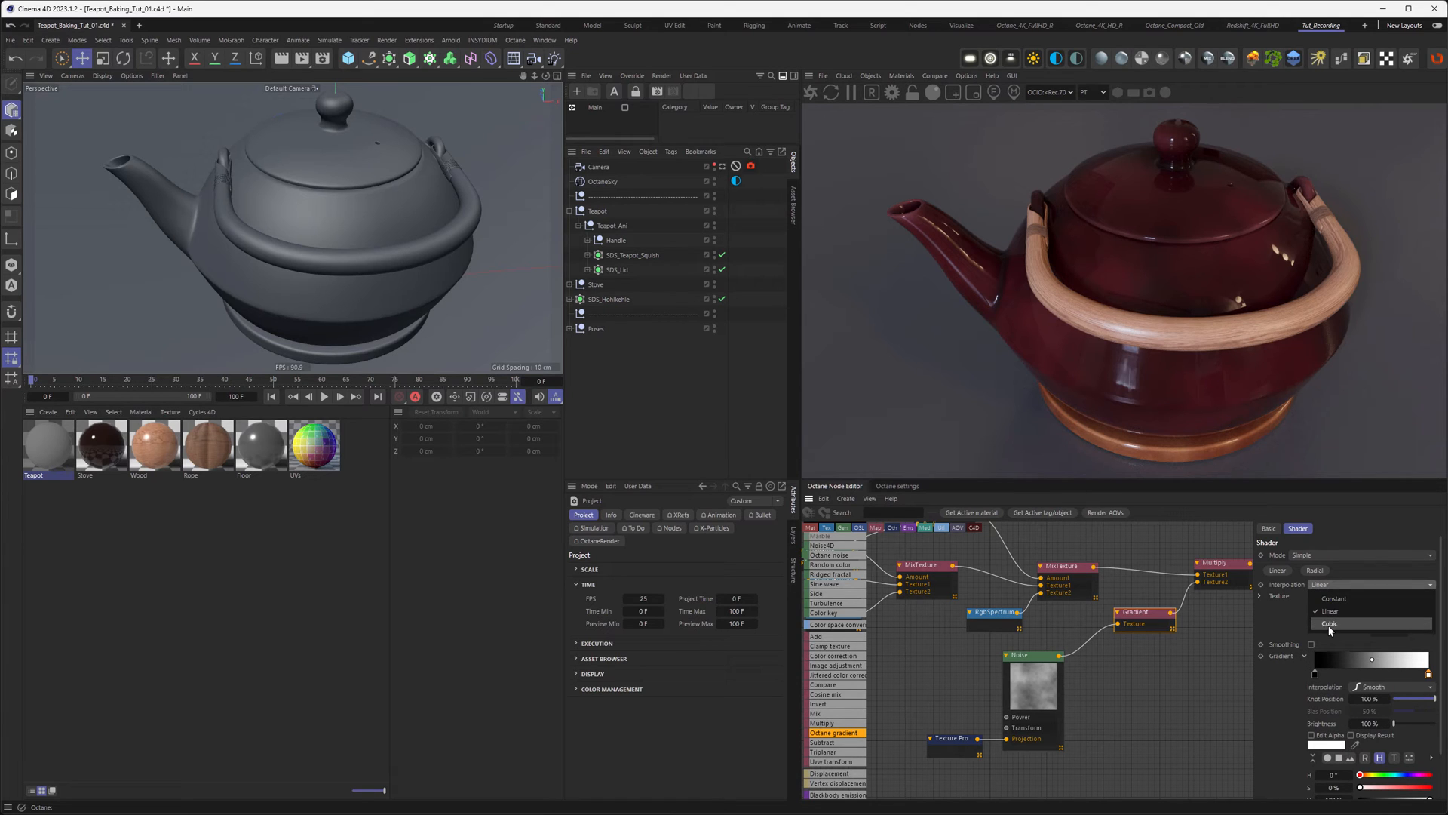
pyautogui.click(1330, 624)
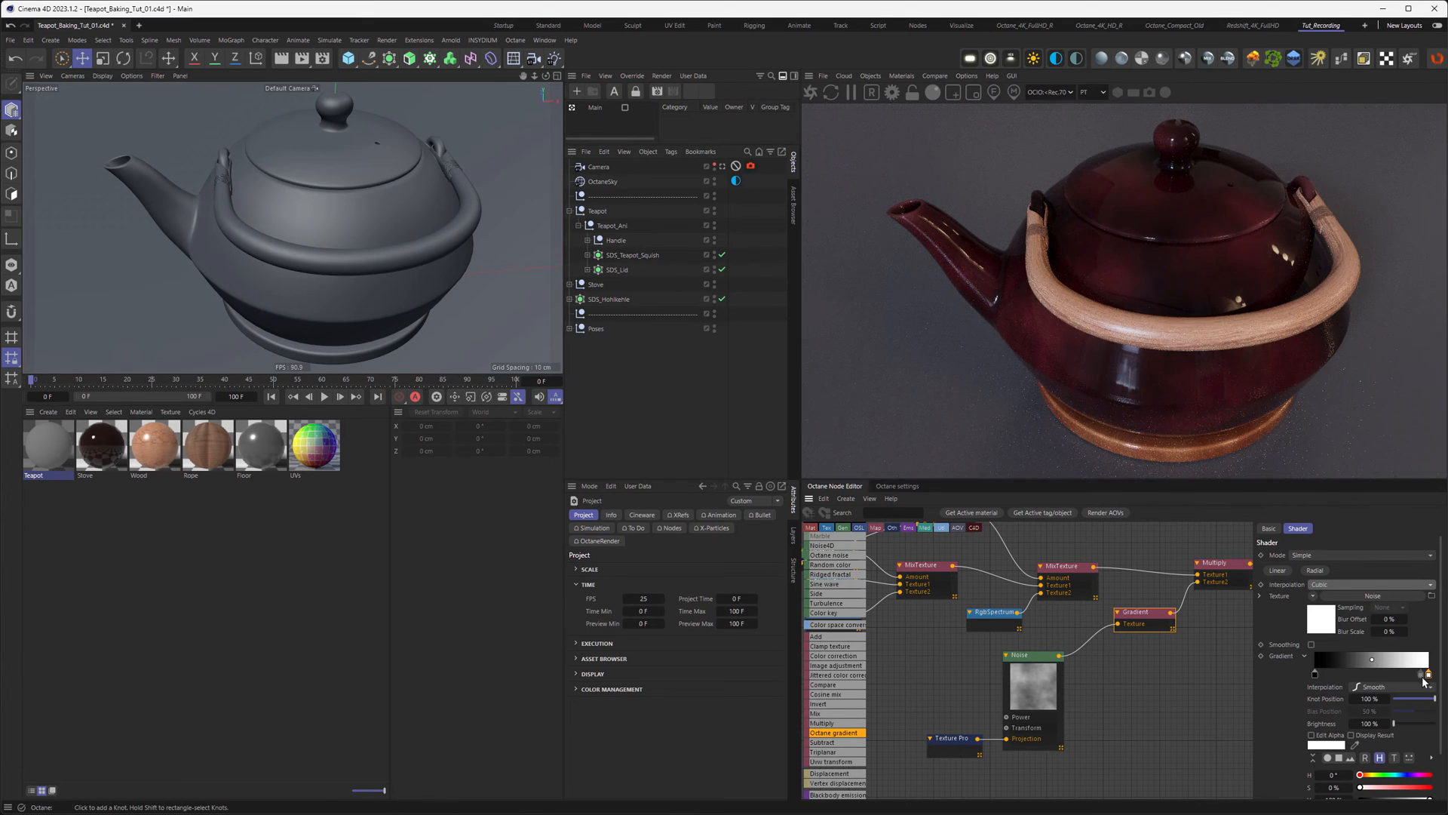
# Step: Move the gradient's white end knot to the 50% position
pyautogui.moveTo(1429, 674); pyautogui.dragTo(1359, 675)
pyautogui.doubleClick(1367, 699)
pyautogui.write('50')
pyautogui.press('Return')
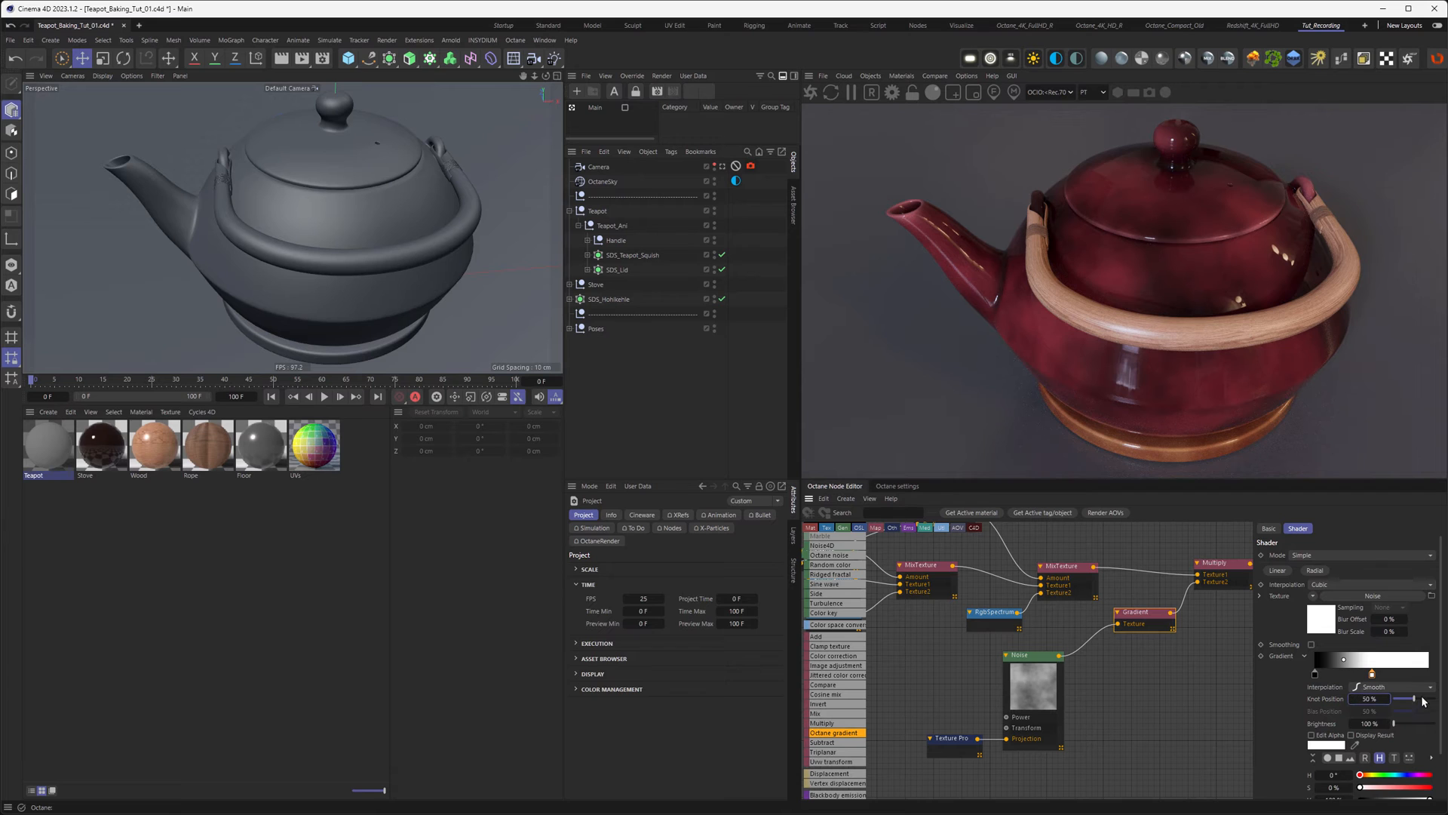
pyautogui.scroll(-2, 1443, 692)
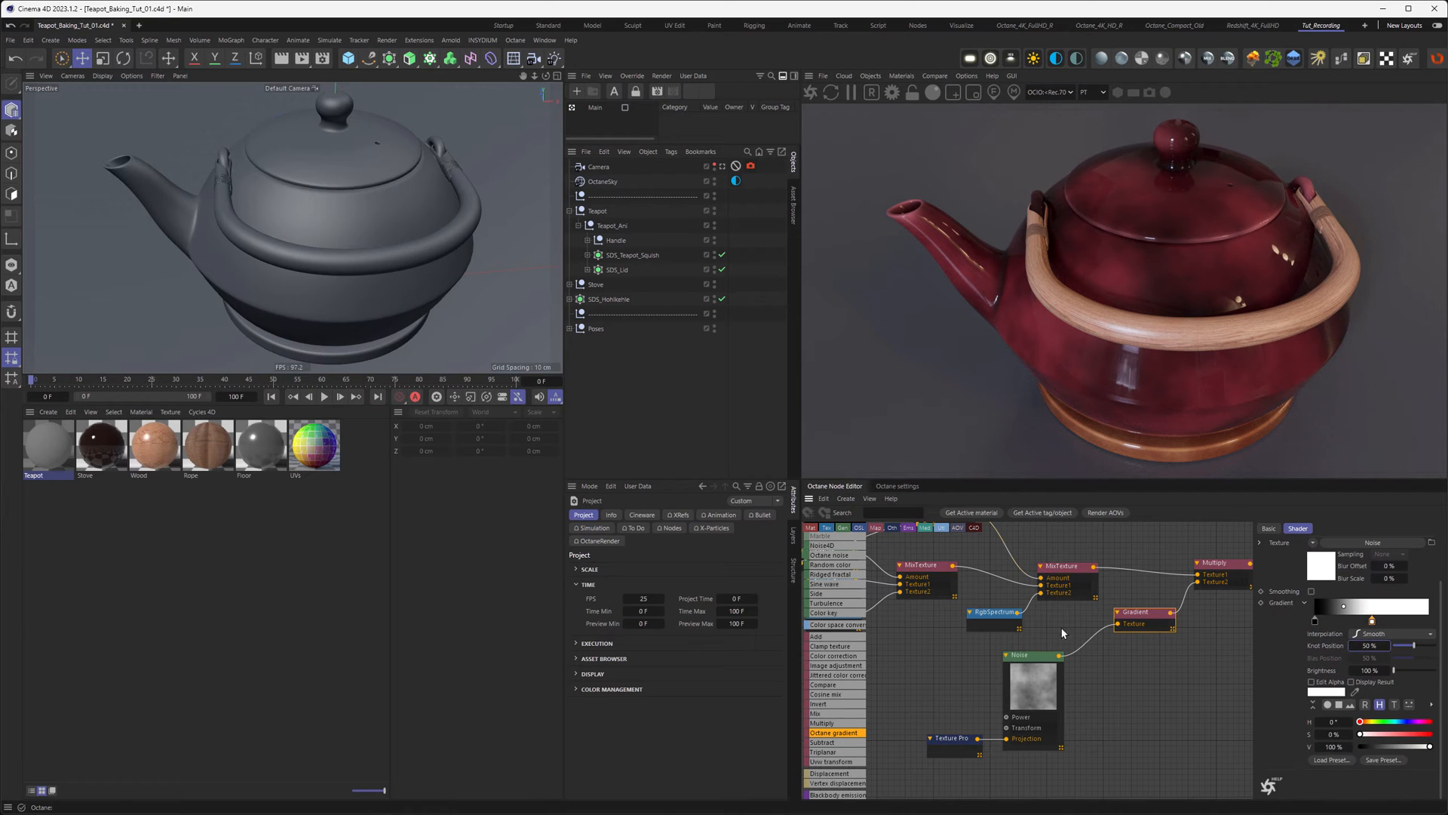
# Step: Make the gradient's dark end knot pale pink: hue 0, saturation 25%, value 75%
pyautogui.click(1316, 619)
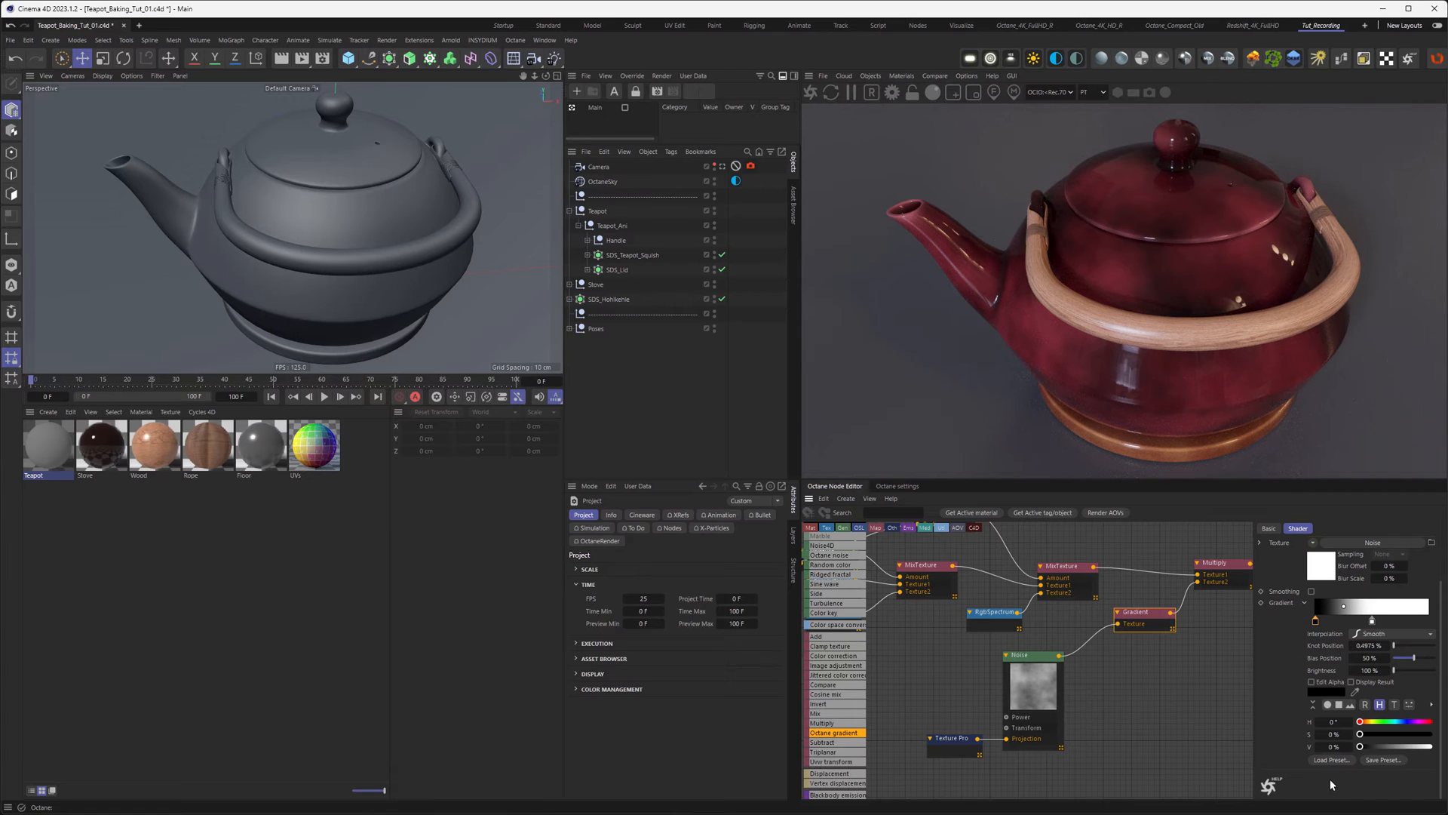
pyautogui.click(1333, 722)
pyautogui.click(1334, 735)
pyautogui.press('Tab')
pyautogui.write('50')
pyautogui.press('Return')
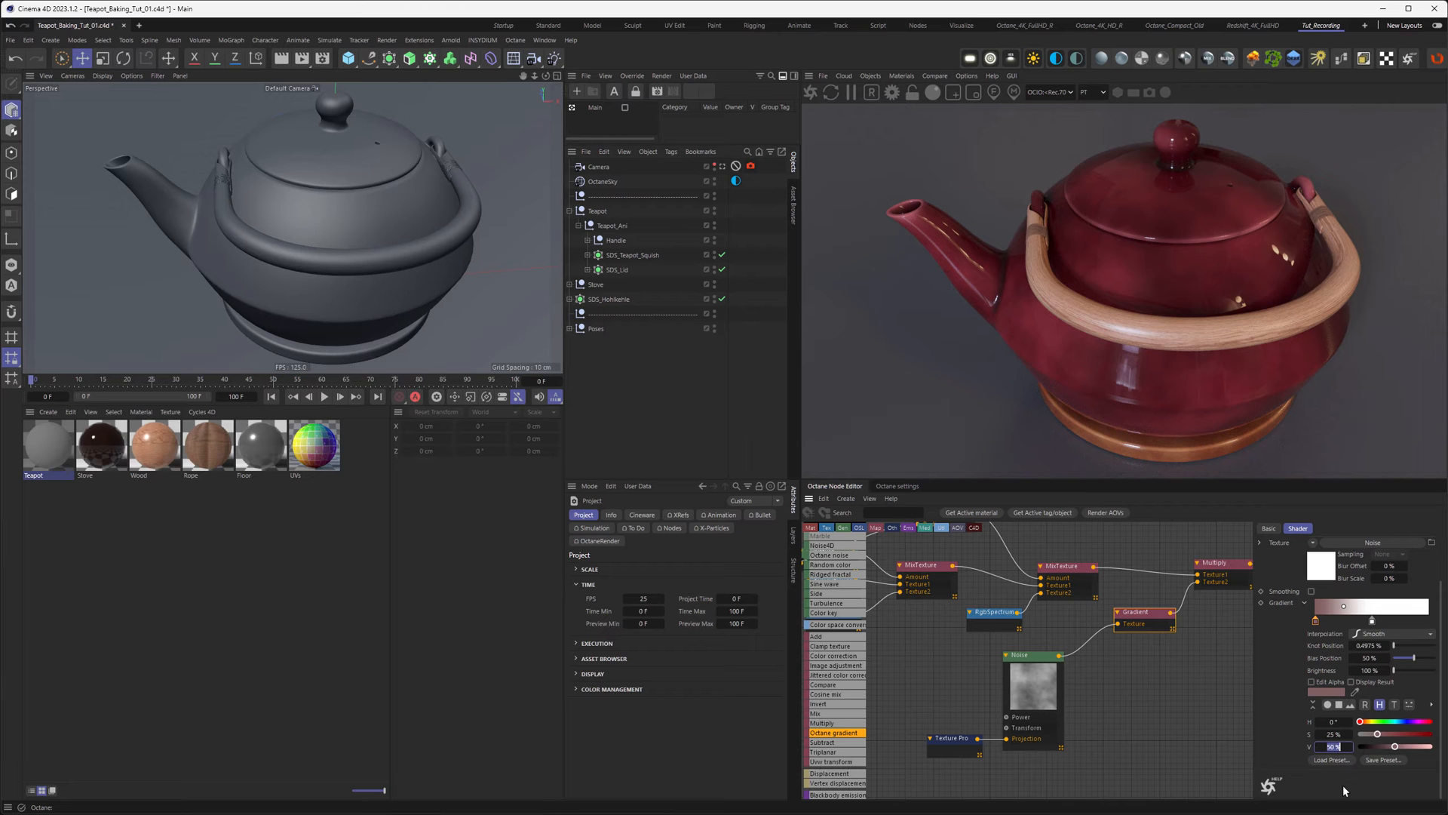
pyautogui.write('75')
pyautogui.press('Return')
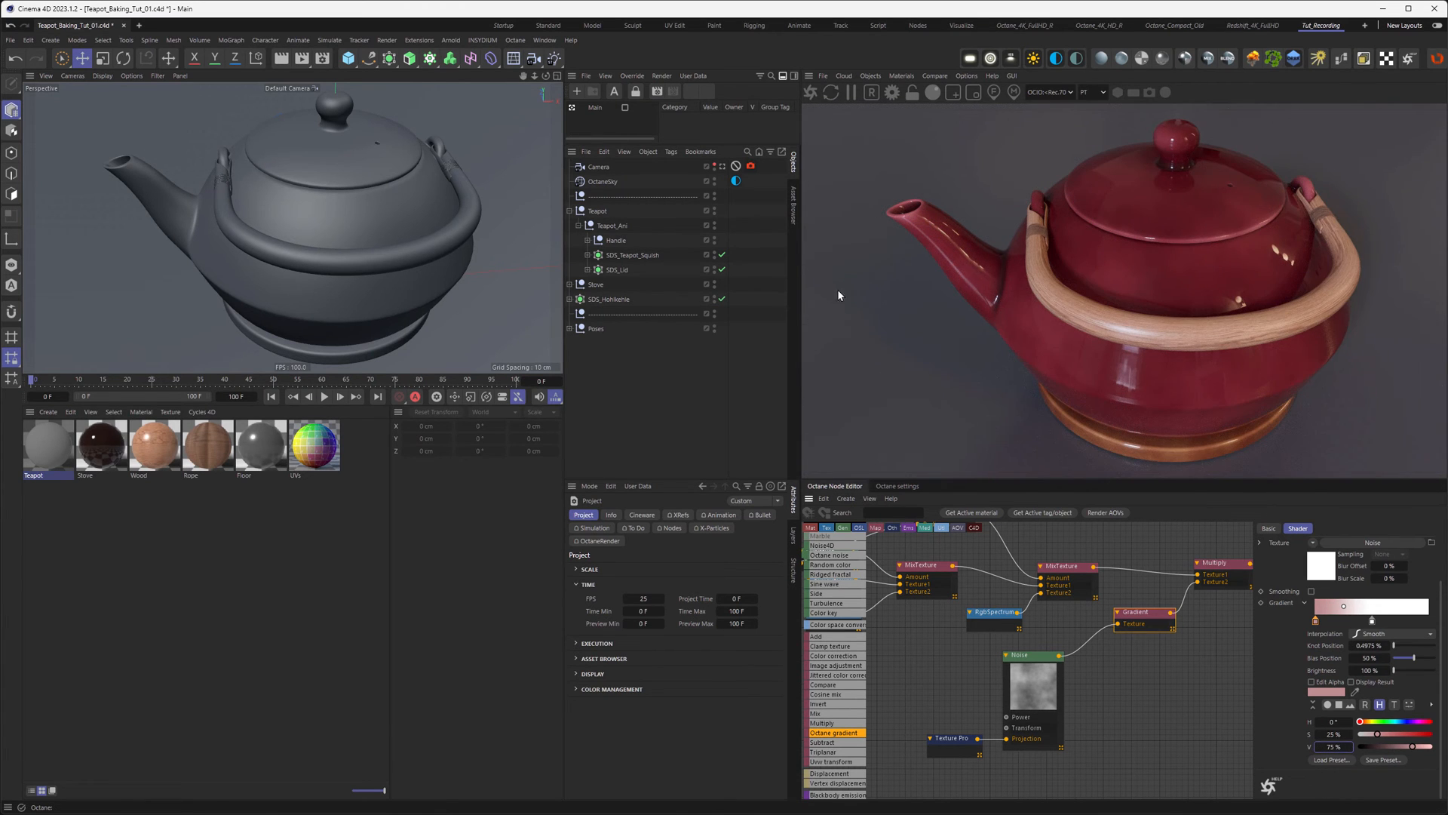
pyautogui.keyDown('alt'); pyautogui.moveTo(349, 197); pyautogui.dragTo(365, 238); pyautogui.keyUp('alt')
pyautogui.moveTo(1112, 627); pyautogui.dragTo(1005, 632, button='middle')
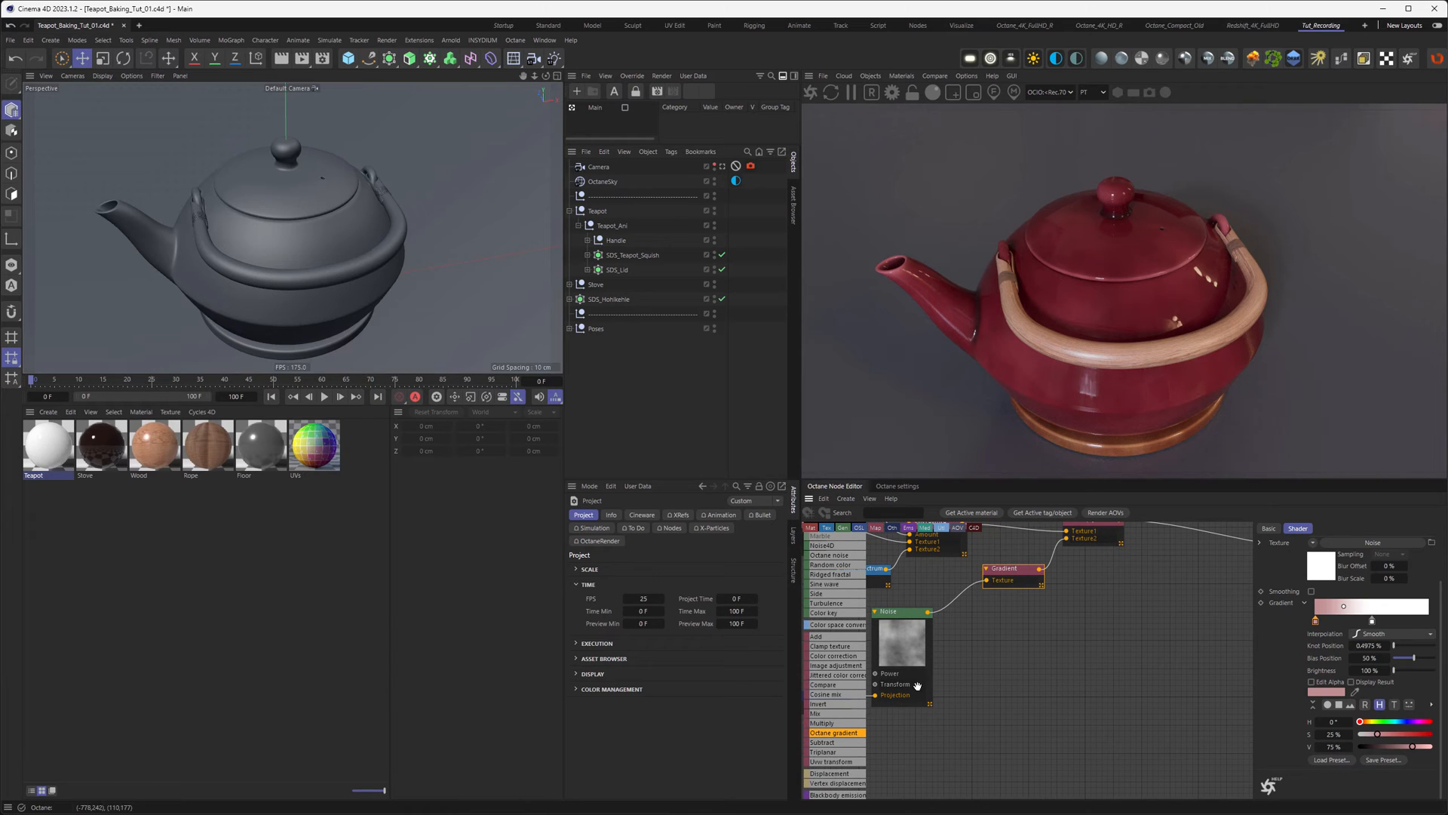
# Step: Duplicate the Multiply node, feeding it the noise and a new Float texture
pyautogui.moveTo(1123, 583); pyautogui.dragTo(1113, 620, button='middle')
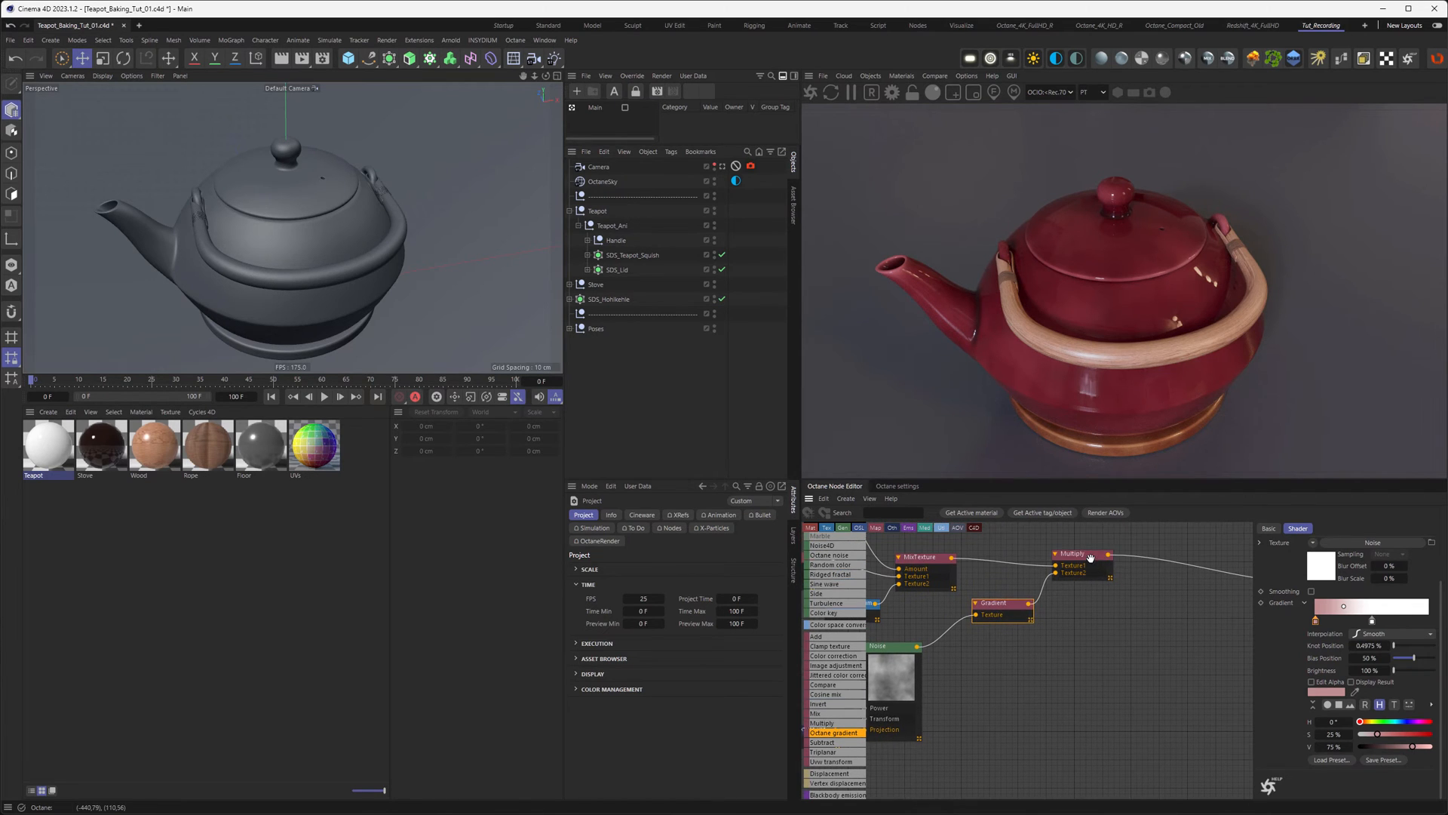
pyautogui.click(1077, 555)
pyautogui.keyDown('ctrl'); pyautogui.moveTo(1077, 555); pyautogui.dragTo(1139, 683); pyautogui.keyUp('ctrl')
pyautogui.moveTo(918, 646); pyautogui.dragTo(1118, 694)
pyautogui.scroll(10, 837, 665)
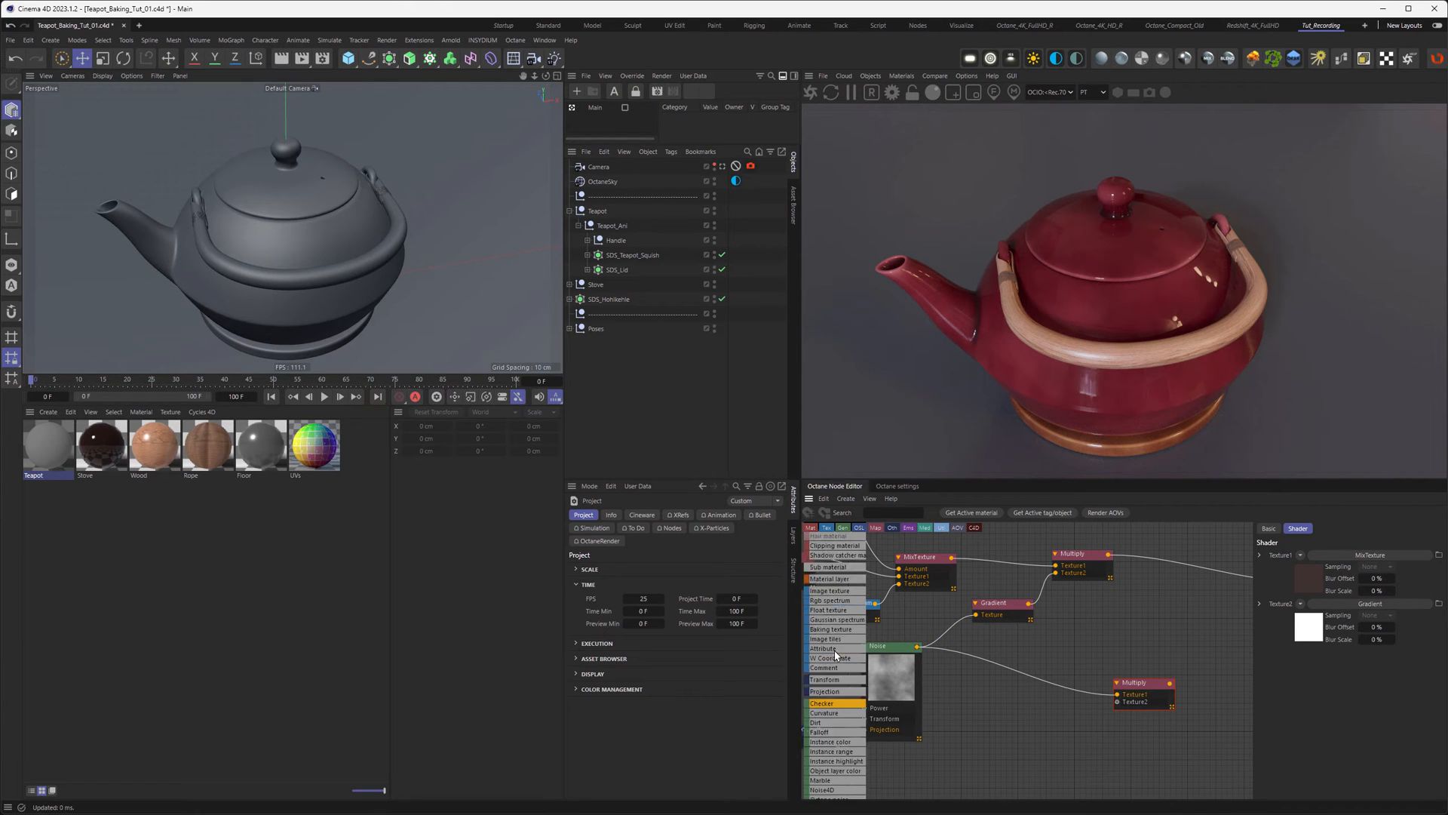
pyautogui.moveTo(1073, 710); pyautogui.dragTo(1117, 702)
pyautogui.moveTo(1127, 653); pyautogui.dragTo(955, 614, button='middle')
# Step: Wire the new Multiply into the material's Bump and set the Float texture to 0.1
pyautogui.moveTo(997, 645); pyautogui.dragTo(1131, 594)
pyautogui.moveTo(897, 670); pyautogui.dragTo(1018, 655, button='middle')
pyautogui.moveTo(1018, 655); pyautogui.dragTo(1004, 648)
pyautogui.moveTo(1312, 555); pyautogui.dragTo(1301, 555)
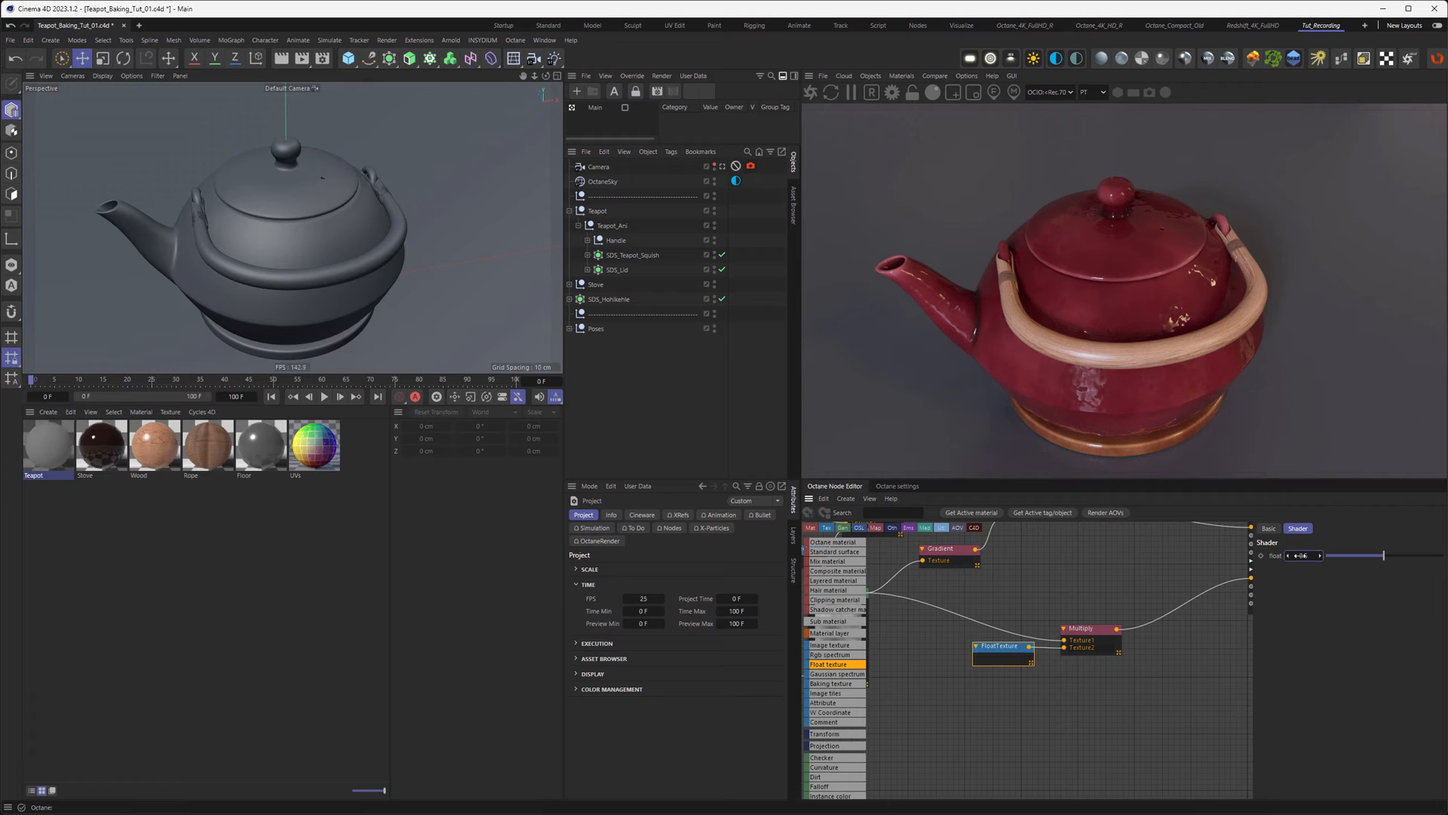
pyautogui.click(1305, 555)
pyautogui.write('0.1')
pyautogui.press('Return')
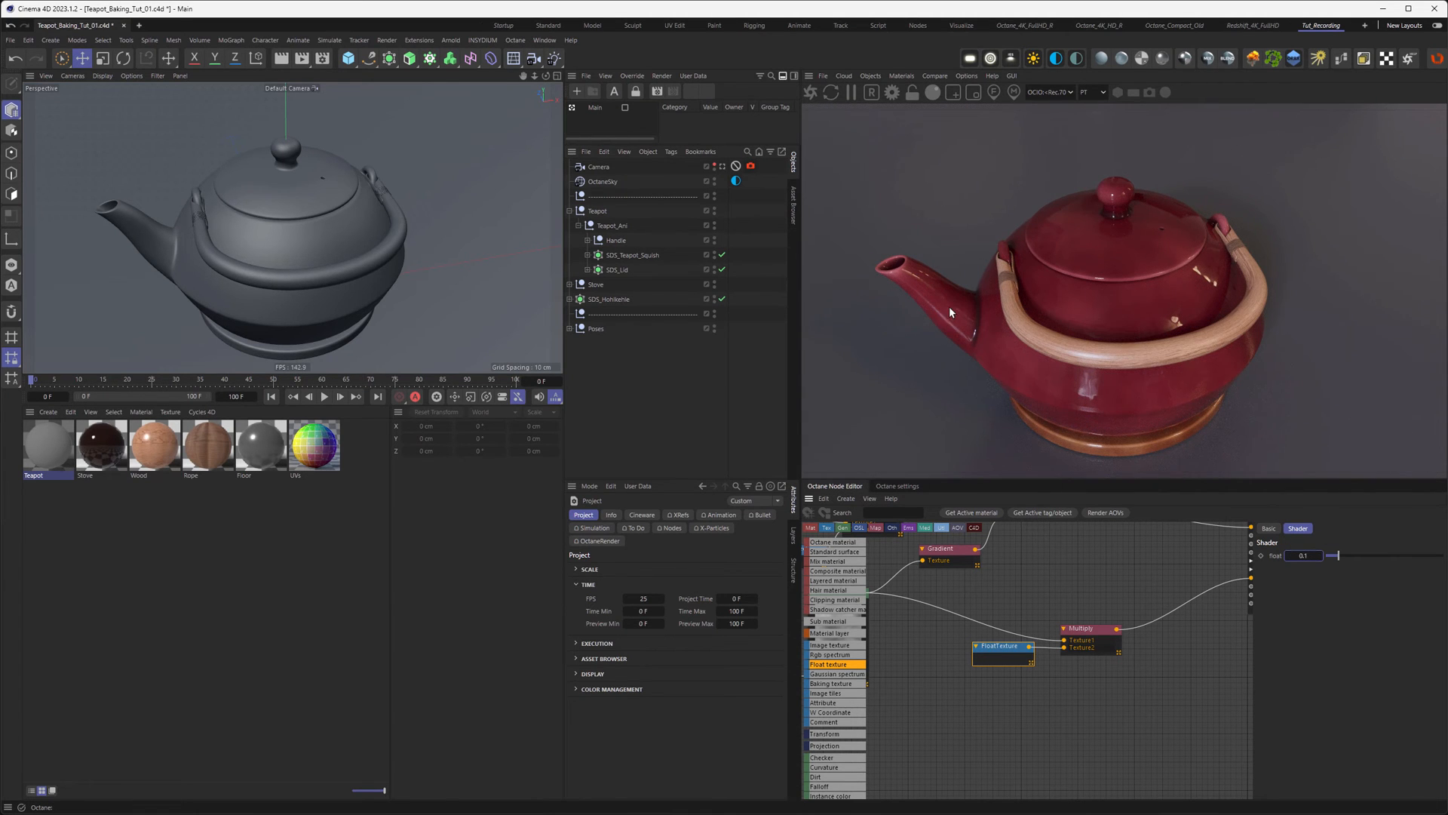
pyautogui.moveTo(202, 220)
pyautogui.keyDown('alt'); pyautogui.mouseDown()
pyautogui.moveTo(254, 179)
pyautogui.moveTo(246, 165)
pyautogui.moveTo(167, 165)
pyautogui.moveTo(196, 209)
pyautogui.mouseUp(); pyautogui.keyUp('alt')
pyautogui.keyDown('alt'); pyautogui.moveTo(196, 209); pyautogui.dragTo(240, 225, button='middle'); pyautogui.keyUp('alt')
pyautogui.moveTo(314, 243)
pyautogui.keyDown('alt'); pyautogui.mouseDown()
pyautogui.moveTo(383, 233)
pyautogui.moveTo(315, 242)
pyautogui.mouseUp(); pyautogui.keyUp('alt')
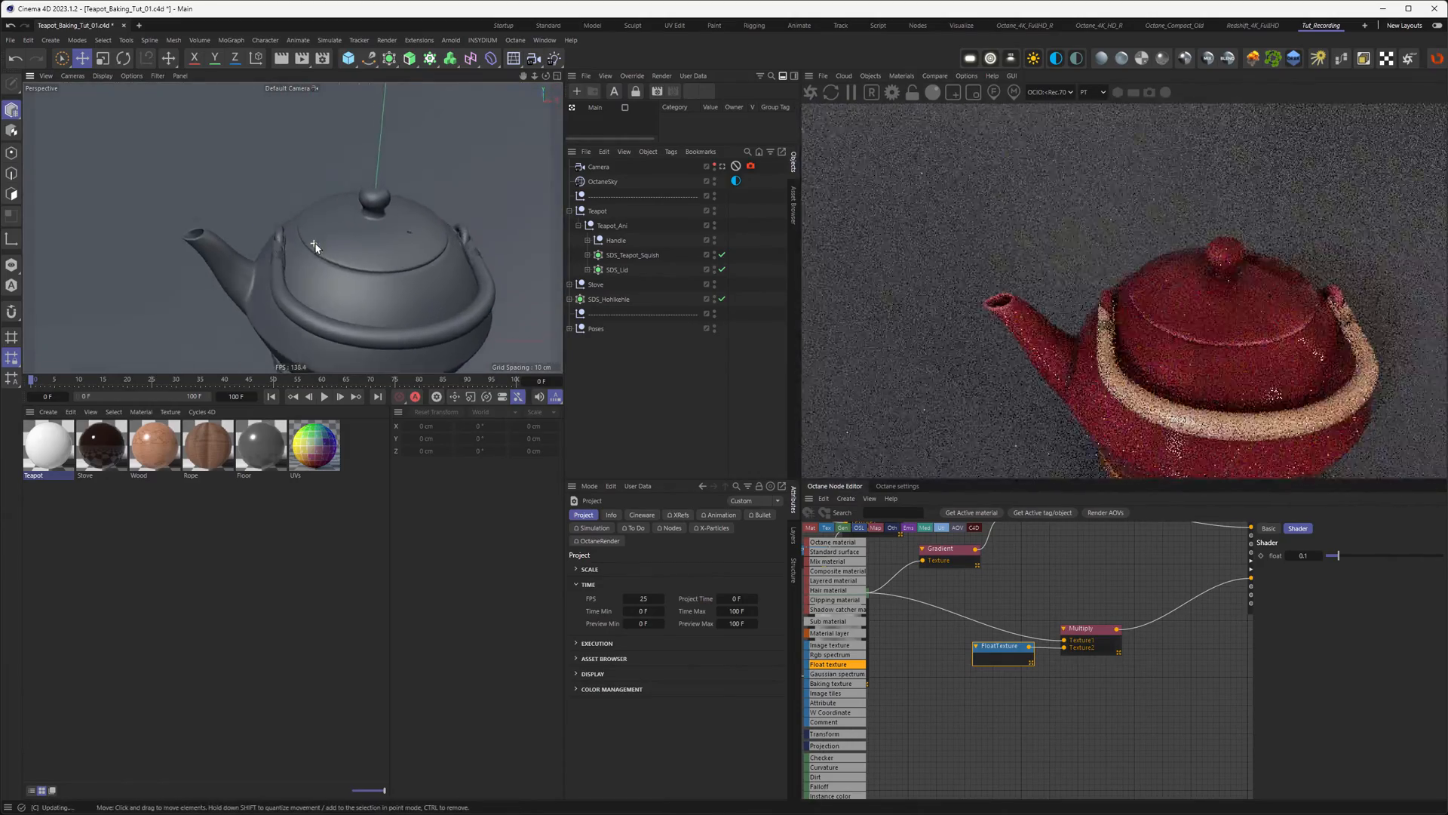
pyautogui.keyDown('alt'); pyautogui.moveTo(354, 264); pyautogui.dragTo(290, 221, button='middle'); pyautogui.keyUp('alt')
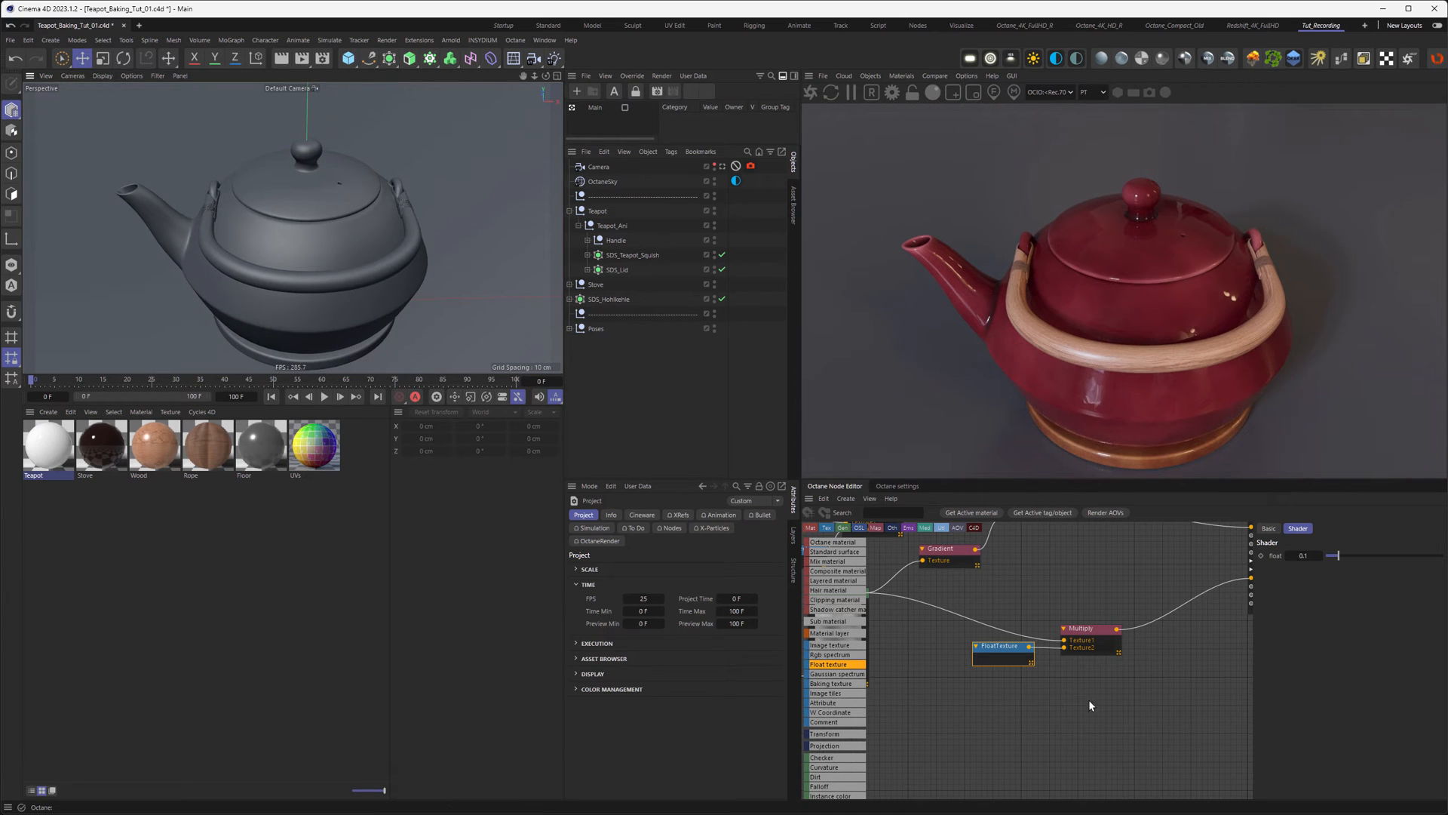
# Step: Rearrange the FloatTexture, Multiply, RgbSpectrum, MixTexture and Curvature nodes into a tidier layout
pyautogui.moveTo(984, 594); pyautogui.dragTo(1049, 638, button='middle')
pyautogui.moveTo(1129, 729); pyautogui.dragTo(1079, 682)
pyautogui.moveTo(1076, 708); pyautogui.dragTo(975, 704)
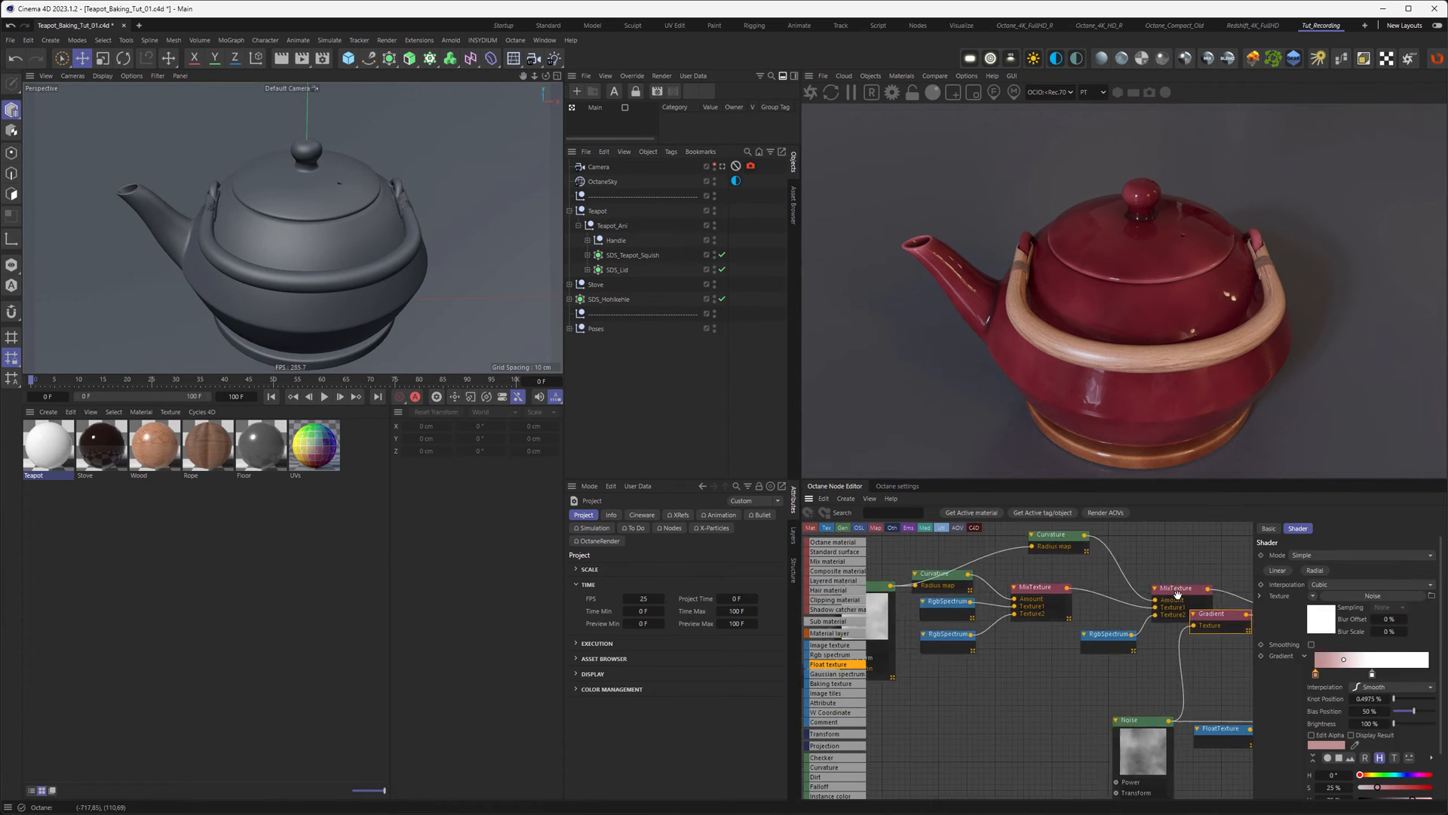
pyautogui.click(1112, 610)
pyautogui.moveTo(1074, 653); pyautogui.dragTo(1070, 632)
pyautogui.moveTo(997, 605); pyautogui.dragTo(986, 625)
pyautogui.moveTo(986, 625); pyautogui.dragTo(1148, 599, button='middle')
pyautogui.moveTo(1073, 625); pyautogui.dragTo(1004, 616)
pyautogui.keyDown('ctrl'); pyautogui.moveTo(1071, 575); pyautogui.dragTo(938, 614); pyautogui.keyUp('ctrl')
pyautogui.moveTo(1181, 533); pyautogui.dragTo(1074, 599)
pyautogui.moveTo(1074, 599); pyautogui.dragTo(989, 647, button='middle')
# Step: Move the Noise, Texture Projection, FloatTexture and Multiply node group up in the graph
pyautogui.click(920, 665)
pyautogui.moveTo(1149, 710); pyautogui.dragTo(983, 637, button='middle')
pyautogui.moveTo(983, 637); pyautogui.dragTo(1234, 764)
pyautogui.moveTo(1008, 653); pyautogui.dragTo(970, 634, button='middle')
pyautogui.moveTo(1162, 642); pyautogui.dragTo(1161, 595)
pyautogui.moveTo(1161, 595); pyautogui.dragTo(1208, 658, button='middle')
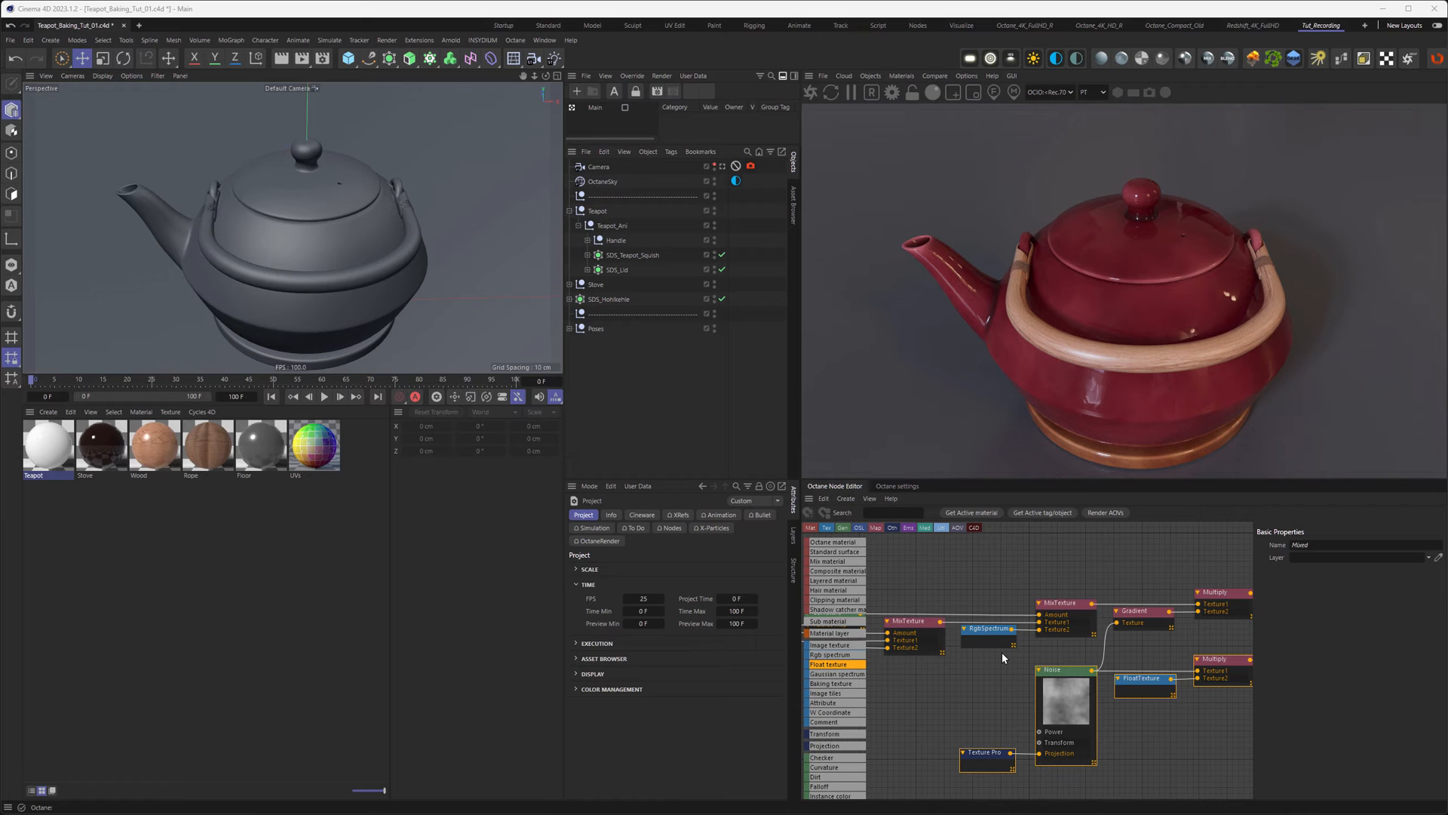
# Step: Expand SDS_Teapot_Squish and make Teapot_B_01's FFD cage visible in the viewport
pyautogui.click(587, 255)
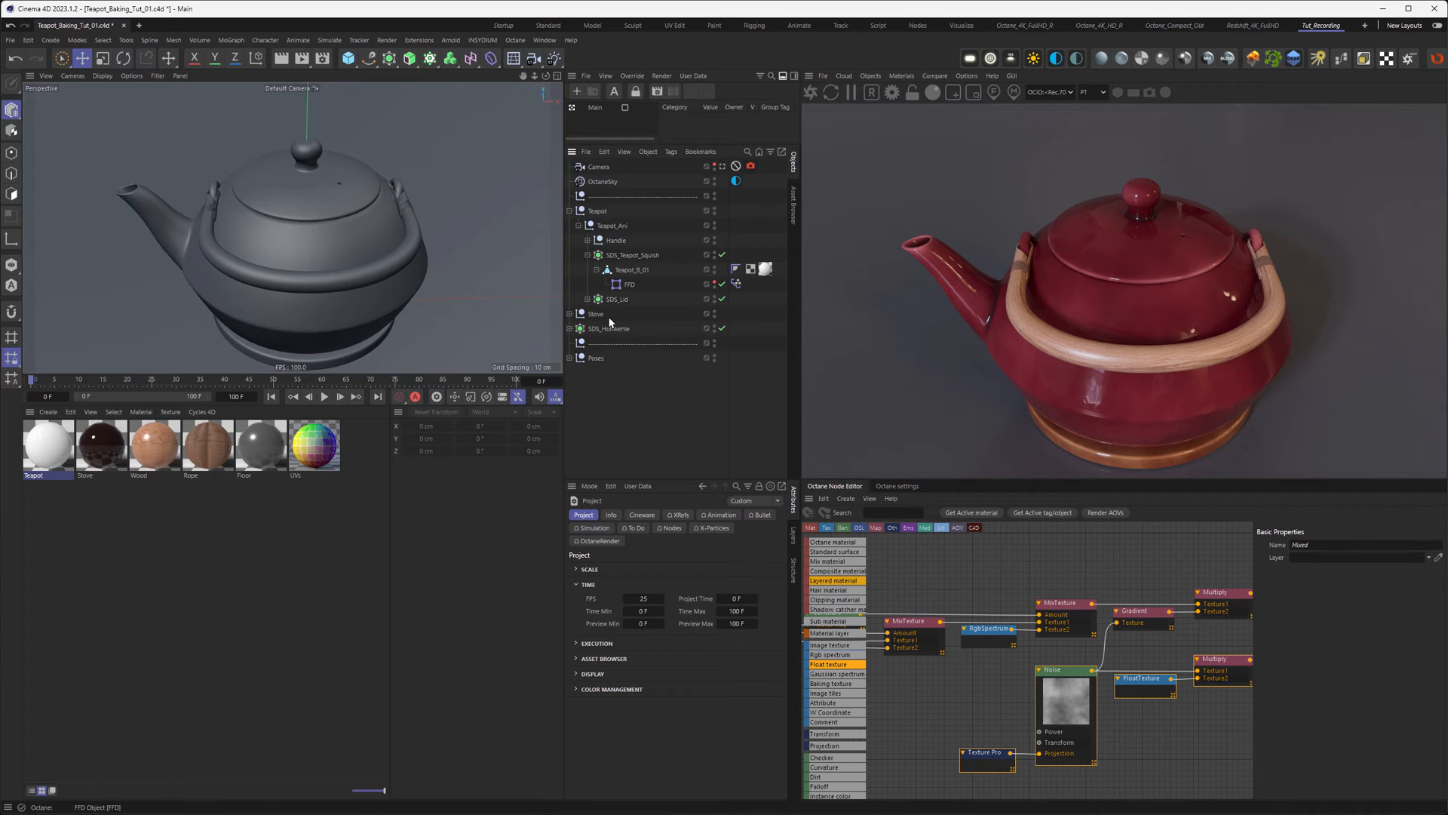
pyautogui.click(629, 270)
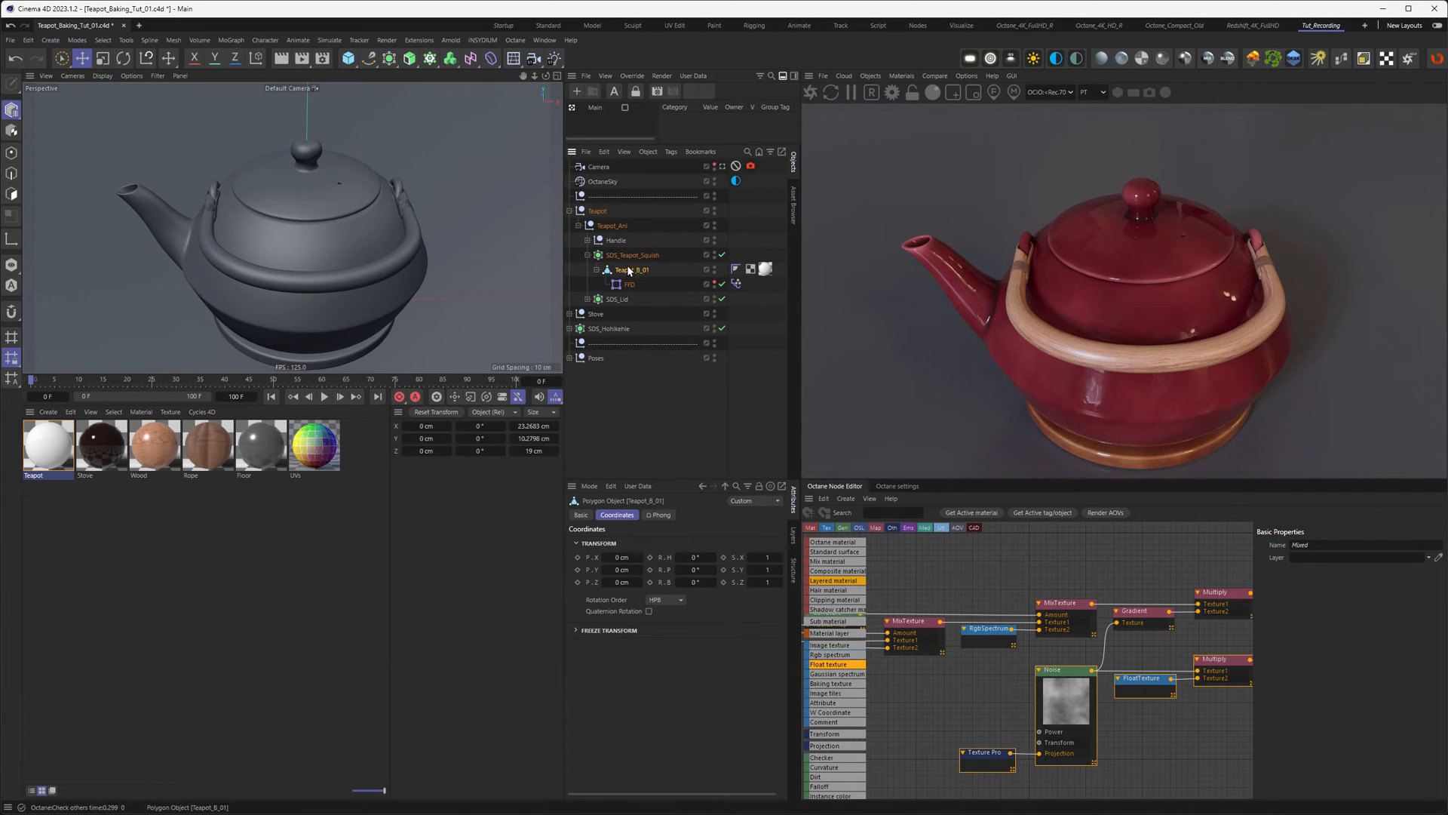
pyautogui.click(714, 283)
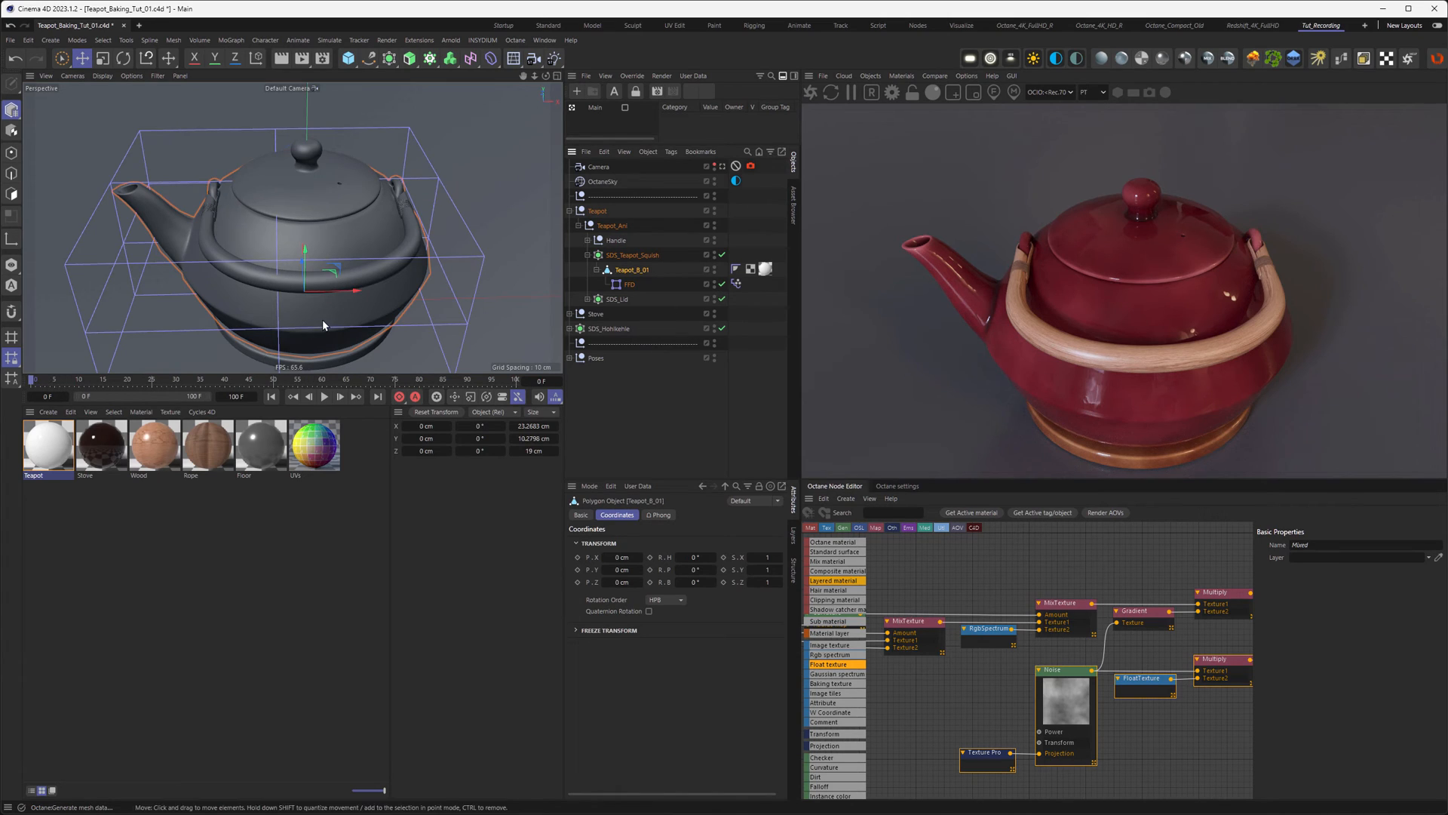
# Step: Preview the squash animation up to frame 33 and show the Texture Projection node's settings
pyautogui.keyDown('alt'); pyautogui.moveTo(323, 320); pyautogui.dragTo(300, 331, button='right'); pyautogui.keyUp('alt')
pyautogui.keyDown('alt'); pyautogui.moveTo(300, 331); pyautogui.dragTo(195, 322); pyautogui.keyUp('alt')
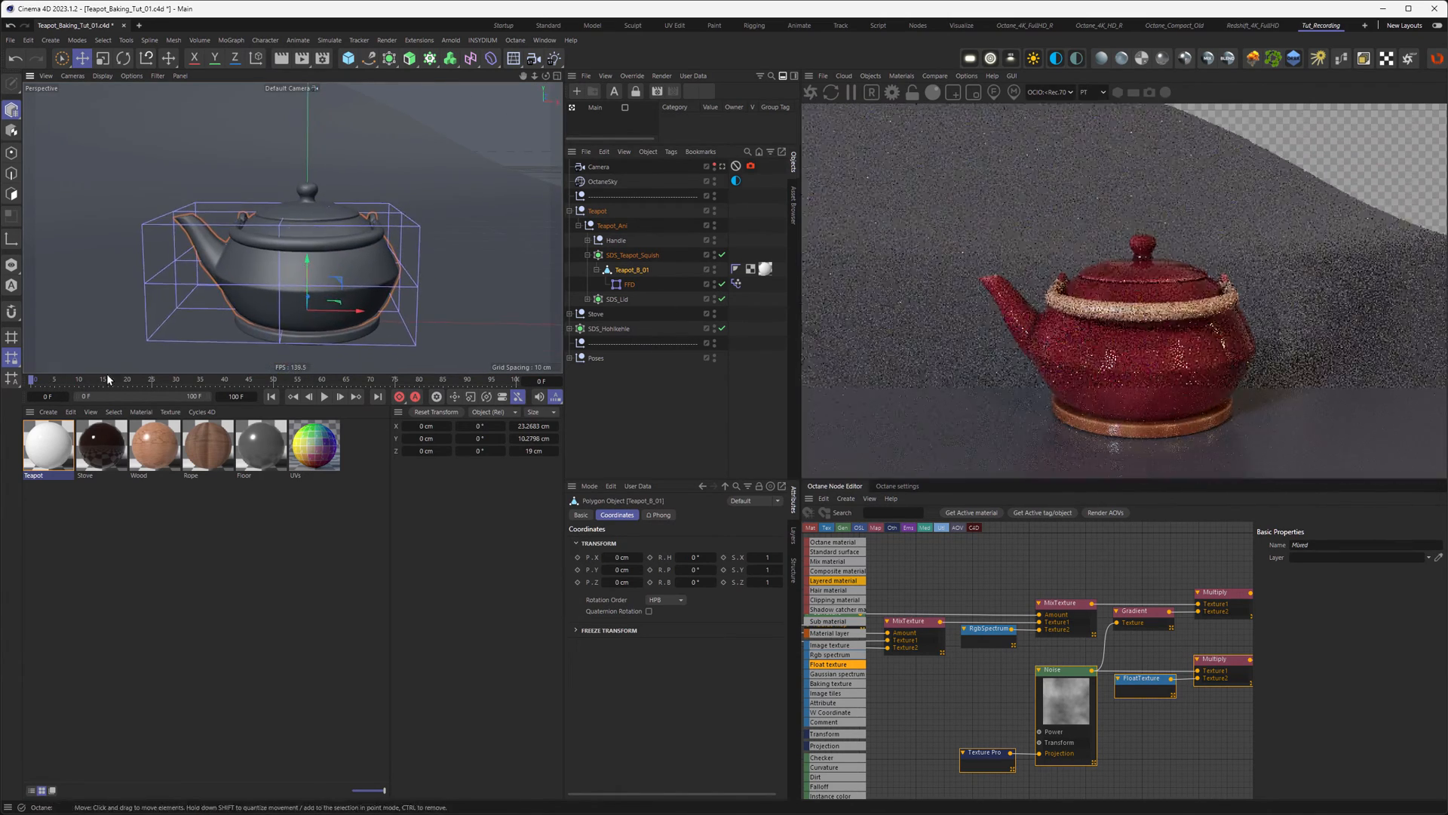
pyautogui.moveTo(30, 383); pyautogui.dragTo(195, 392)
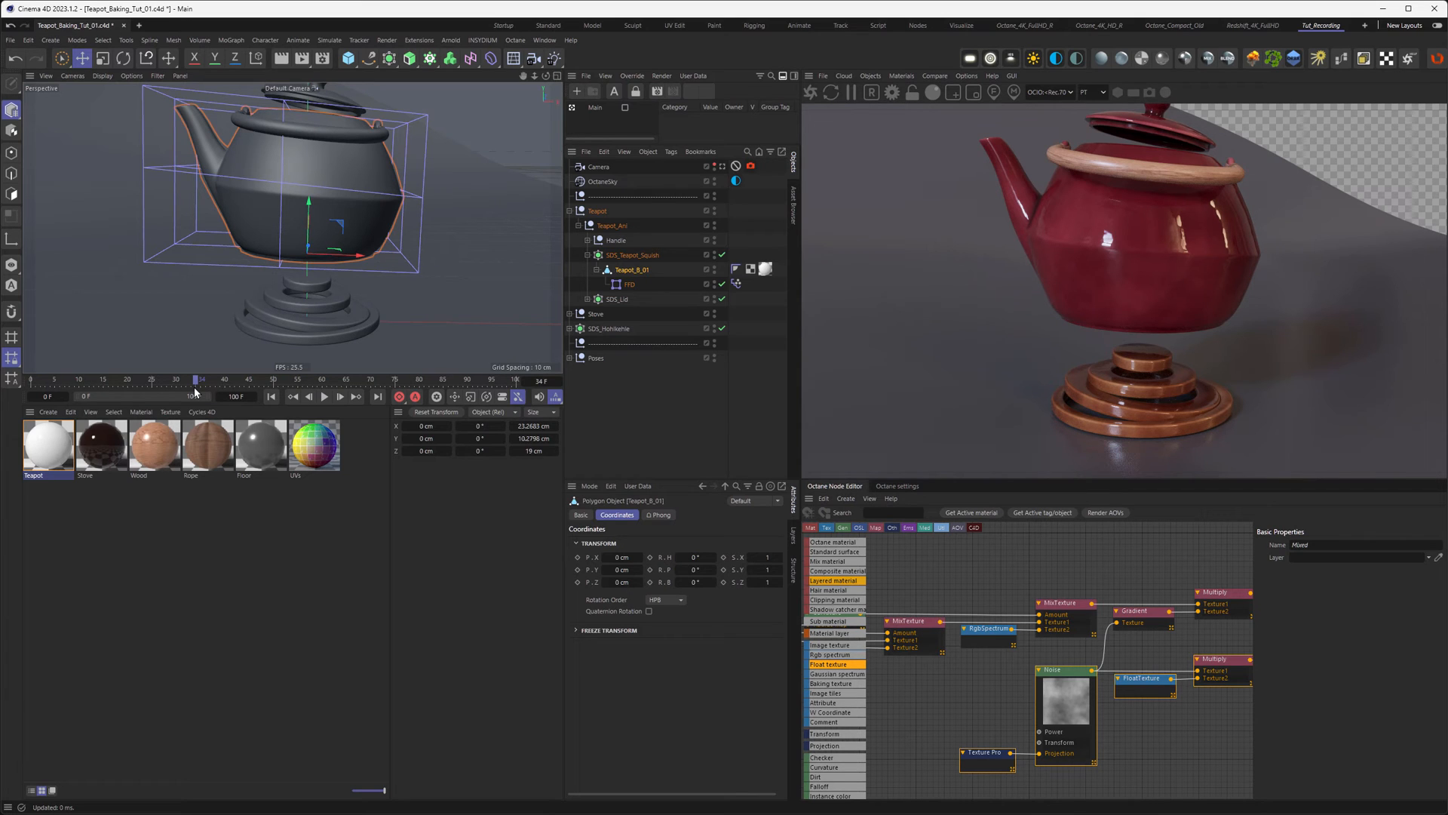
pyautogui.click(979, 747)
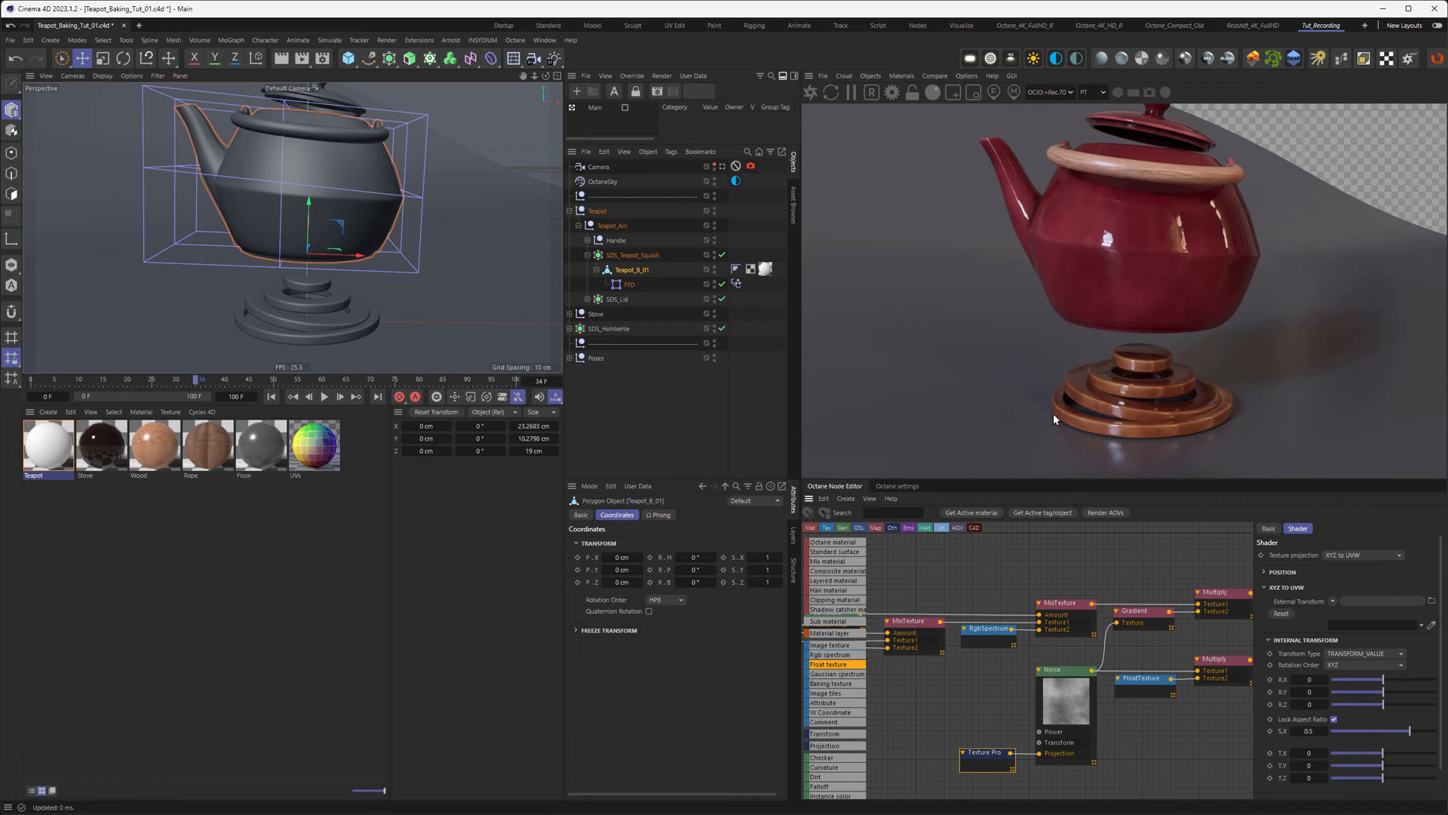
# Step: Solo the Noise node, scrub frames 27–34 and back to 0, then hide the FFD cage and deselect all
pyautogui.rightClick(1074, 666)
pyautogui.click(1077, 692)
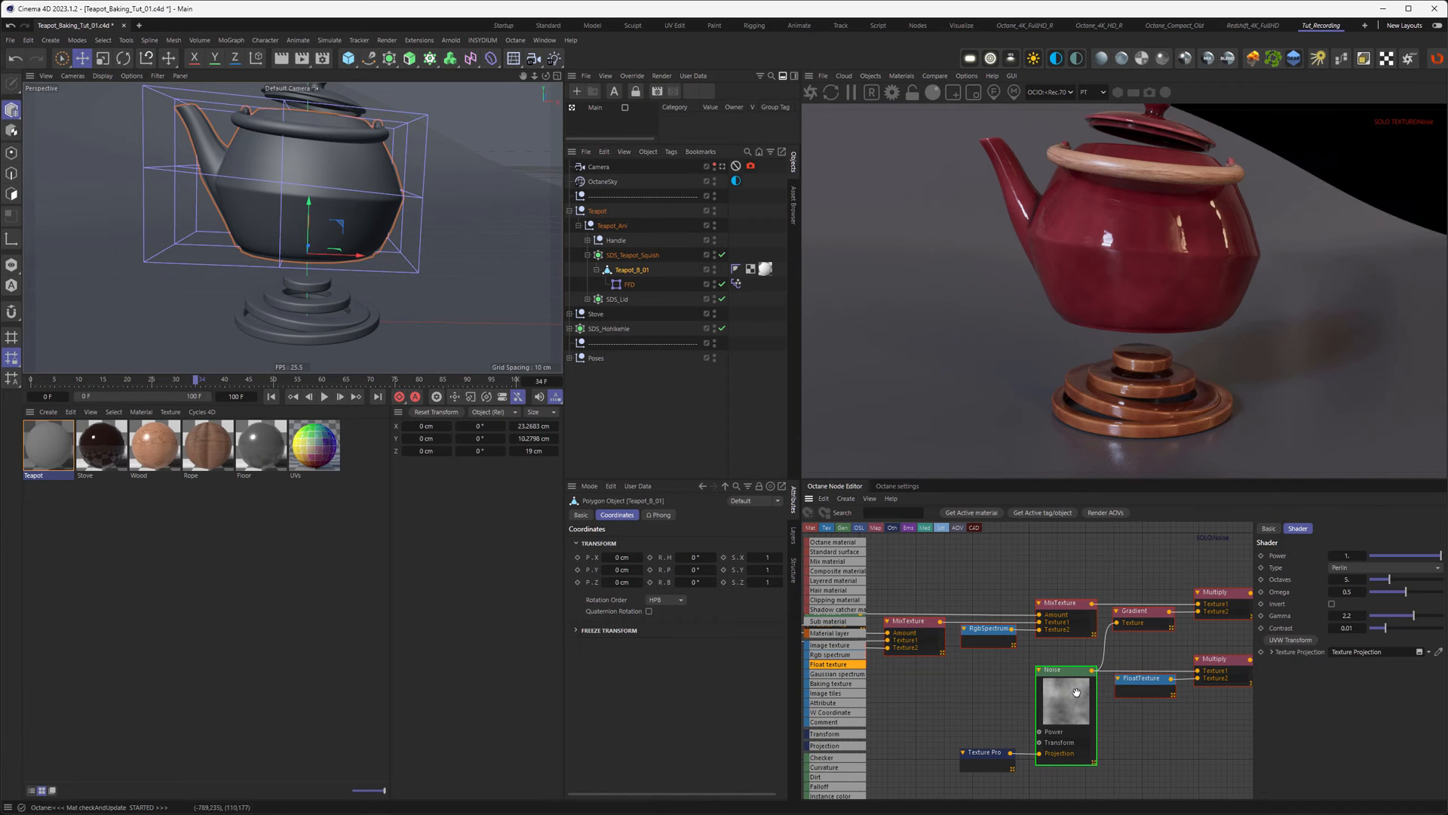
pyautogui.moveTo(195, 383); pyautogui.dragTo(160, 381)
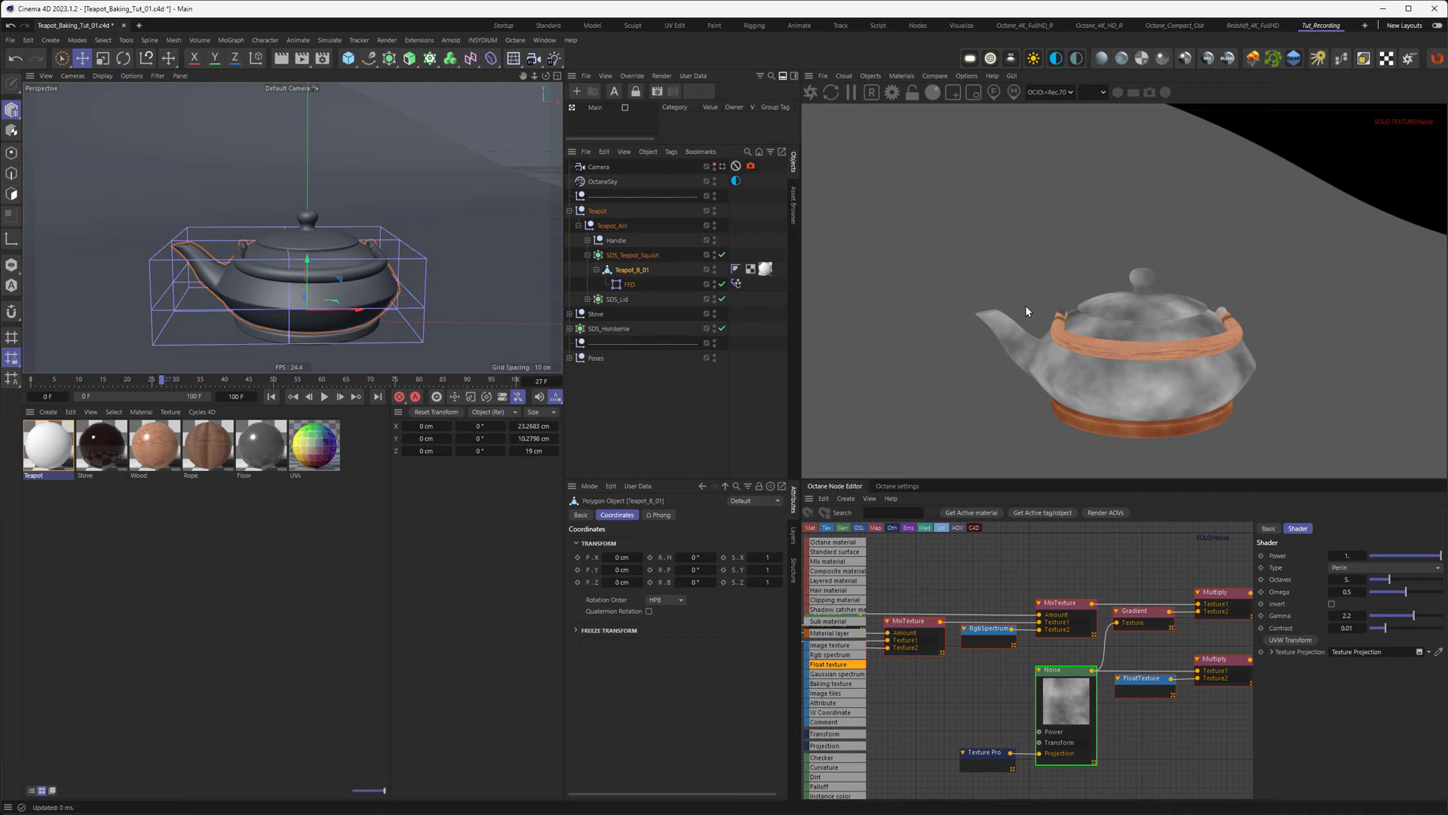
pyautogui.moveTo(163, 381)
pyautogui.mouseDown()
pyautogui.moveTo(200, 397)
pyautogui.moveTo(156, 388)
pyautogui.mouseUp()
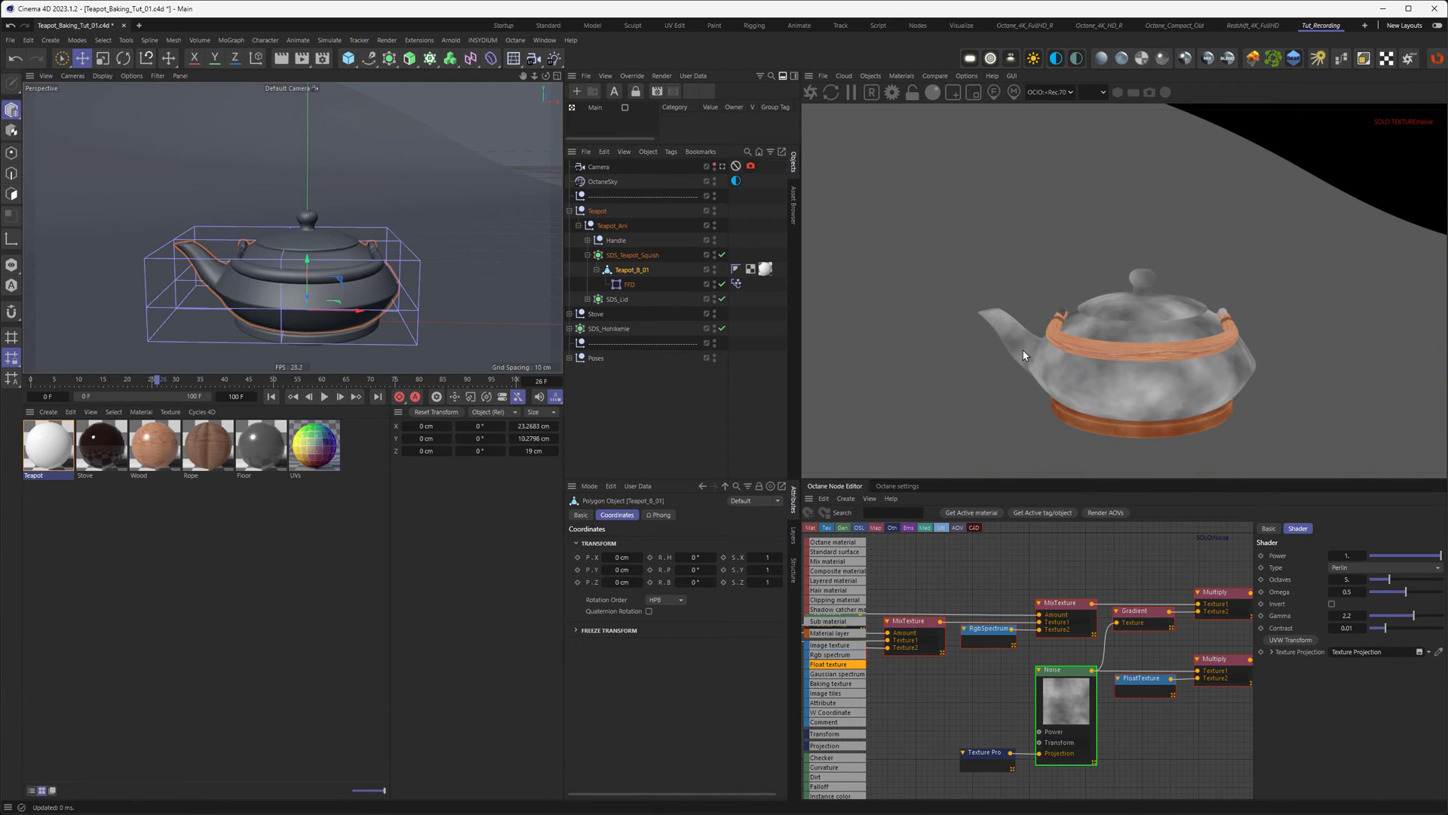
pyautogui.moveTo(156, 384)
pyautogui.mouseDown()
pyautogui.moveTo(138, 378)
pyautogui.moveTo(194, 389)
pyautogui.moveTo(169, 389)
pyautogui.mouseUp()
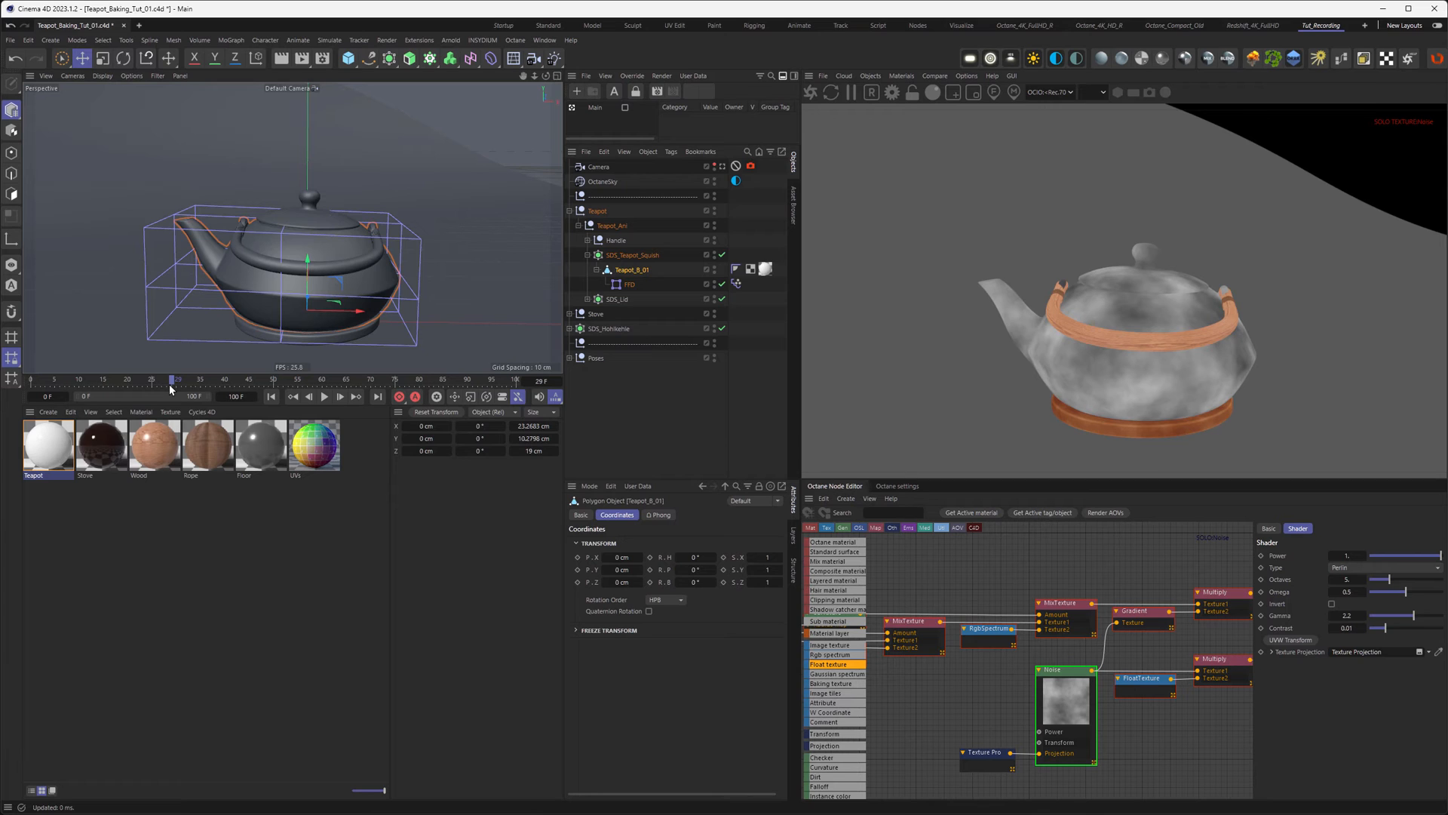
pyautogui.moveTo(169, 386); pyautogui.dragTo(7, 387)
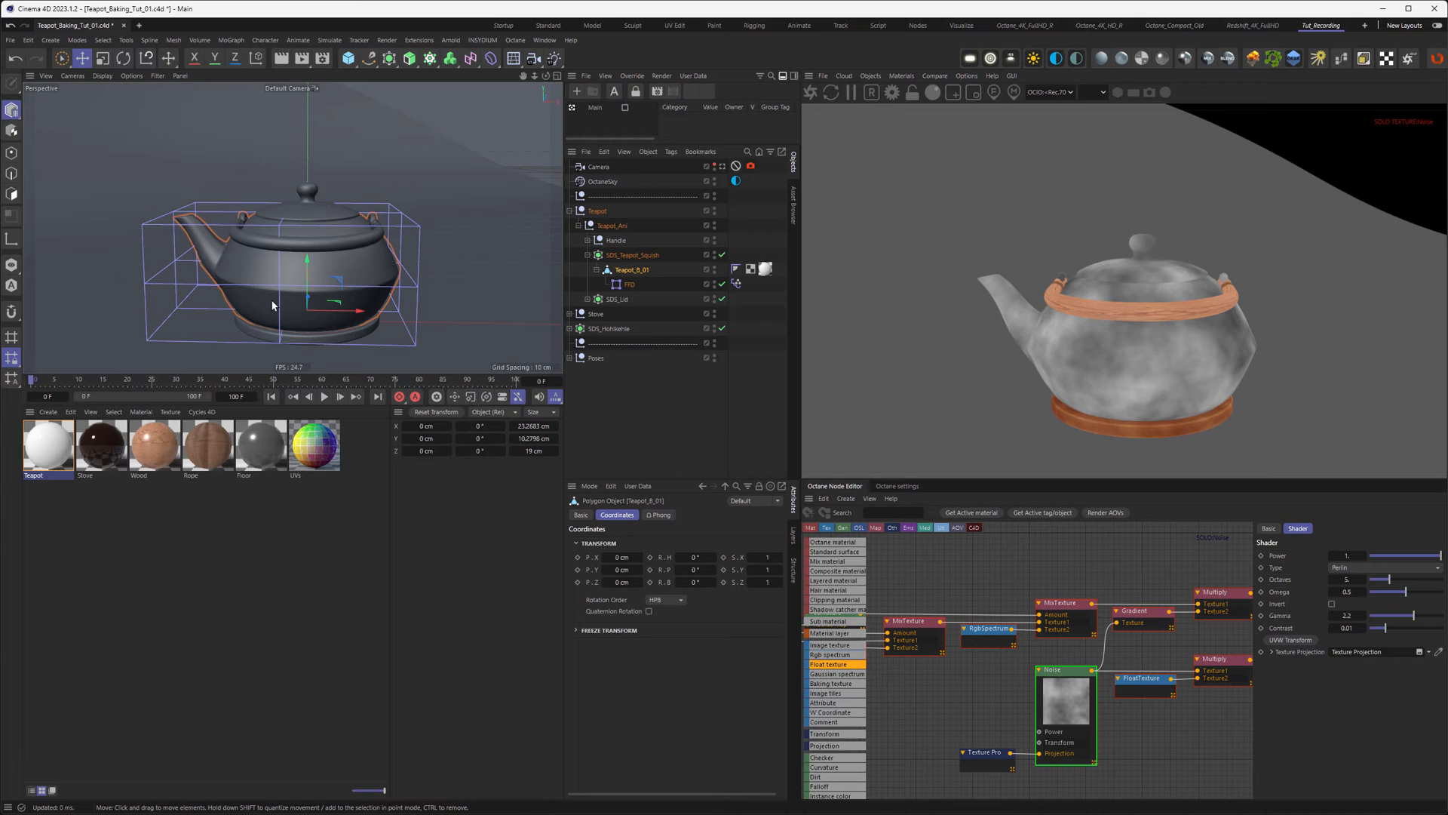
pyautogui.click(714, 281)
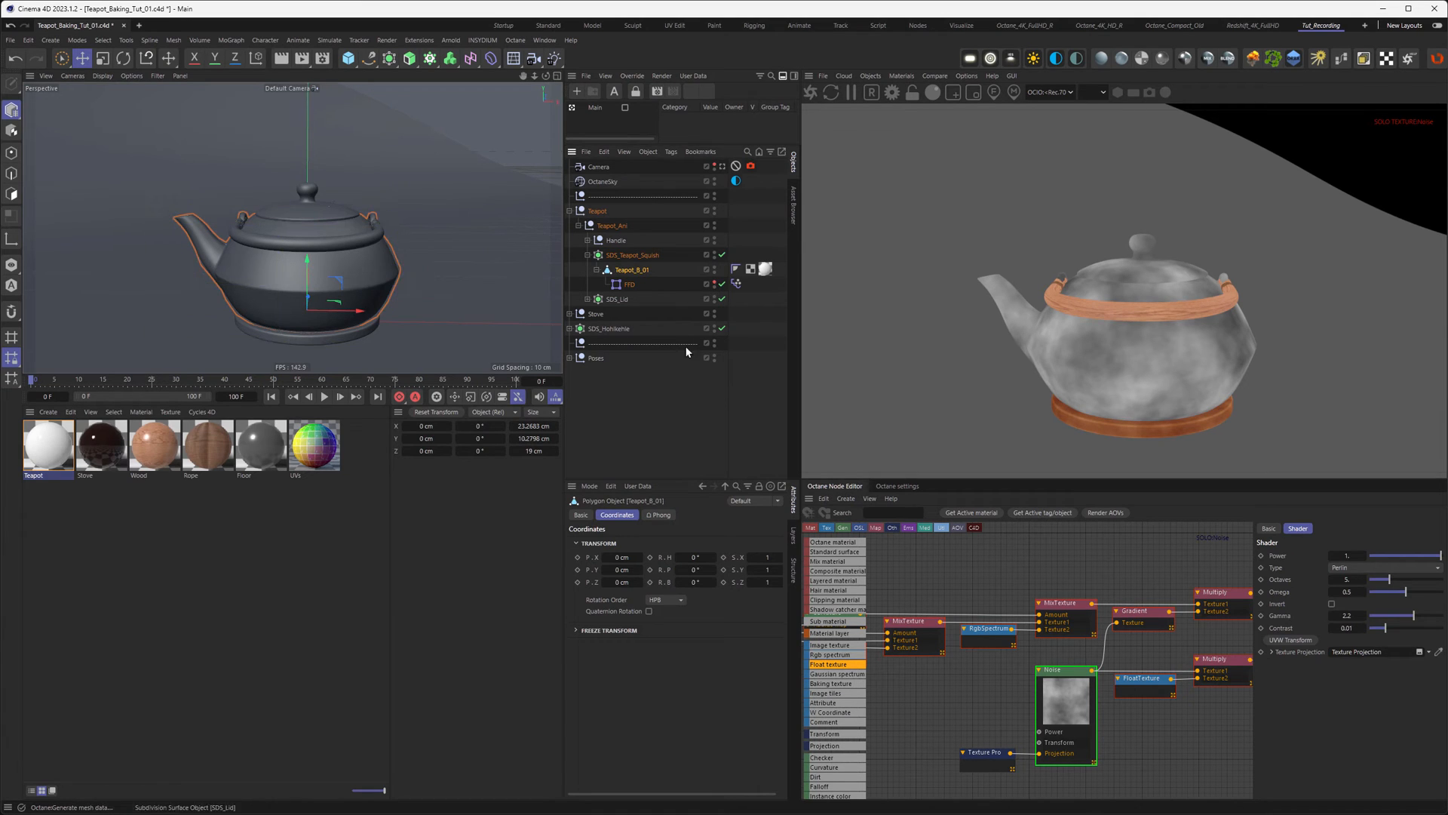
pyautogui.click(661, 387)
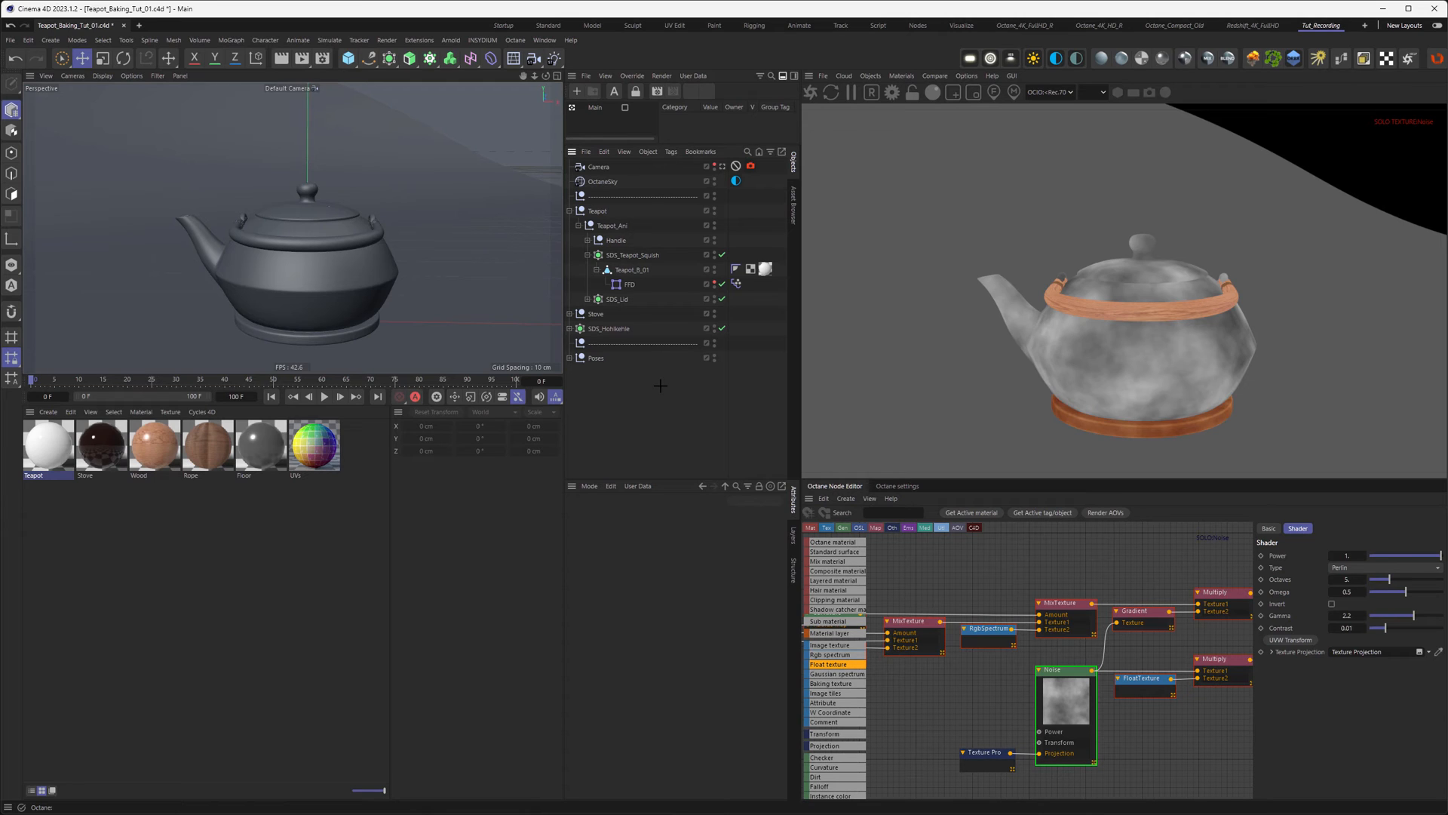
# Step: Copy the Camera and set the copy's Octane camera type to Baking
pyautogui.click(599, 168)
pyautogui.moveTo(599, 167); pyautogui.dragTo(598, 162)
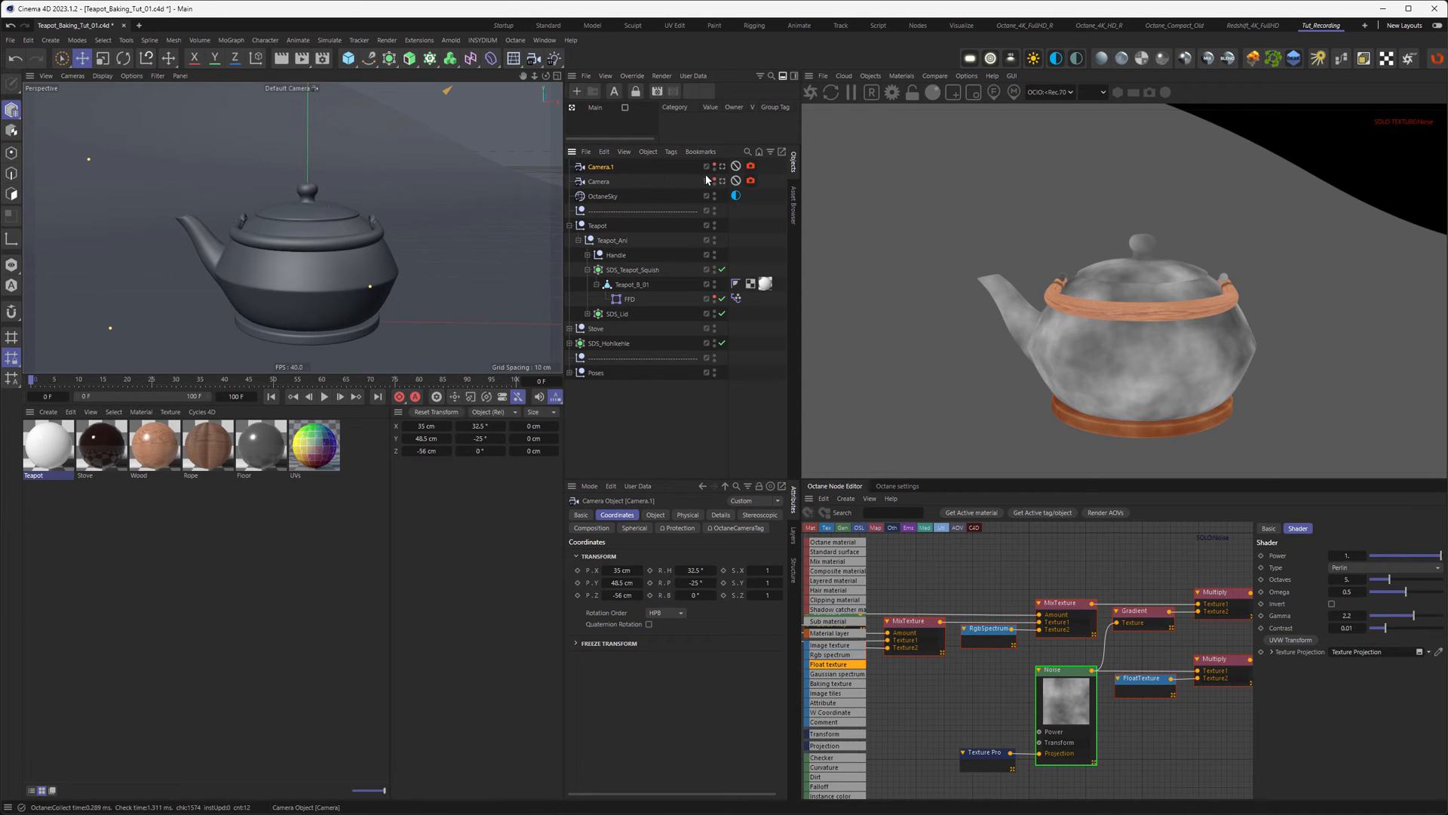
pyautogui.click(751, 167)
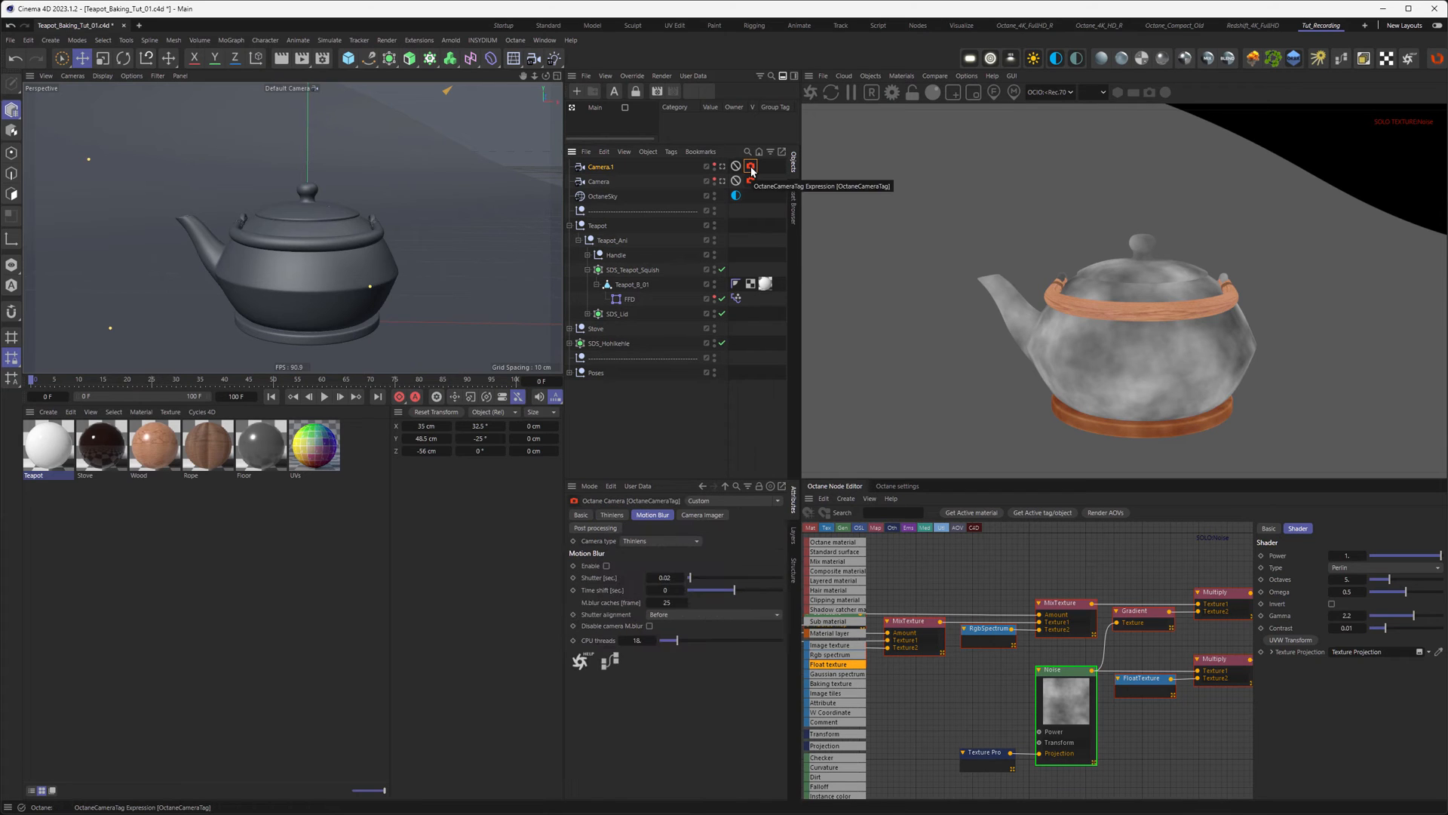
pyautogui.click(643, 541)
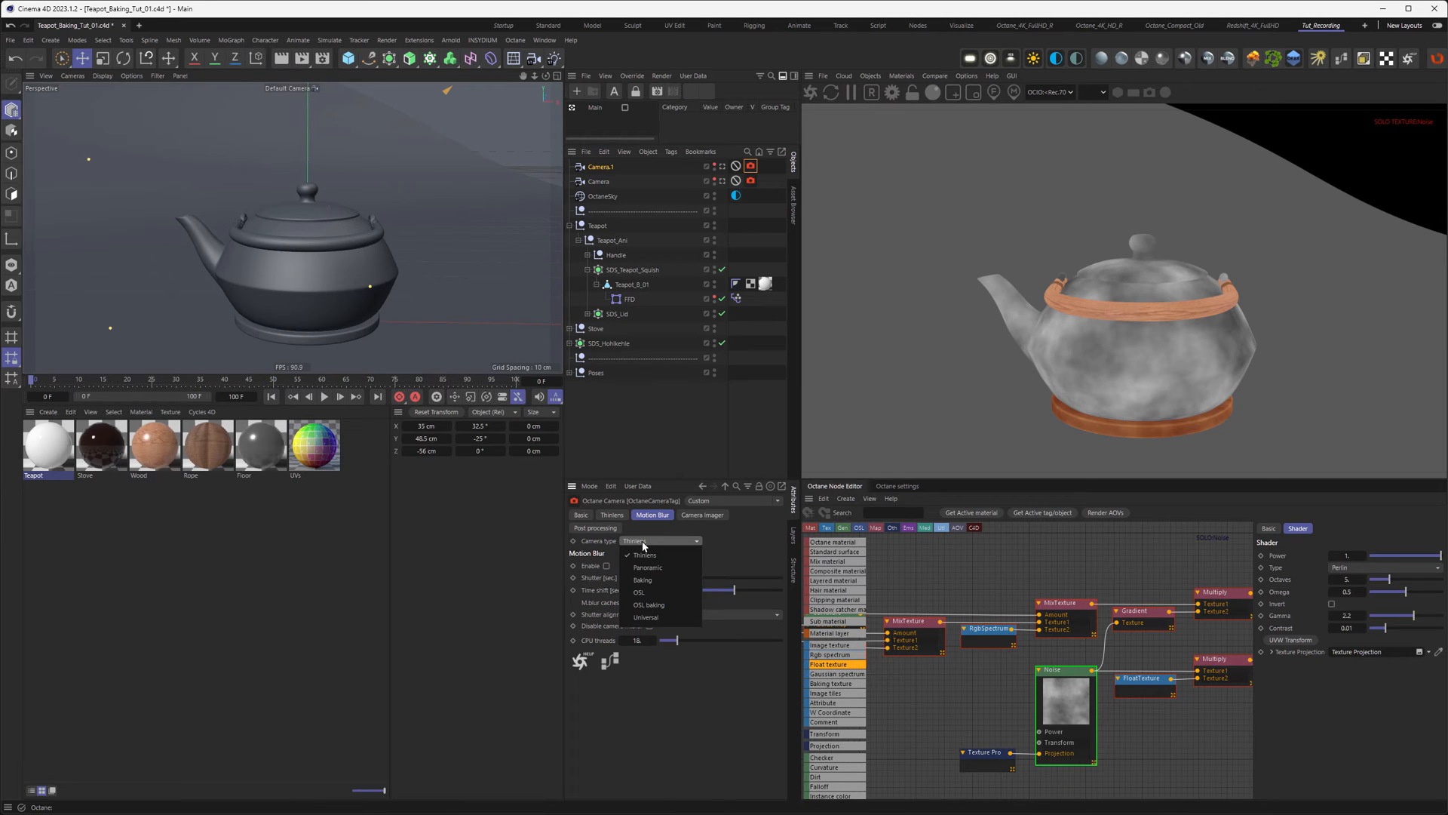
pyautogui.click(647, 583)
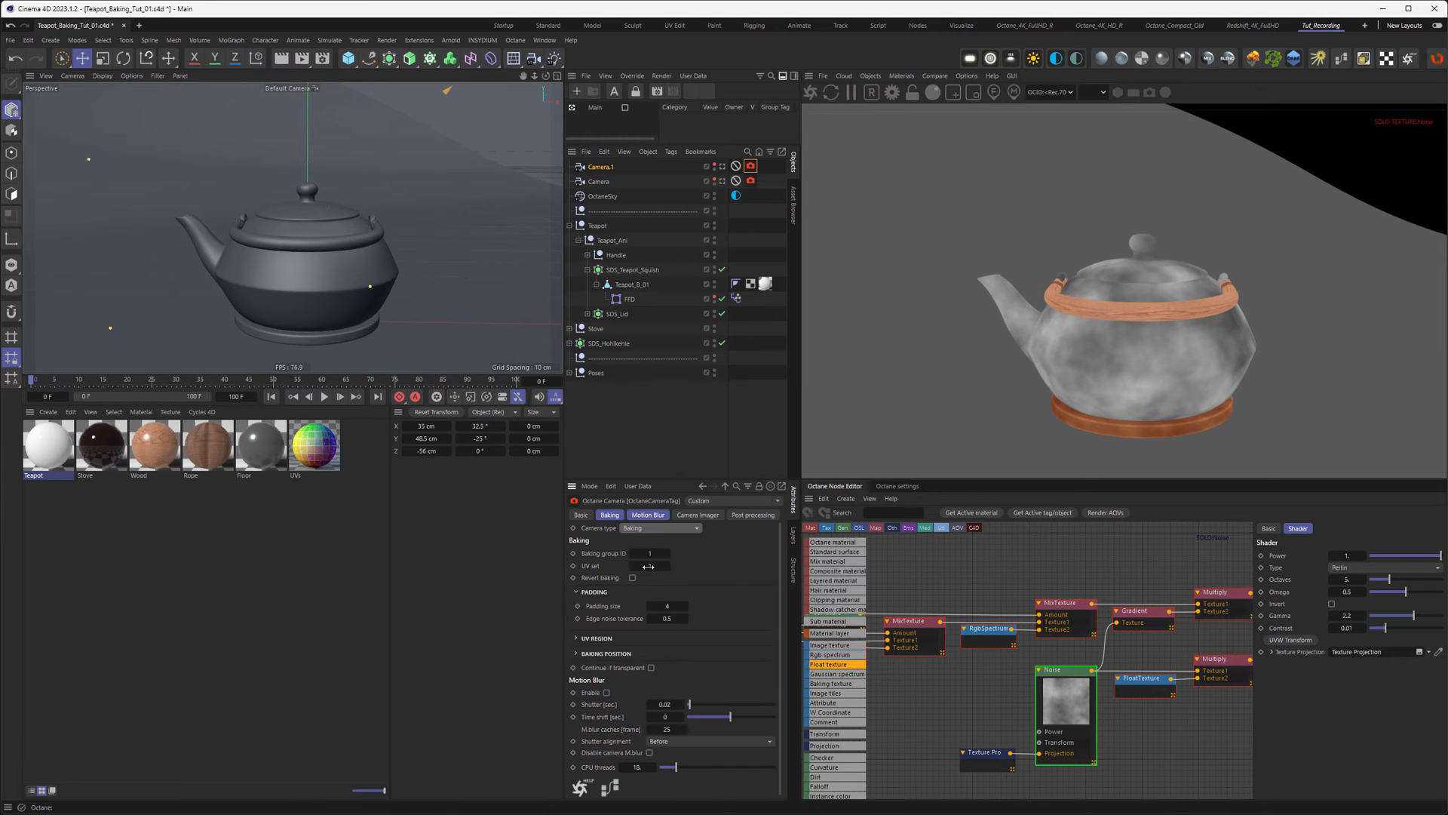
# Step: Rename the copied camera 'Baking' and view the scene through it
pyautogui.click(608, 169)
pyautogui.doubleClick(608, 169)
pyautogui.write('Baking')
pyautogui.press('Return')
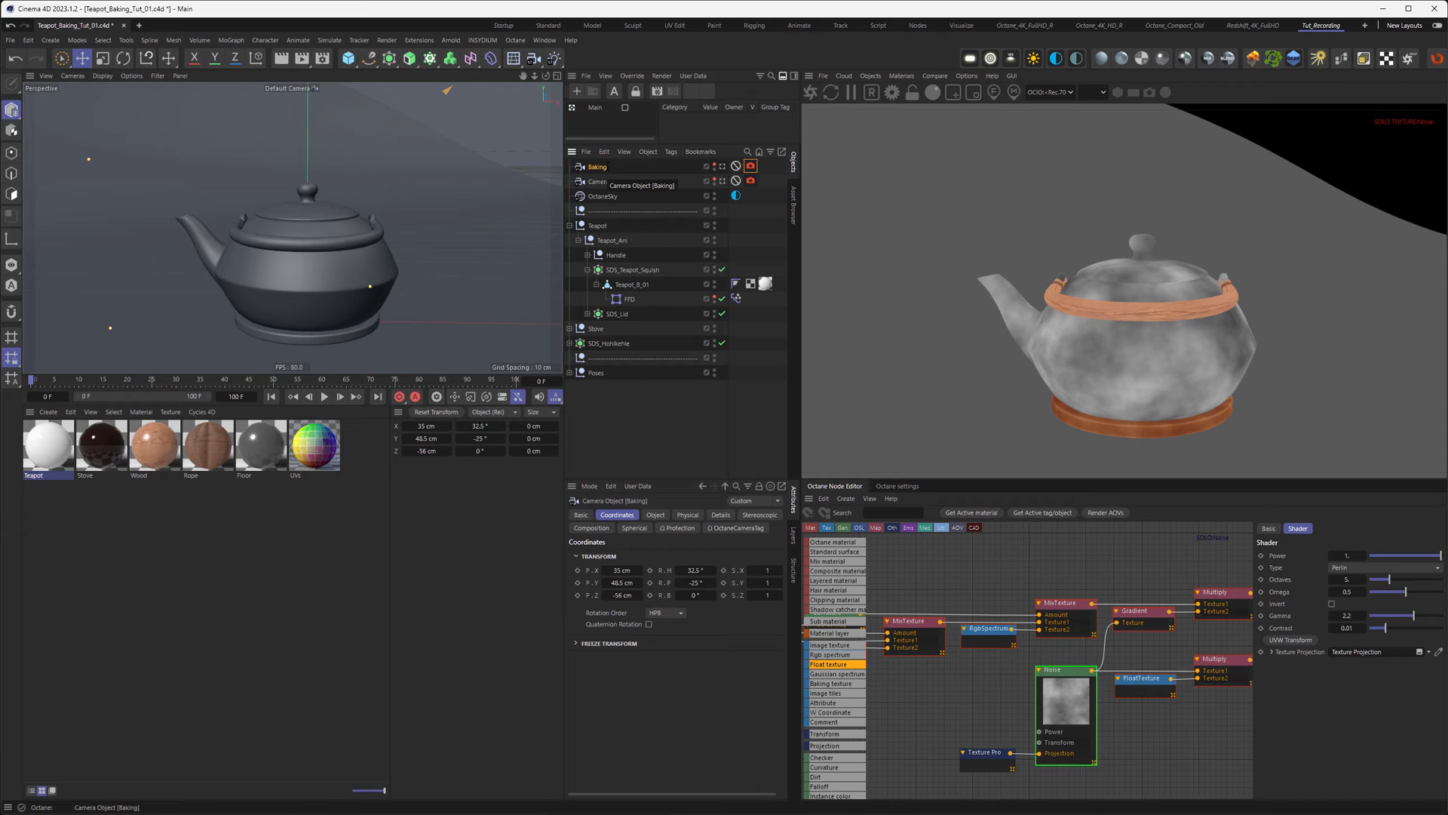
pyautogui.keyDown('alt'); pyautogui.moveTo(337, 251); pyautogui.dragTo(170, 289, button='right'); pyautogui.keyUp('alt')
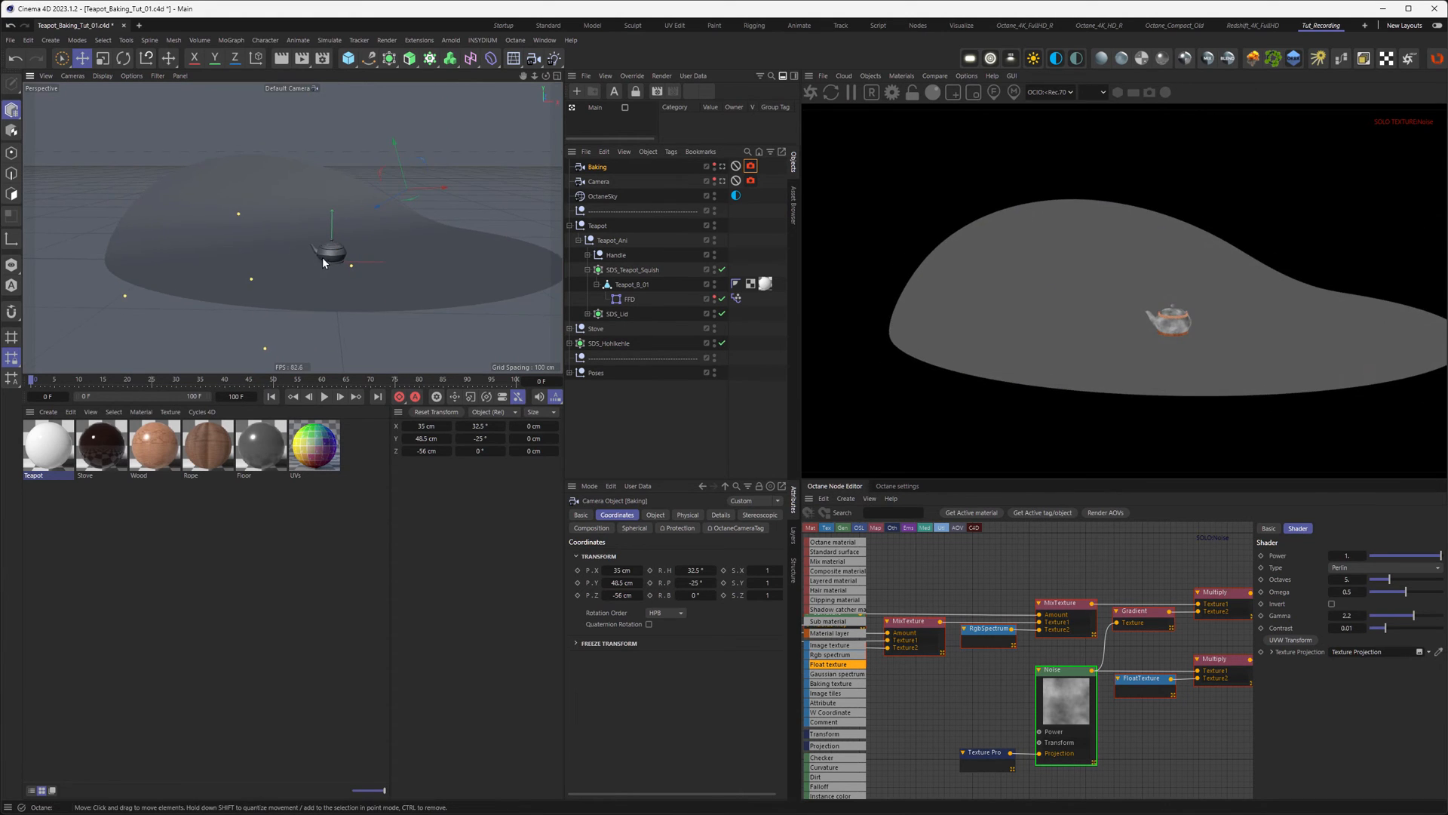
pyautogui.keyDown('alt'); pyautogui.moveTo(322, 262); pyautogui.dragTo(404, 236, button='right'); pyautogui.keyUp('alt')
pyautogui.keyDown('alt'); pyautogui.moveTo(342, 258); pyautogui.dragTo(292, 280, button='middle'); pyautogui.keyUp('alt')
pyautogui.keyDown('alt'); pyautogui.moveTo(302, 267); pyautogui.dragTo(459, 192); pyautogui.keyUp('alt')
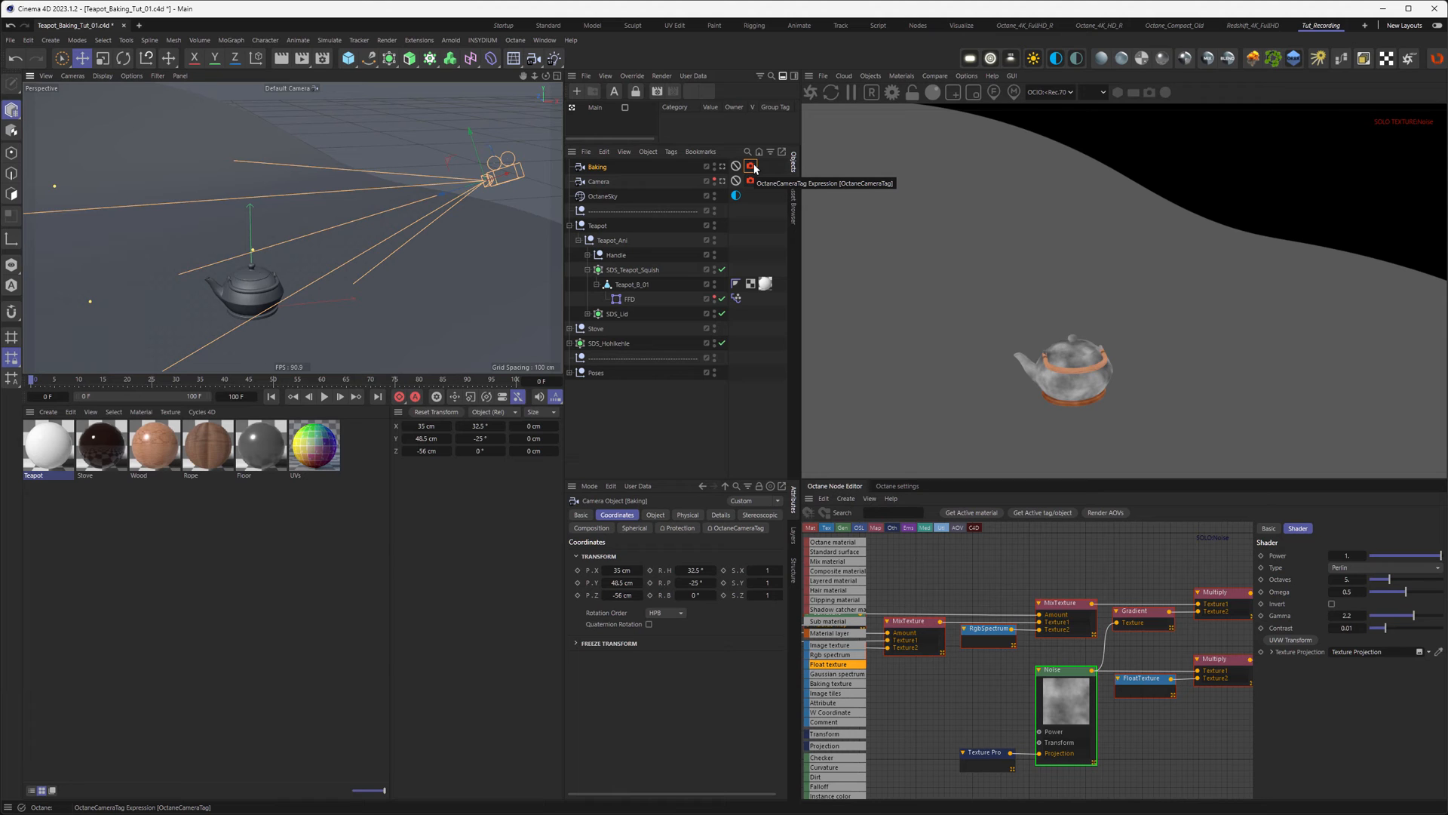
pyautogui.click(722, 167)
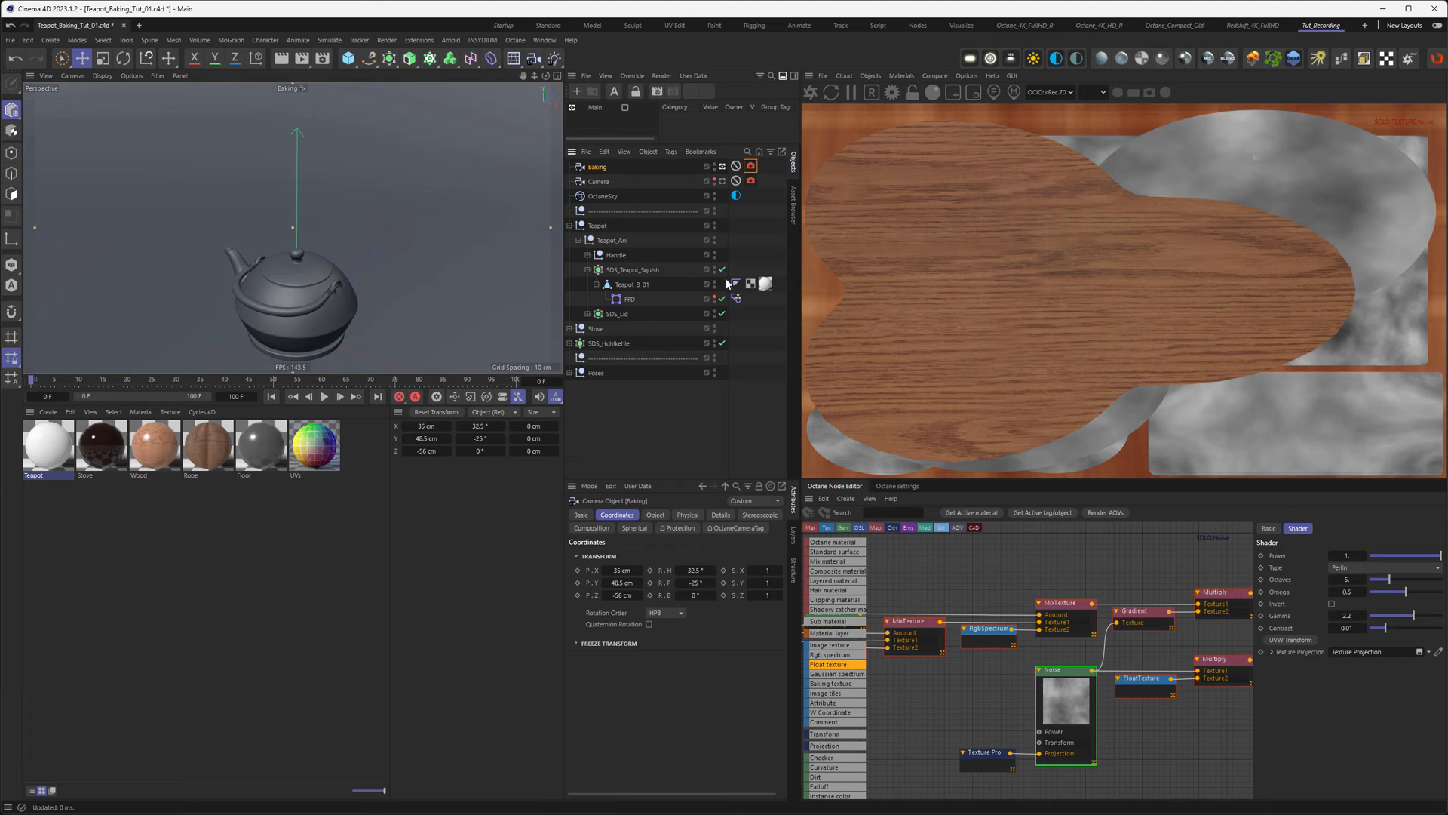
# Step: Add an Octane object tag to Teapot_B_01 with Bake ID 2 on its Object layer
pyautogui.rightClick(641, 284)
pyautogui.moveTo(701, 346)
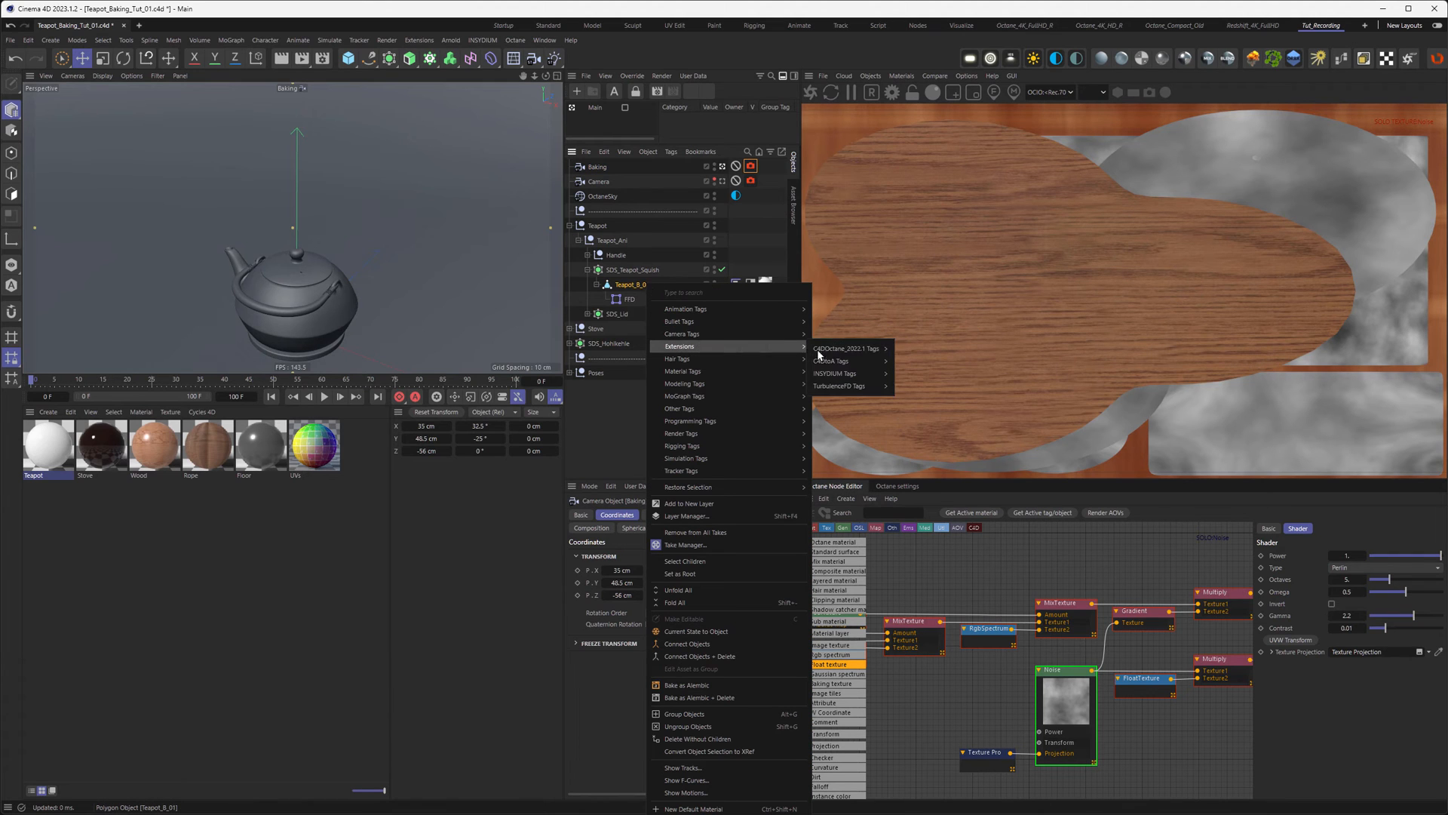
pyautogui.moveTo(853, 349)
pyautogui.click(923, 389)
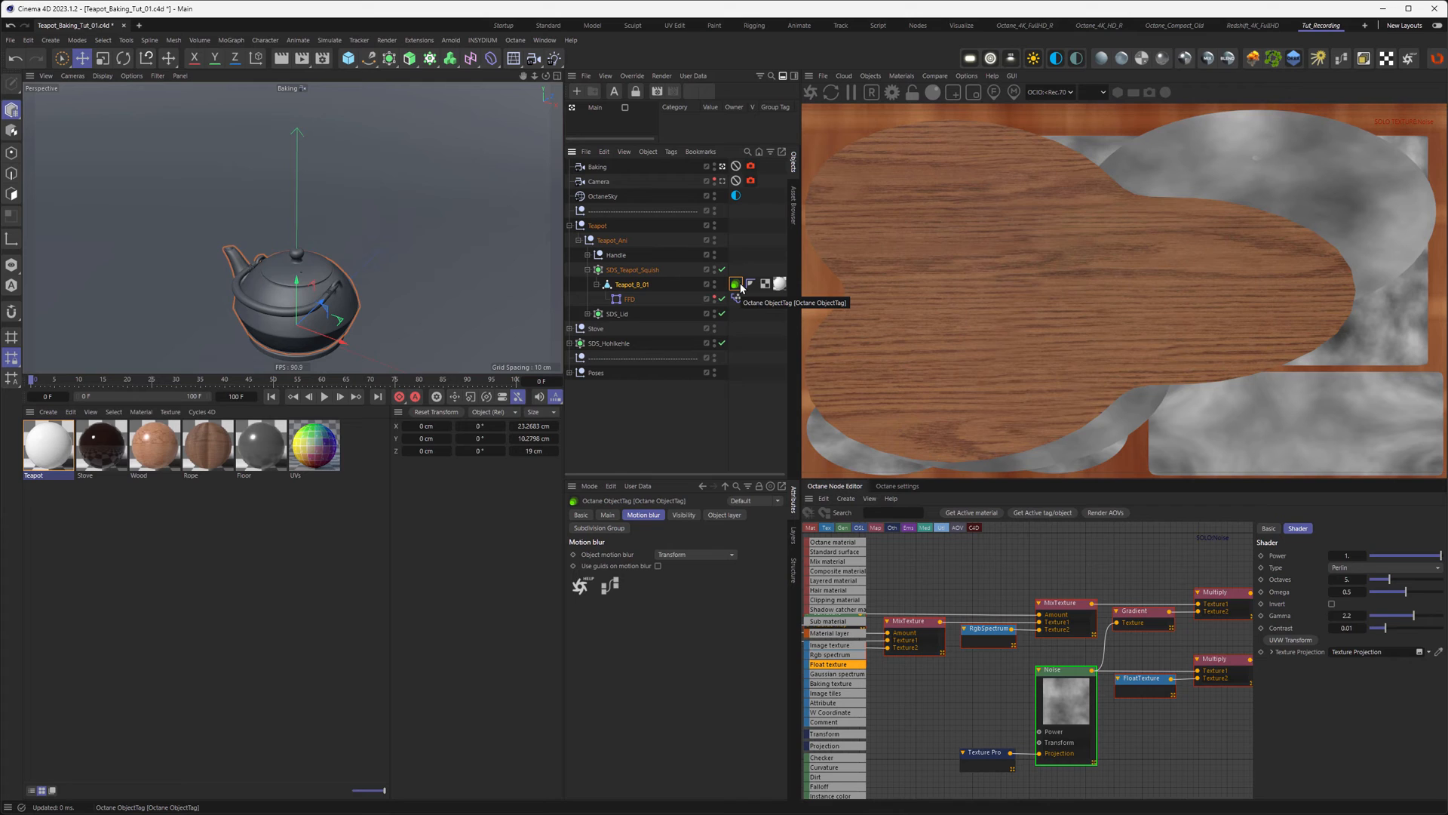
pyautogui.click(721, 516)
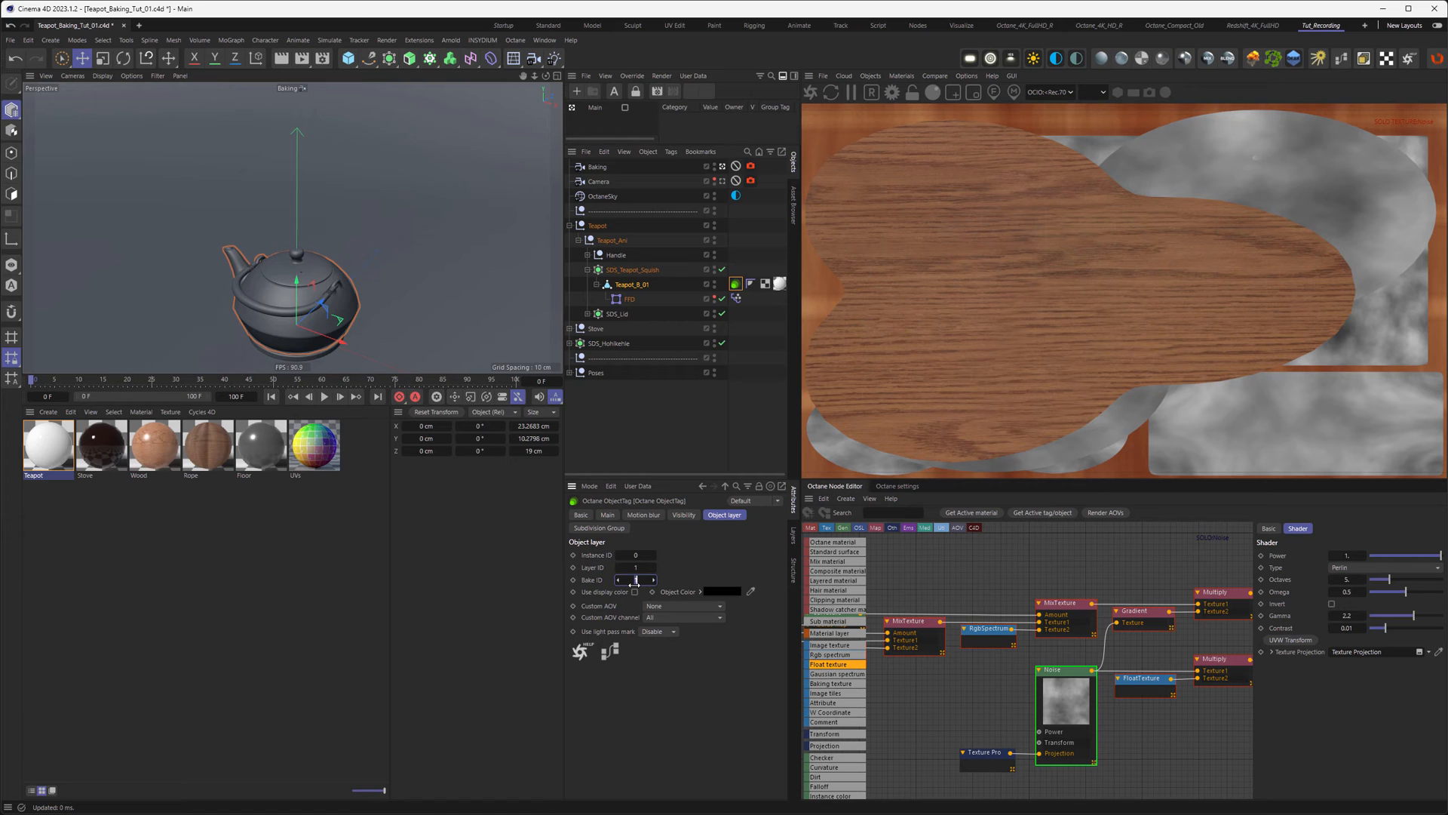
pyautogui.write('2')
pyautogui.press('Return')
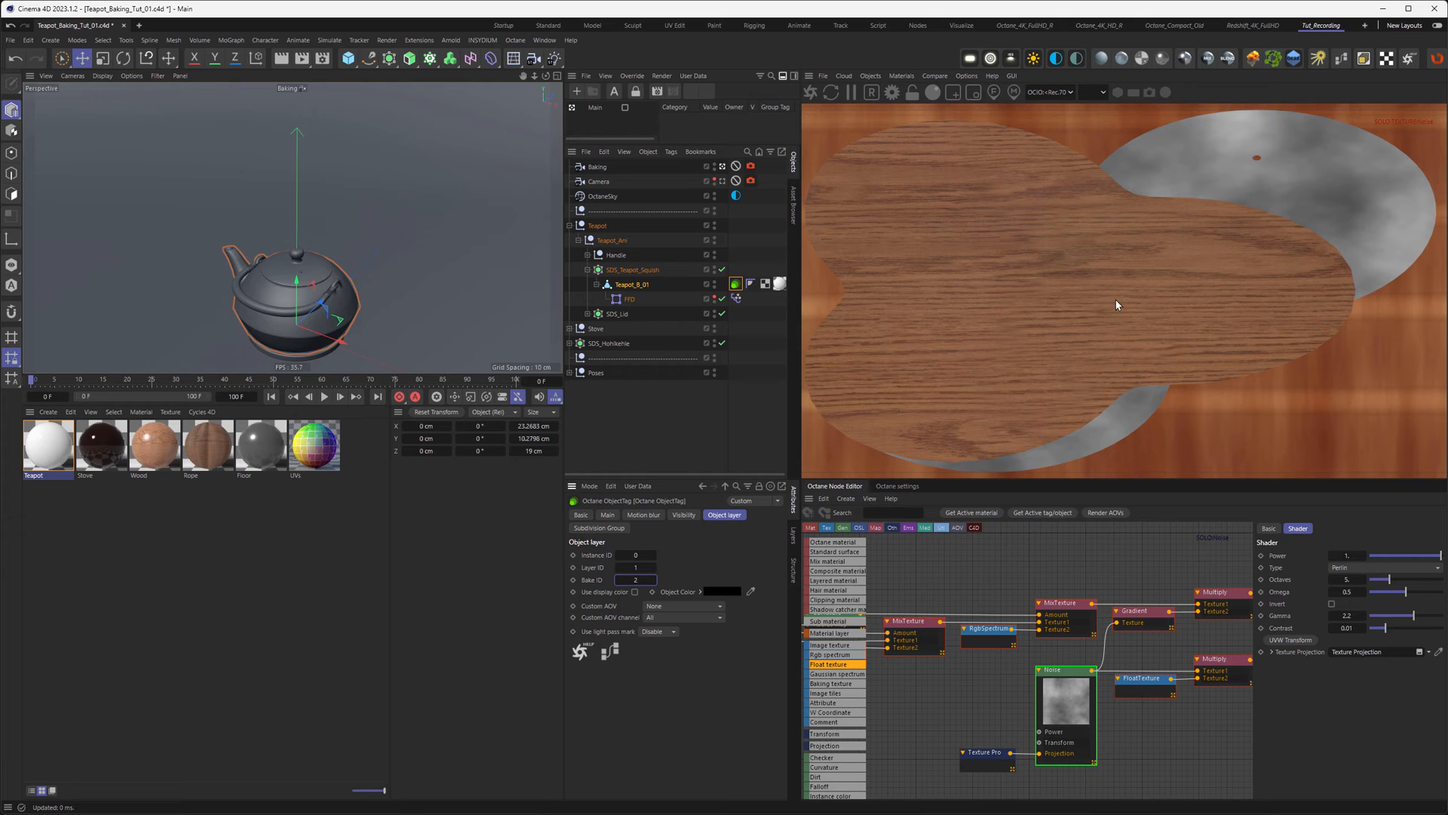
pyautogui.click(750, 167)
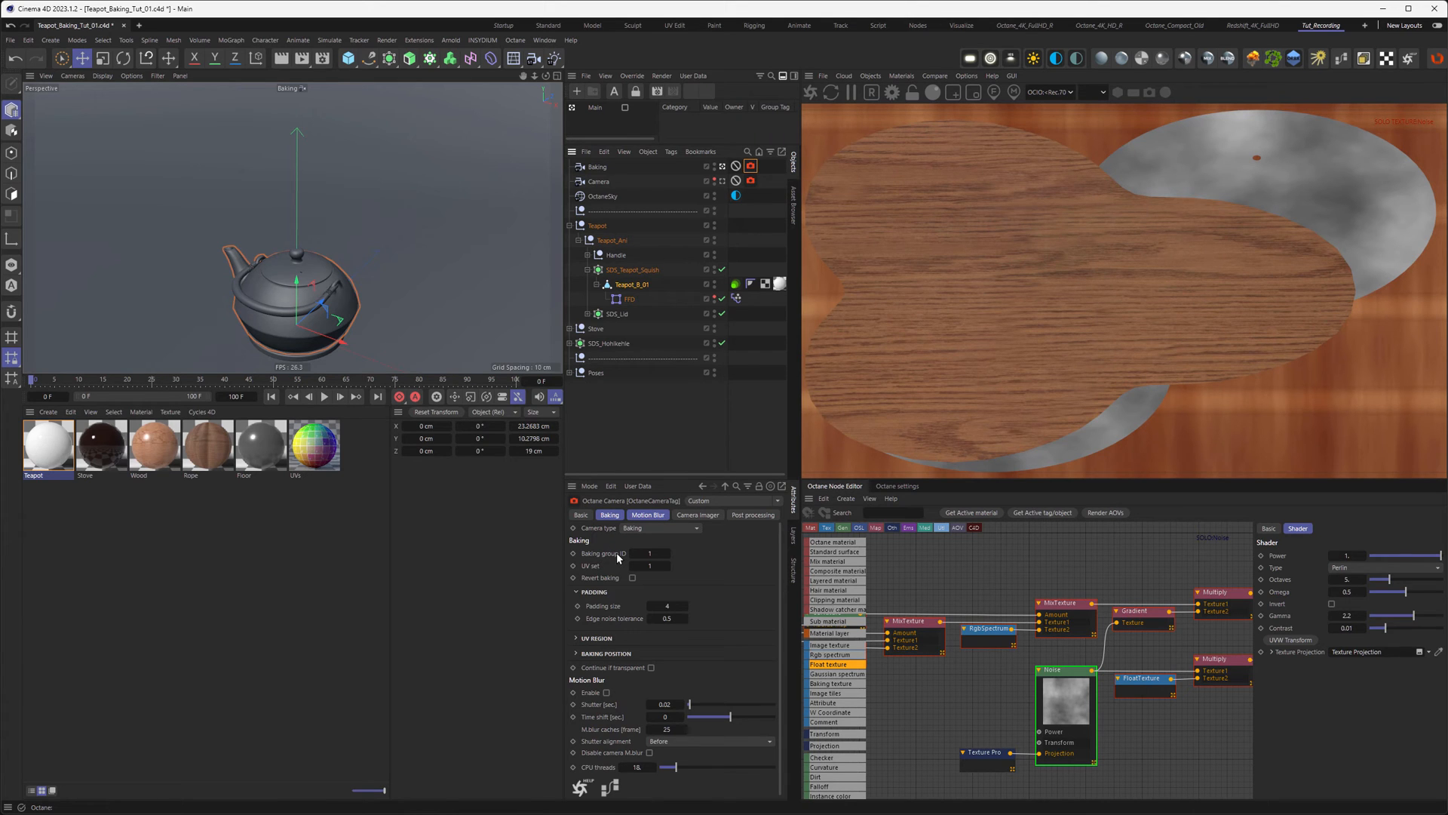
# Step: Set the Baking camera's baking group ID to 2
pyautogui.click(638, 553)
pyautogui.write('2')
pyautogui.press('Return')
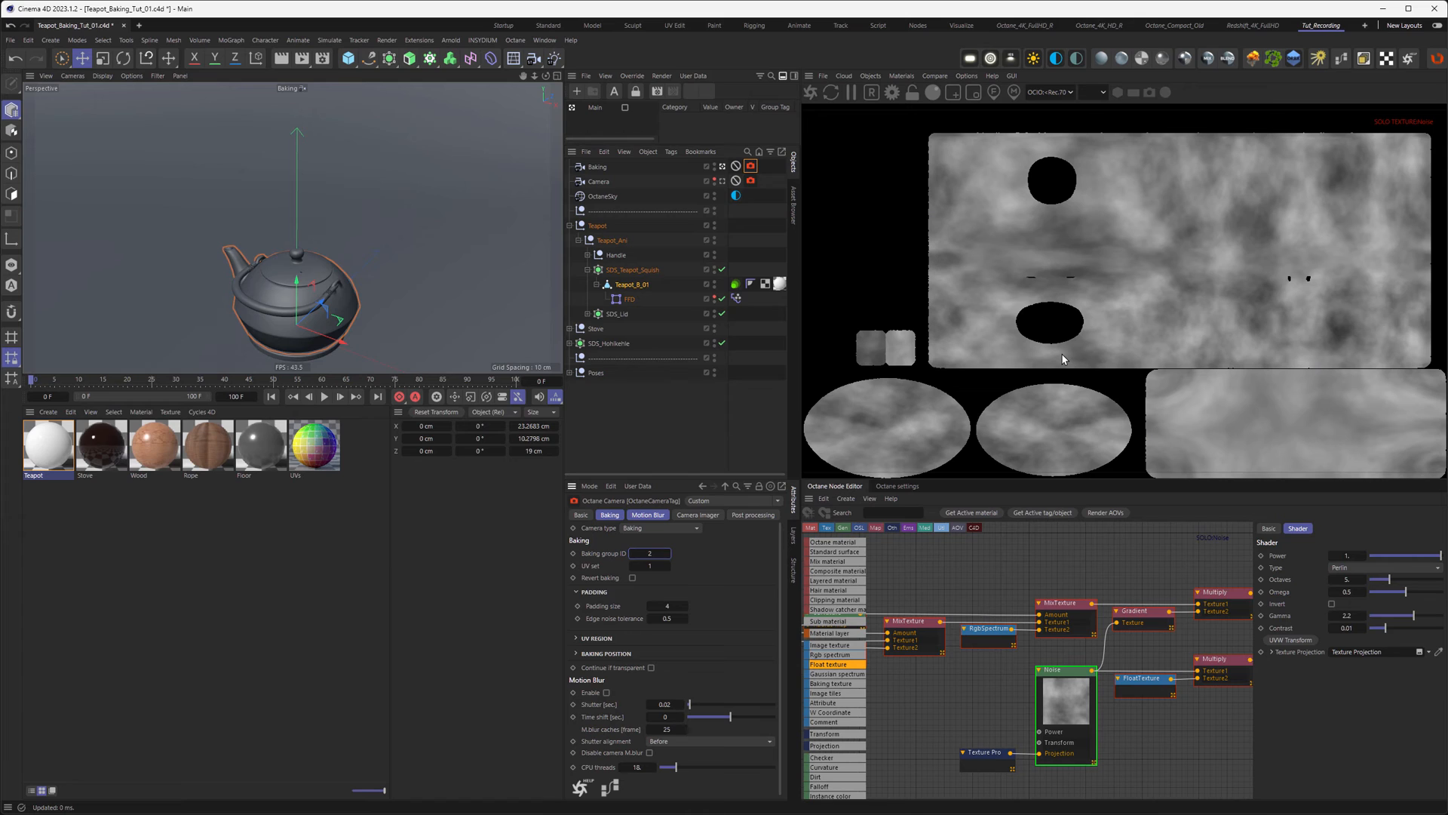
# Step: Disable solo on the Noise node so the full red material bakes
pyautogui.rightClick(1063, 671)
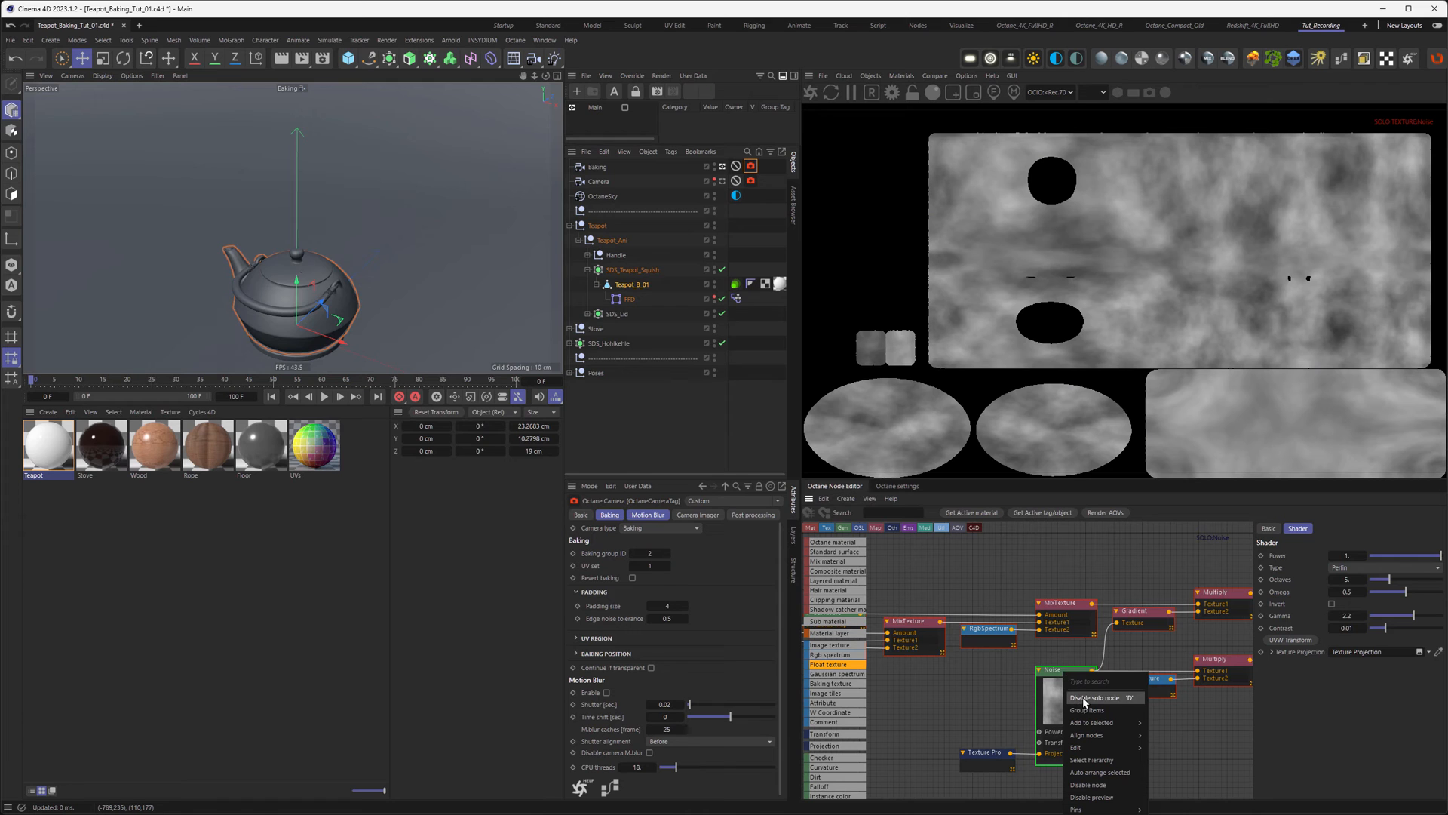
pyautogui.click(1083, 697)
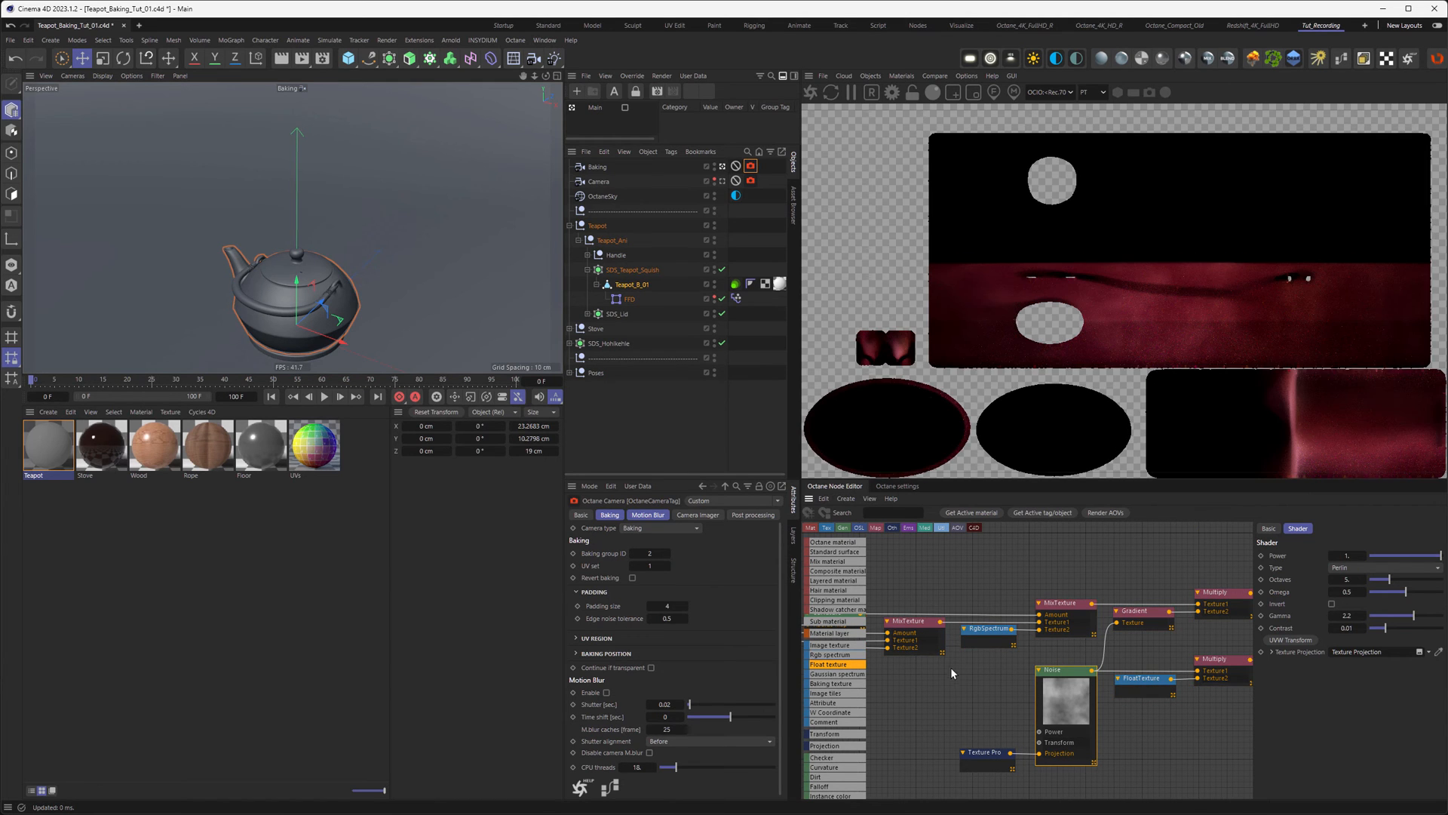
pyautogui.moveTo(1132, 555); pyautogui.dragTo(869, 559, button='middle')
pyautogui.moveTo(968, 554); pyautogui.dragTo(1011, 572, button='middle')
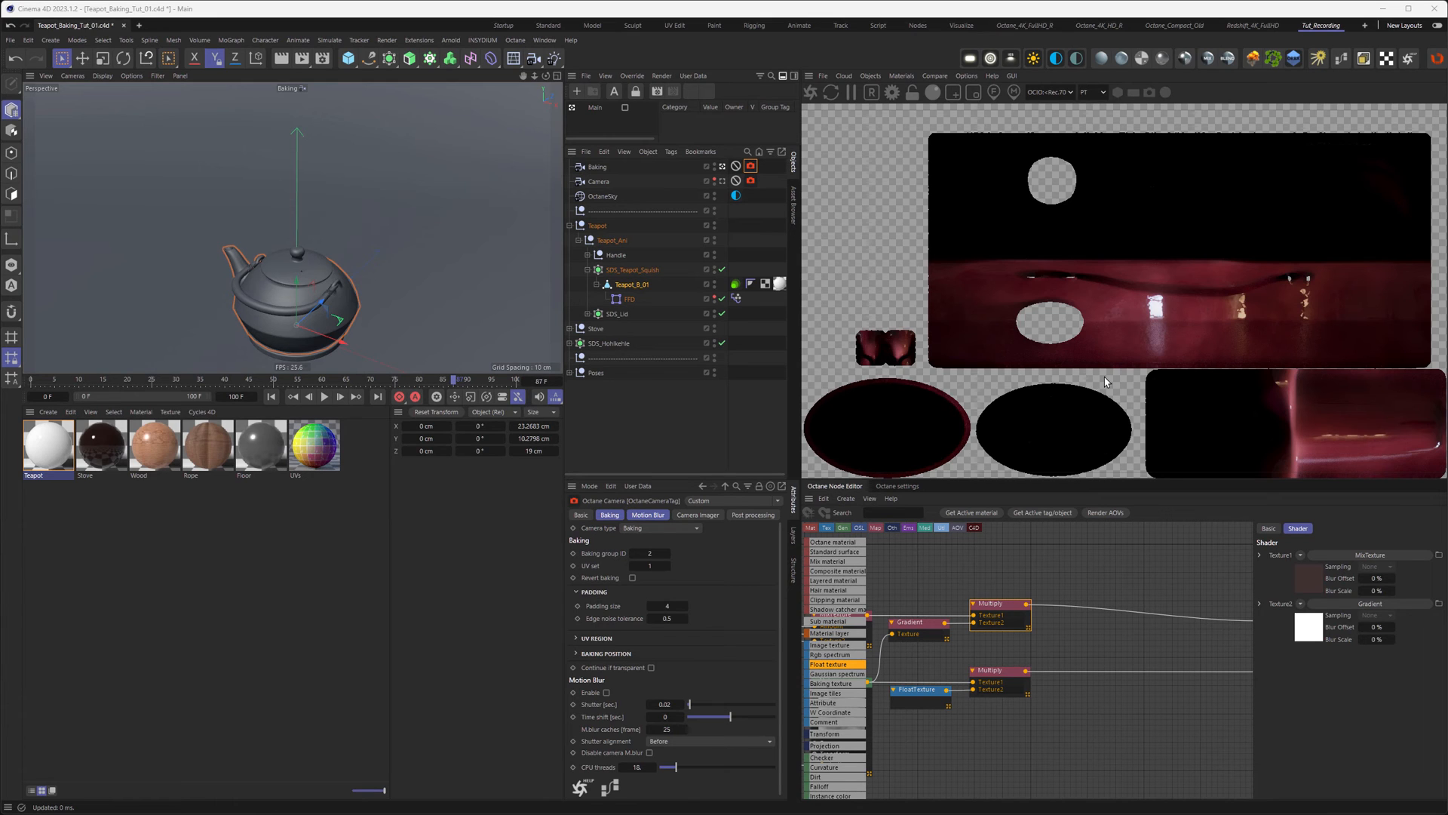
# Step: Switch the Octane kernel to Info channels with a bake padding size of 16
pyautogui.click(904, 491)
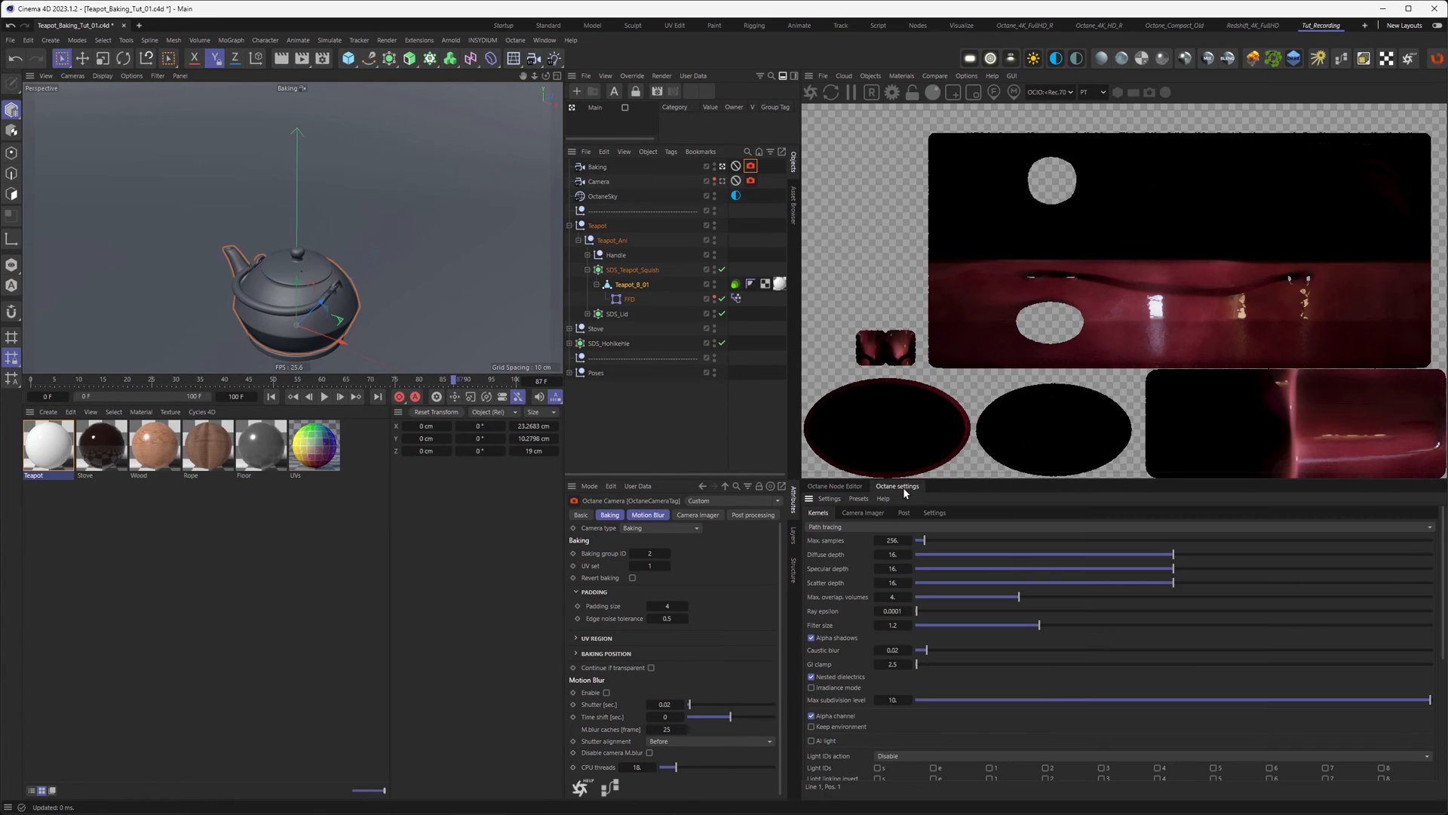
pyautogui.click(845, 528)
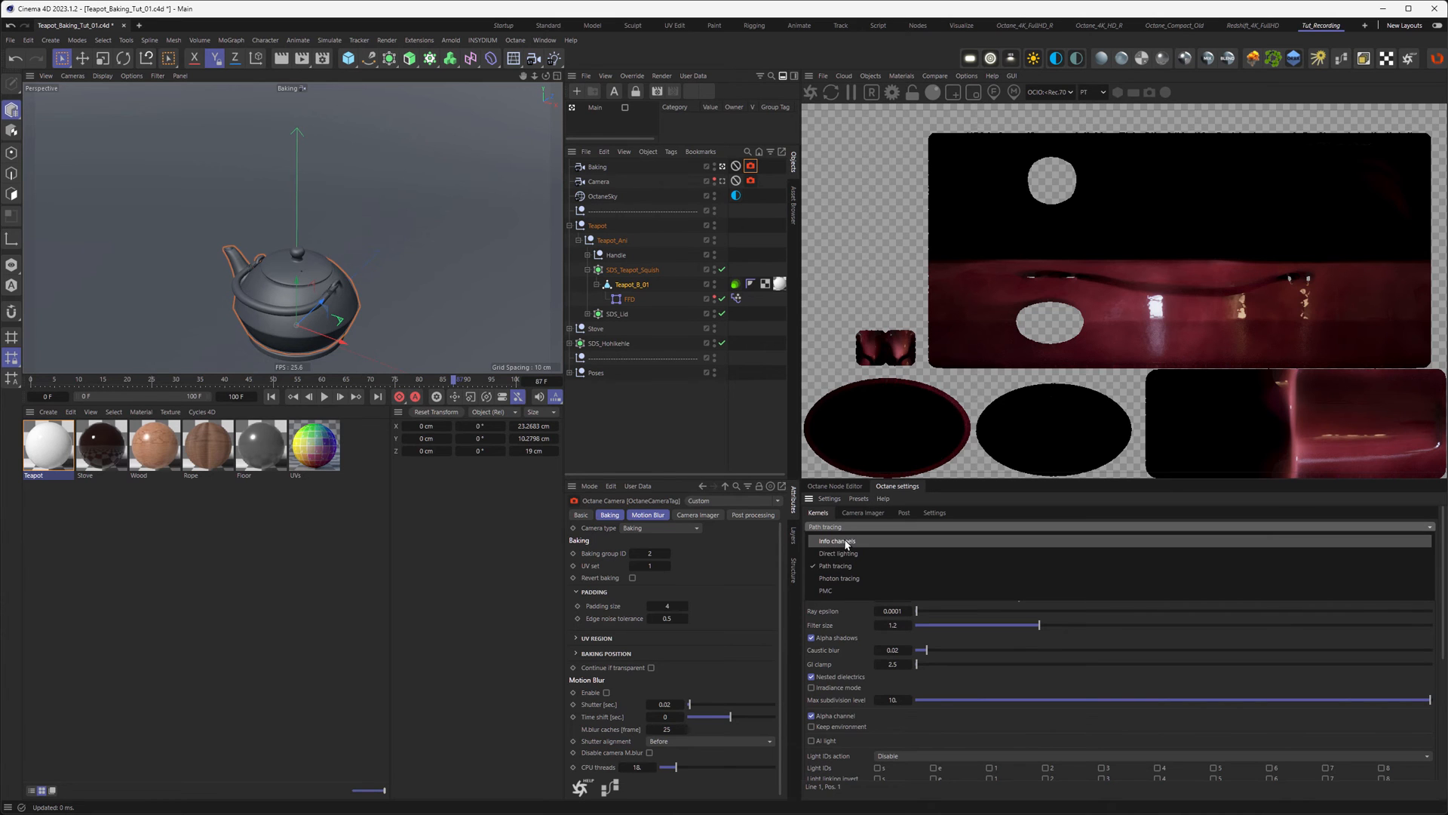
pyautogui.click(838, 541)
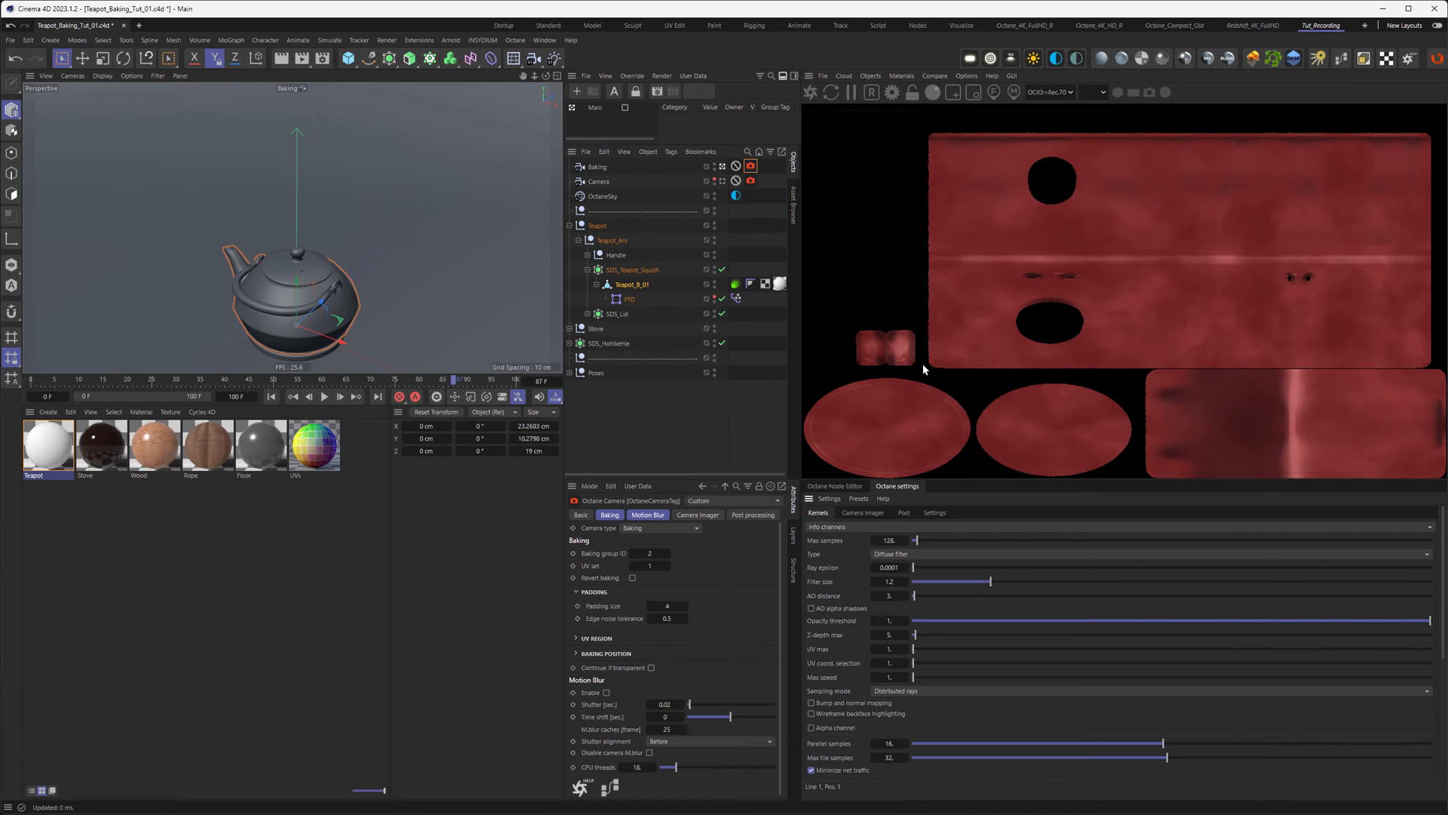
pyautogui.click(667, 606)
pyautogui.write('16')
pyautogui.press('Return')
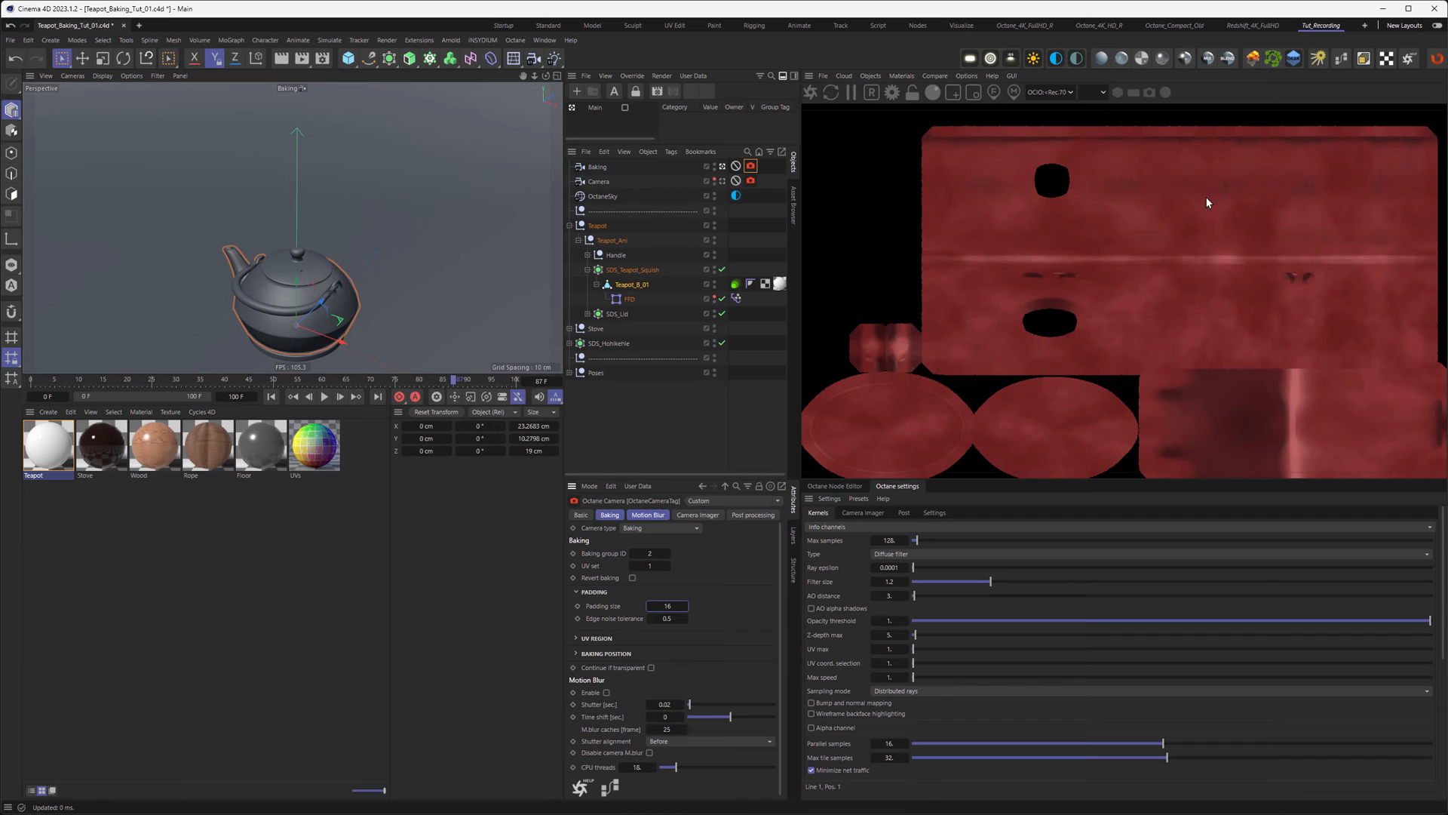
# Step: Hide the teapot's Handle in viewport and render, and show the Render Settings Save section
pyautogui.click(1297, 278)
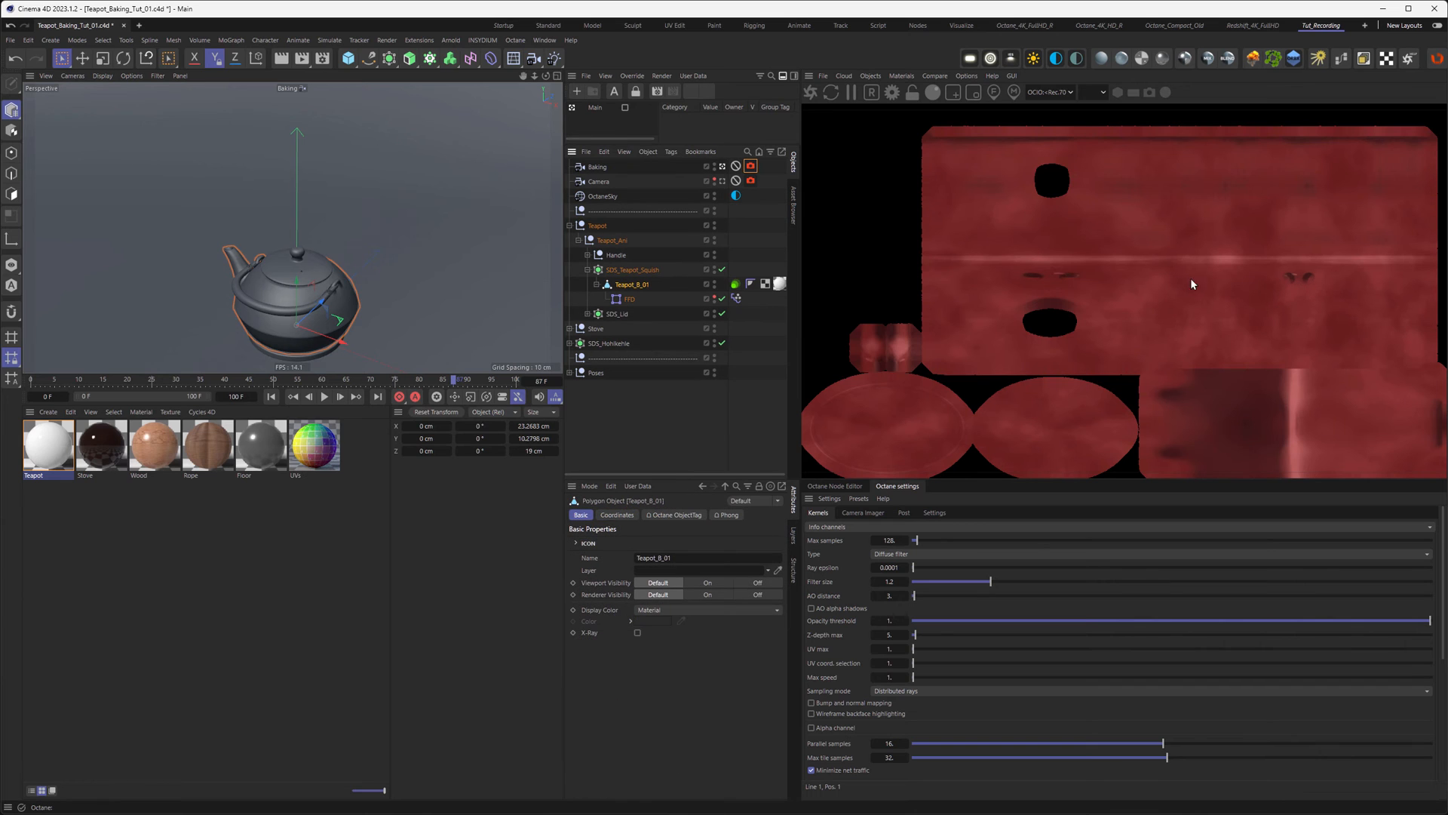
pyautogui.keyDown('alt'); pyautogui.doubleClick(714, 257); pyautogui.keyUp('alt')
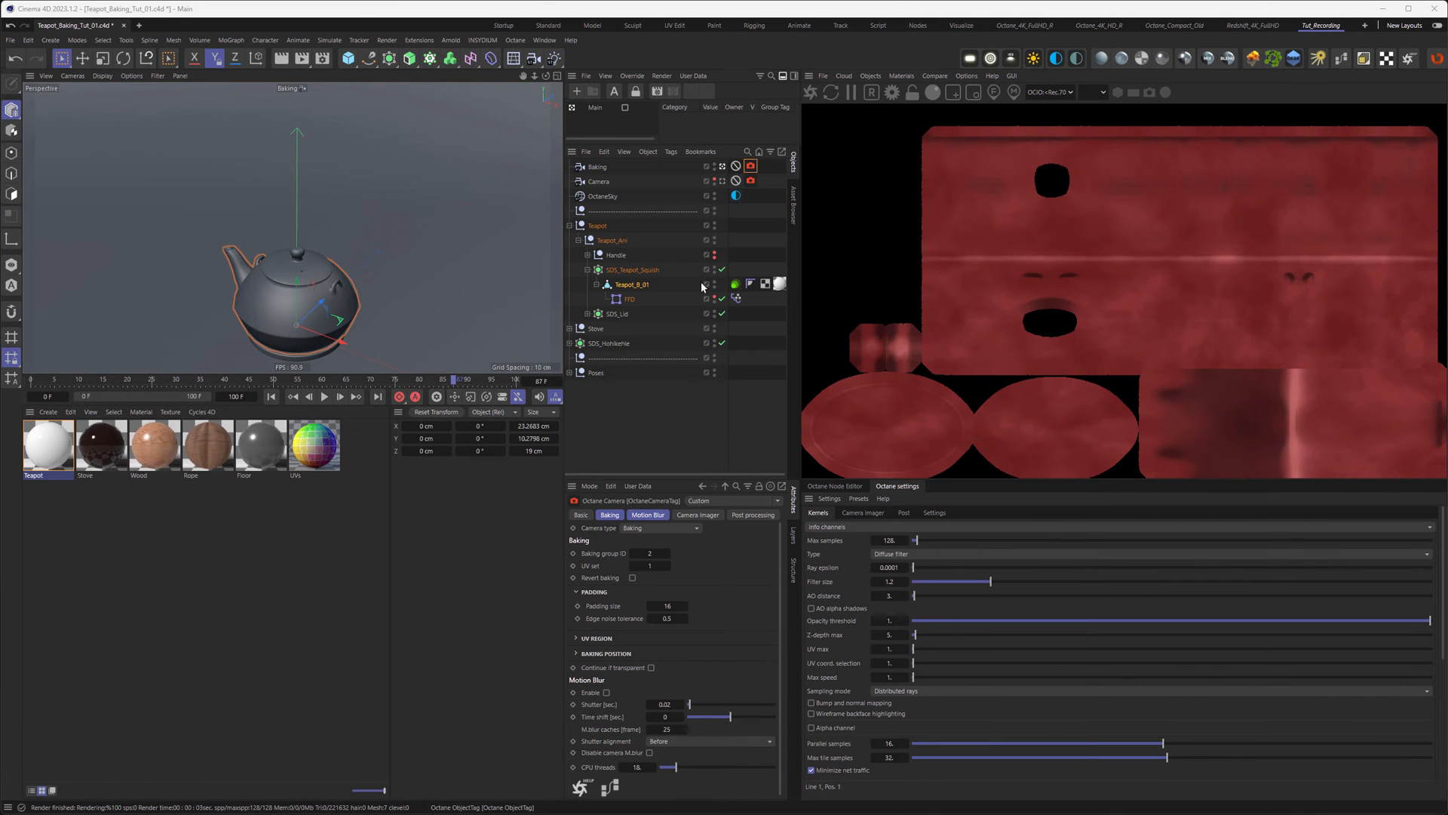
pyautogui.click(321, 61)
pyautogui.moveTo(510, 61); pyautogui.dragTo(716, 181)
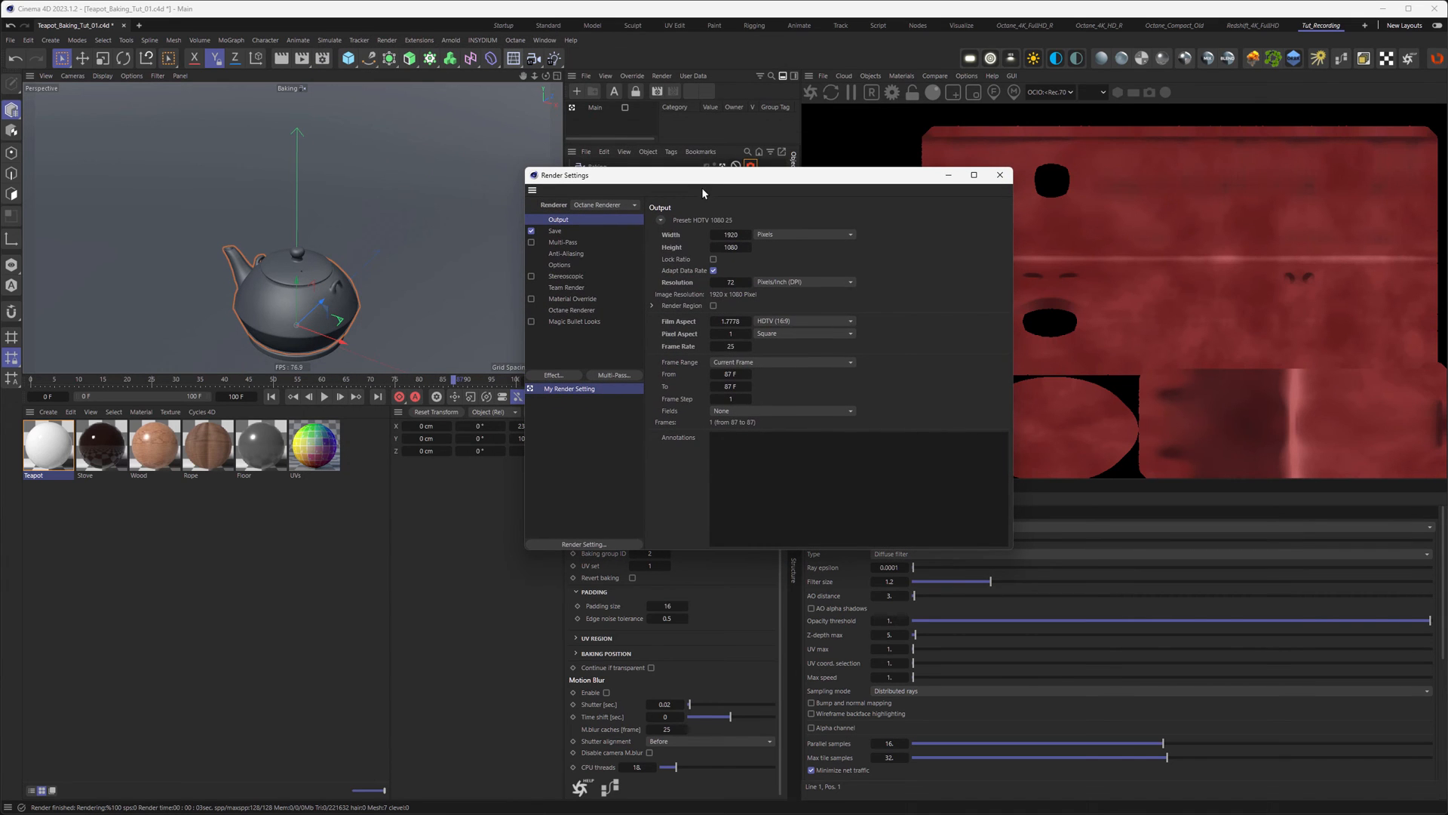
pyautogui.click(558, 232)
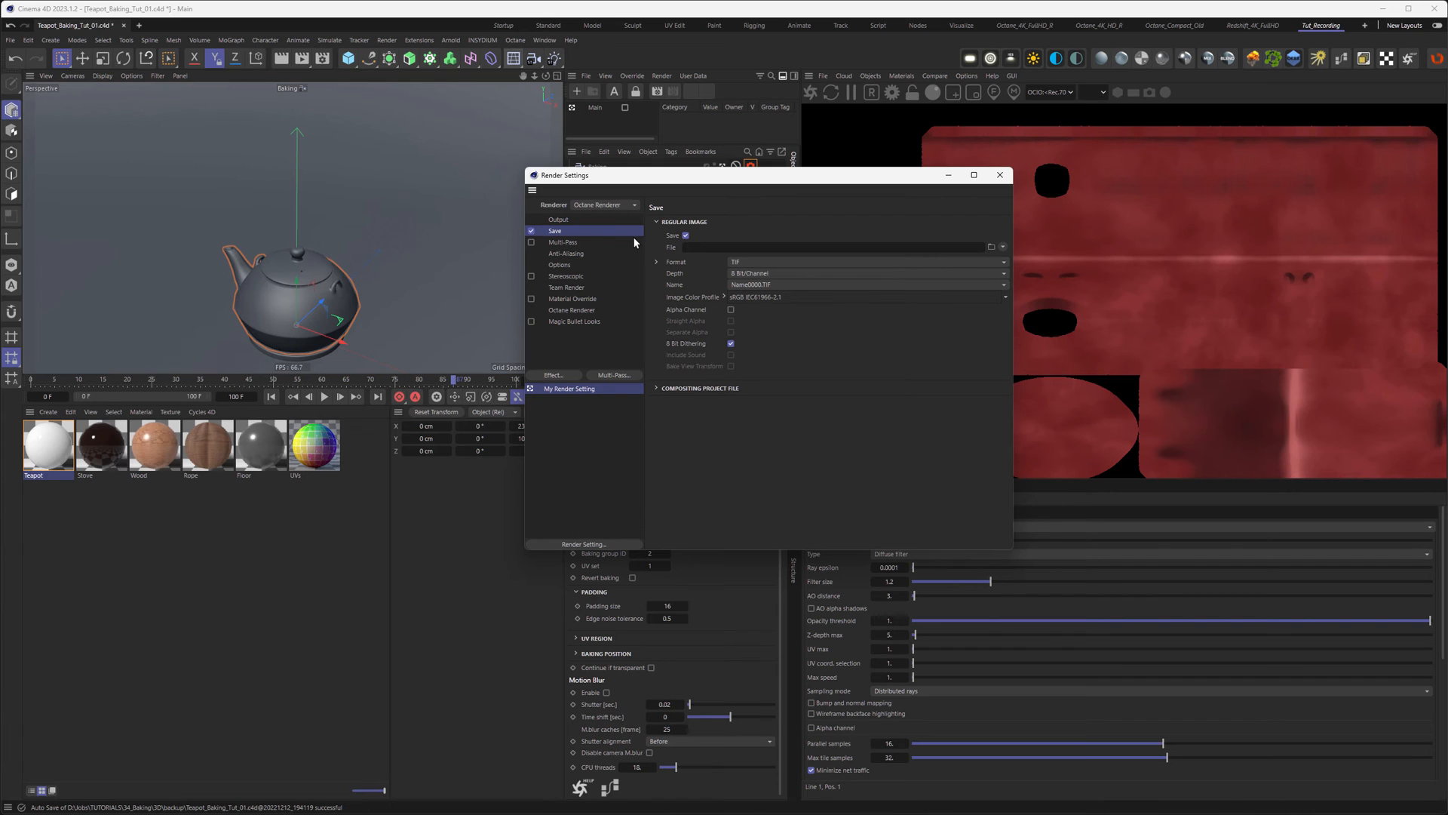
# Step: Set the output to 2048 × 2048 pixels, render only frame 0, and start the bake render
pyautogui.click(580, 316)
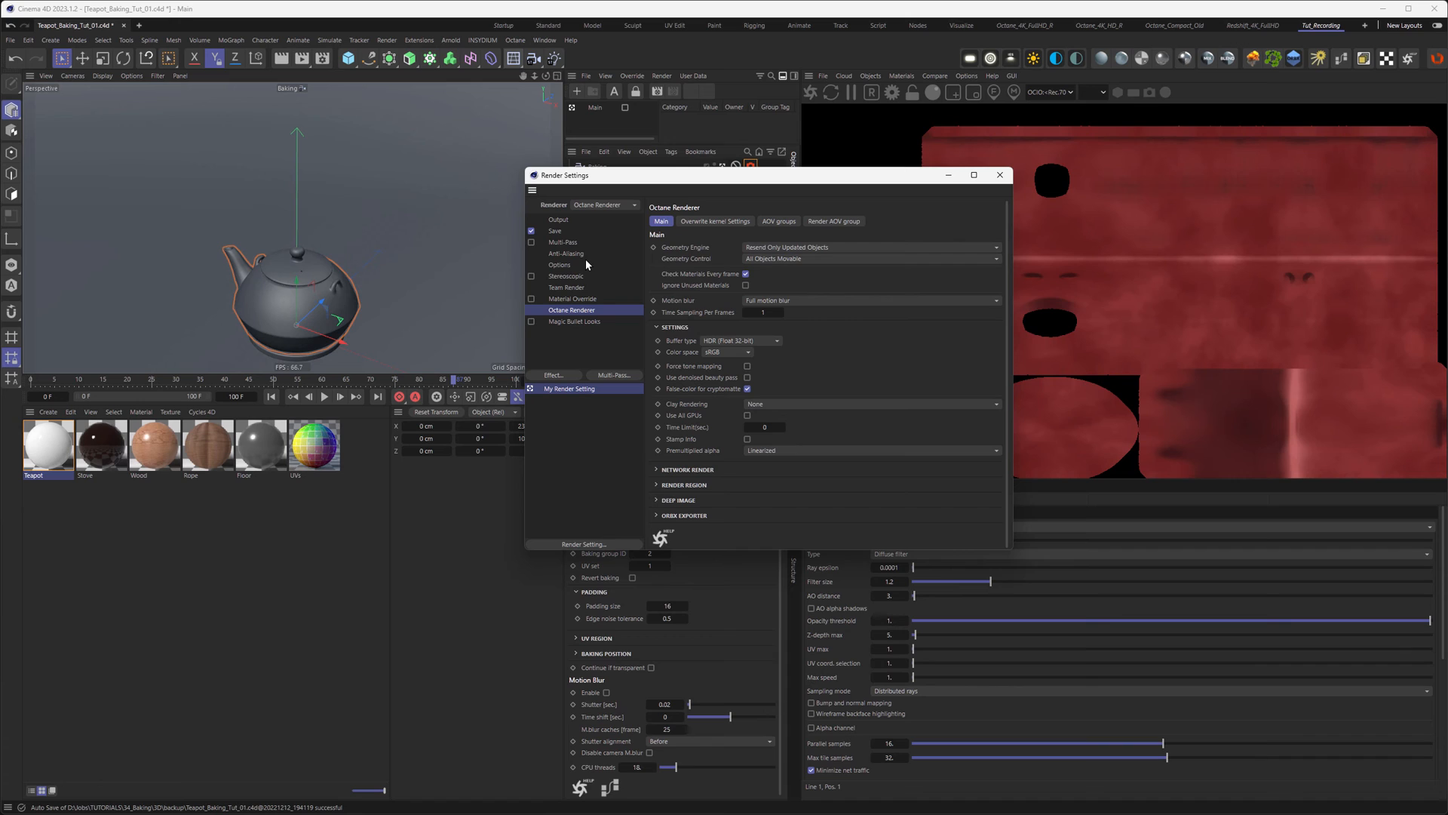
pyautogui.click(564, 218)
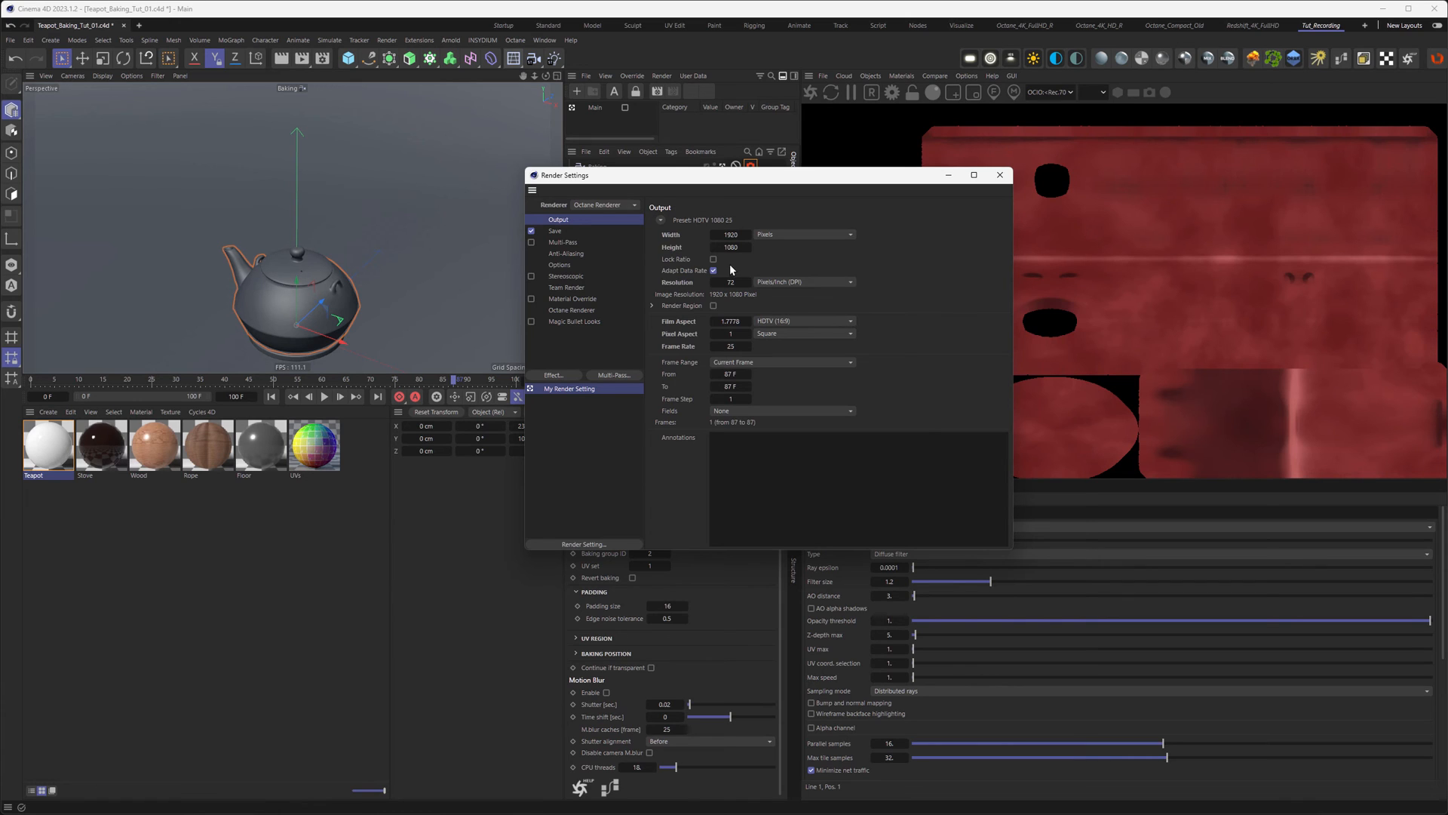
pyautogui.doubleClick(731, 234)
pyautogui.write('2048')
pyautogui.press('Tab')
pyautogui.write('2048')
pyautogui.press('Return')
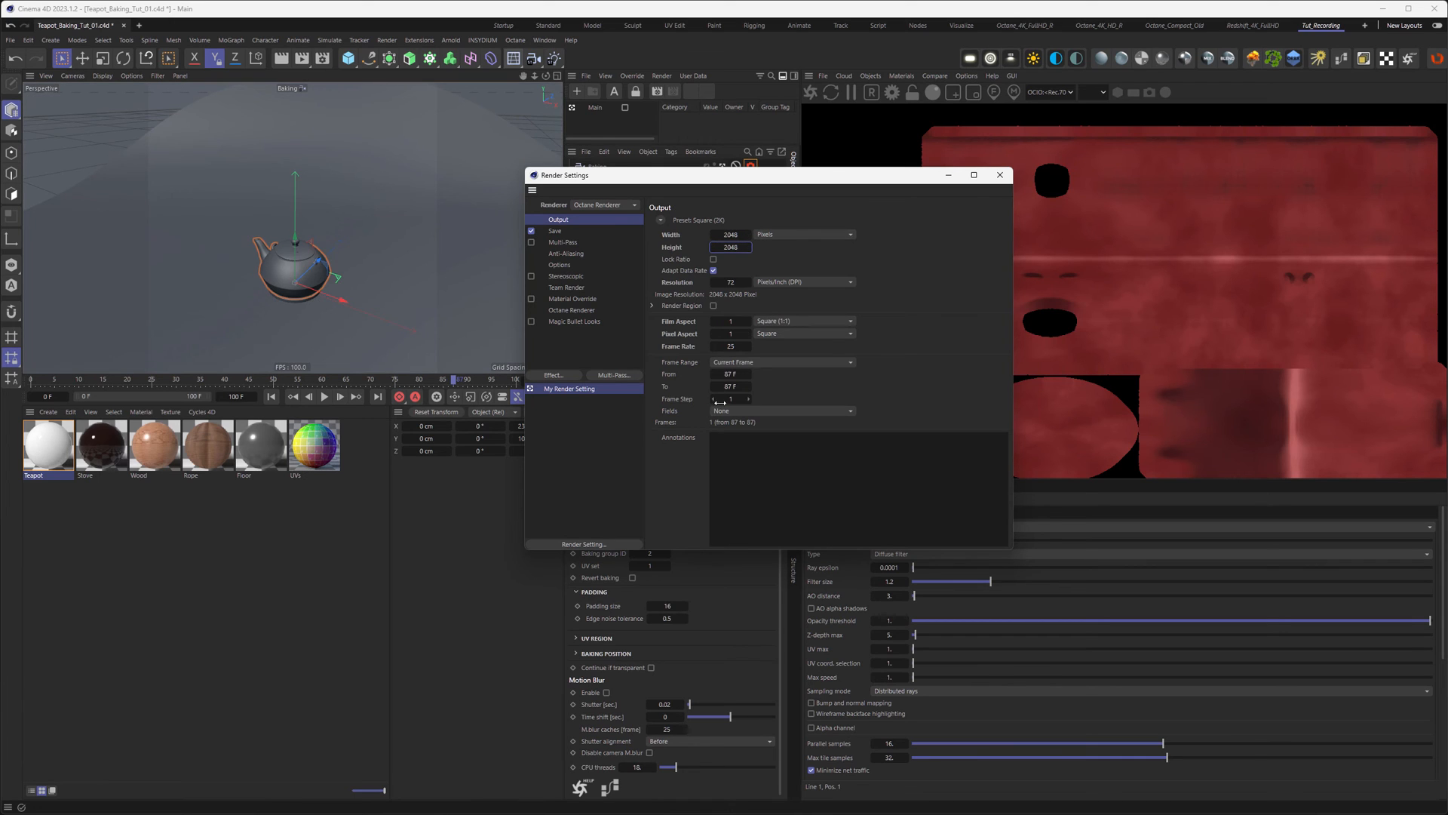
pyautogui.click(31, 380)
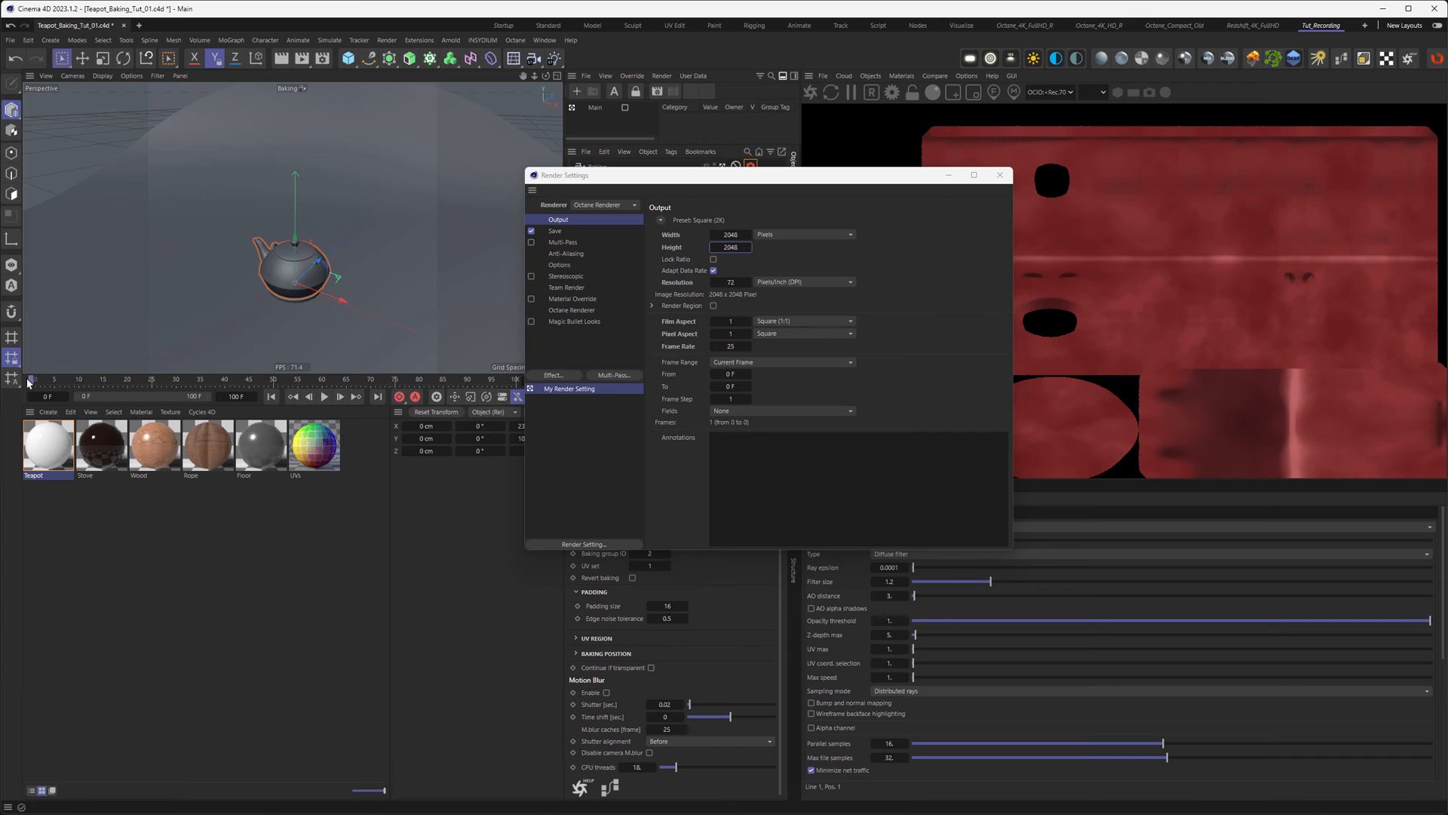
pyautogui.click(301, 61)
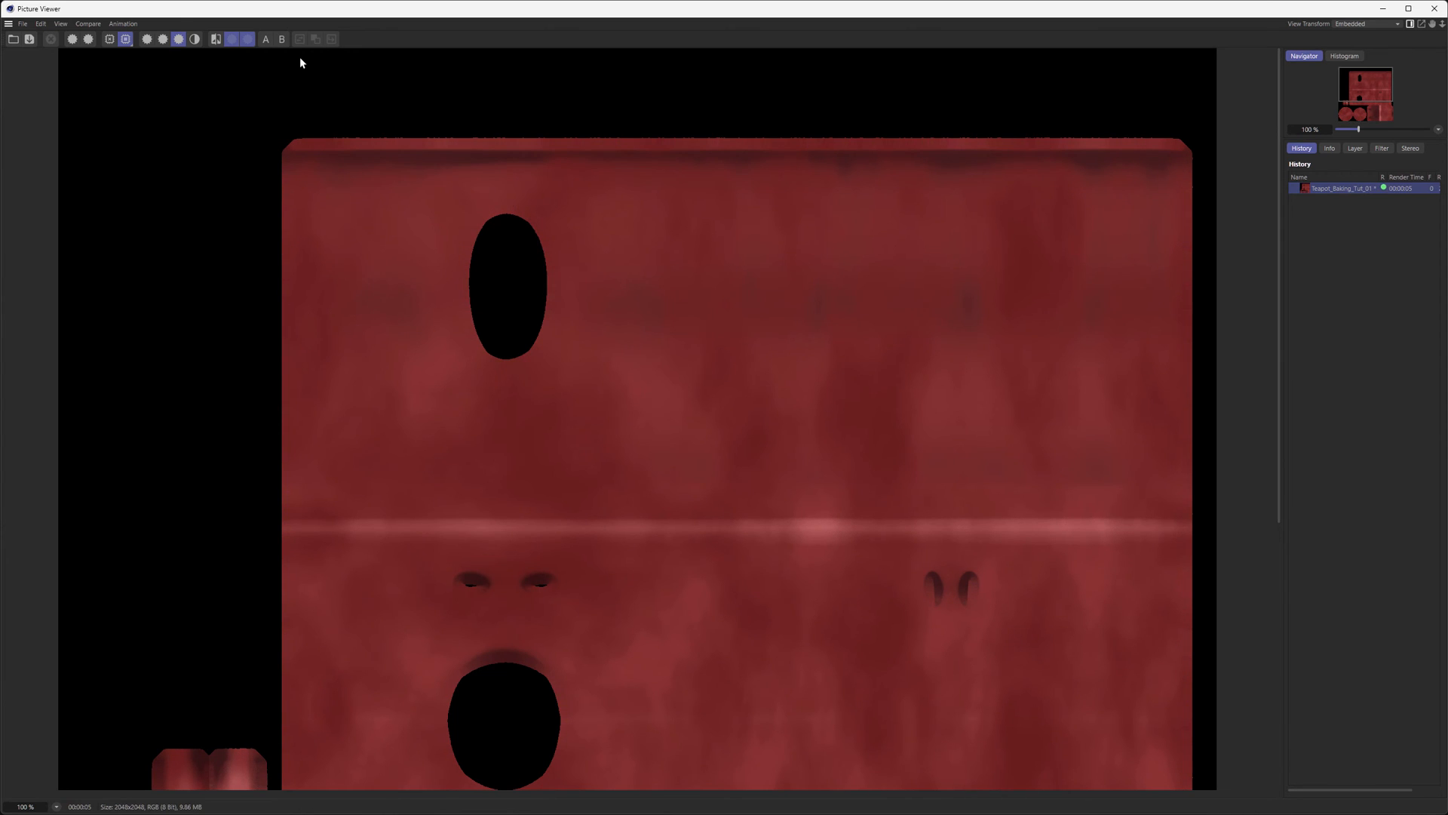
# Step: Inspect the 2048 × 2048 mottled red baked UV texture in the Picture Viewer, then minimise it
pyautogui.moveTo(427, 433); pyautogui.dragTo(428, 428)
pyautogui.scroll(-1, 428, 429)
pyautogui.moveTo(375, 633)
pyautogui.mouseDown()
pyautogui.moveTo(444, 371)
pyautogui.moveTo(450, 286)
pyautogui.moveTo(483, 537)
pyautogui.mouseUp()
pyautogui.moveTo(501, 224)
pyautogui.mouseDown()
pyautogui.moveTo(528, 463)
pyautogui.moveTo(546, 408)
pyautogui.mouseUp()
pyautogui.moveTo(847, 558)
pyautogui.mouseDown()
pyautogui.moveTo(757, 409)
pyautogui.moveTo(729, 312)
pyautogui.moveTo(714, 536)
pyautogui.mouseUp()
pyautogui.moveTo(700, 358); pyautogui.dragTo(697, 403)
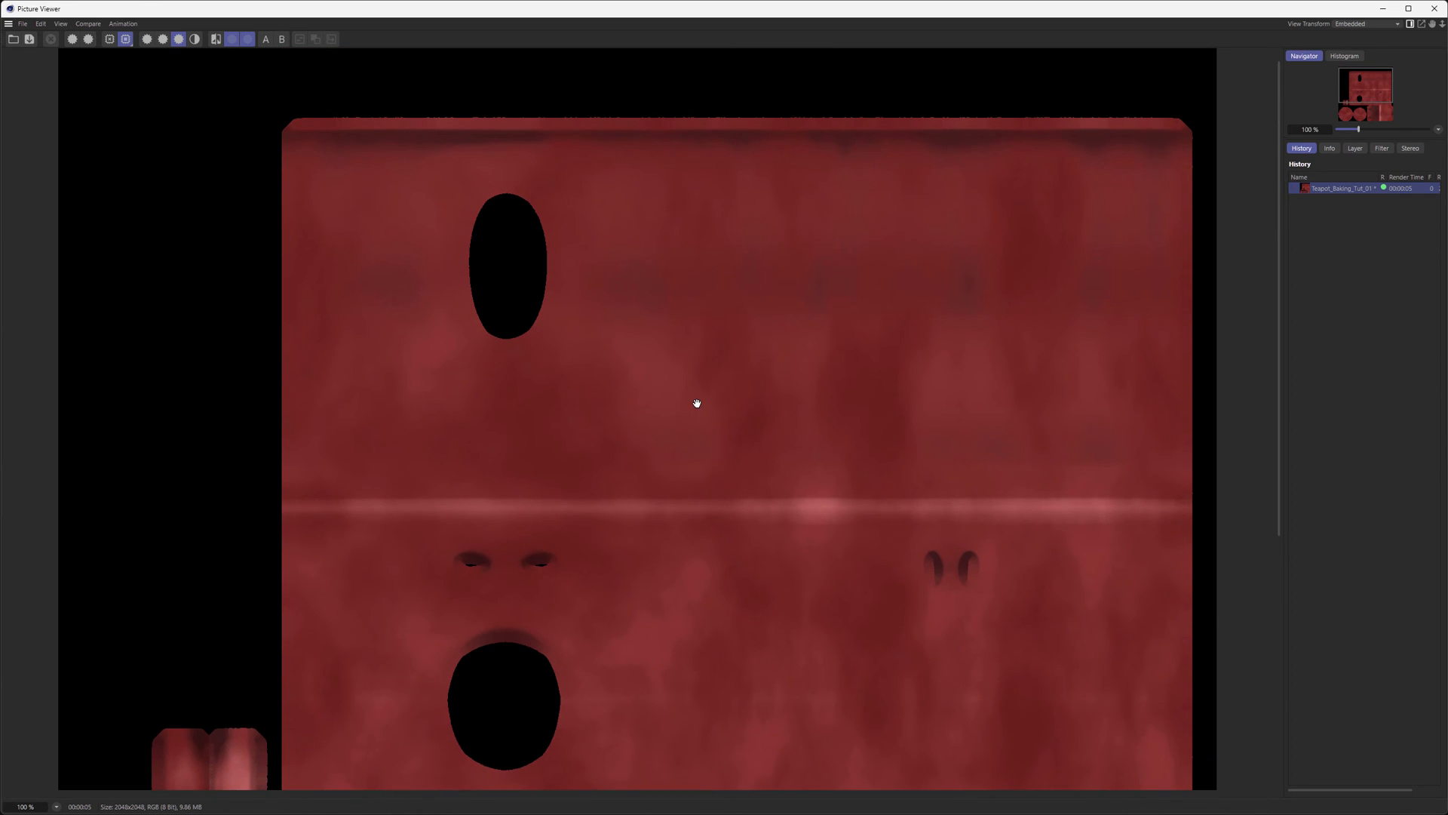
pyautogui.click(1384, 11)
# Step: Wire the Noise texture output directly into the Teapot material and re-render the 2048×2048 bake
pyautogui.click(999, 175)
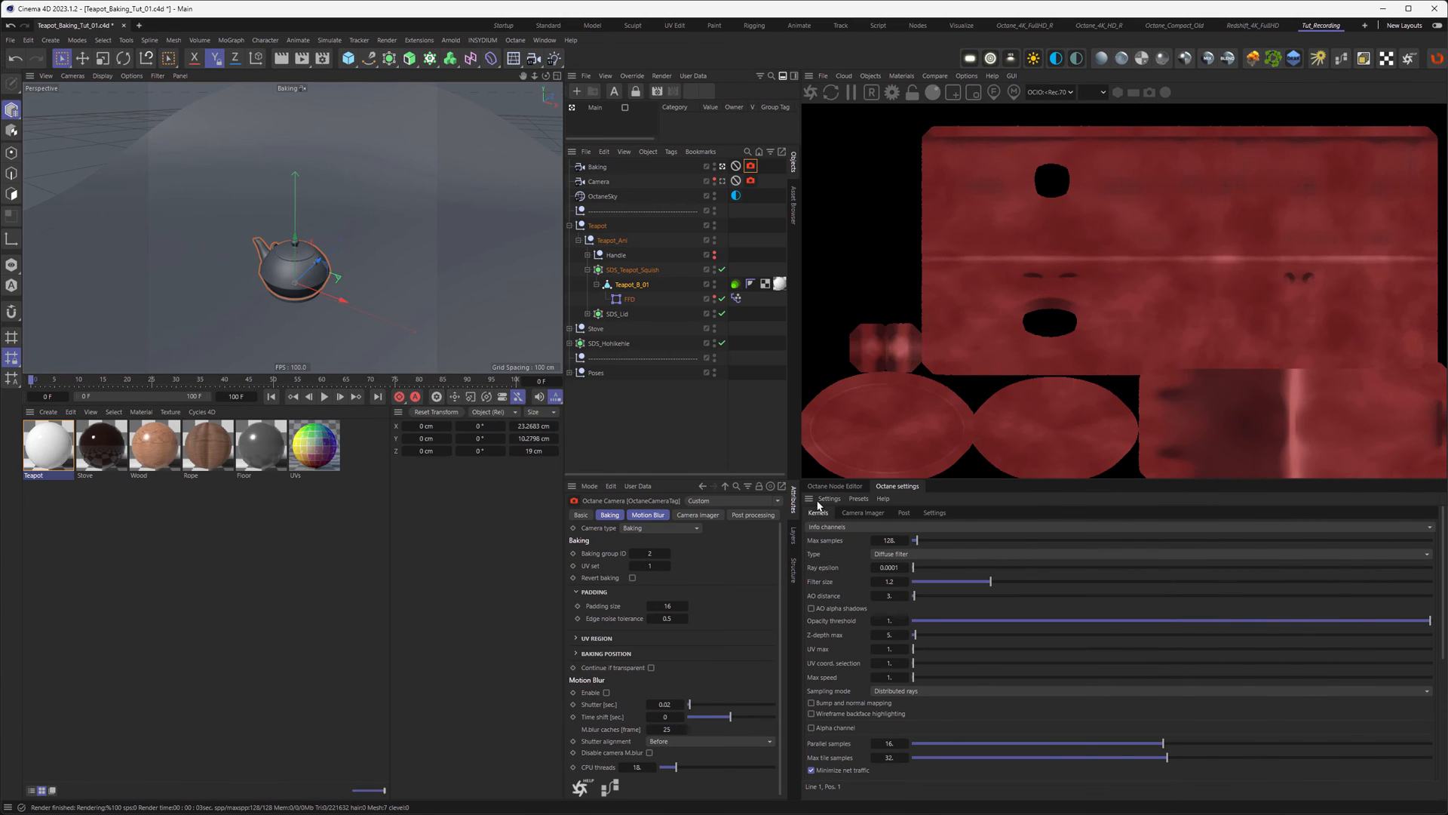
pyautogui.click(826, 488)
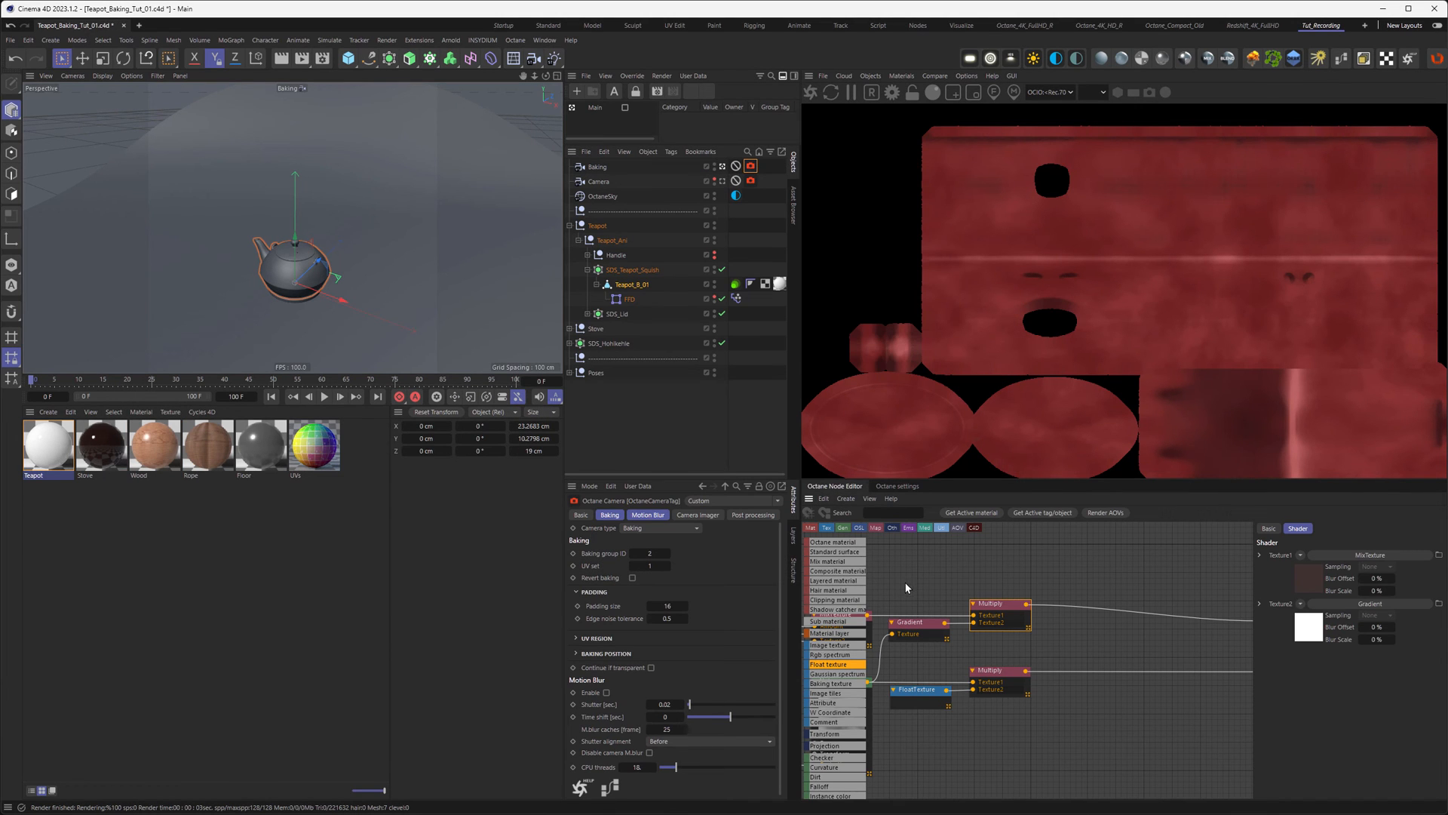
pyautogui.moveTo(906, 584); pyautogui.dragTo(1447, 560, button='middle')
pyautogui.moveTo(1134, 574); pyautogui.dragTo(997, 596, button='middle')
pyautogui.moveTo(1083, 578); pyautogui.dragTo(884, 574, button='middle')
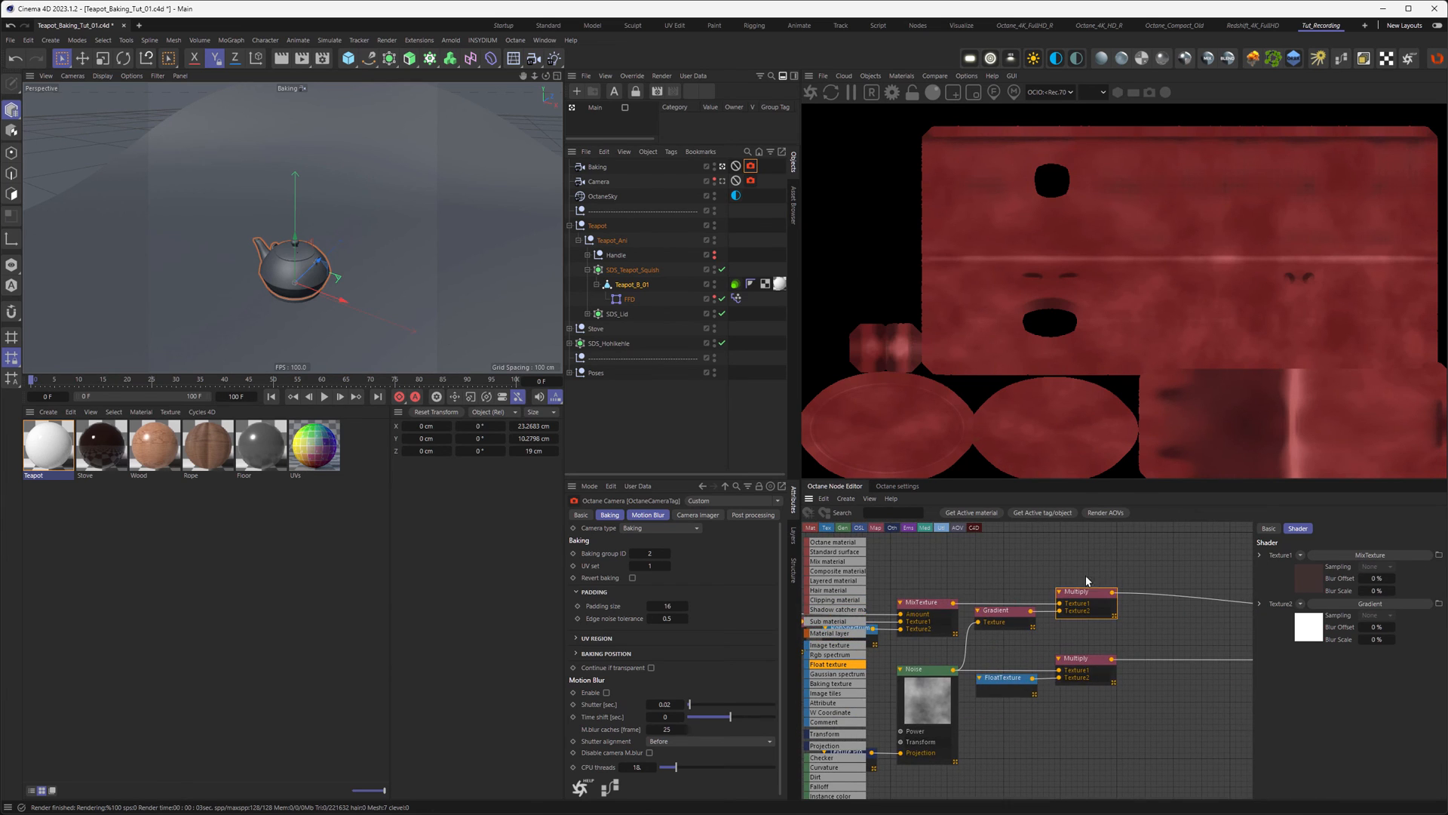
pyautogui.moveTo(1147, 578); pyautogui.dragTo(978, 581, button='middle')
pyautogui.moveTo(955, 641); pyautogui.dragTo(1160, 610, button='middle')
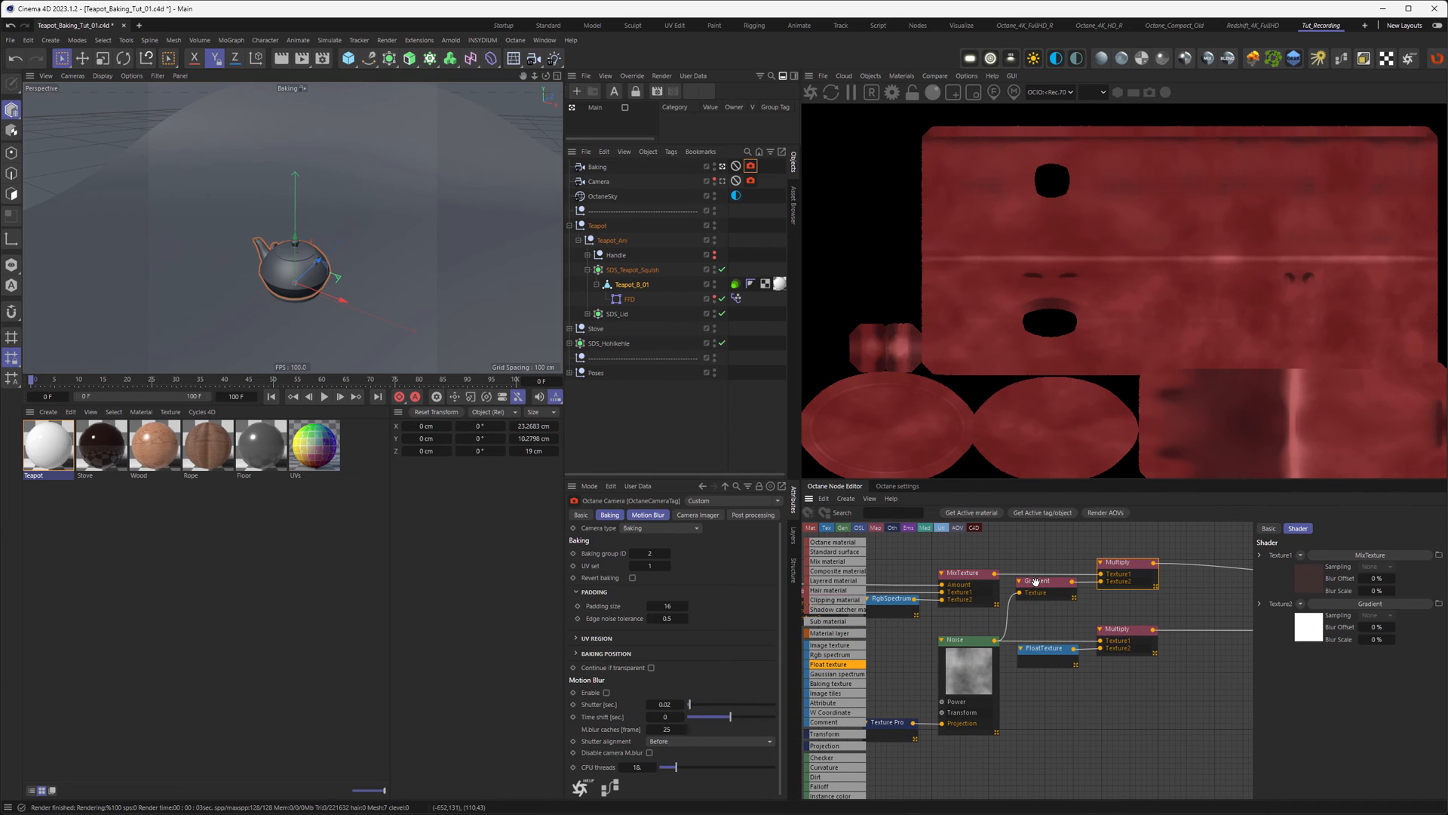
pyautogui.moveTo(1103, 614); pyautogui.dragTo(1035, 611, button='middle')
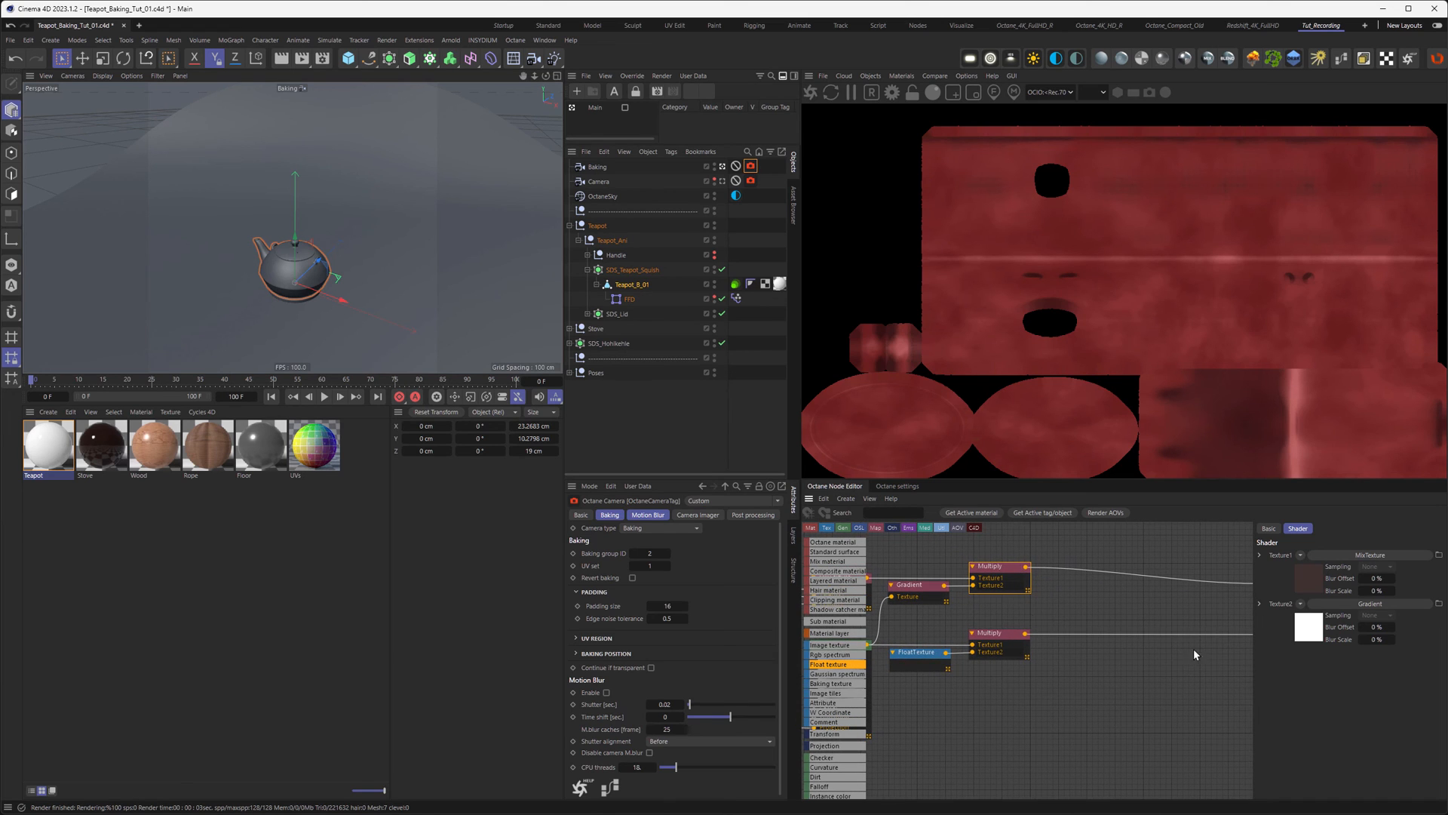
pyautogui.moveTo(1252, 682); pyautogui.dragTo(1287, 682)
pyautogui.moveTo(1057, 694)
pyautogui.mouseDown(button='middle')
pyautogui.moveTo(1083, 697)
pyautogui.moveTo(1051, 667)
pyautogui.mouseUp(button='middle')
pyautogui.moveTo(882, 654); pyautogui.dragTo(1275, 593)
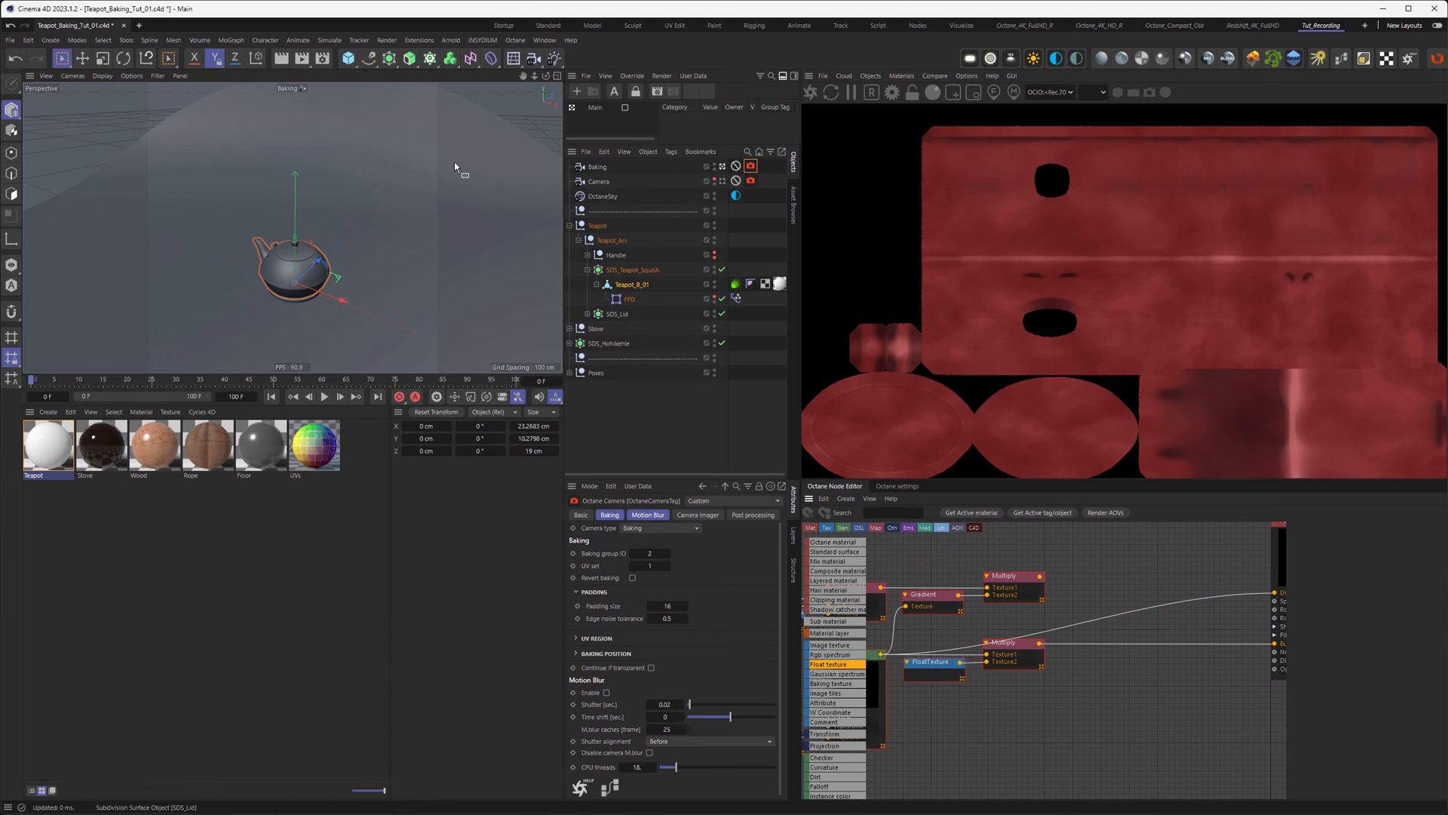
pyautogui.click(302, 58)
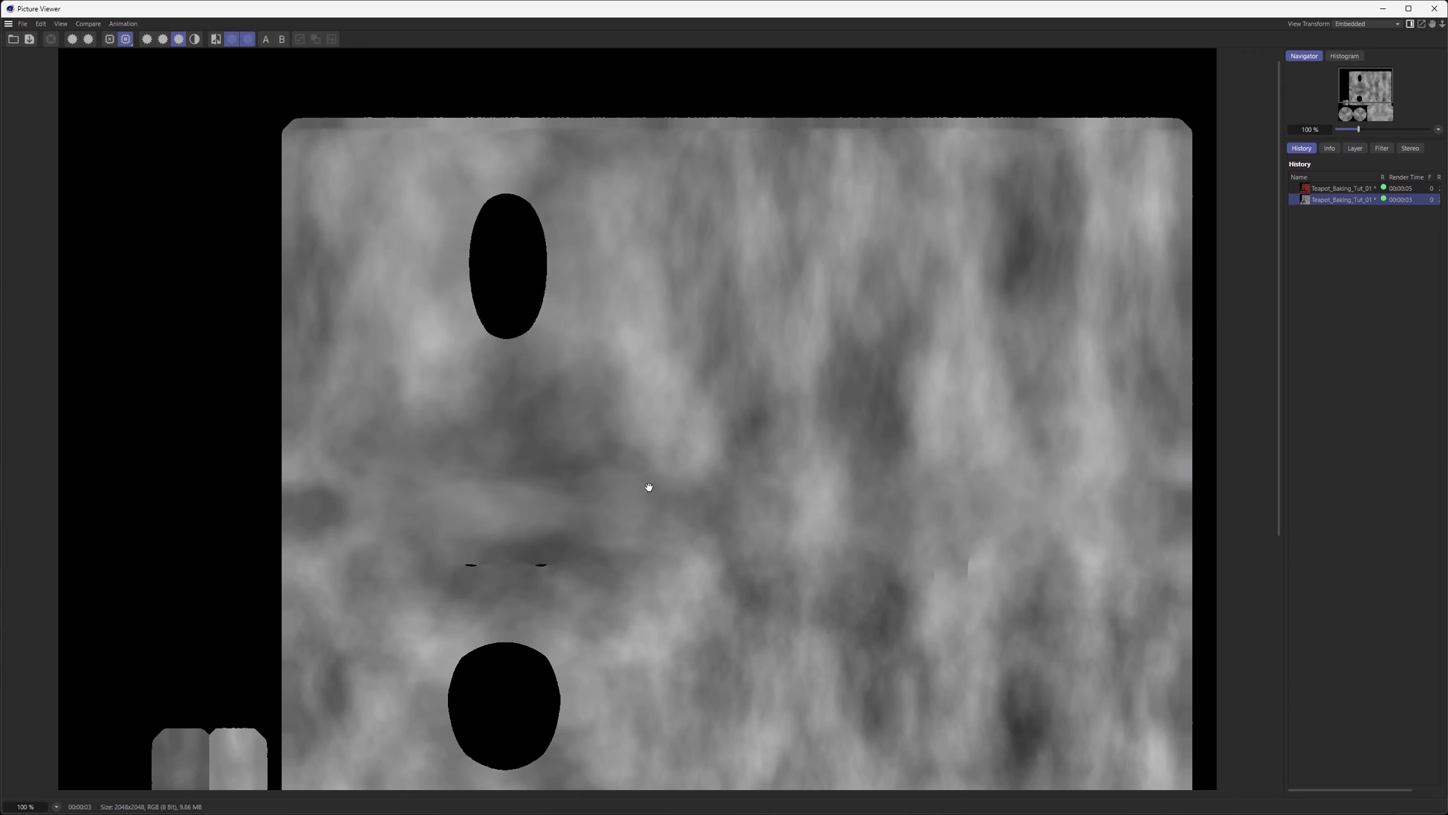
# Step: Close the Picture Viewer showing the grey cloudy noise bake
pyautogui.click(1435, 8)
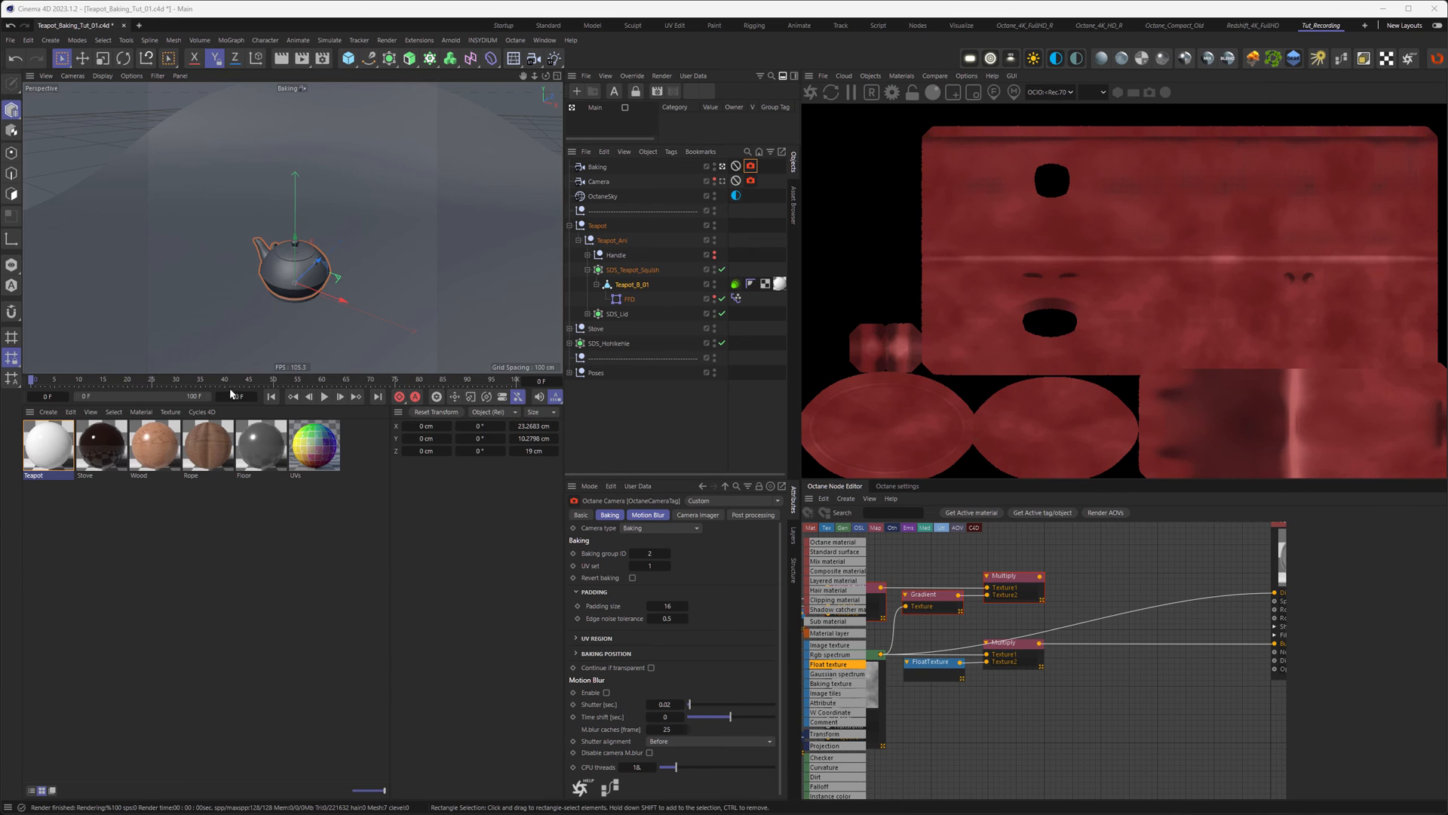
# Step: Duplicate the Teapot material and rename the copy BK_Teapot
pyautogui.click(47, 454)
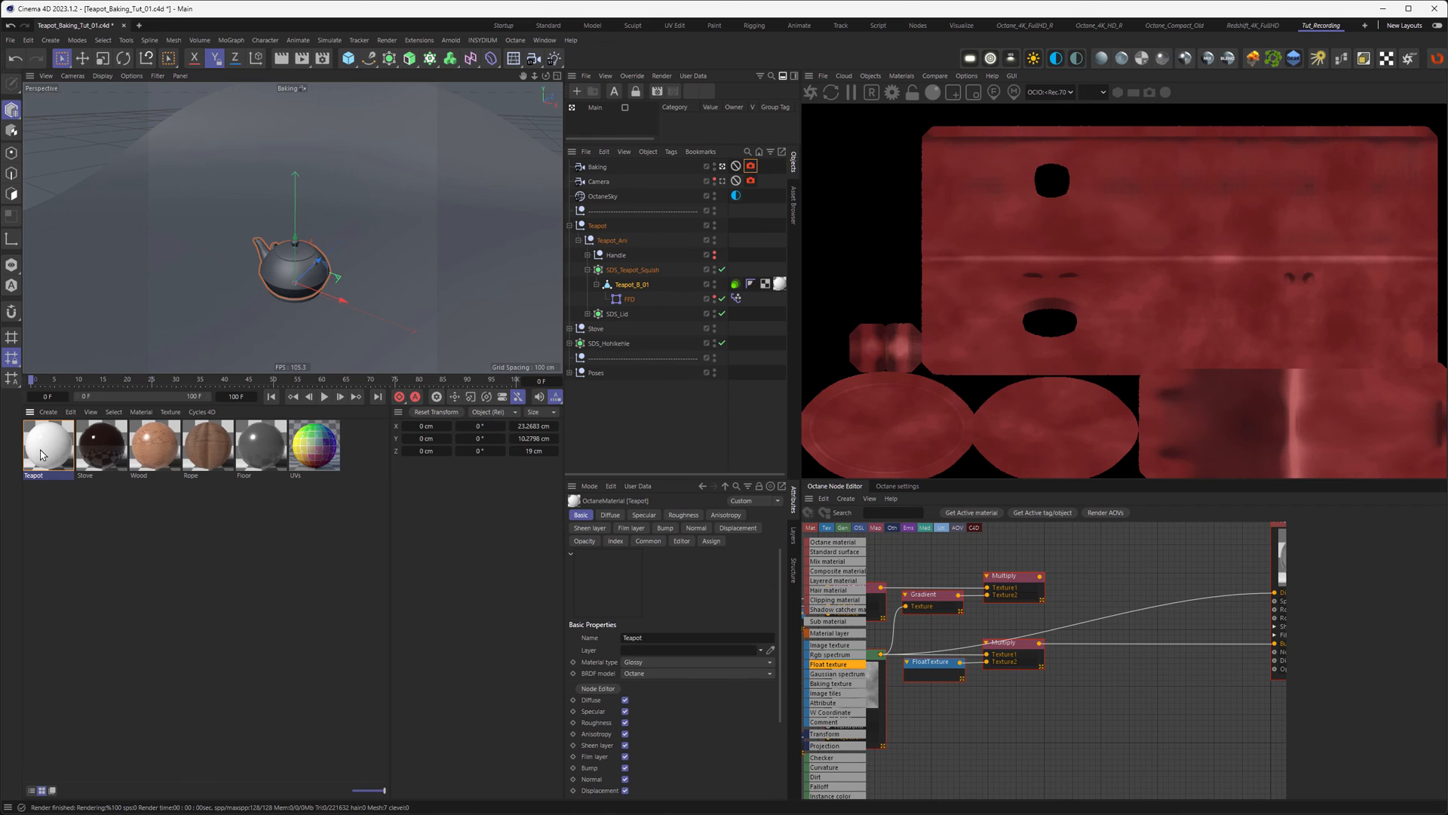
pyautogui.keyDown('ctrl'); pyautogui.moveTo(63, 455); pyautogui.dragTo(102, 462); pyautogui.keyUp('ctrl')
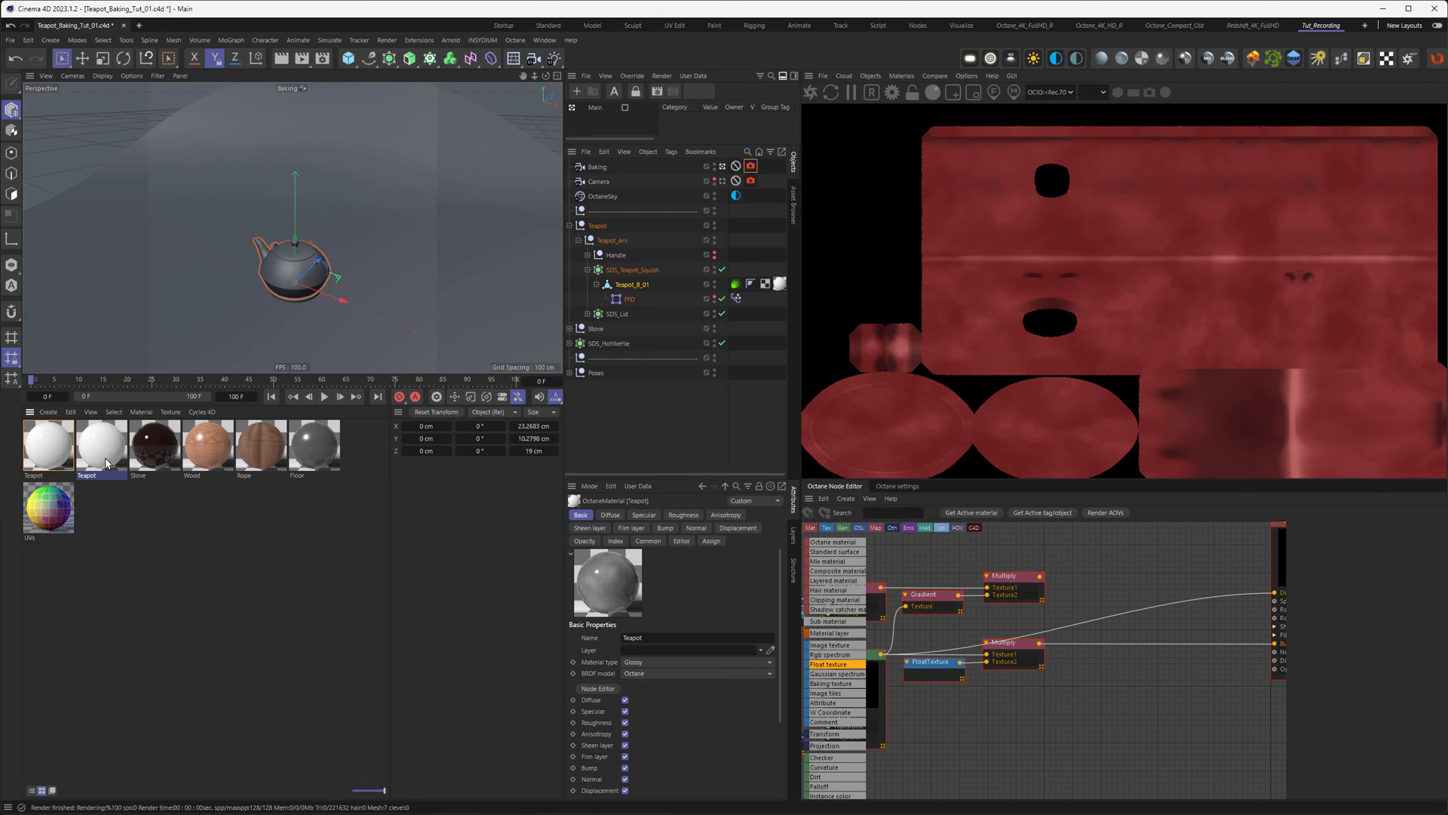
pyautogui.doubleClick(97, 472)
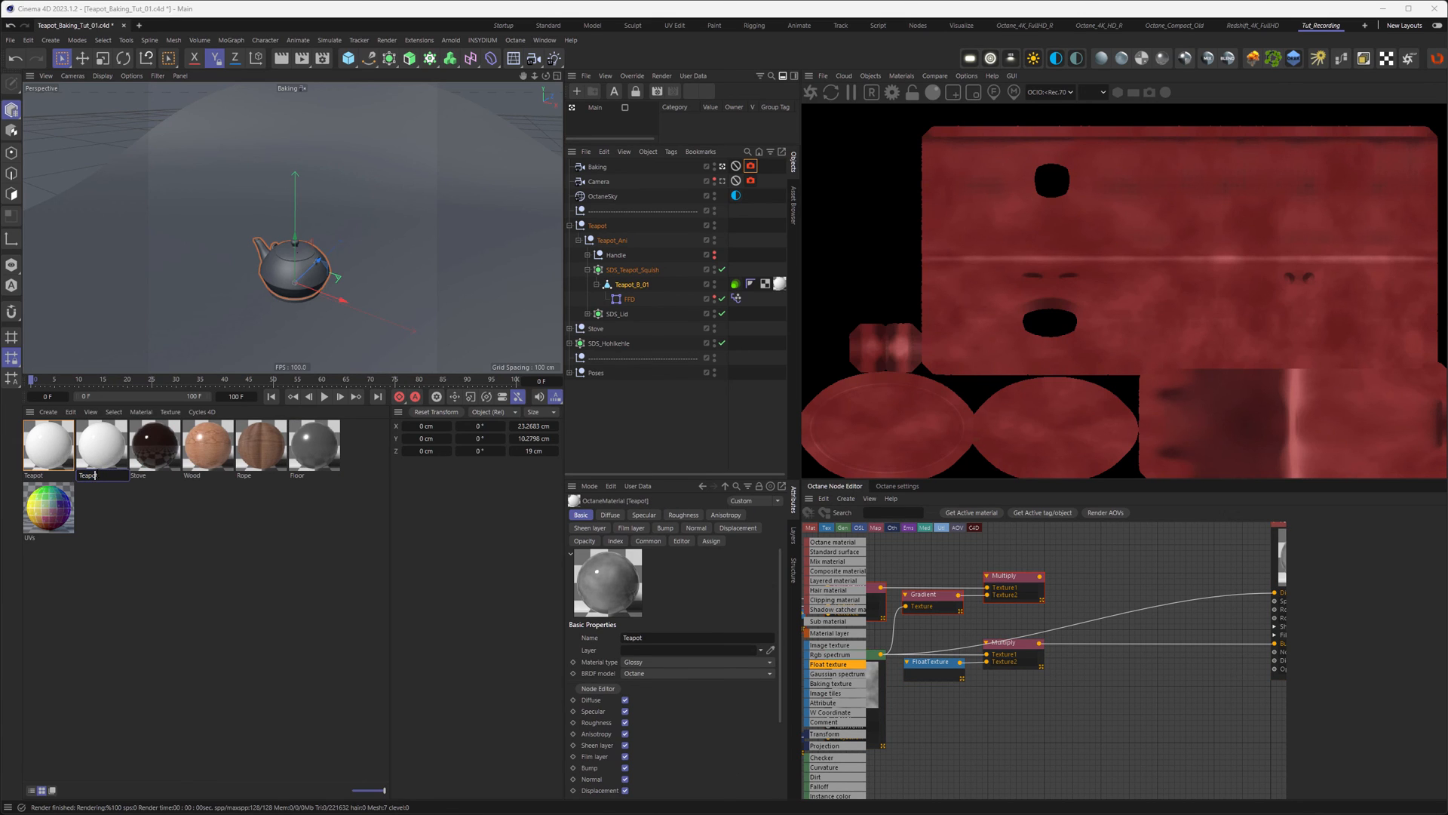
pyautogui.write('BK_')
pyautogui.press('Return')
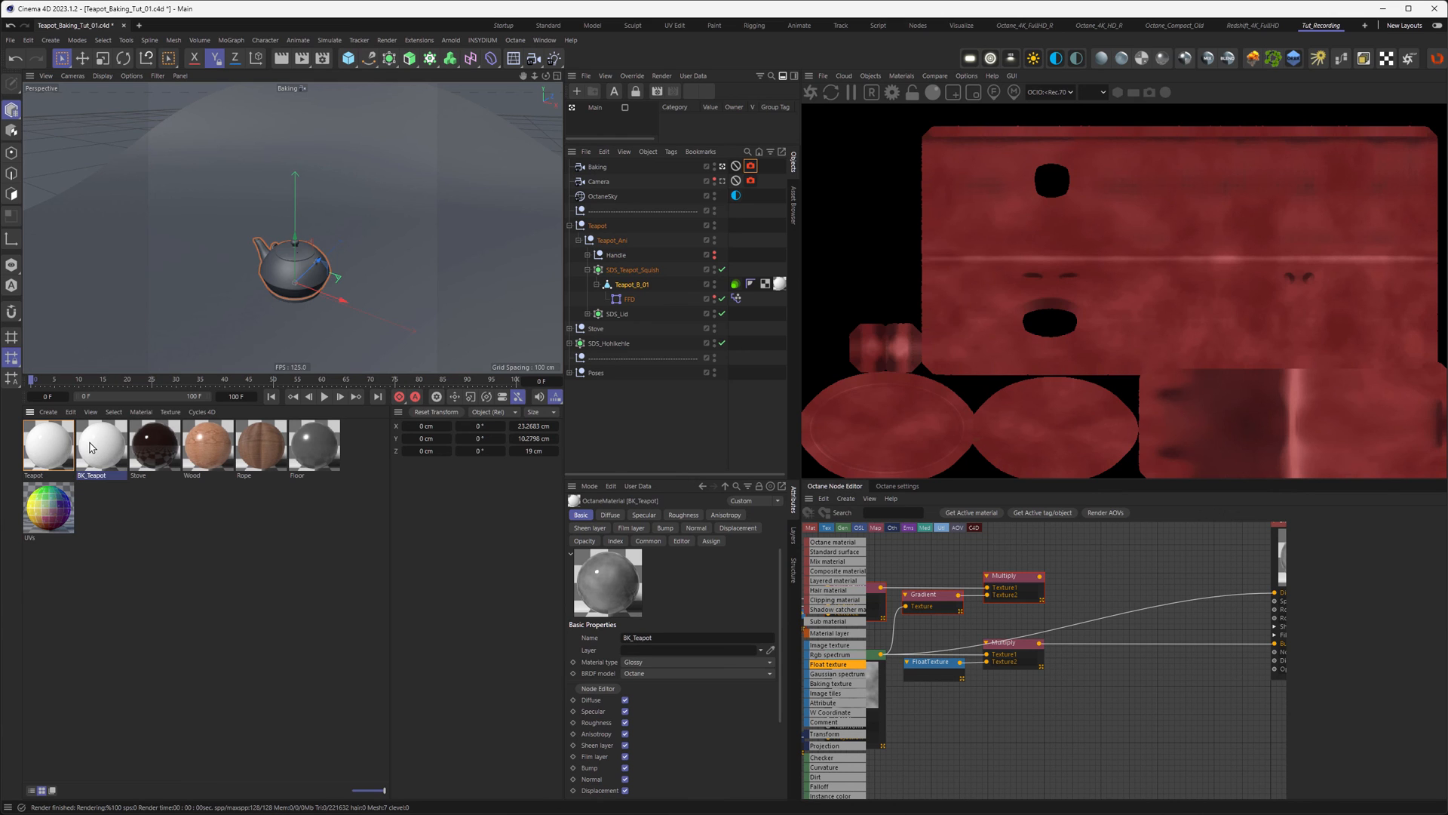
# Step: Delete the procedural Mix, Texture Projection and Noise nodes from BK_Teapot's graph
pyautogui.moveTo(993, 612)
pyautogui.mouseDown(button='middle')
pyautogui.moveTo(1274, 619)
pyautogui.moveTo(1134, 615)
pyautogui.moveTo(1281, 605)
pyautogui.mouseUp(button='middle')
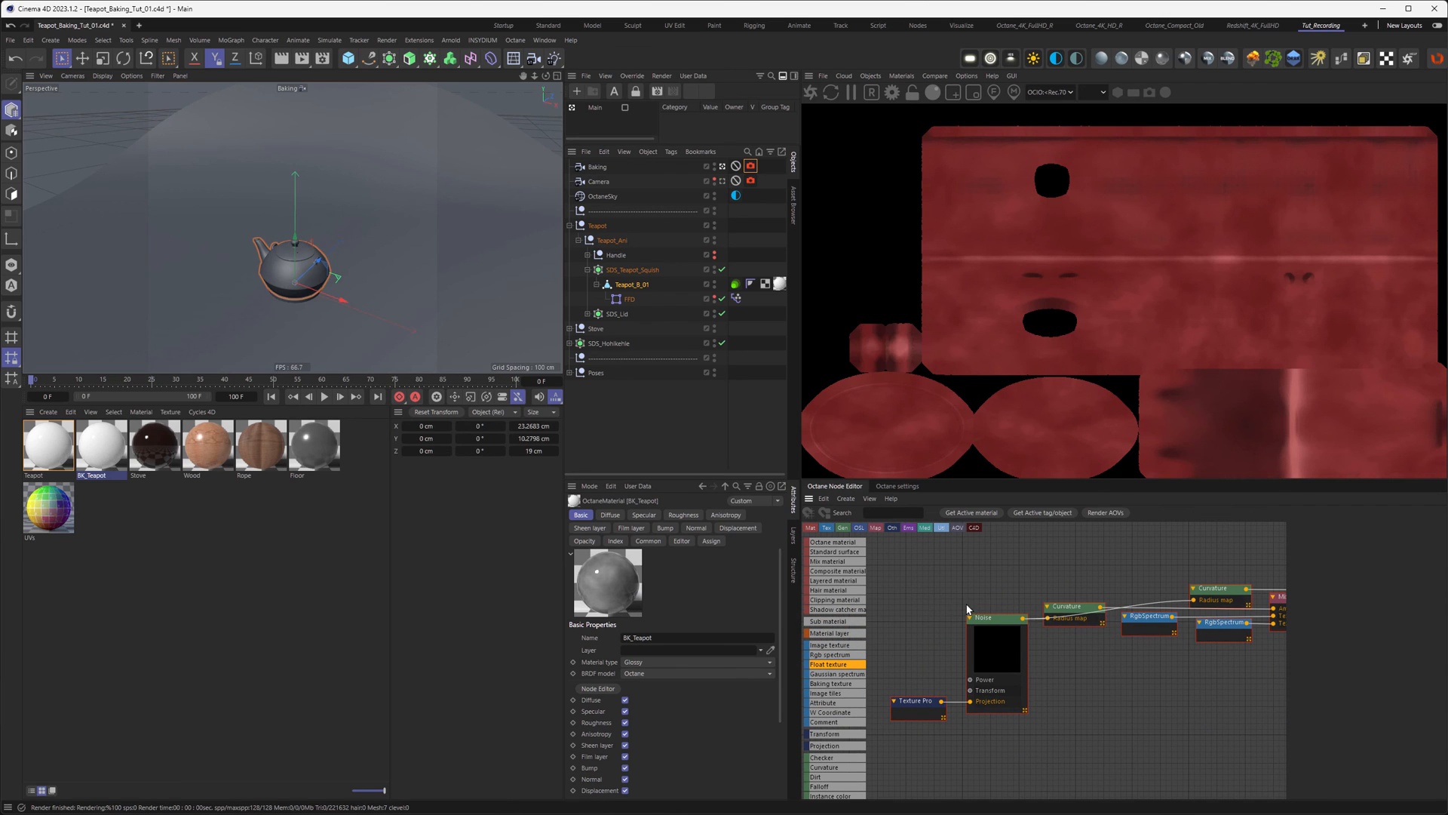
pyautogui.moveTo(889, 579); pyautogui.dragTo(1184, 700)
pyautogui.moveTo(1174, 688); pyautogui.dragTo(883, 667, button='middle')
pyautogui.moveTo(1275, 581); pyautogui.dragTo(1102, 604, button='middle')
pyautogui.press('Delete')
pyautogui.moveTo(1003, 664); pyautogui.dragTo(1111, 643, button='middle')
pyautogui.moveTo(959, 633); pyautogui.dragTo(1058, 748)
pyautogui.press('Delete')
pyautogui.moveTo(1106, 699); pyautogui.dragTo(1054, 716, button='middle')
pyautogui.moveTo(990, 627)
pyautogui.mouseDown(button='middle')
pyautogui.moveTo(953, 635)
pyautogui.moveTo(965, 635)
pyautogui.mouseUp(button='middle')
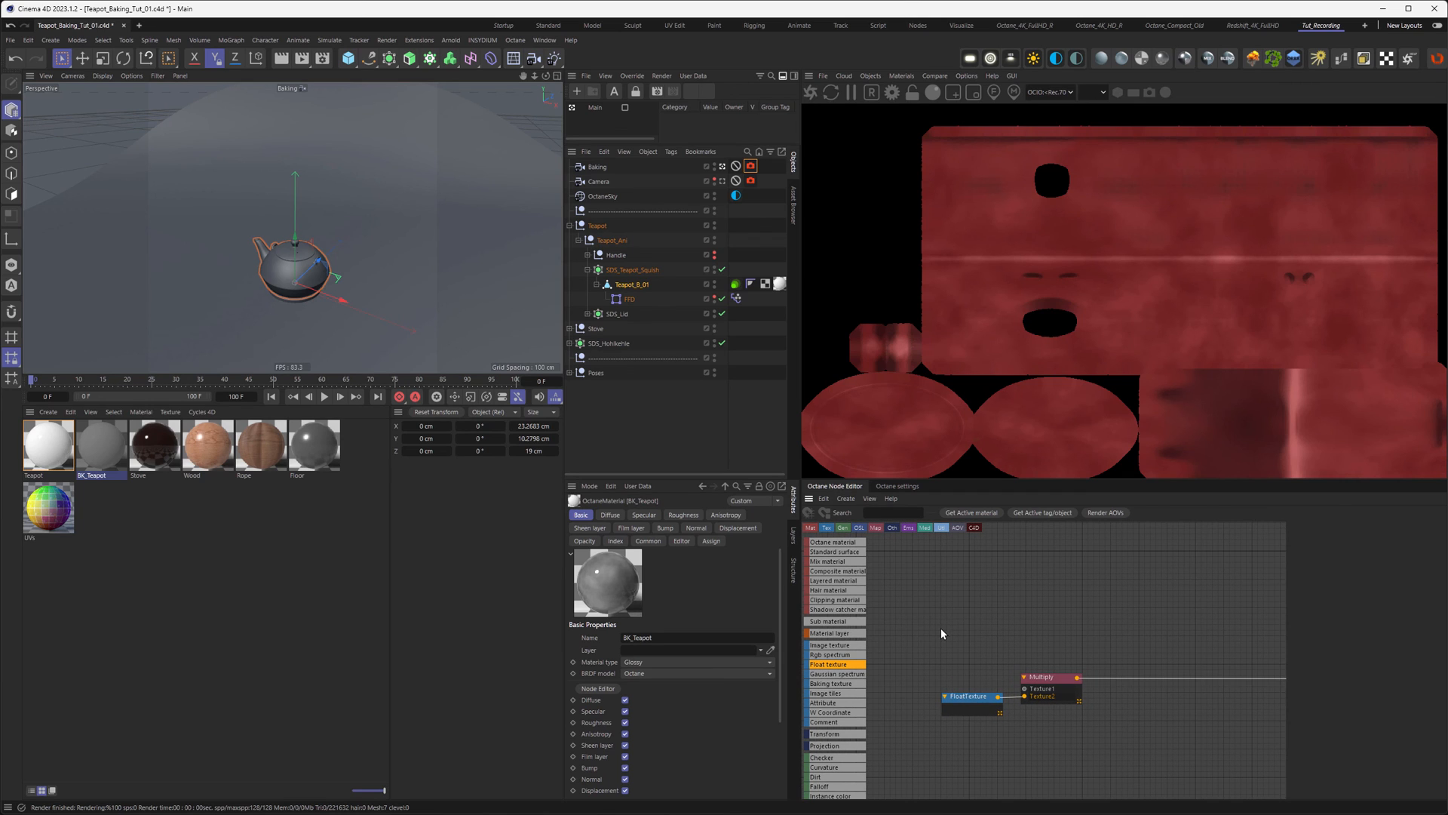
# Step: Add an Image Texture loading Teapot_Red_Albedo_01.tif and wire it to BK_Teapot's Diffuse
pyautogui.click(843, 647)
pyautogui.moveTo(842, 646); pyautogui.dragTo(965, 569)
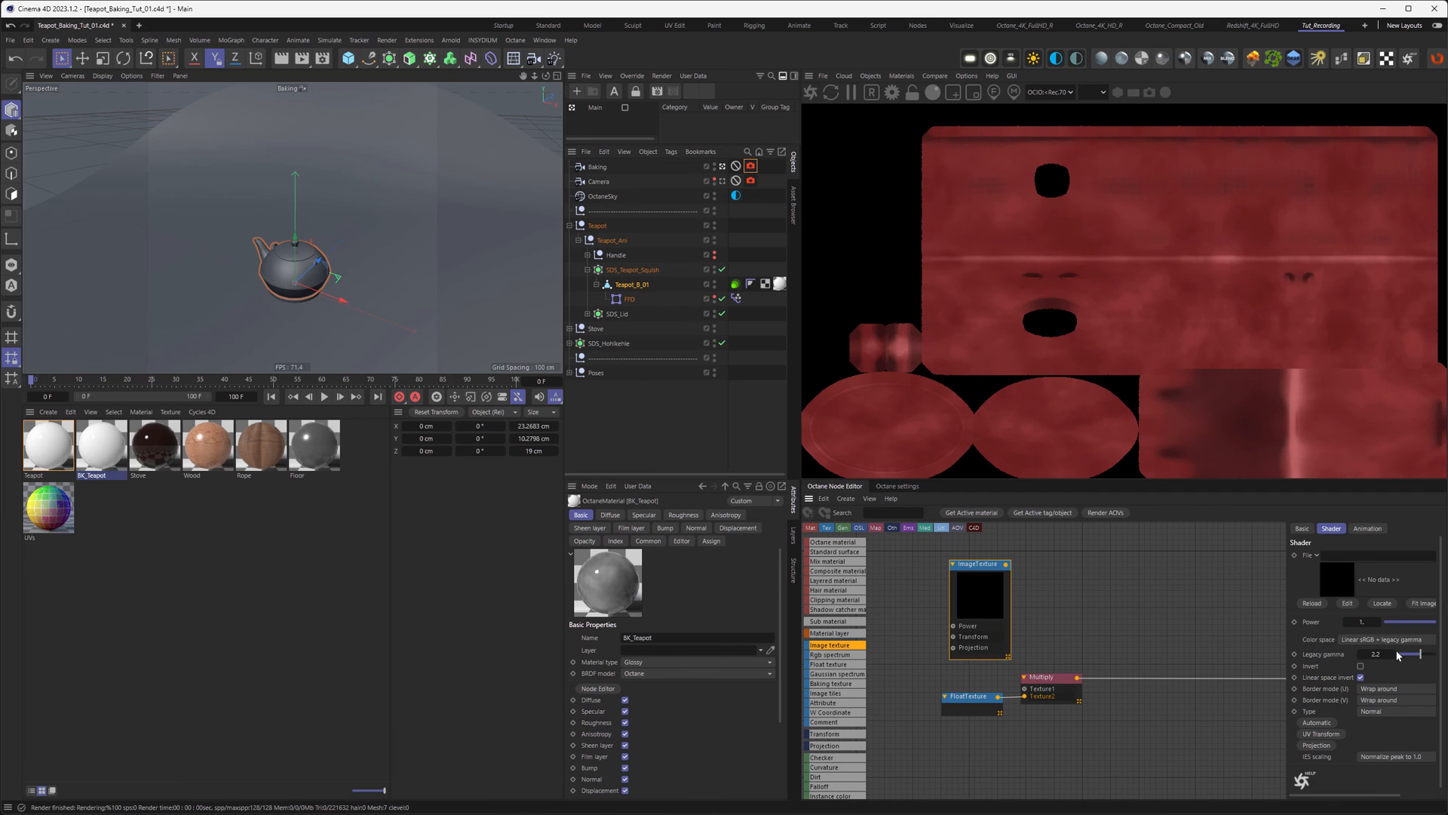
pyautogui.moveTo(1287, 760); pyautogui.dragTo(1231, 757)
pyautogui.click(1441, 555)
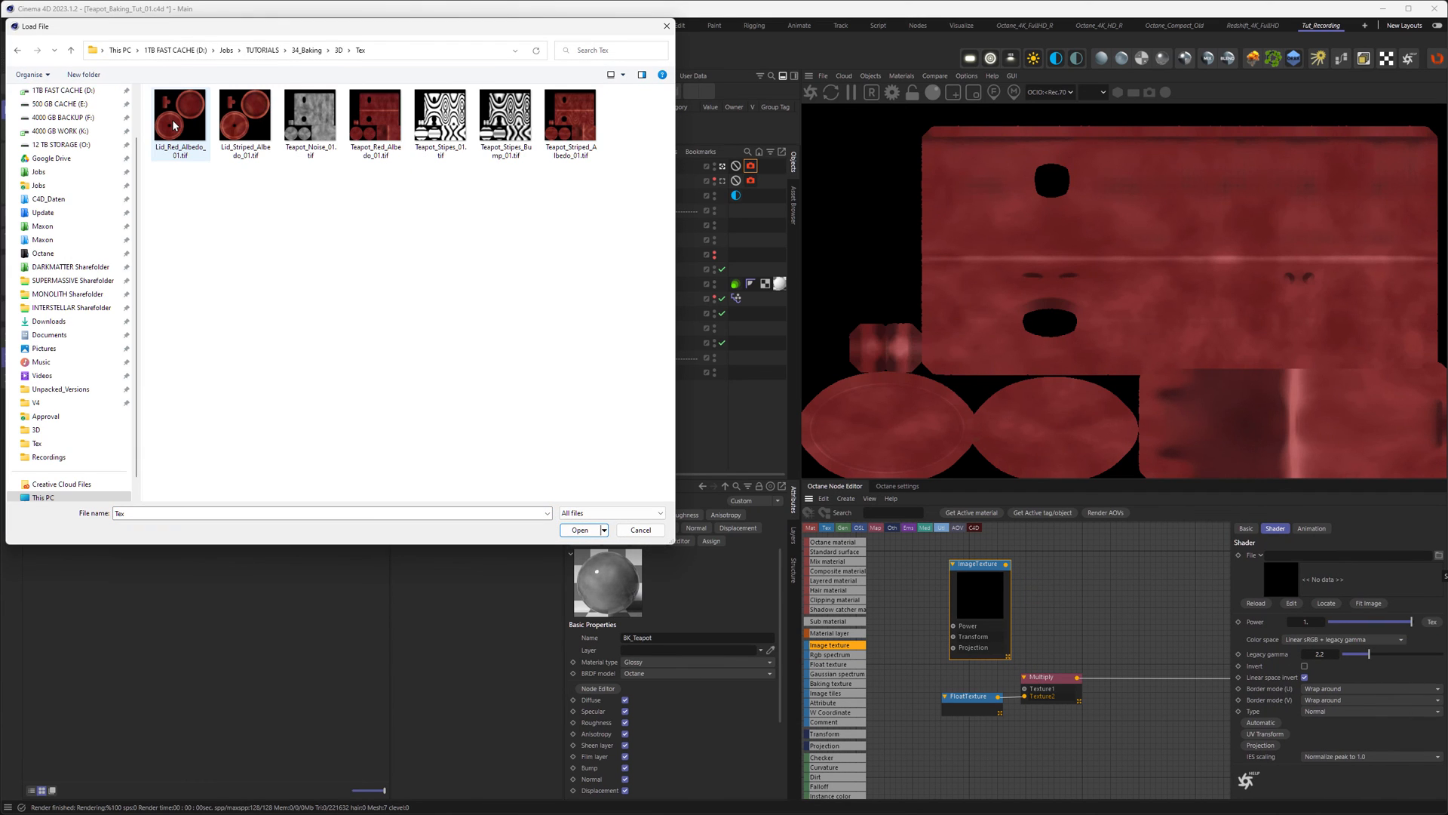
pyautogui.doubleClick(375, 114)
pyautogui.moveTo(1047, 585); pyautogui.dragTo(952, 587, button='middle')
pyautogui.moveTo(885, 576); pyautogui.dragTo(955, 568)
pyautogui.moveTo(1021, 601); pyautogui.dragTo(989, 599, button='middle')
pyautogui.moveTo(949, 557); pyautogui.dragTo(1183, 627)
# Step: Copy the image texture, load Teapot_Noise_01.tif into it, and connect it to Multiply's Texture1
pyautogui.moveTo(1052, 606); pyautogui.dragTo(1208, 599, button='middle')
pyautogui.keyDown('ctrl'); pyautogui.moveTo(1068, 573); pyautogui.dragTo(897, 679); pyautogui.keyUp('ctrl')
pyautogui.click(1439, 555)
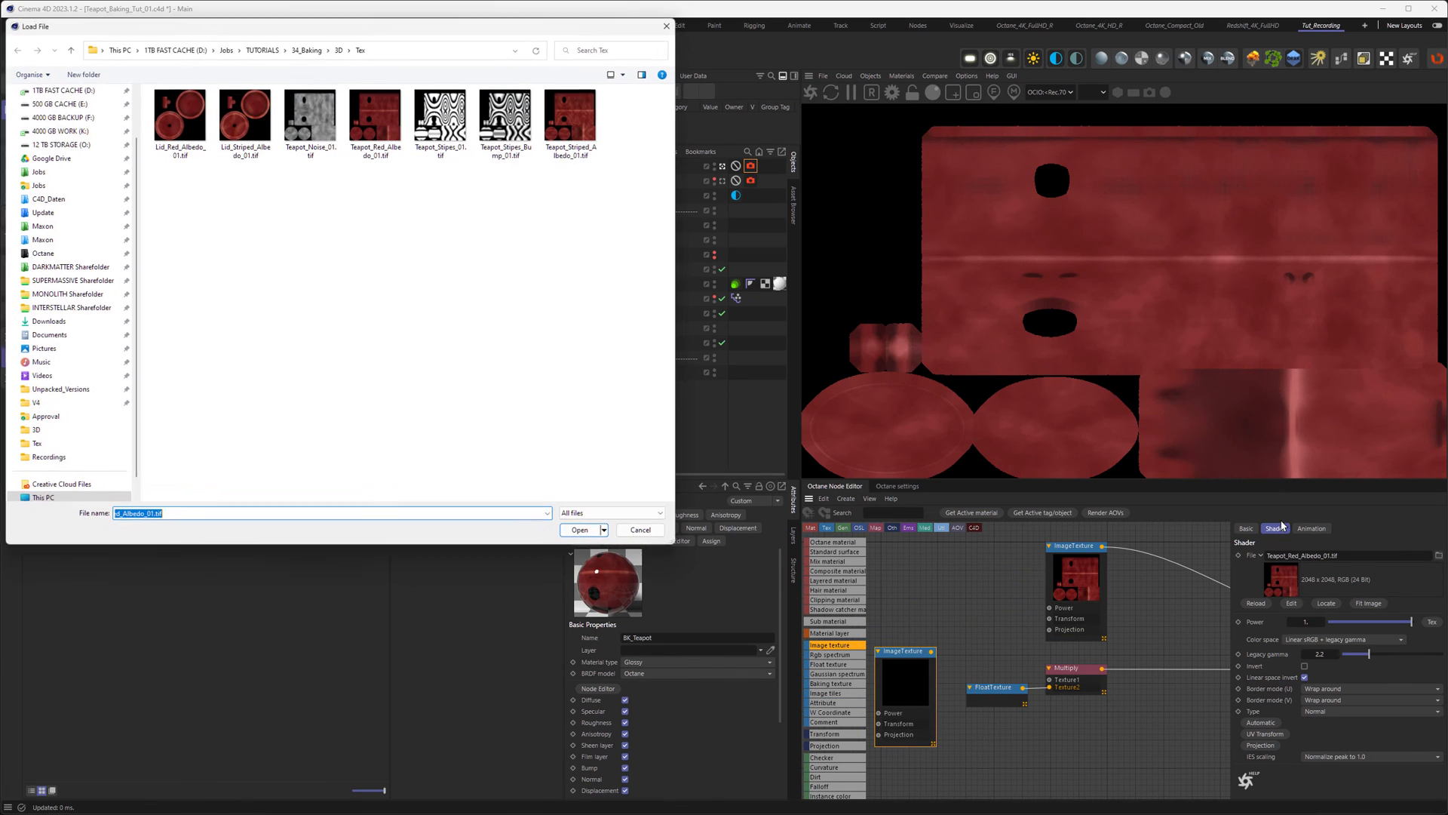
pyautogui.doubleClick(310, 117)
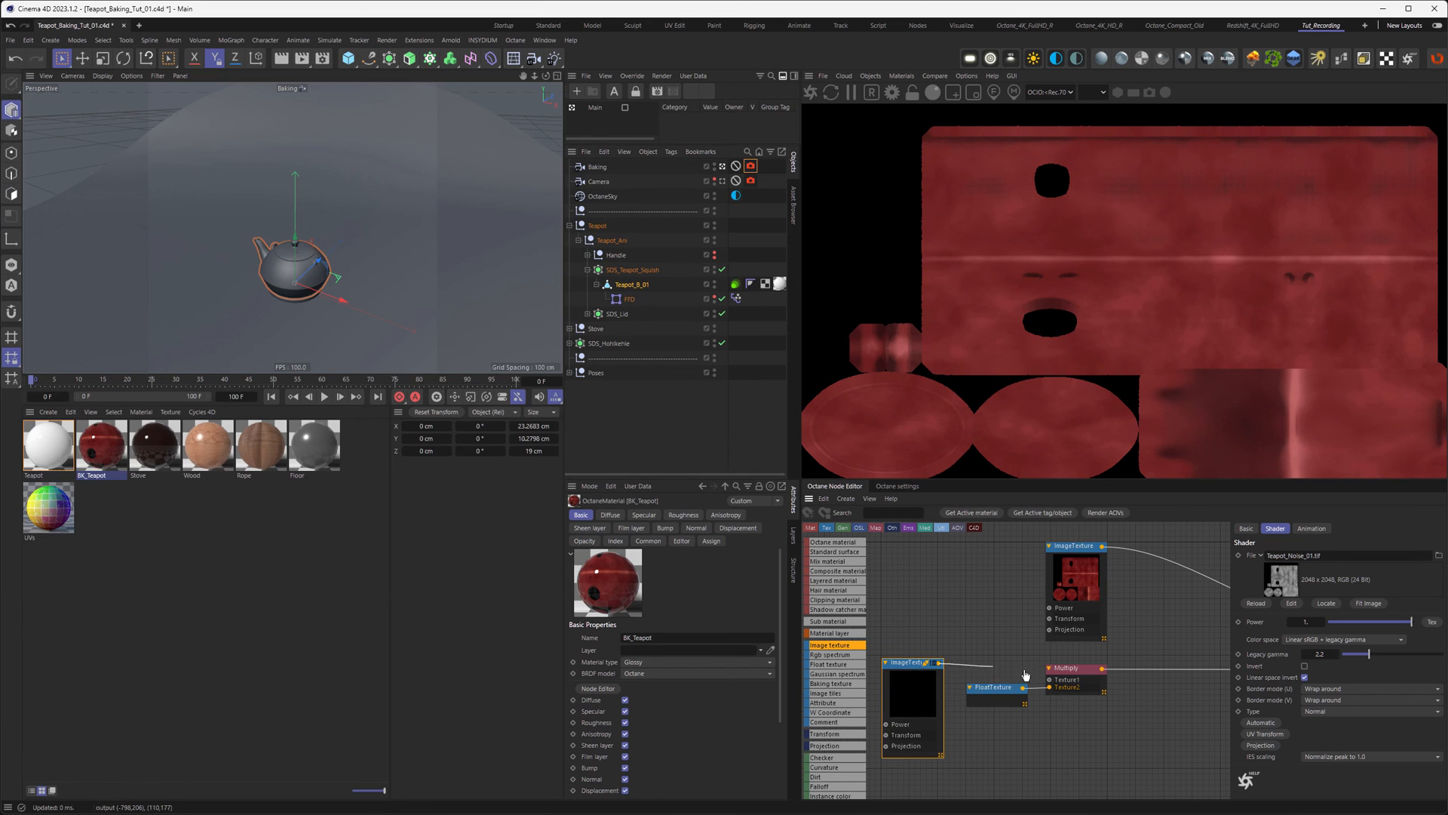
pyautogui.moveTo(940, 665); pyautogui.dragTo(1049, 680)
pyautogui.moveTo(902, 701); pyautogui.dragTo(912, 718)
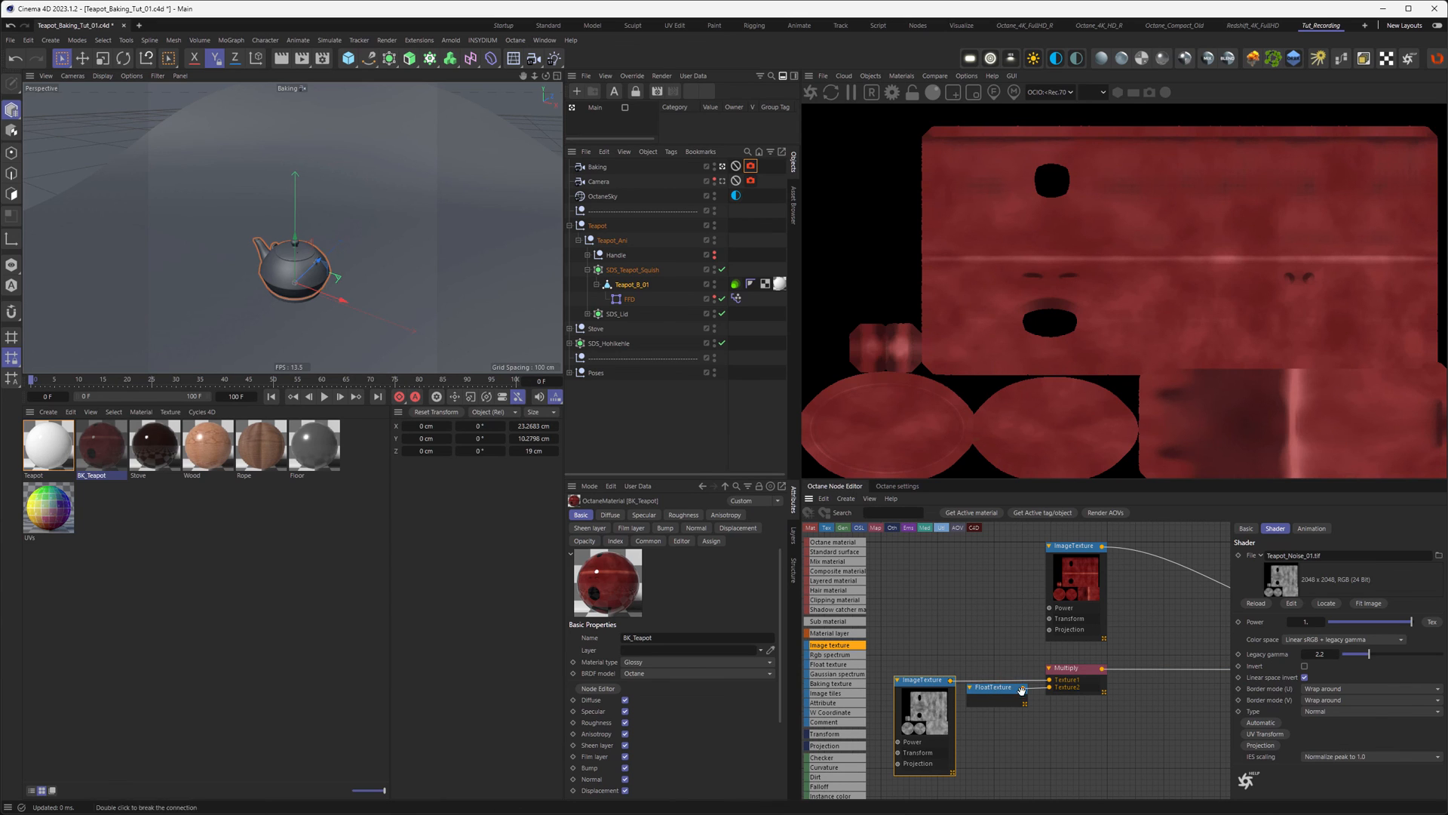
# Step: Apply the BK_Teapot material to the teapot body
pyautogui.click(1053, 605)
pyautogui.moveTo(1154, 614); pyautogui.dragTo(1097, 621, button='middle')
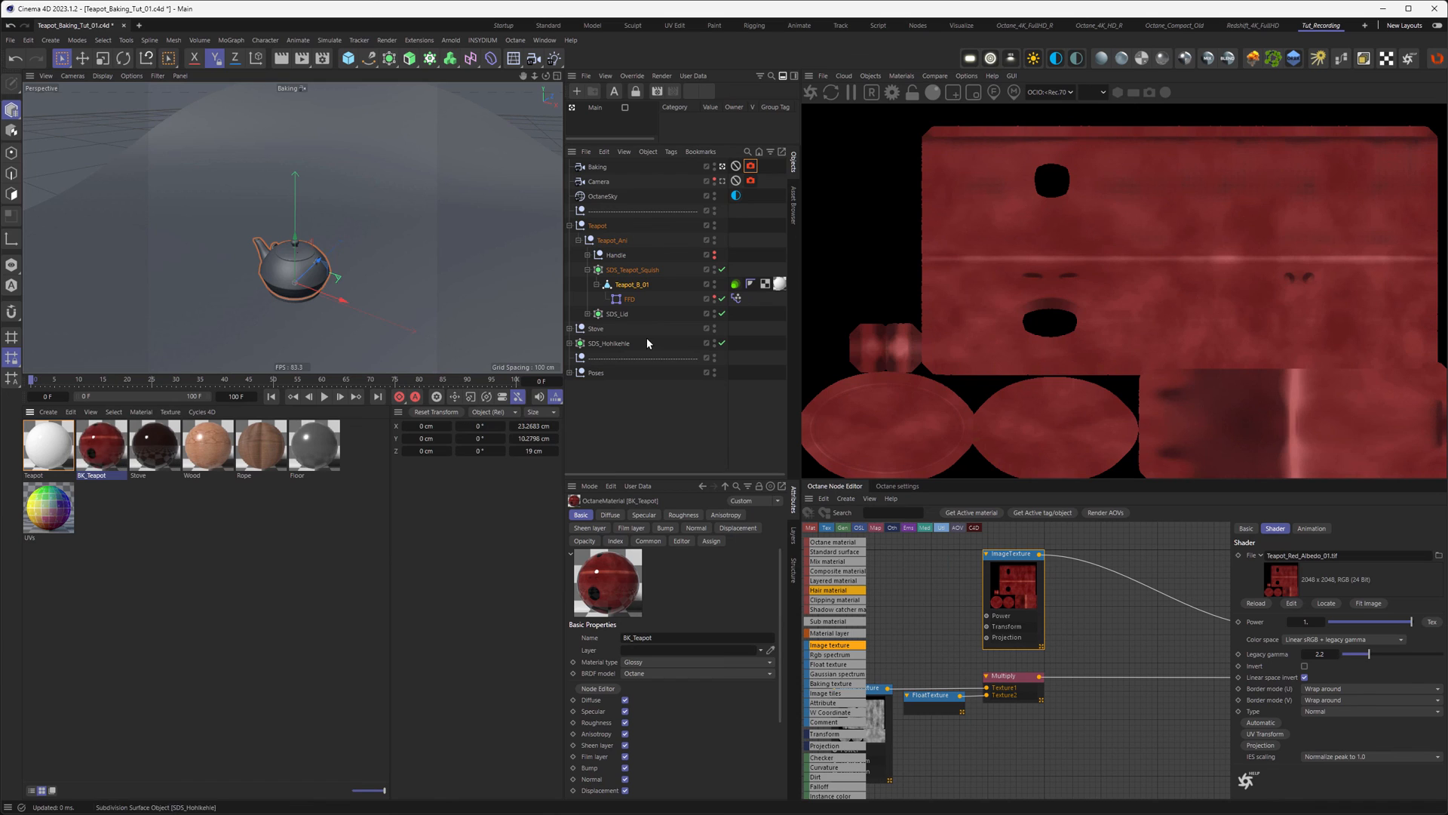
pyautogui.moveTo(99, 462); pyautogui.dragTo(780, 284)
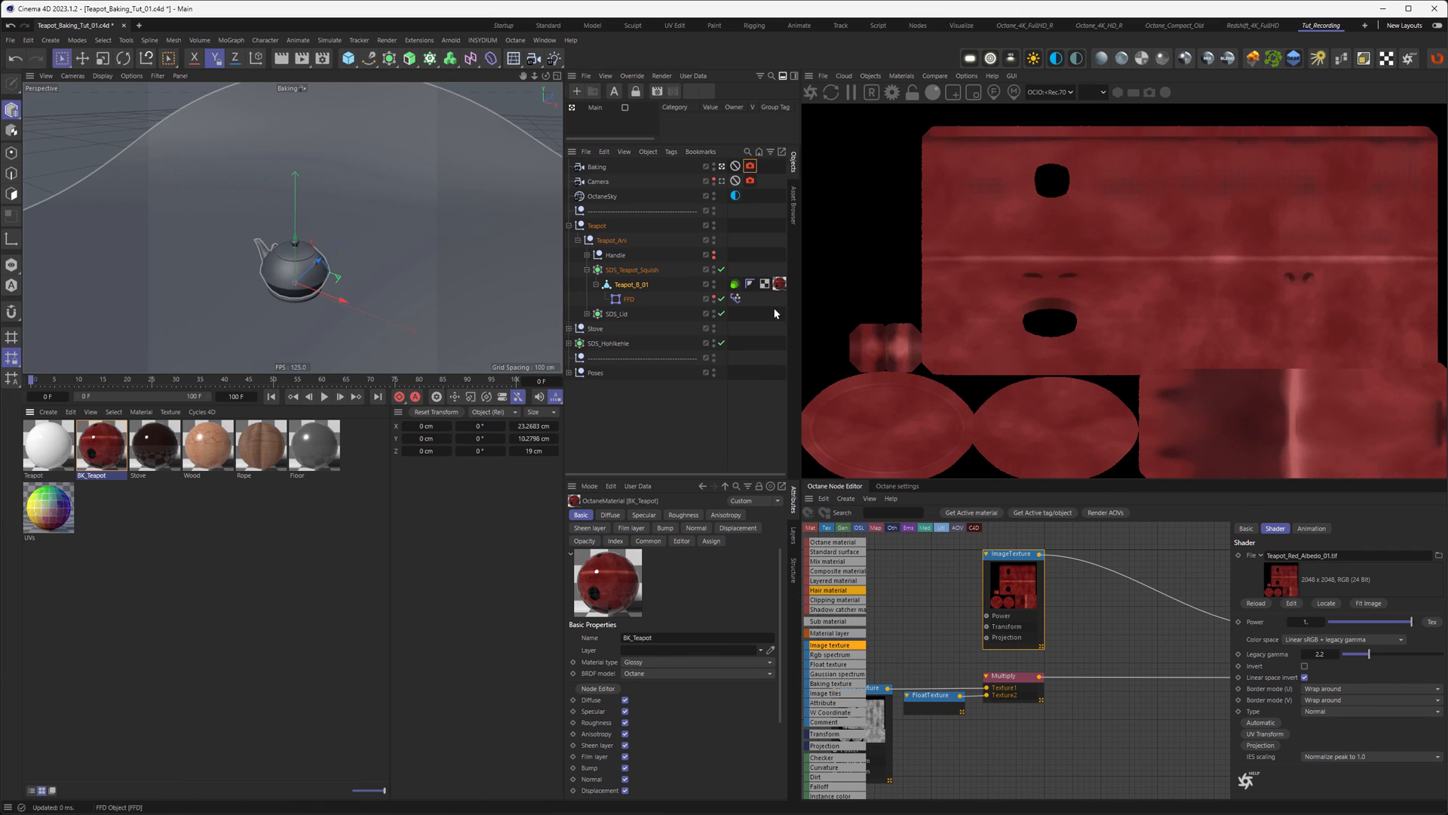
# Step: Switch from the Baking camera to the render Camera and set output to 1920×1080
pyautogui.click(722, 167)
pyautogui.click(722, 182)
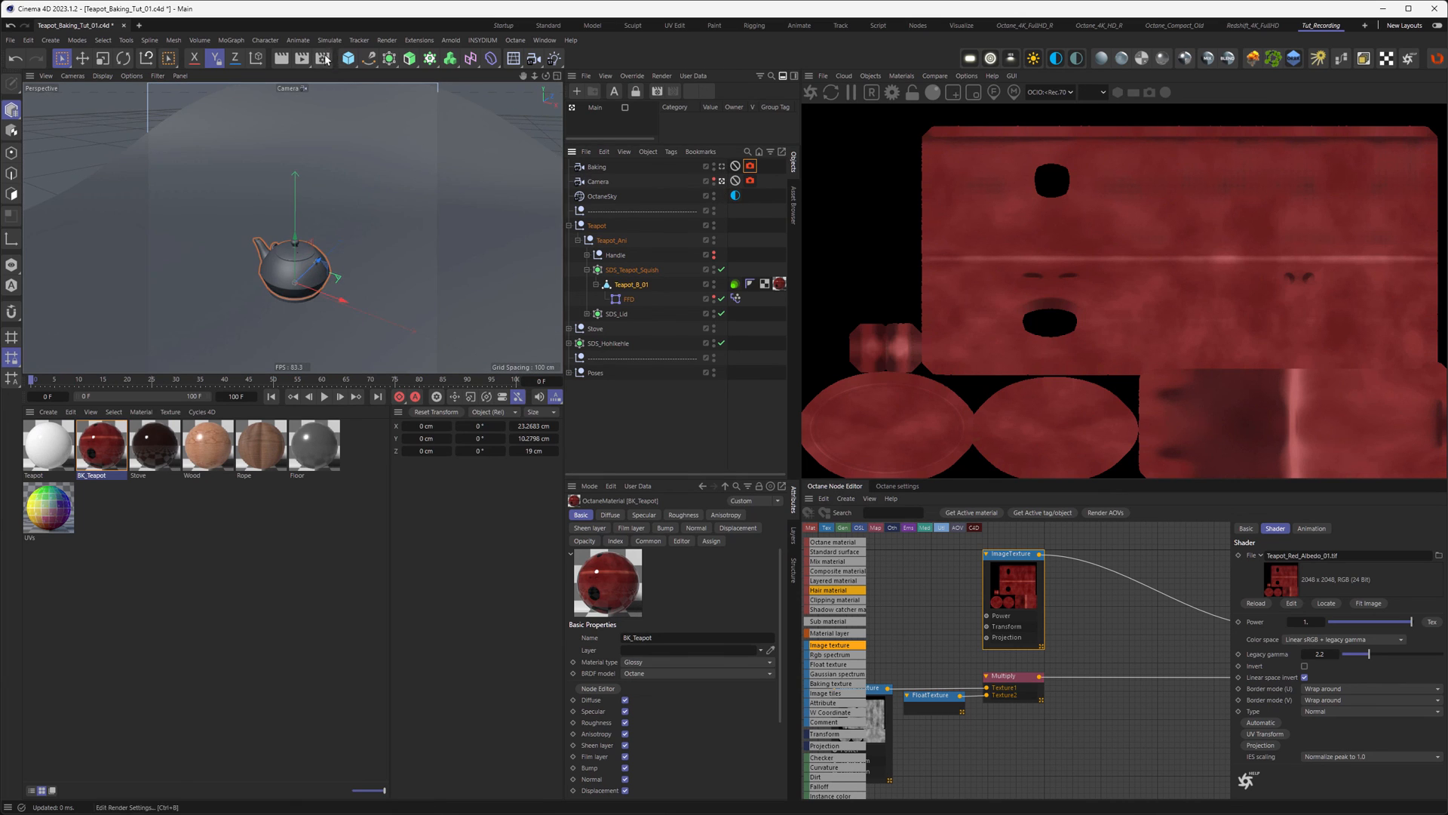
pyautogui.click(322, 58)
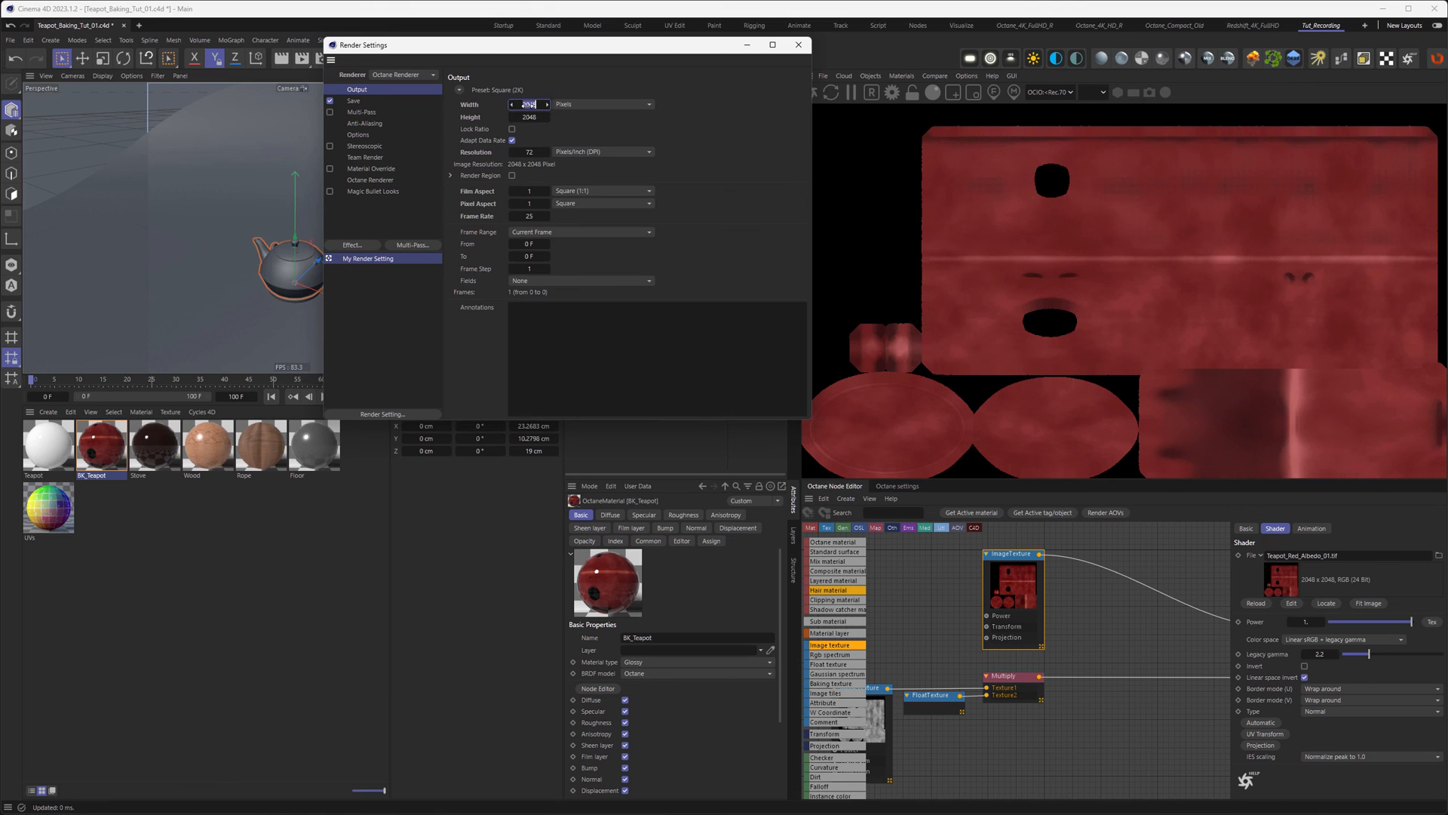
pyautogui.write('1920')
pyautogui.press('Tab')
pyautogui.write('1080')
pyautogui.click(799, 45)
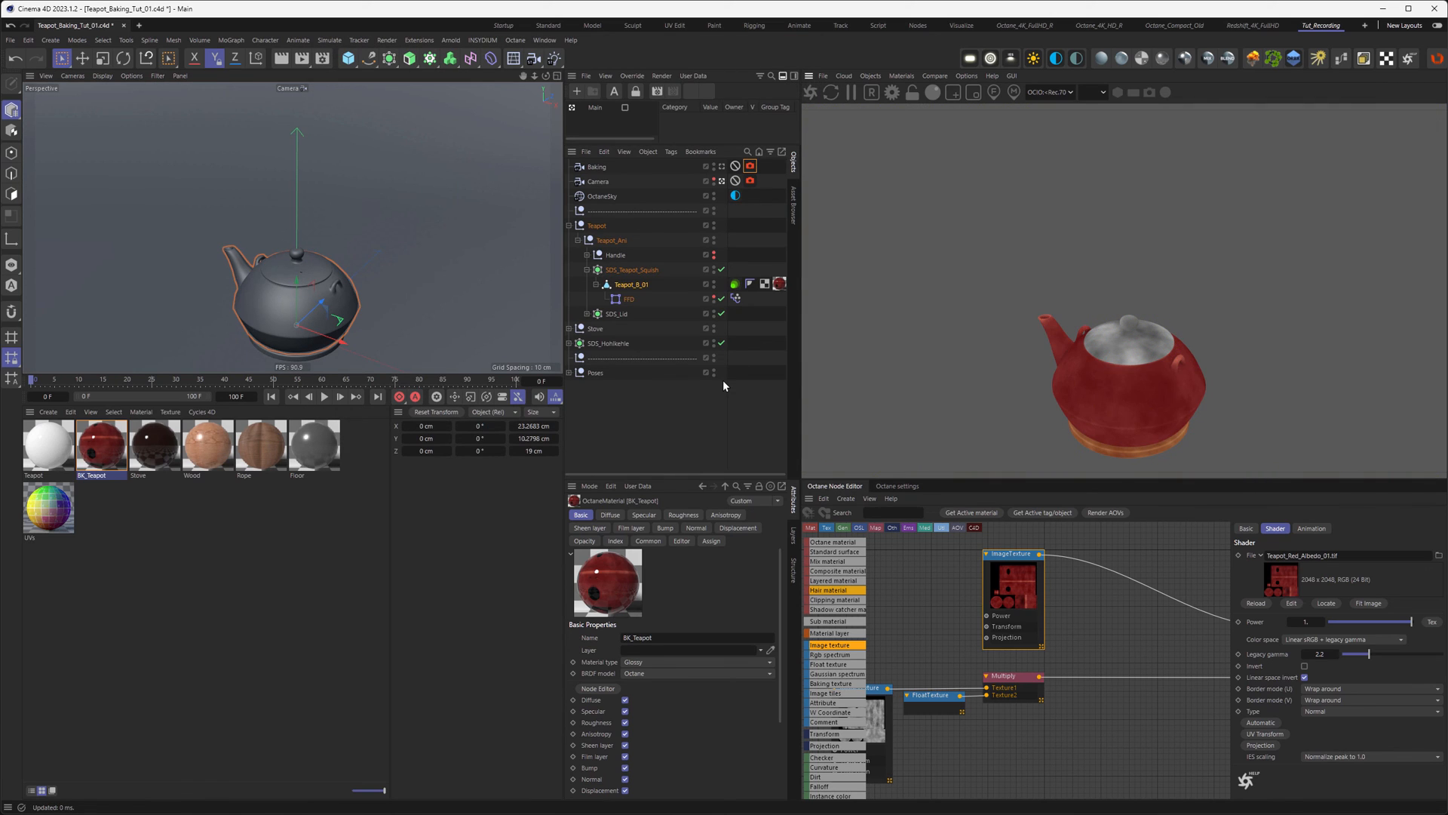
# Step: Set the Octane render kernel to Path tracing and show the original Teapot material's node graph
pyautogui.click(898, 487)
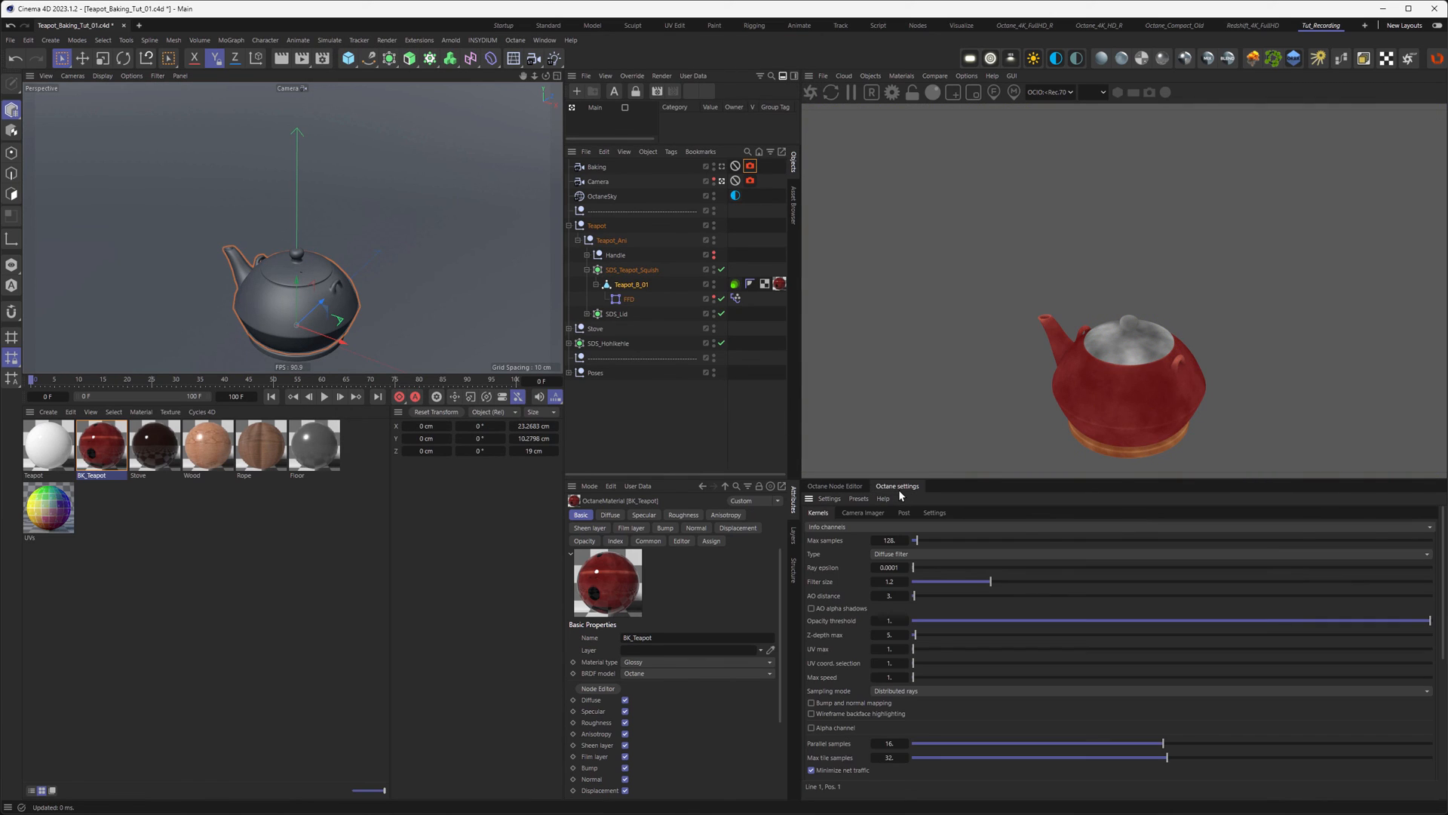
pyautogui.click(851, 526)
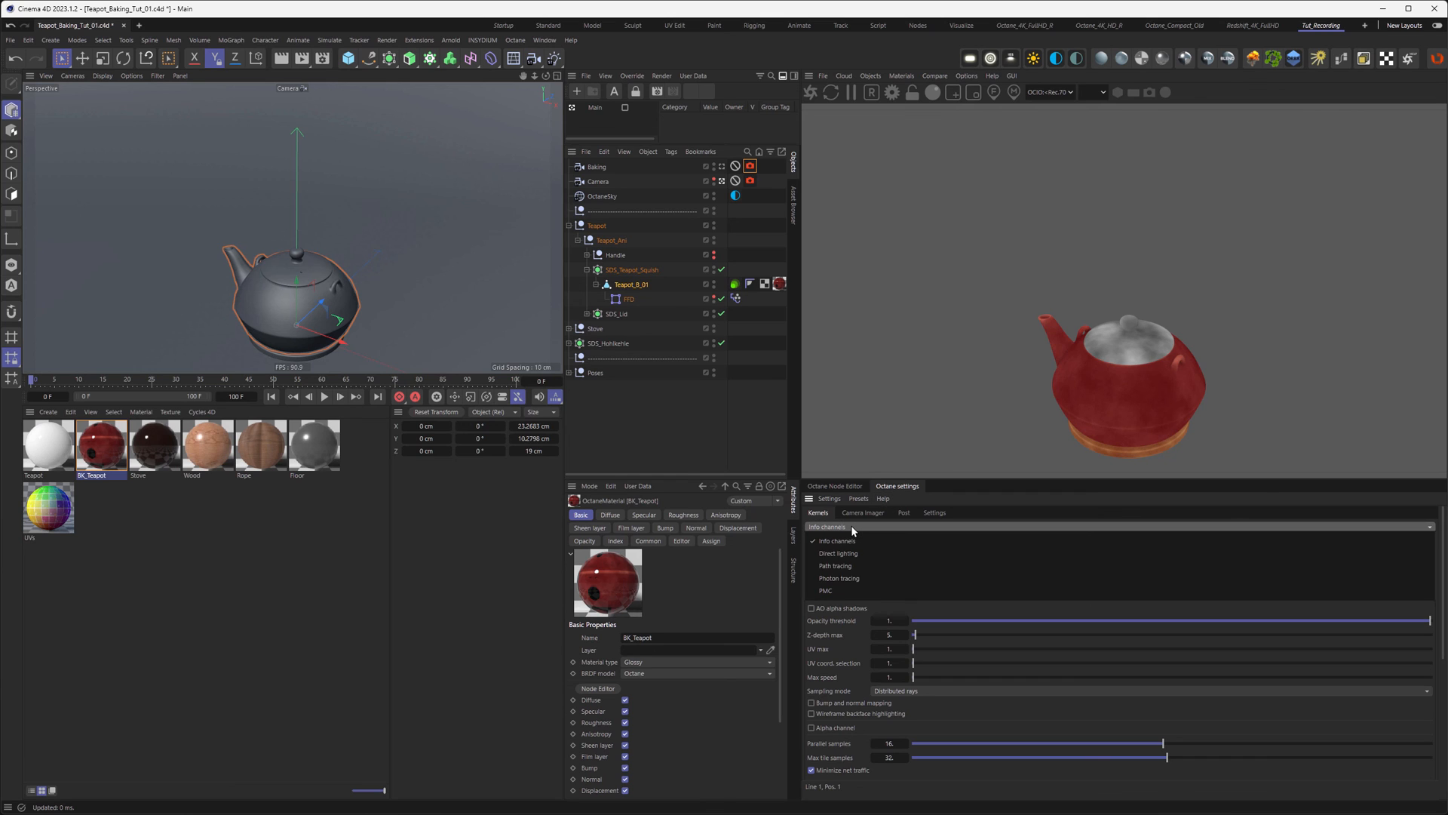
pyautogui.click(854, 568)
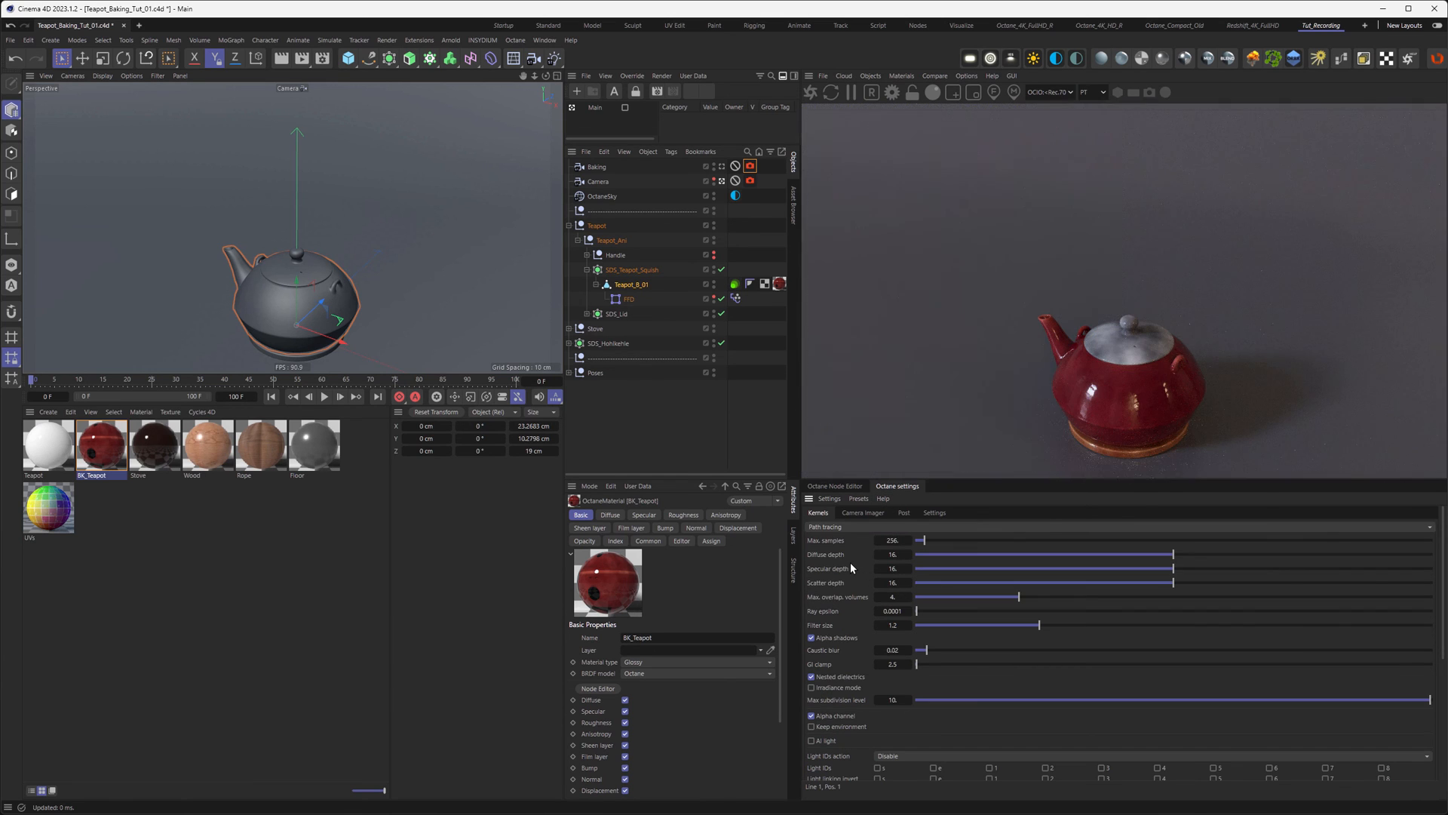
pyautogui.click(62, 447)
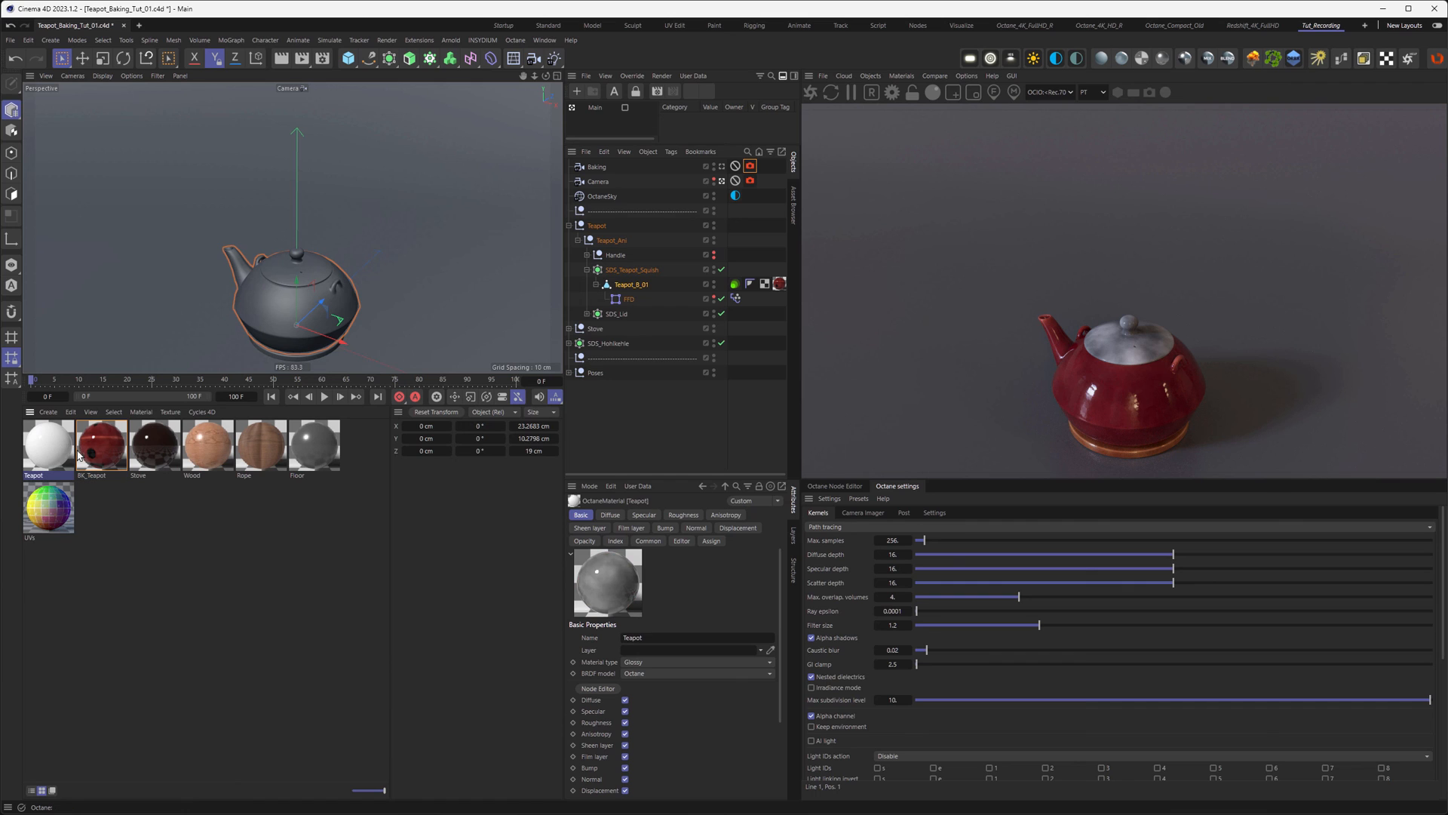
pyautogui.click(817, 486)
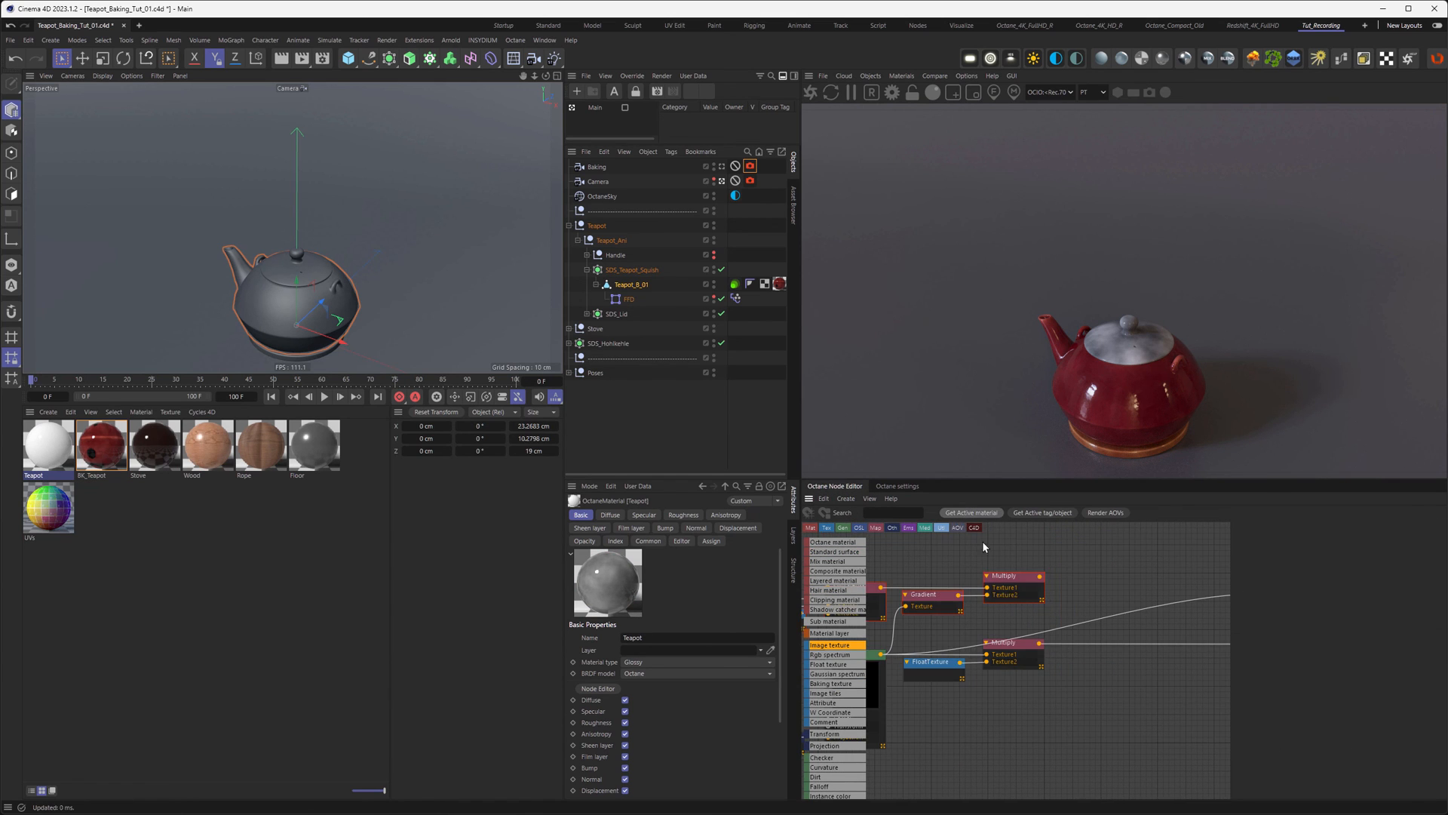
# Step: Feed the upper Multiply into the Teapot material's Diffuse and make the handle visible
pyautogui.moveTo(1082, 576); pyautogui.dragTo(950, 588, button='middle')
pyautogui.moveTo(1117, 602); pyautogui.dragTo(1144, 604)
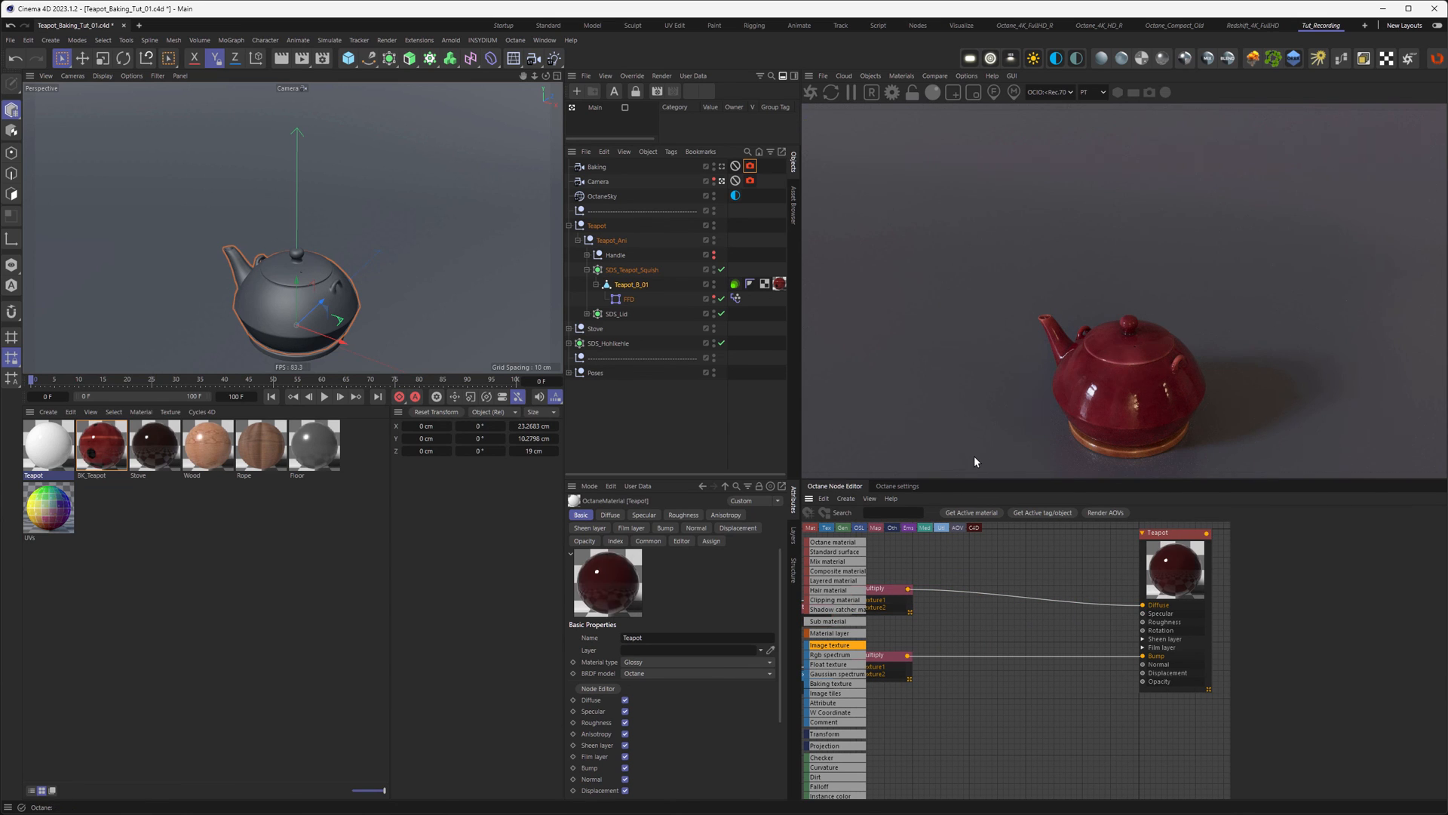
pyautogui.click(715, 257)
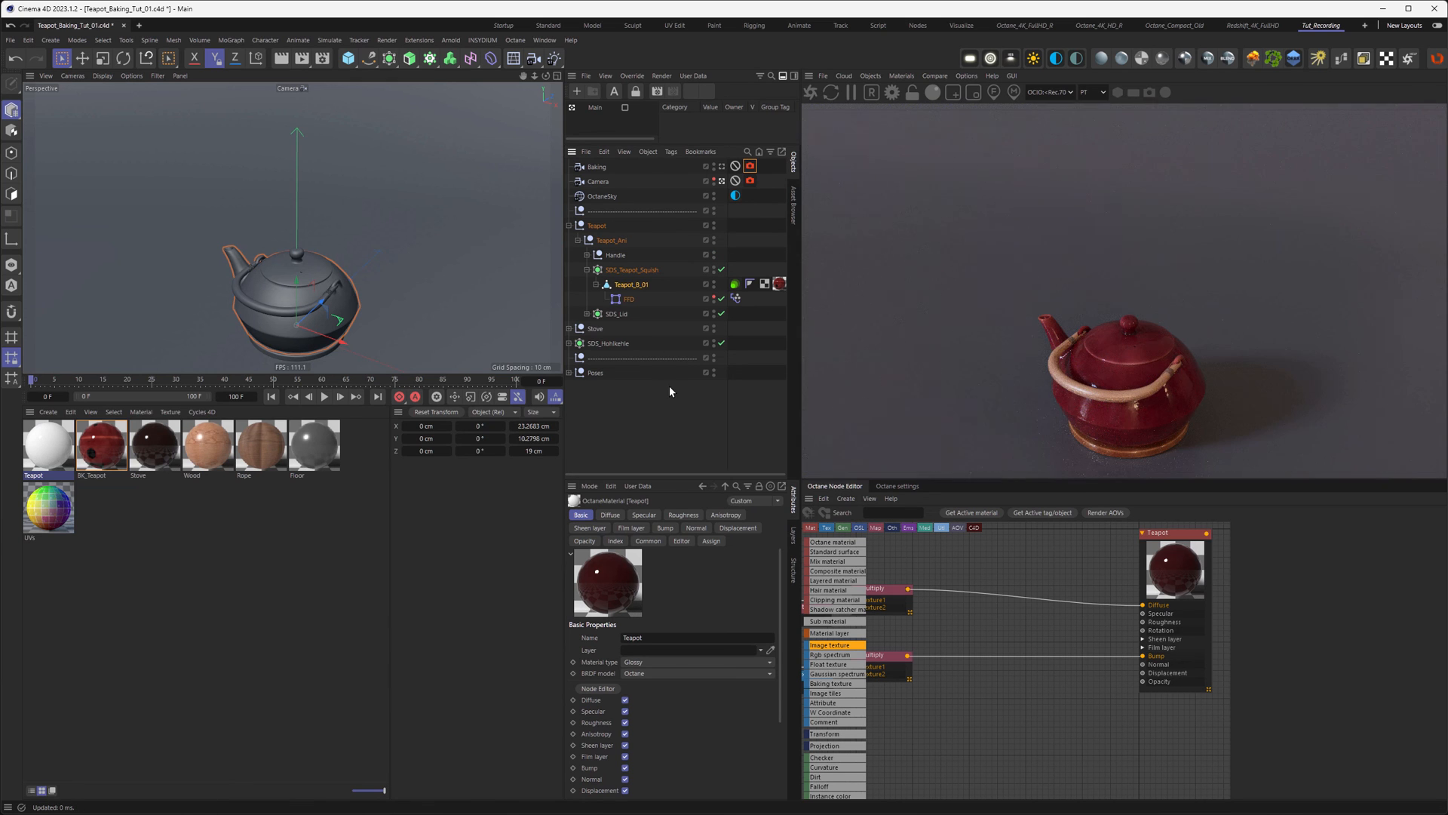
# Step: In a free view, zoom and orbit around the teapot and scrub the squish animation to frame 27
pyautogui.click(722, 182)
pyautogui.keyDown('alt'); pyautogui.moveTo(242, 290); pyautogui.dragTo(299, 304, button='right'); pyautogui.keyUp('alt')
pyautogui.keyDown('alt'); pyautogui.moveTo(297, 303); pyautogui.dragTo(283, 293); pyautogui.keyUp('alt')
pyautogui.keyDown('alt'); pyautogui.moveTo(282, 298); pyautogui.dragTo(285, 256, button='middle'); pyautogui.keyUp('alt')
pyautogui.moveTo(285, 255)
pyautogui.keyDown('alt'); pyautogui.mouseDown()
pyautogui.moveTo(265, 262)
pyautogui.moveTo(280, 266)
pyautogui.mouseUp(); pyautogui.keyUp('alt')
pyautogui.keyDown('alt'); pyautogui.moveTo(279, 265); pyautogui.dragTo(296, 256, button='right'); pyautogui.keyUp('alt')
pyautogui.moveTo(33, 381); pyautogui.dragTo(164, 385)
pyautogui.keyDown('alt'); pyautogui.moveTo(262, 232); pyautogui.dragTo(336, 214); pyautogui.keyUp('alt')
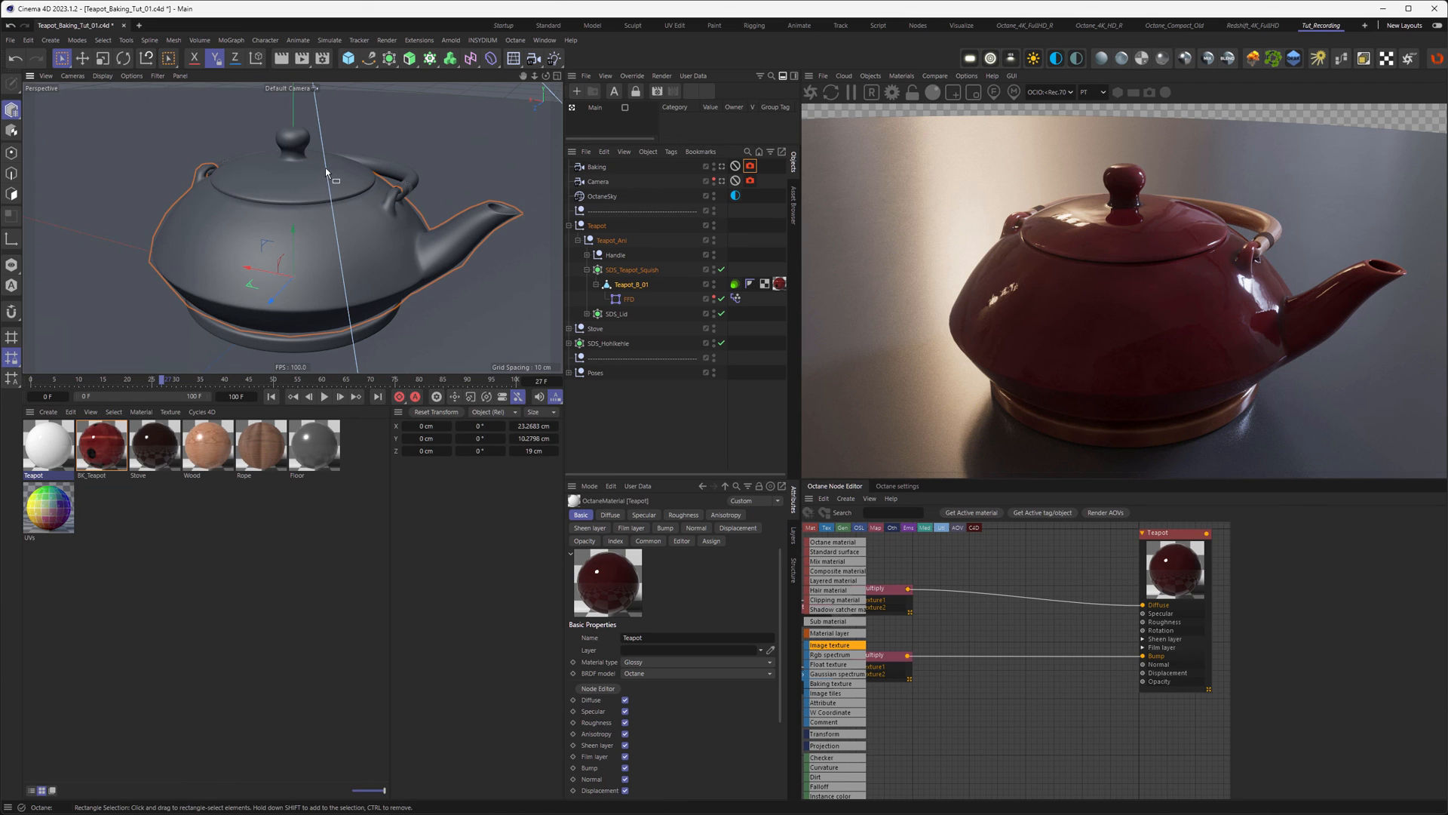
pyautogui.keyDown('alt'); pyautogui.moveTo(303, 156); pyautogui.dragTo(254, 205); pyautogui.keyUp('alt')
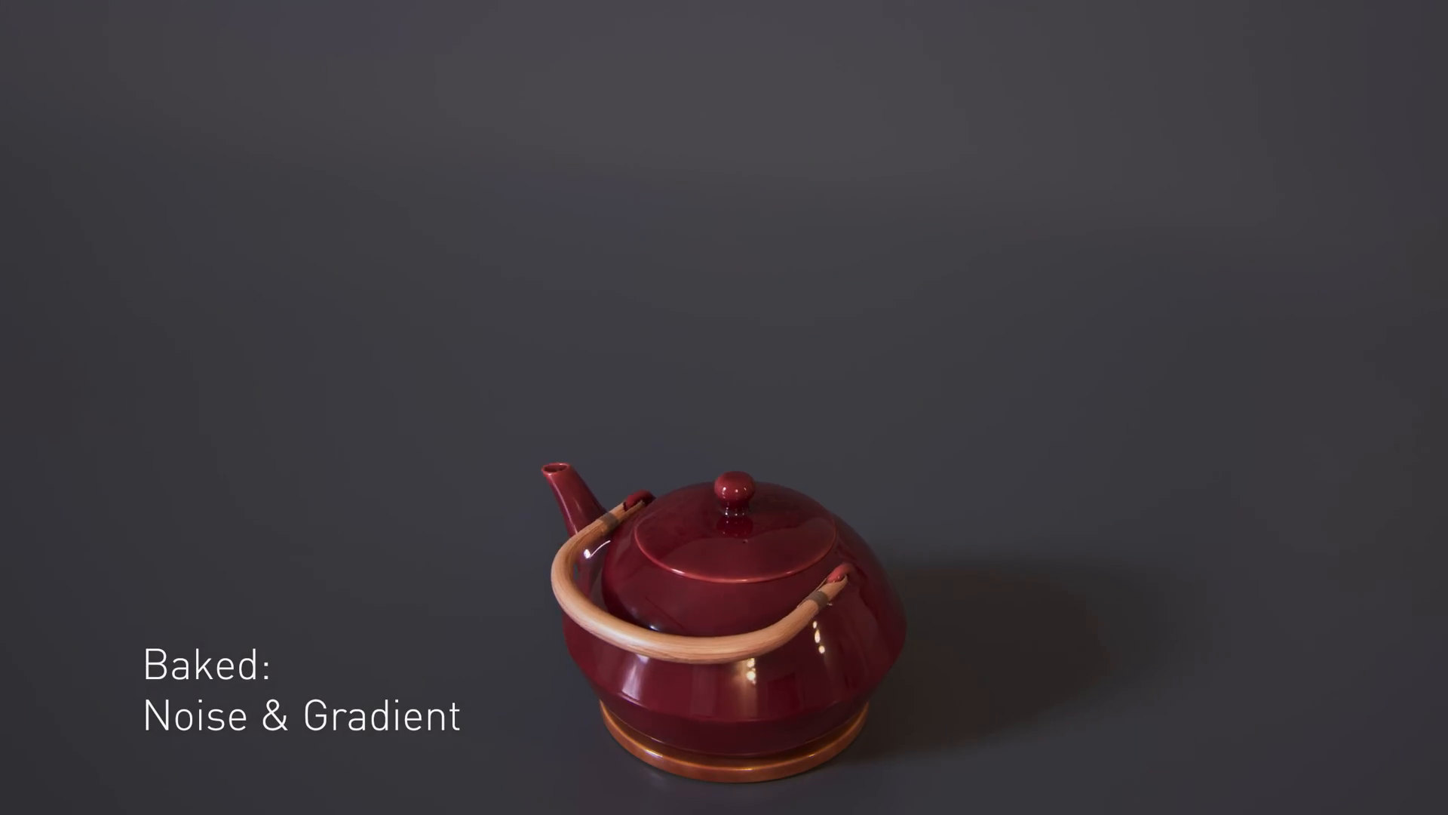